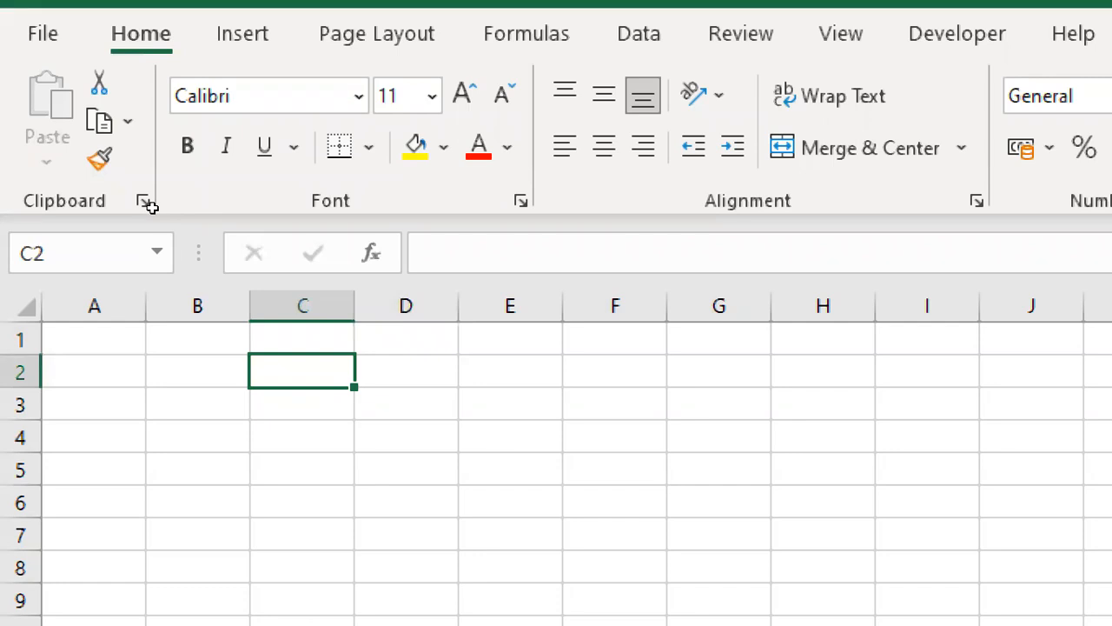
Extend the selection from cell C2 to cover the range C2:F7.
{"action": "key", "text": "shift+Down"}
{"action": "key", "text": "shift+Down"}
{"action": "key", "text": "shift+Down"}
{"action": "key", "text": "shift+Down"}
{"action": "key", "text": "shift+Down"}
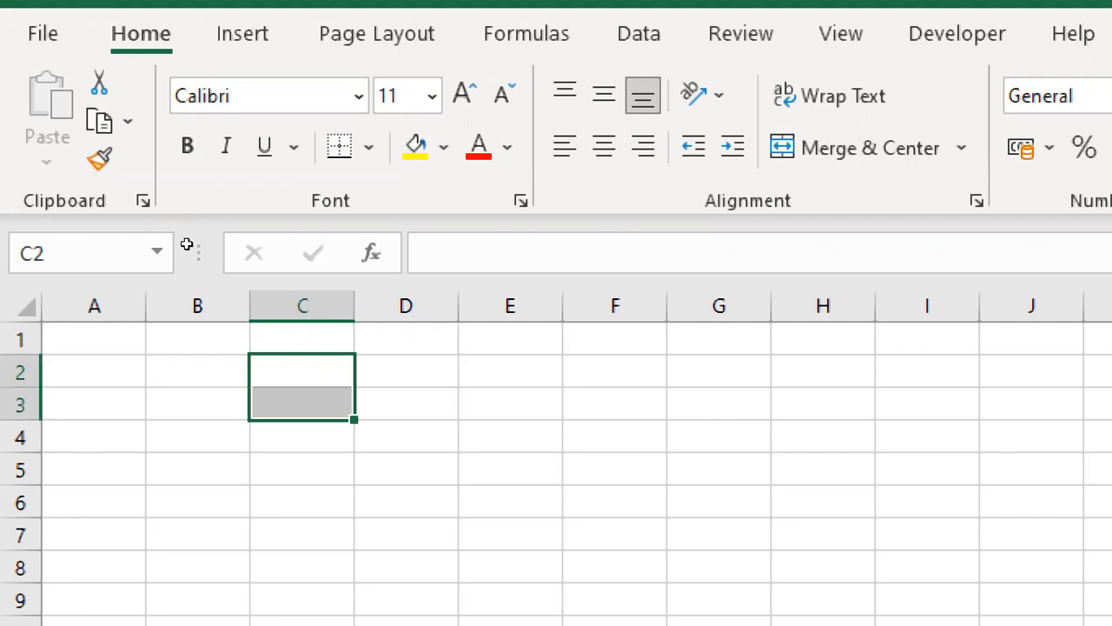
{"action": "key", "text": "shift+Right"}
{"action": "key", "text": "shift+Right"}
{"action": "key", "text": "shift+Right"}
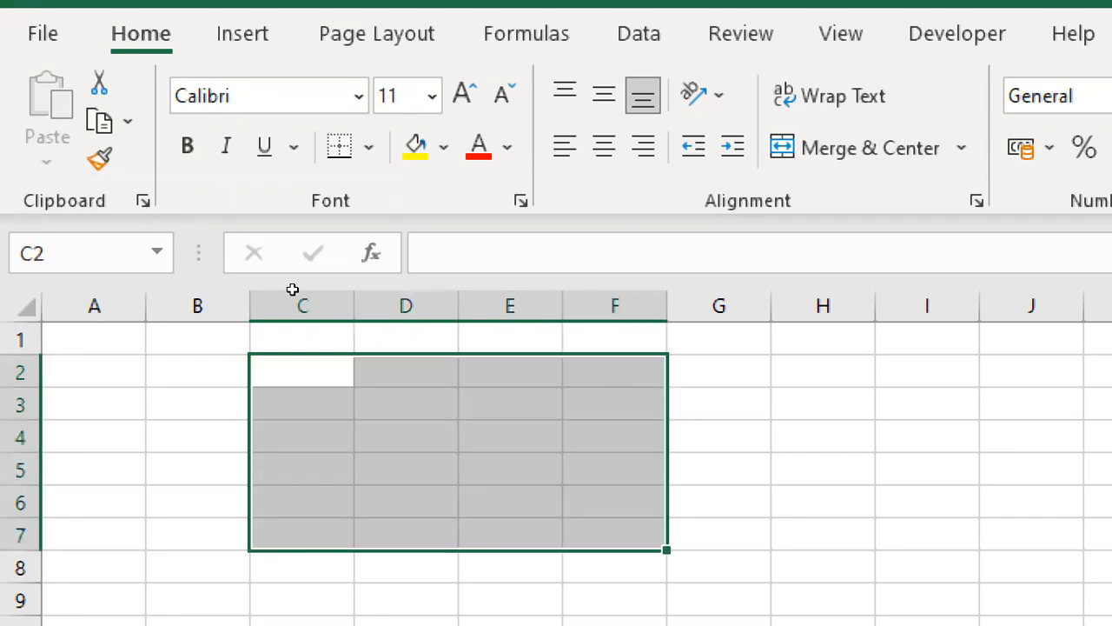
Shrink the selection back to column C and extend it downward to cover C2:C8.
{"action": "key", "text": "shift+Left"}
{"action": "key", "text": "shift+Left"}
{"action": "key", "text": "shift+Left"}
{"action": "key", "text": "shift+Up"}
{"action": "key", "text": "shift+Up"}
{"action": "key", "text": "shift+Up"}
{"action": "key", "text": "shift+Up"}
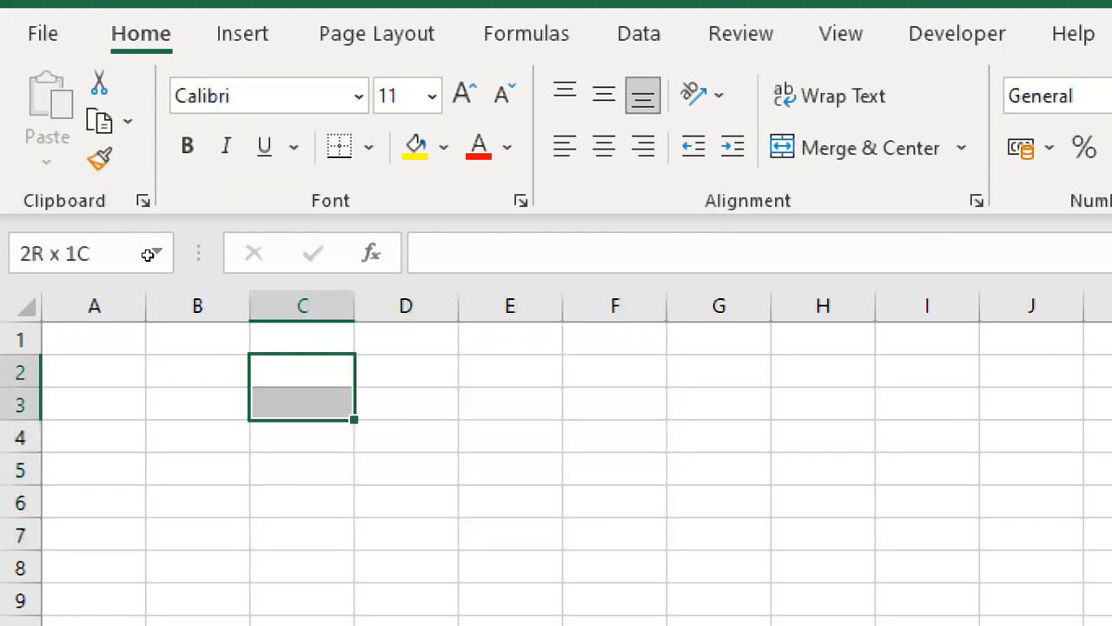
{"action": "key", "text": "shift+Down"}
{"action": "key", "text": "shift+Down"}
{"action": "key", "text": "shift+Down"}
{"action": "key", "text": "shift+Down"}
{"action": "key", "text": "shift+Down"}
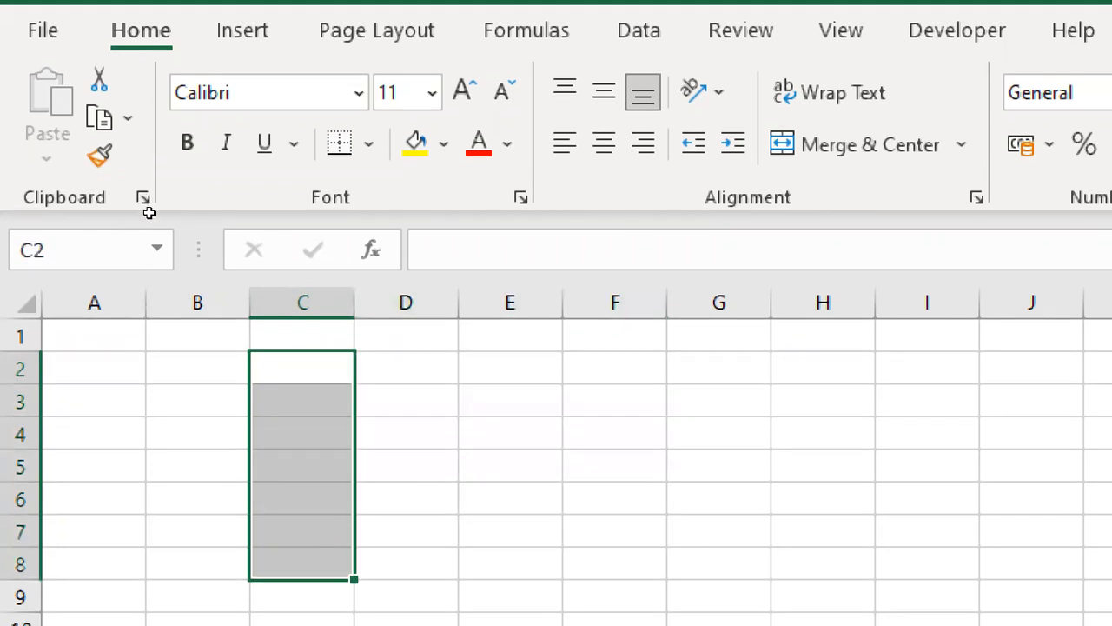
Change the selection to the single-row range C2:F2.
{"action": "key", "text": "shift+Up"}
{"action": "key", "text": "shift+Up"}
{"action": "key", "text": "shift+Up"}
{"action": "key", "text": "shift+Up"}
{"action": "key", "text": "shift+Up"}
{"action": "key", "text": "shift+Up"}
{"action": "key", "text": "shift+Right"}
{"action": "key", "text": "shift+Right"}
{"action": "key", "text": "shift+Right"}
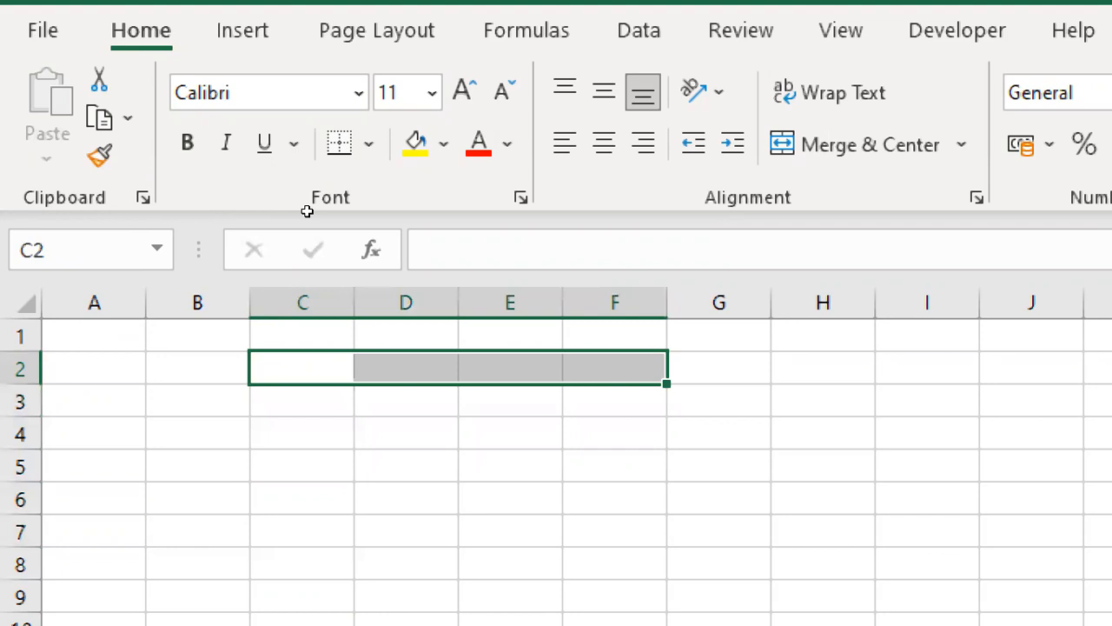
Reshape the selection from C2 so it covers the block C2:F6.
{"action": "key", "text": "shift+Left"}
{"action": "key", "text": "shift+Left"}
{"action": "key", "text": "shift+Left"}
{"action": "key", "text": "shift+Down"}
{"action": "key", "text": "shift+Down"}
{"action": "key", "text": "shift+Down"}
{"action": "key", "text": "shift+Right"}
{"action": "key", "text": "shift+Right"}
{"action": "key", "text": "shift+Right"}
{"action": "key", "text": "shift+Down"}
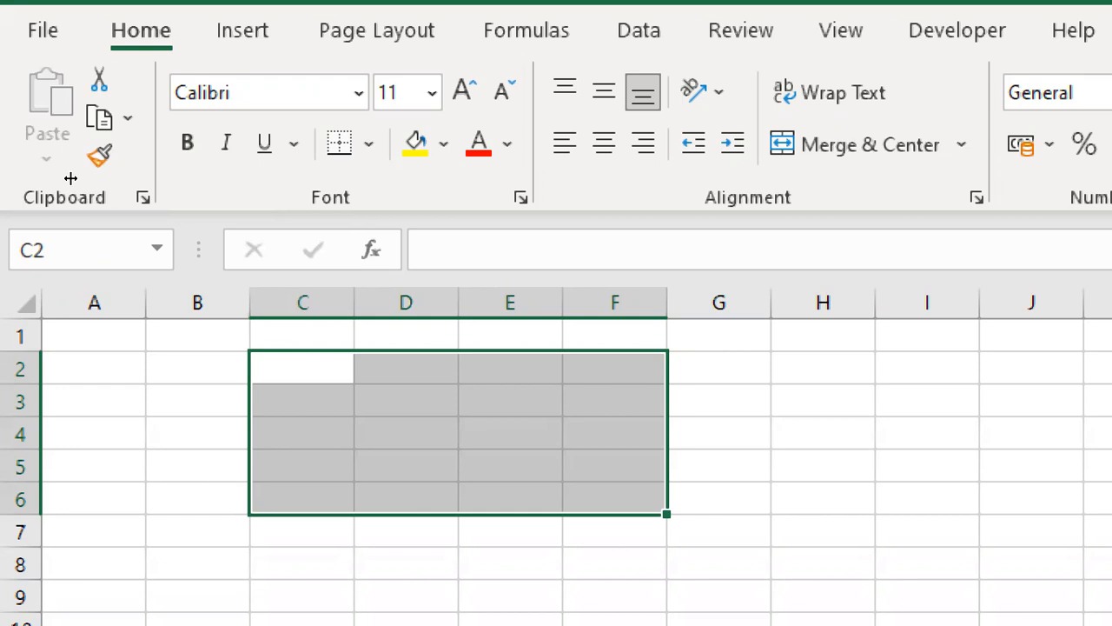
Widen column A to about one and a half standard column widths and enter a short lowercase name in A2.
{"action": "mouse_move", "coordinate": [146, 302]}
{"action": "left_mouse_down"}
{"action": "mouse_move", "coordinate": [265, 302]}
{"action": "mouse_move", "coordinate": [198, 303]}
{"action": "left_mouse_up"}
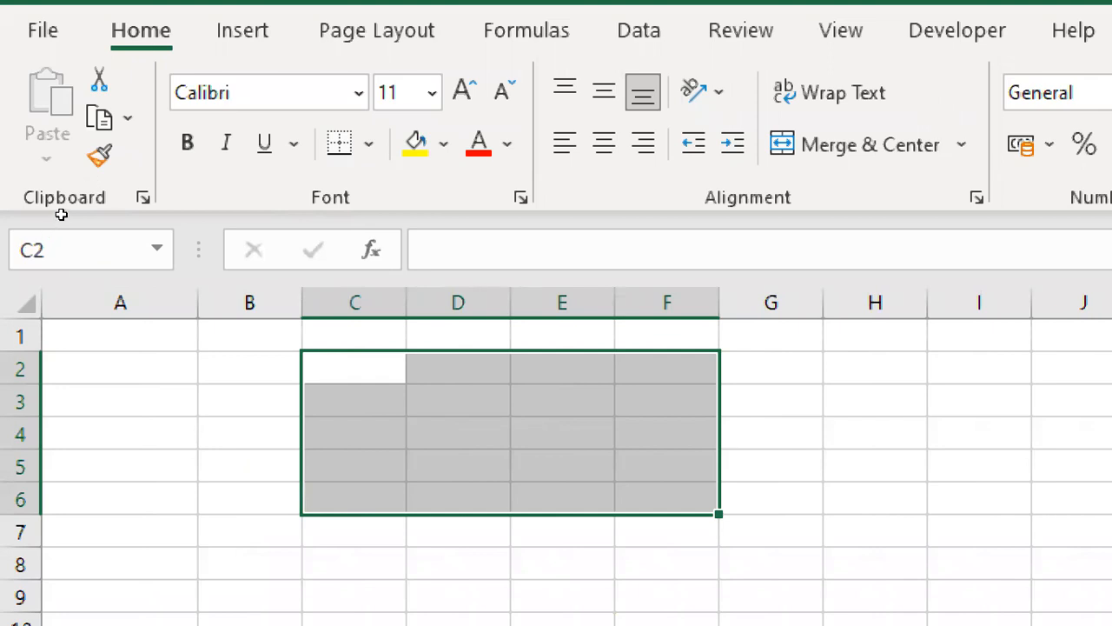
{"action": "key", "text": "Home"}
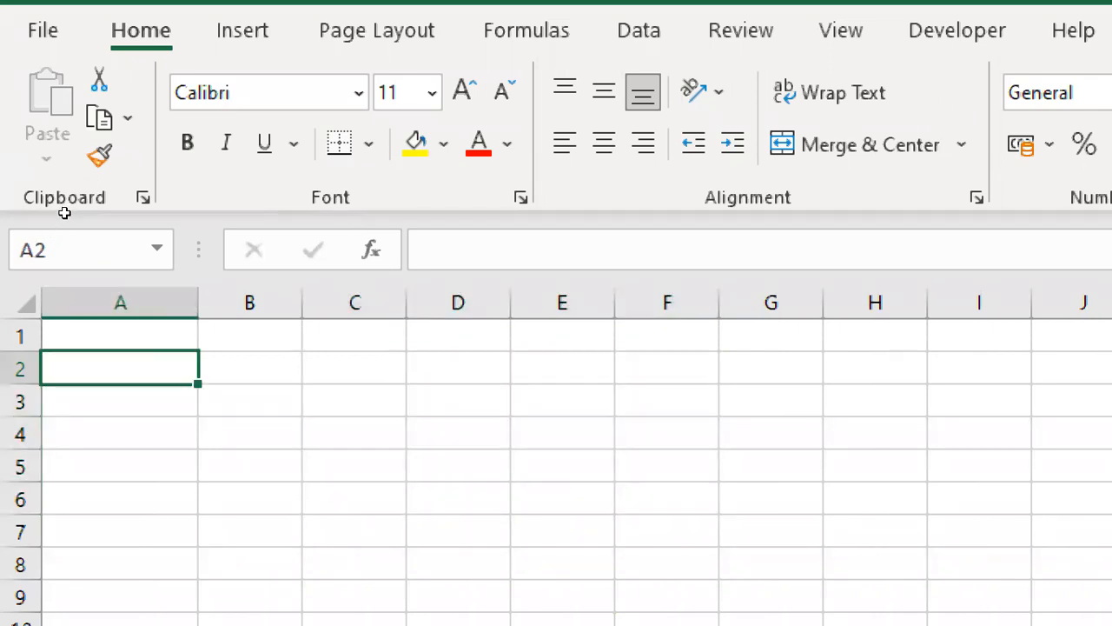
{"action": "type", "text": "chini"}
{"action": "key", "text": "BackSpace"}
{"action": "type", "text": "ni"}
{"action": "key", "text": "Return"}
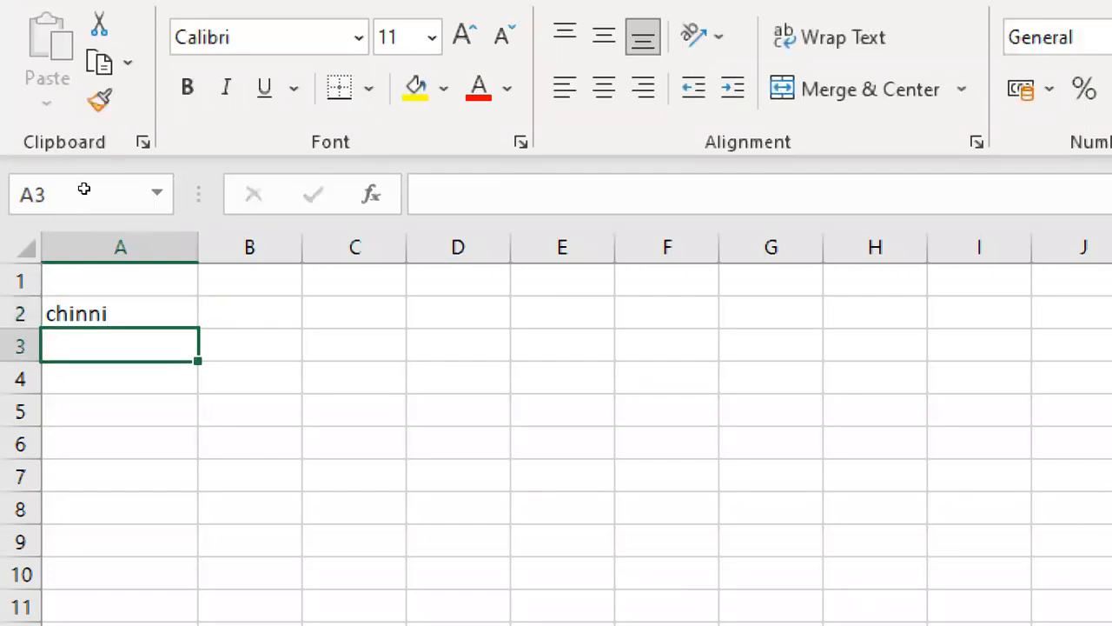
Autofit column A to its text, and widen it manually to nearly twice the width of column B.
{"action": "double_click", "coordinate": [198, 247]}
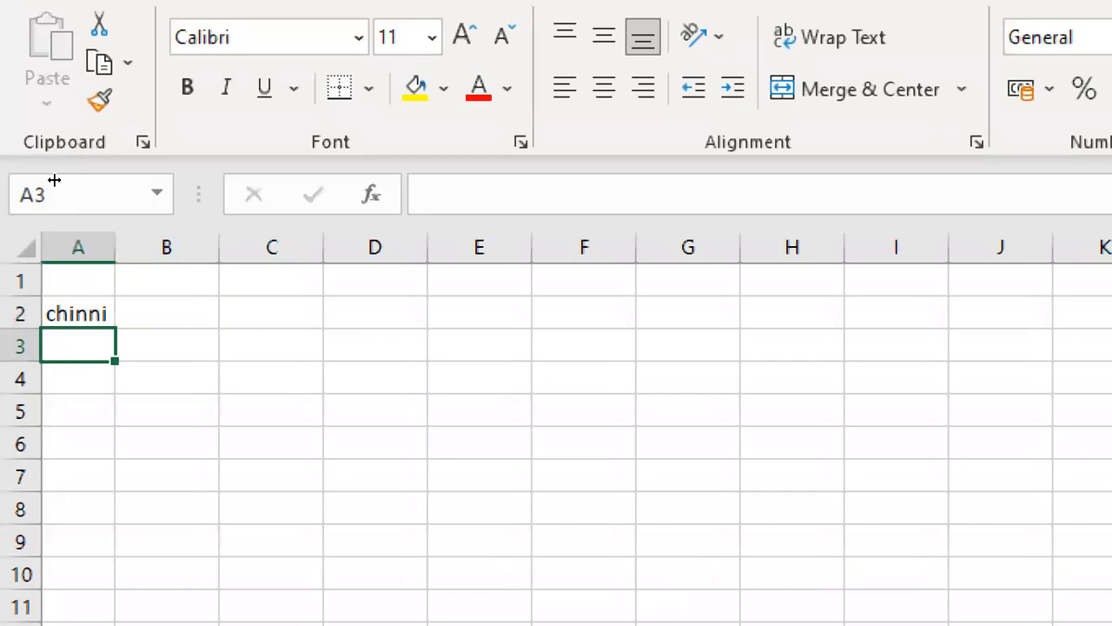
{"action": "left_click_drag", "start_coordinate": [54, 180], "coordinate": [112, 174]}
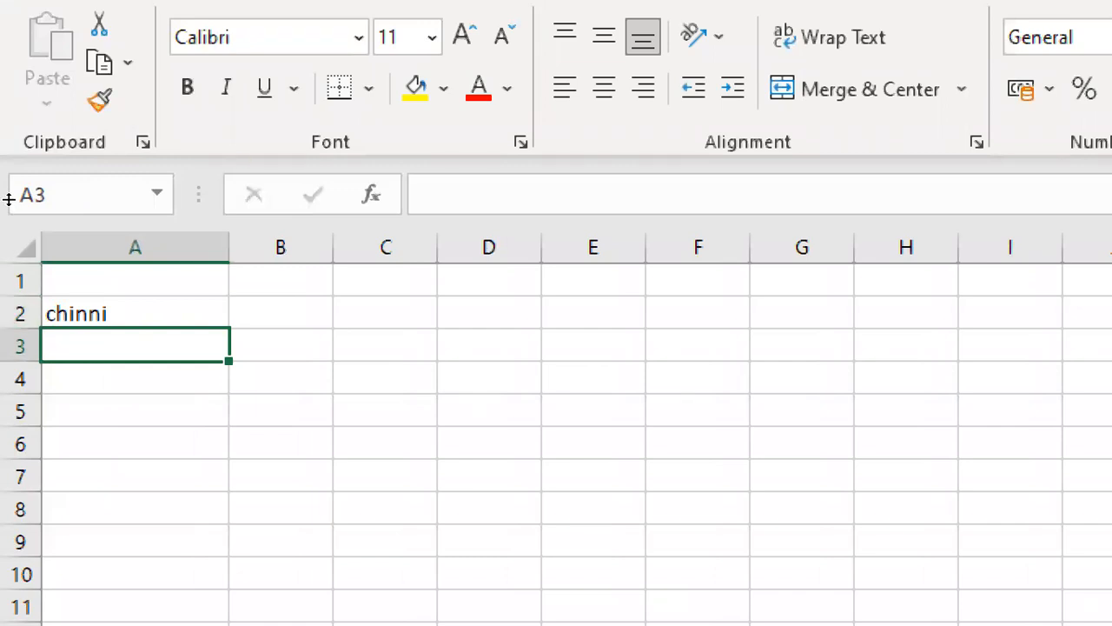
{"action": "mouse_move", "coordinate": [8, 199]}
{"action": "left_mouse_down"}
{"action": "mouse_move", "coordinate": [10, 228]}
{"action": "mouse_move", "coordinate": [10, 205]}
{"action": "left_mouse_up"}
Go to cell E3 and extend the selection to cover E3:H7.
{"action": "key", "text": "Right"}
{"action": "key", "text": "Right"}
{"action": "key", "text": "Right"}
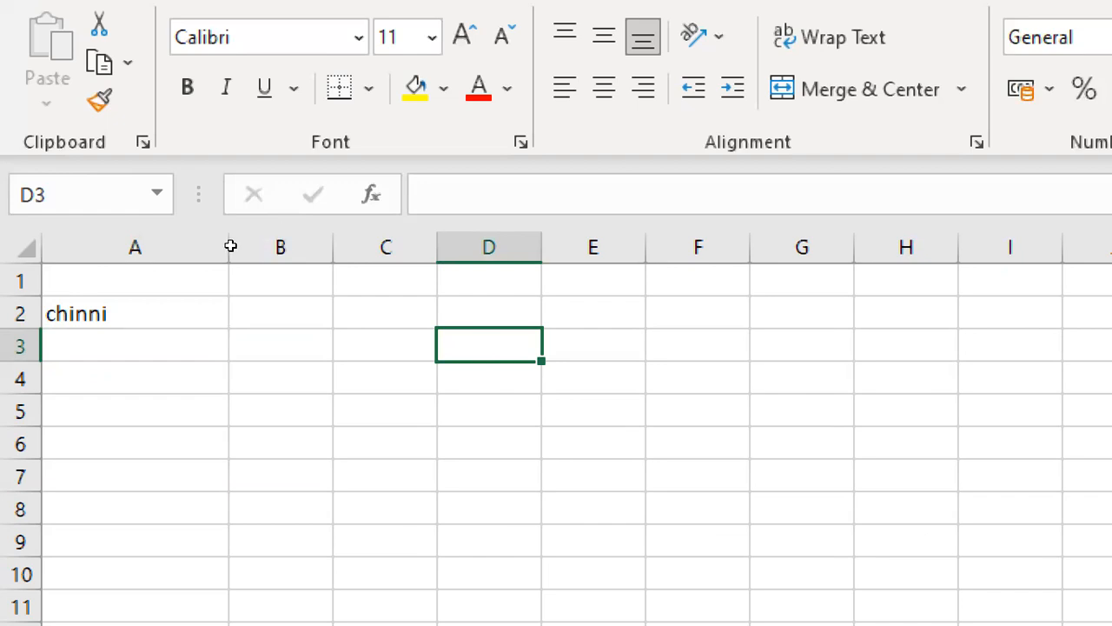
{"action": "key", "text": "Right"}
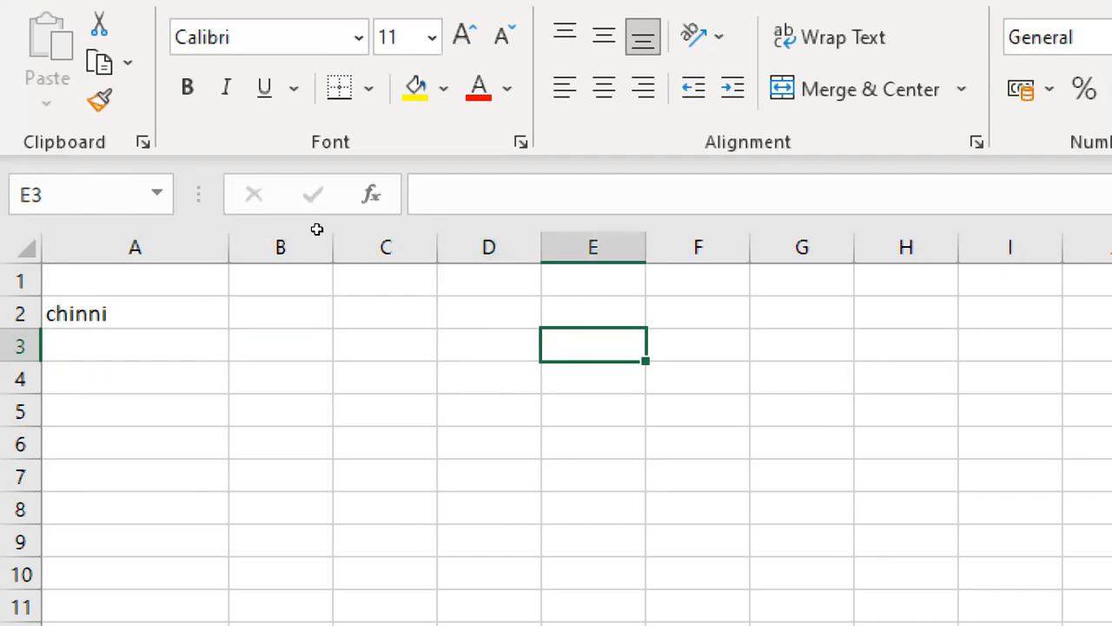
{"action": "key", "text": "shift+Right"}
{"action": "key", "text": "shift+Right"}
{"action": "key", "text": "shift+Right"}
{"action": "key", "text": "shift+Down"}
{"action": "key", "text": "shift+Down"}
{"action": "key", "text": "shift+Down"}
{"action": "key", "text": "shift+Down"}
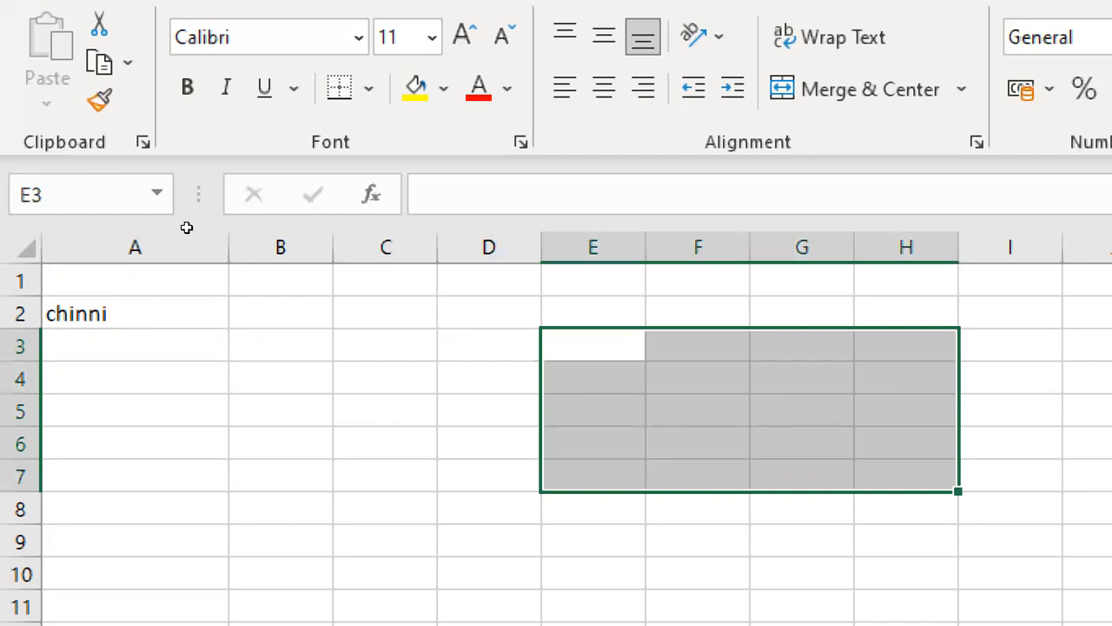
Collapse the selection, reselect the empty range E3:H7 and move it to B2:E6, ending at B3:E7.
{"action": "key", "text": "Left"}
{"action": "key", "text": "Left"}
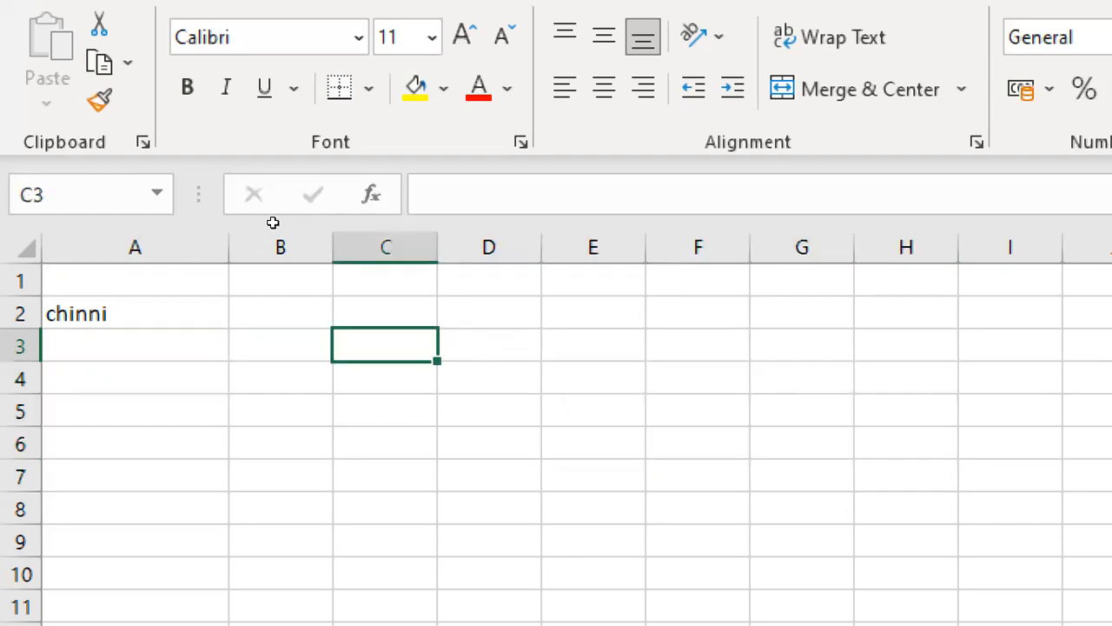
{"action": "key", "text": "Right"}
{"action": "key", "text": "Right"}
{"action": "key", "text": "shift+Right"}
{"action": "key", "text": "shift+Right"}
{"action": "key", "text": "shift+Down"}
{"action": "key", "text": "shift+Down"}
{"action": "key", "text": "shift+Down"}
{"action": "key", "text": "shift+Right"}
{"action": "key", "text": "shift+Down"}
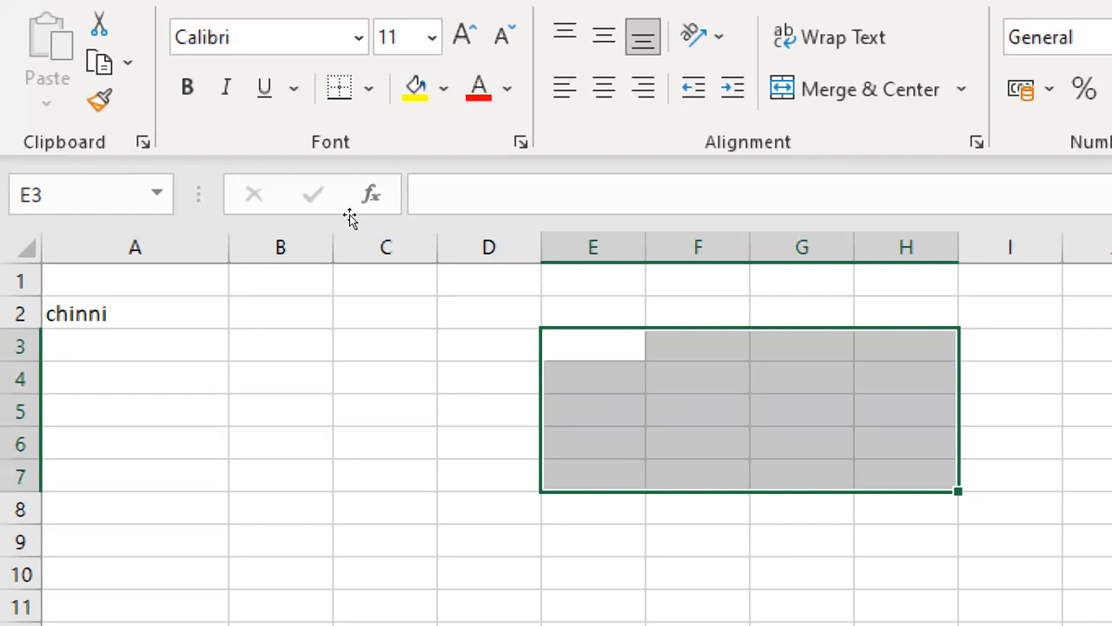
{"action": "left_click_drag", "start_coordinate": [343, 224], "coordinate": [205, 209]}
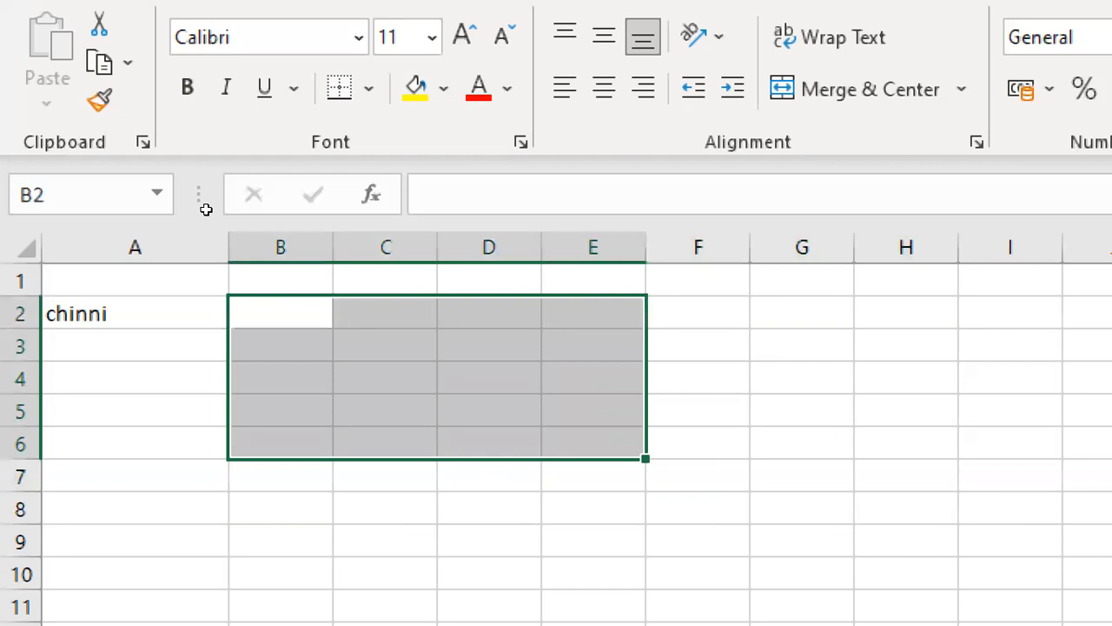
{"action": "mouse_move", "coordinate": [205, 208]}
{"action": "left_mouse_down"}
{"action": "mouse_move", "coordinate": [470, 258]}
{"action": "mouse_move", "coordinate": [217, 221]}
{"action": "left_mouse_up"}
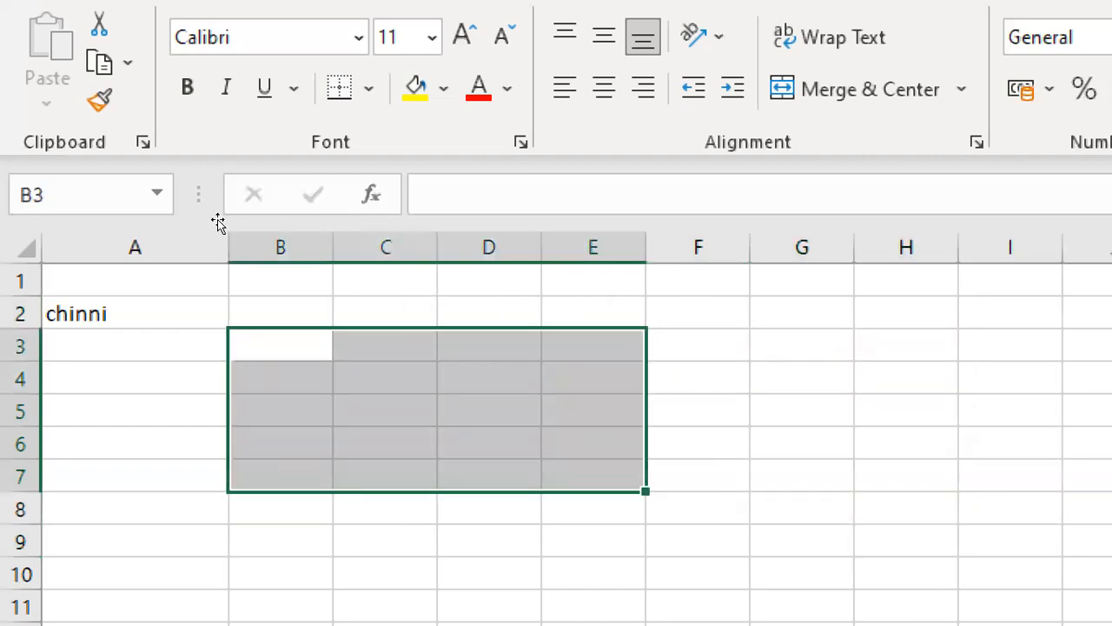
Copy the name in A2 down through A9 with the fill handle.
{"action": "left_click", "coordinate": [79, 211]}
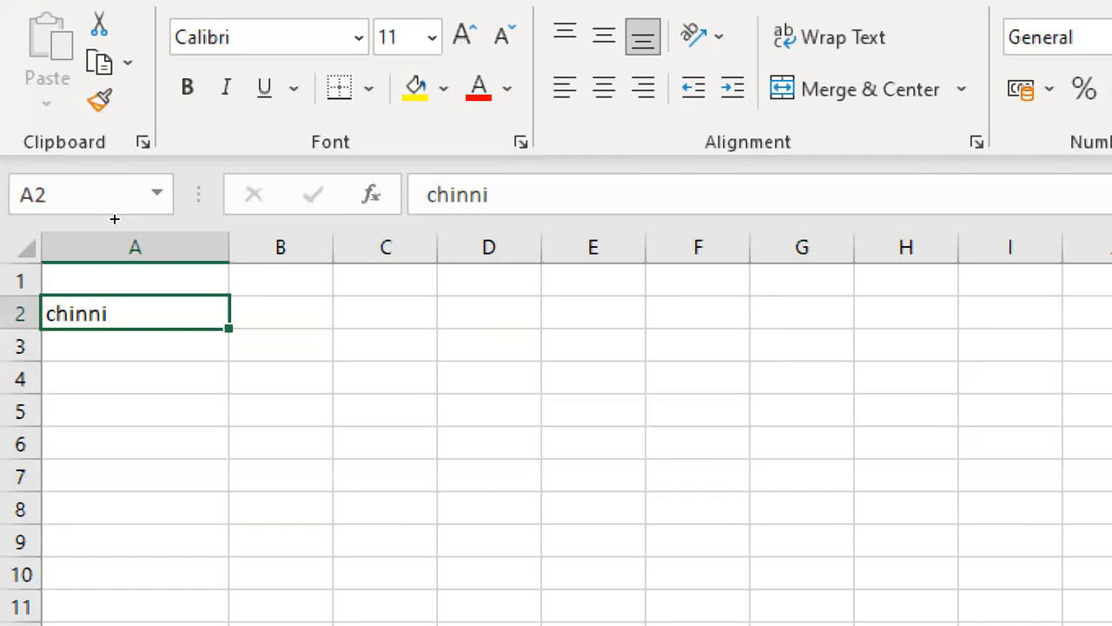
{"action": "left_click_drag", "start_coordinate": [228, 329], "coordinate": [229, 552]}
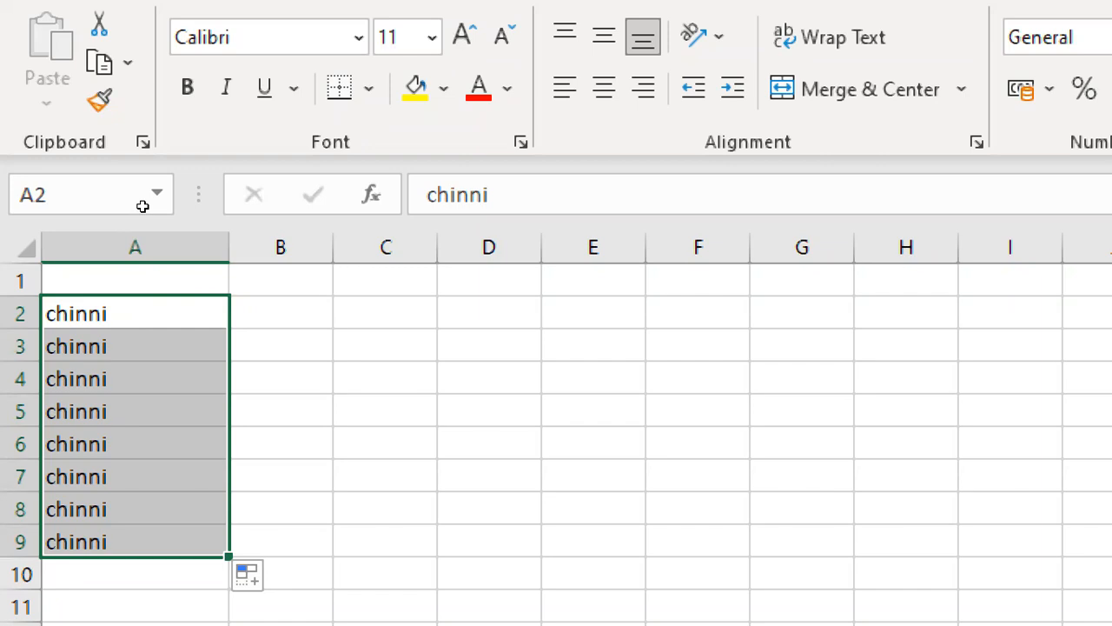
Enter 1 in B2 and 2 in C2, and extend the number series across row 2 to H2.
{"action": "key", "text": "Right"}
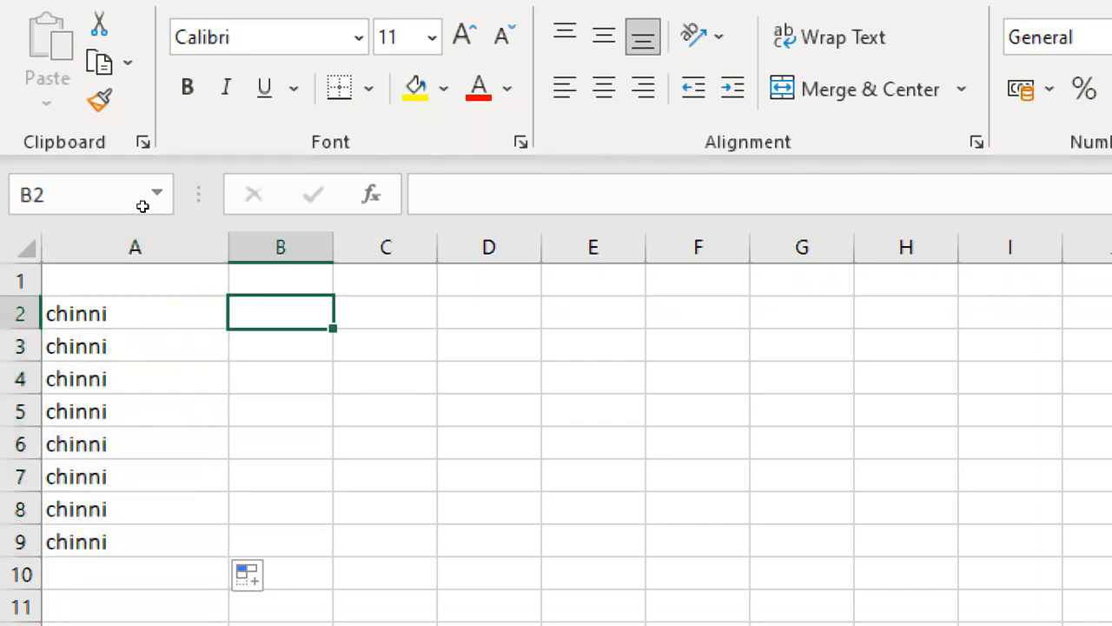
{"action": "type", "text": "1"}
{"action": "key", "text": "Tab"}
{"action": "type", "text": "2"}
{"action": "key", "text": "ctrl+Return"}
{"action": "key", "text": "Left"}
{"action": "key", "text": "shift+Right"}
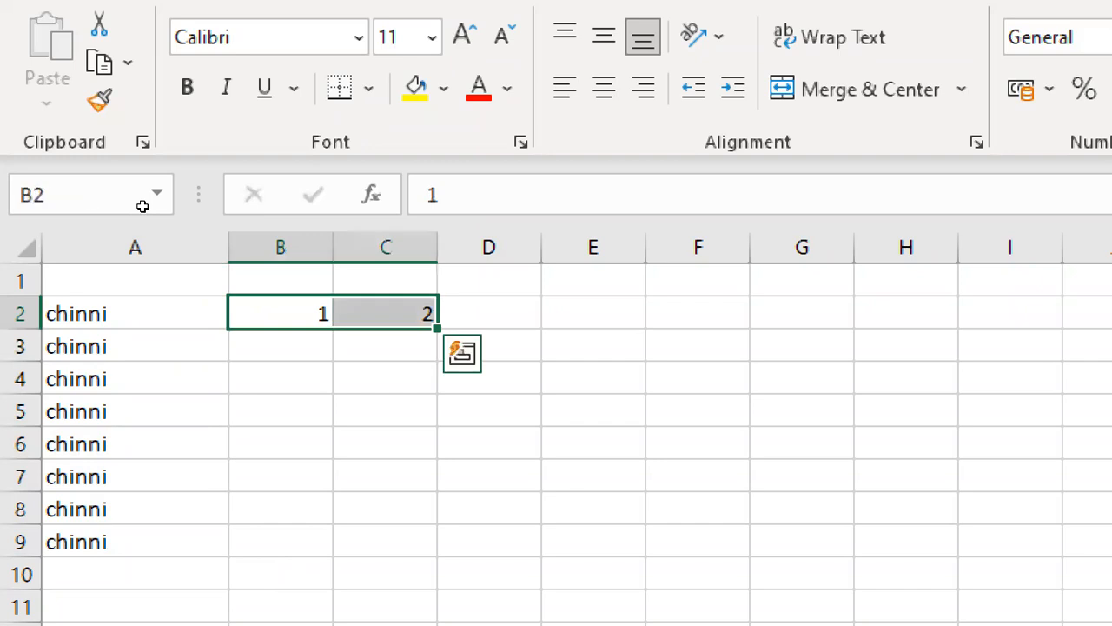
{"action": "left_click_drag", "start_coordinate": [437, 328], "coordinate": [856, 332]}
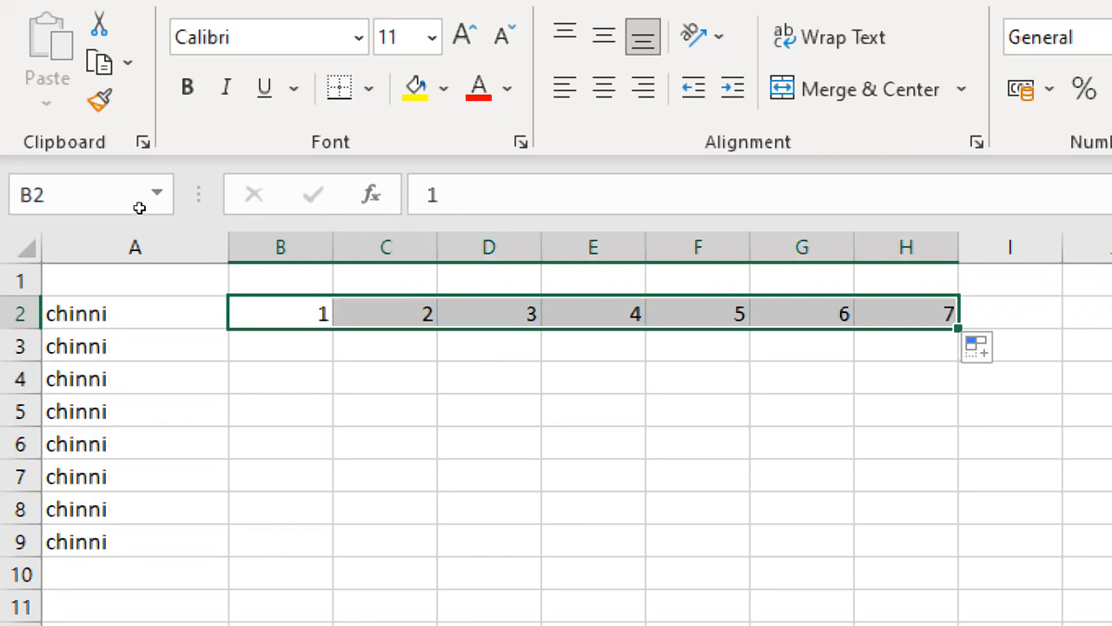
Enter 3 in B3 and fill the series from B2:B3 down through B10.
{"action": "left_click", "coordinate": [279, 313]}
{"action": "key", "text": "Return"}
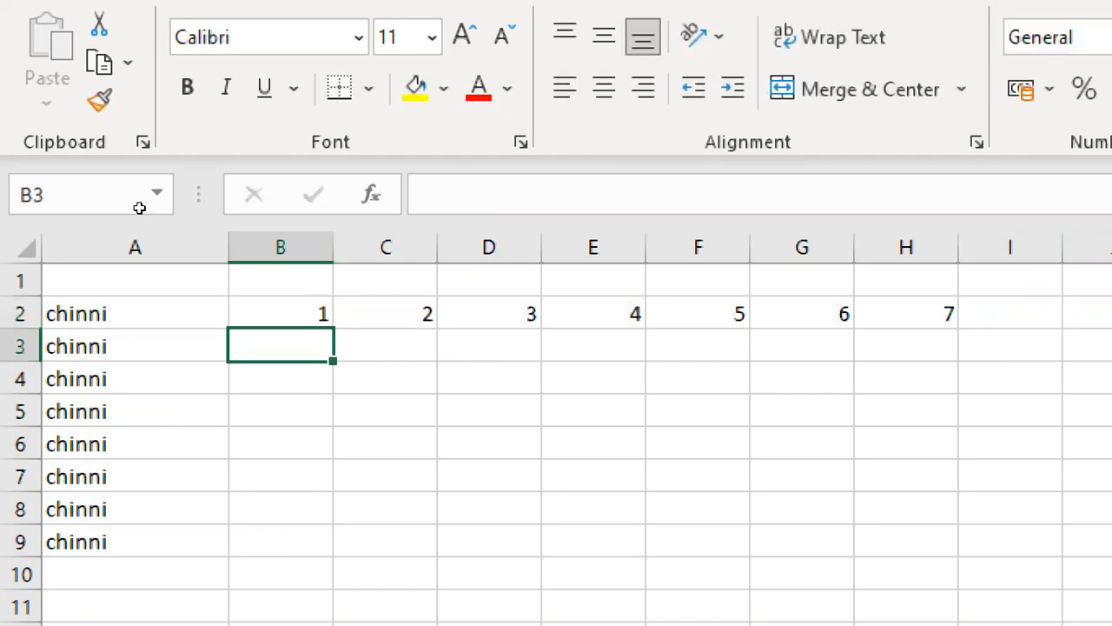
{"action": "type", "text": "2"}
{"action": "key", "text": "Up"}
{"action": "key", "text": "Down"}
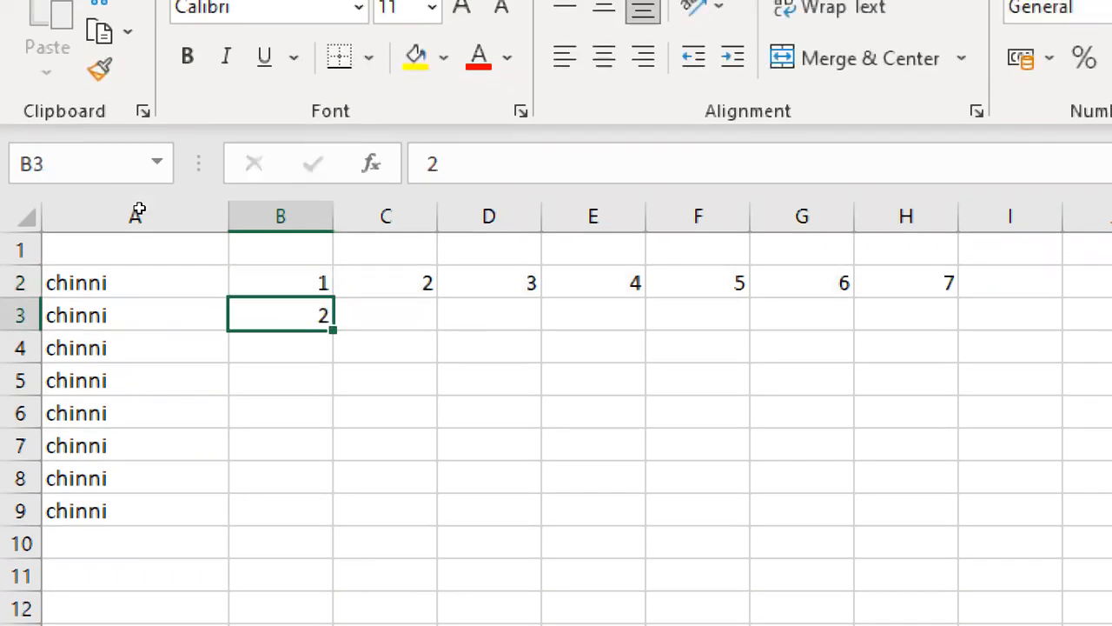
{"action": "type", "text": "3"}
{"action": "key", "text": "Up"}
{"action": "key", "text": "shift+Down"}
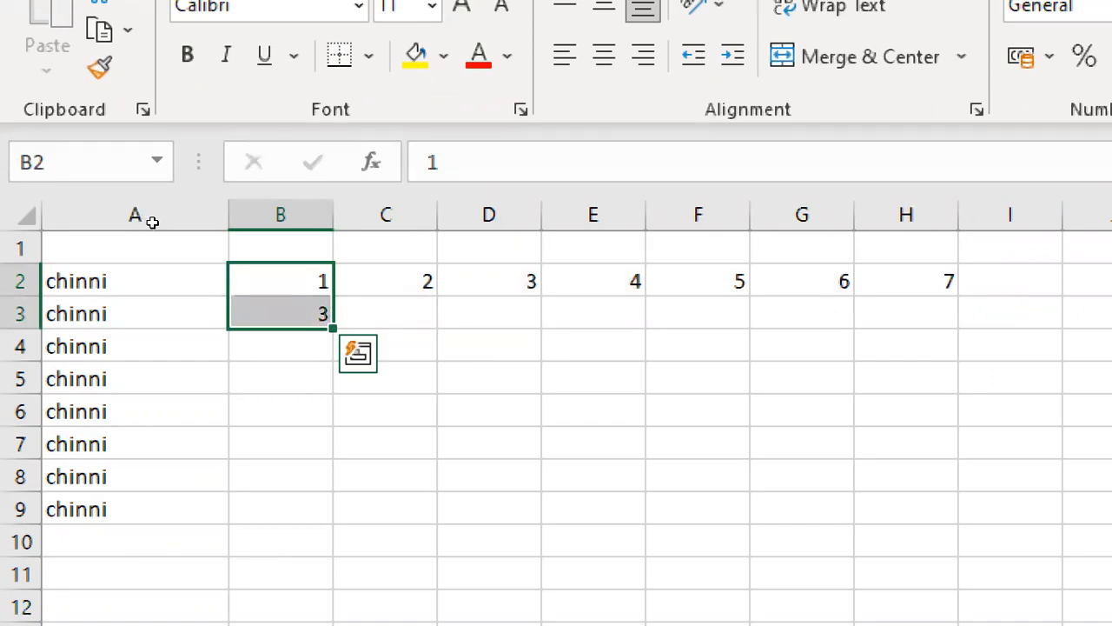
{"action": "left_click_drag", "start_coordinate": [333, 328], "coordinate": [331, 541]}
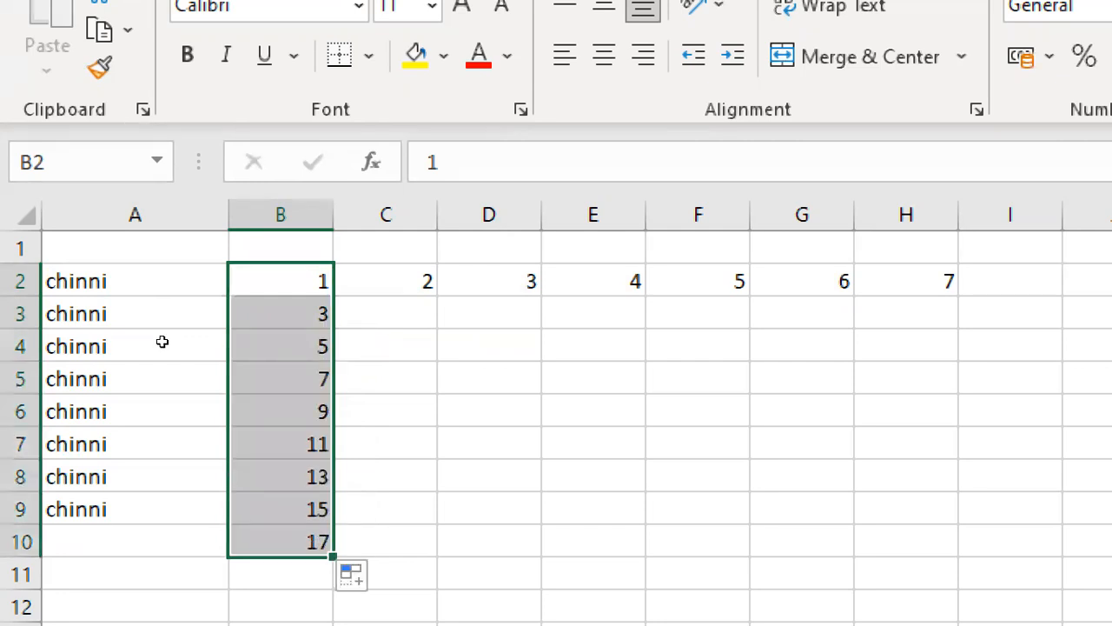
Enter 6 in C3 and fill the series from C2:C3 down through C10.
{"action": "left_click", "coordinate": [385, 313]}
{"action": "type", "text": "6"}
{"action": "key", "text": "Return"}
{"action": "key", "text": "Up"}
{"action": "key", "text": "Up"}
{"action": "key", "text": "shift+Down"}
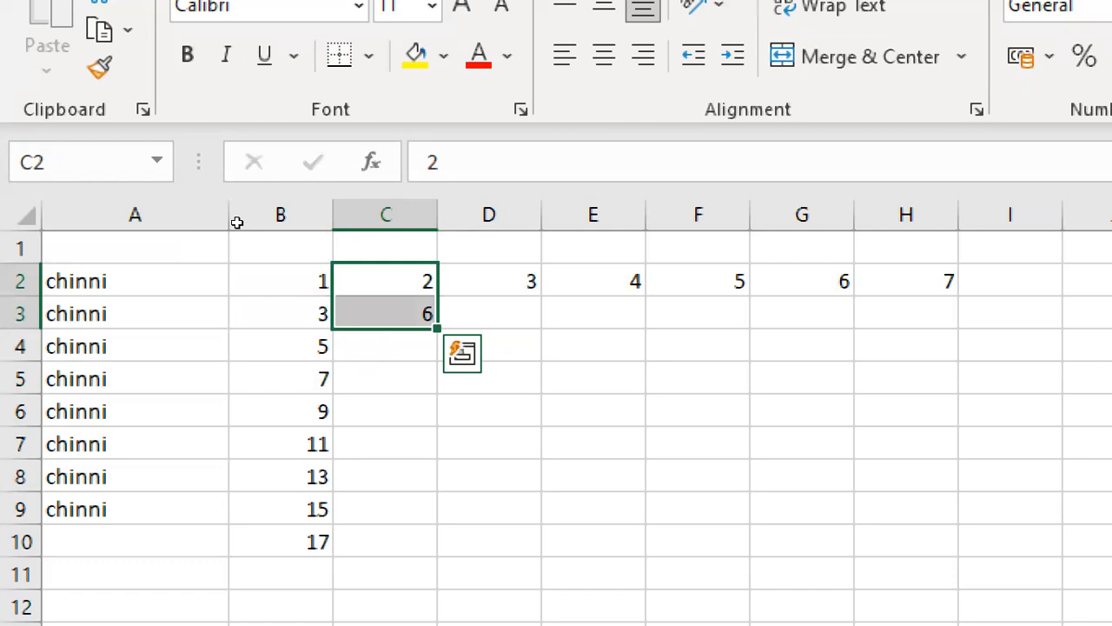
{"action": "left_click_drag", "start_coordinate": [437, 329], "coordinate": [434, 548]}
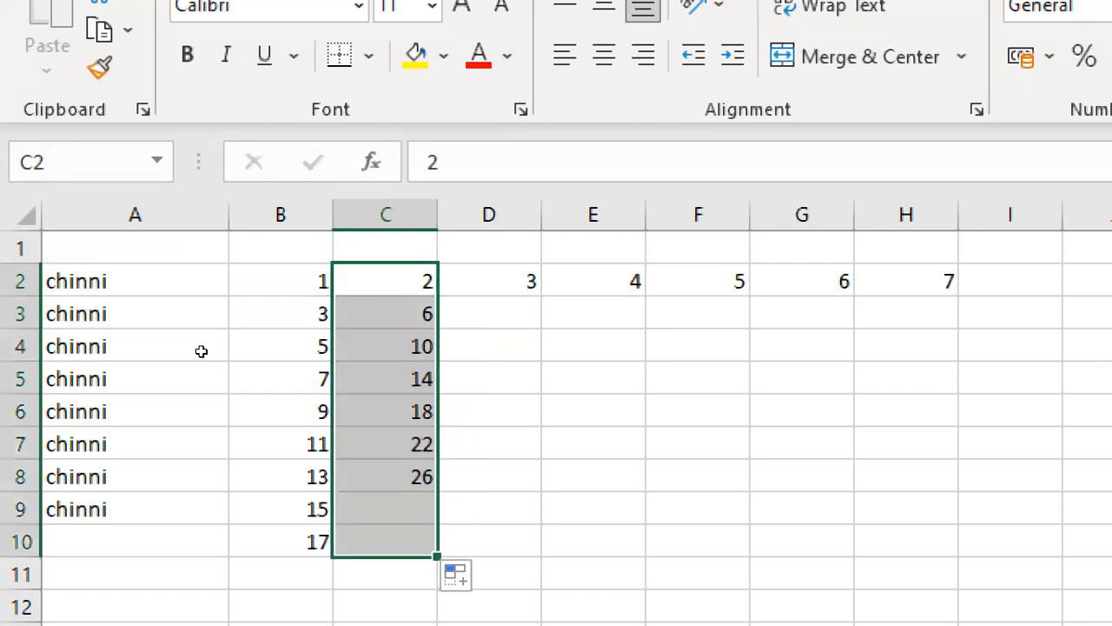
Replace the value in D2 with January and fill the month series down through D10.
{"action": "key", "text": "Right"}
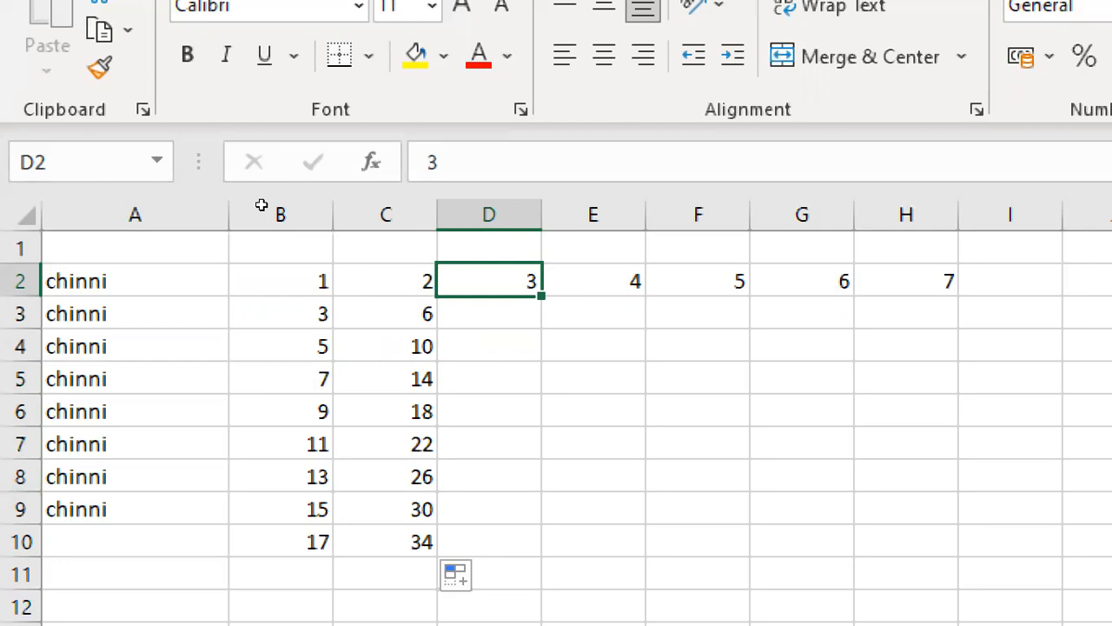
{"action": "type", "text": "Jan"}
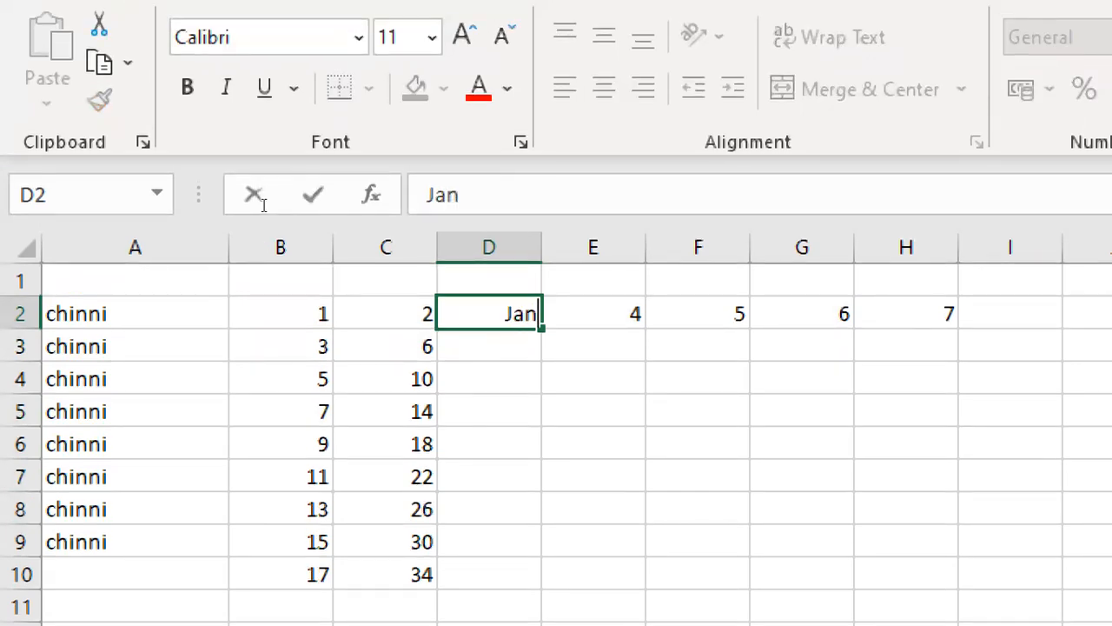
{"action": "type", "text": "uary"}
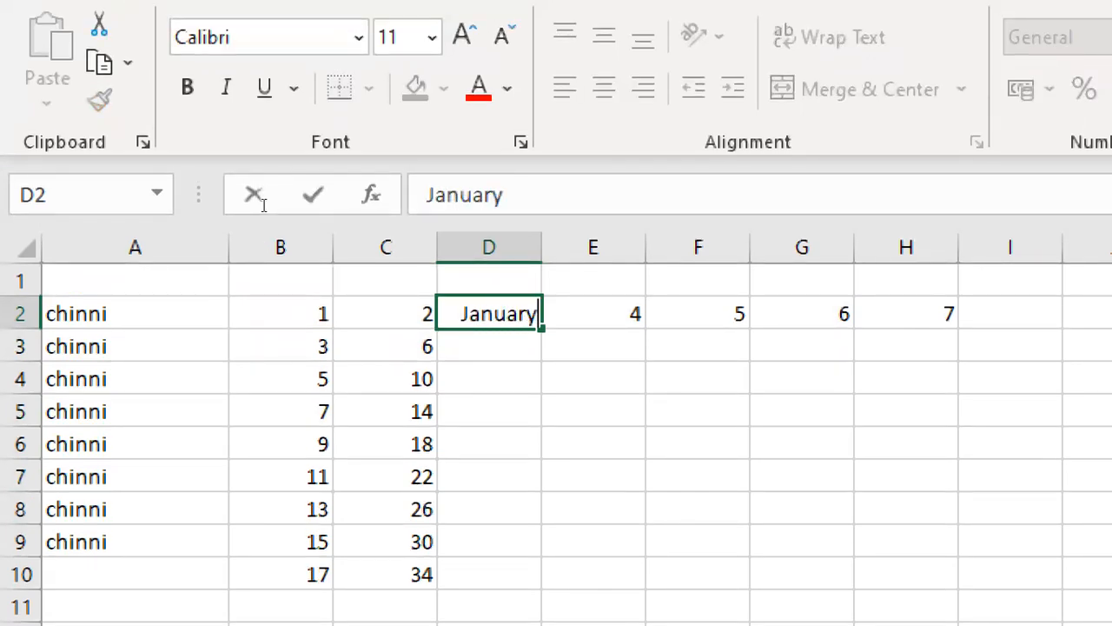
{"action": "key", "text": "Return"}
{"action": "key", "text": "Up"}
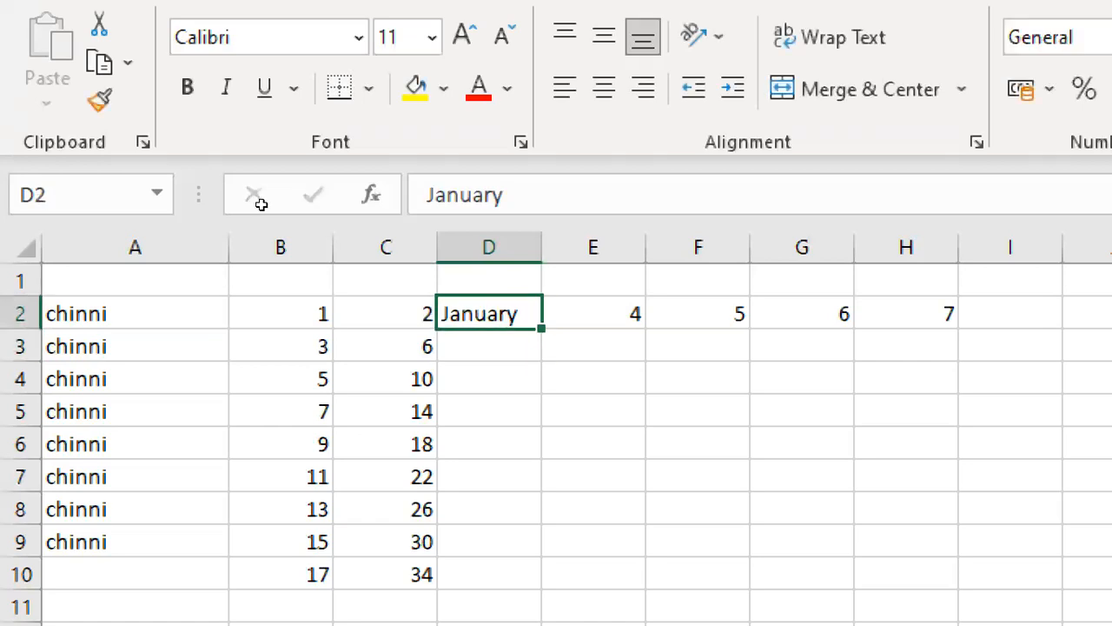
{"action": "left_click_drag", "start_coordinate": [541, 328], "coordinate": [541, 589]}
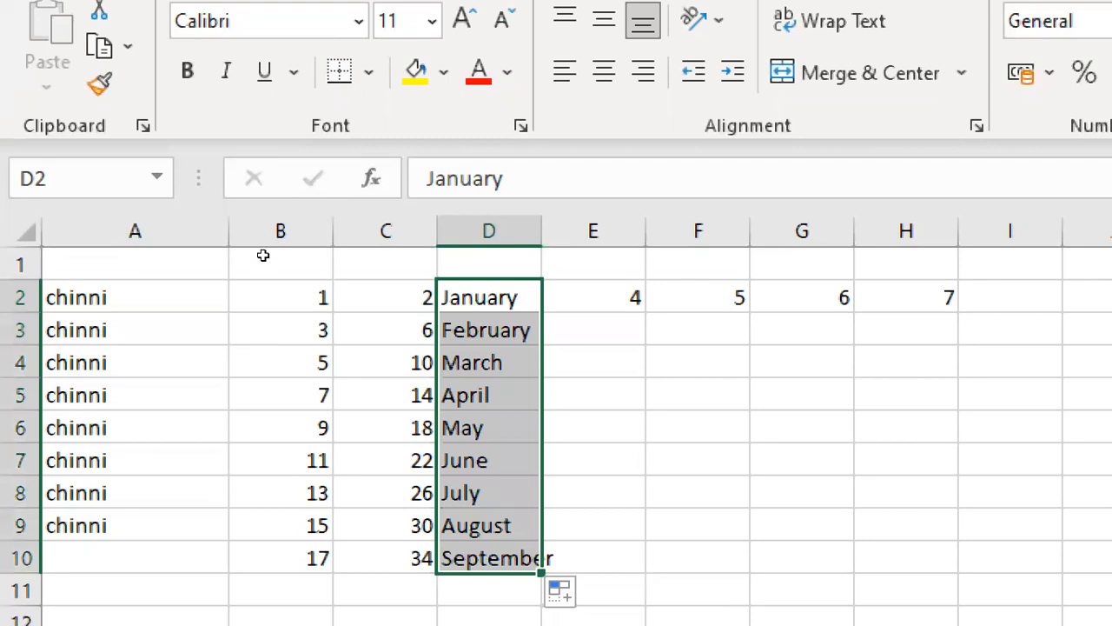
{"action": "key", "text": "Right"}
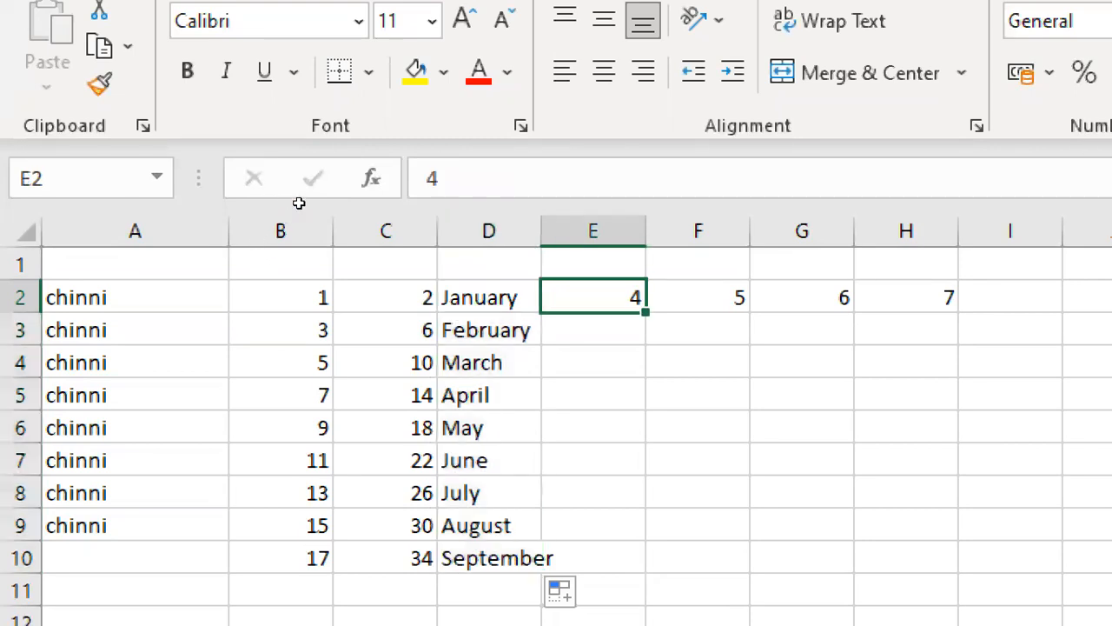
Replace the value in E2 with the first name of the custom name list and fill the series down through E10.
{"action": "type", "text": "Pr"}
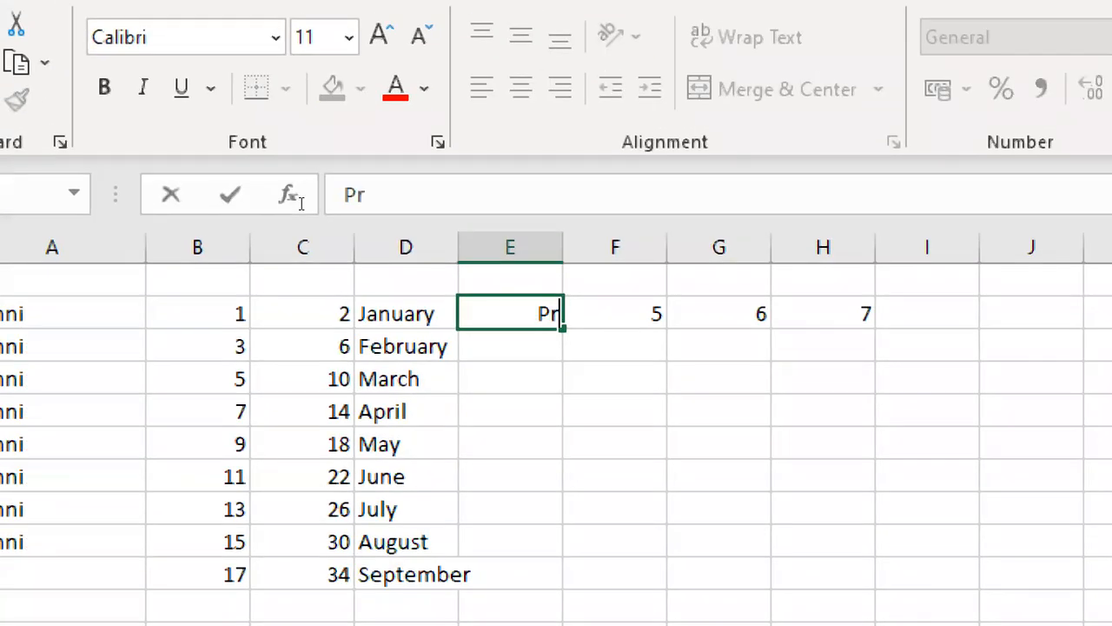
{"action": "type", "text": "akash"}
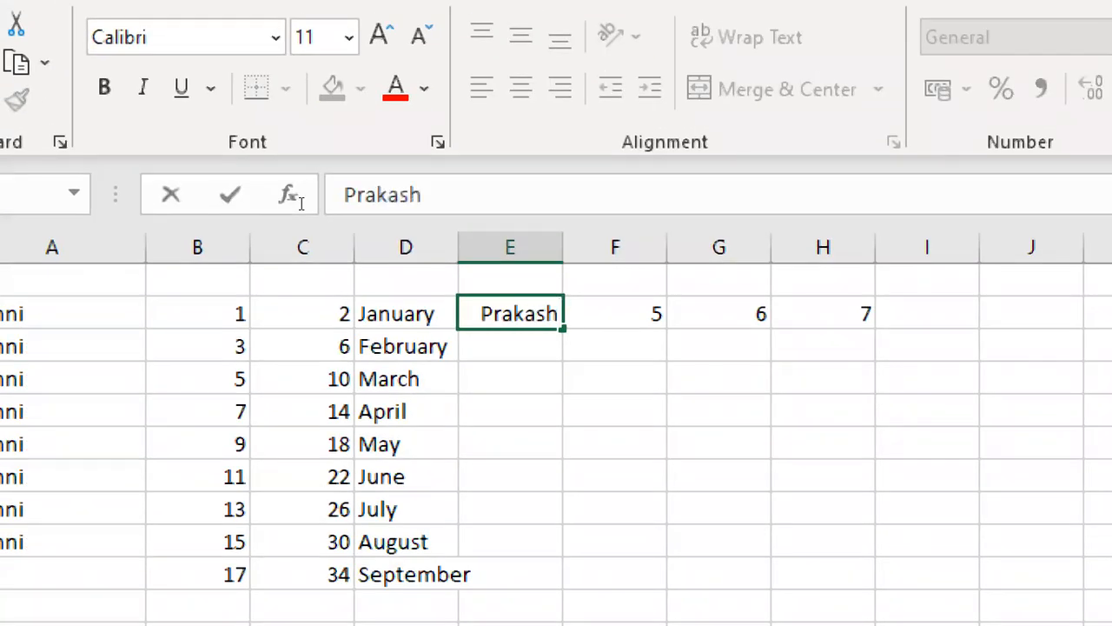
{"action": "key", "text": "Return"}
{"action": "key", "text": "Up"}
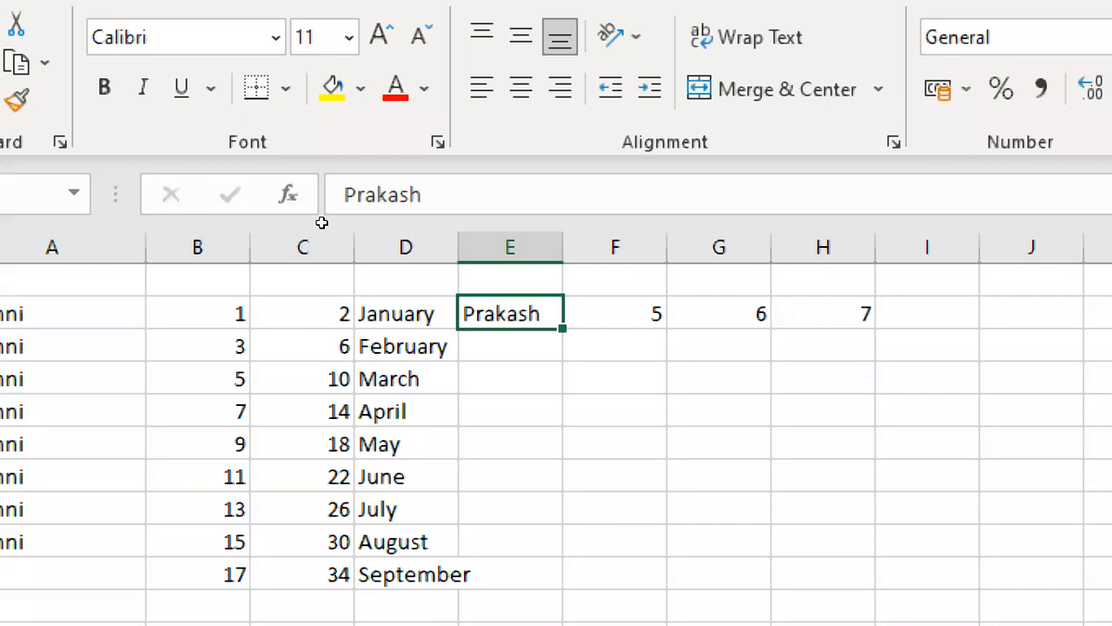
{"action": "key", "text": "ctrl+e"}
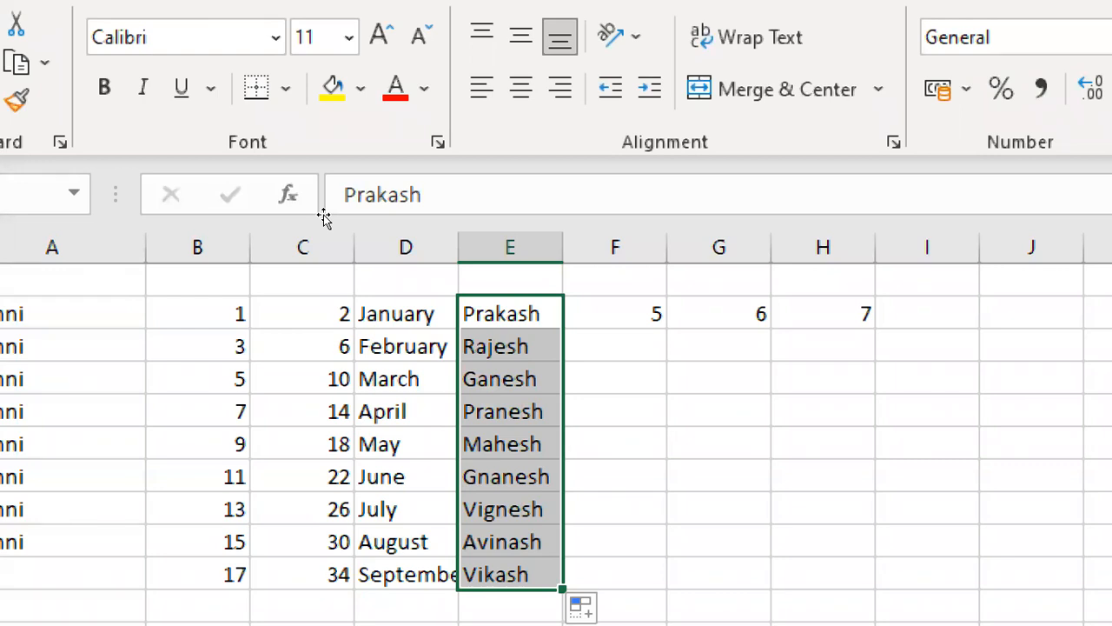
Replace the value in F2 with A and fill the letter series down through F10.
{"action": "key", "text": "Right"}
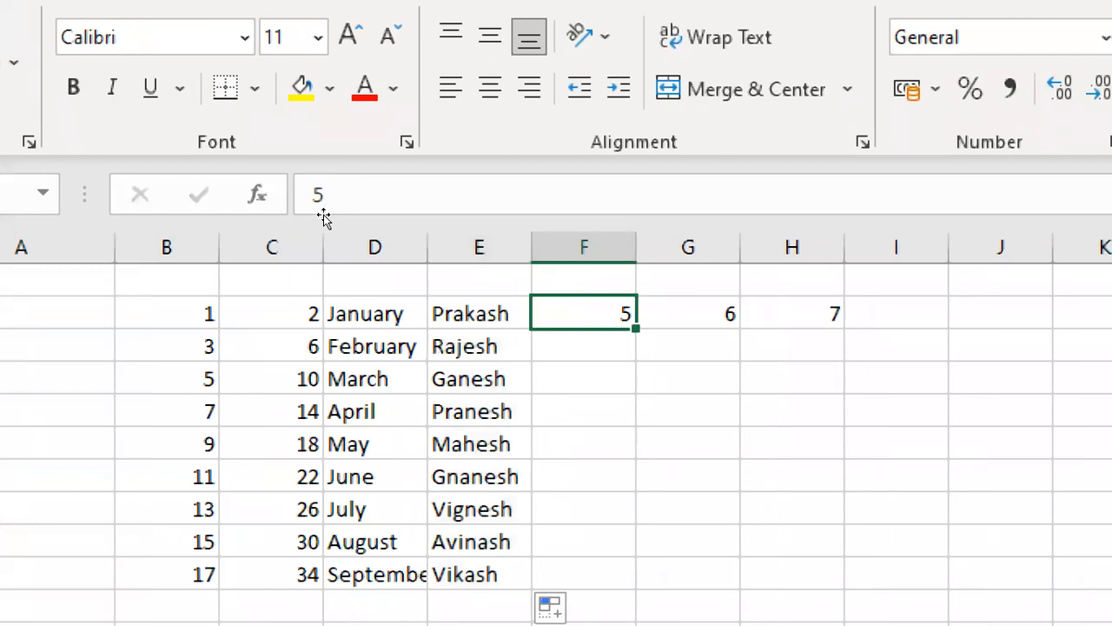
{"action": "type", "text": "A"}
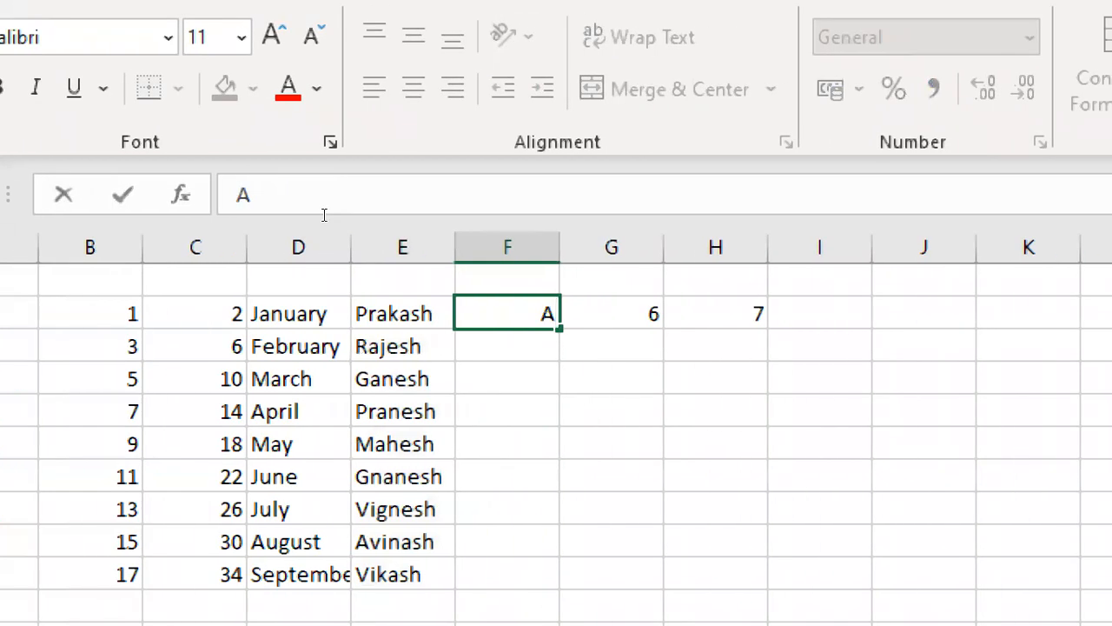
{"action": "key", "text": "Return"}
{"action": "key", "text": "Up"}
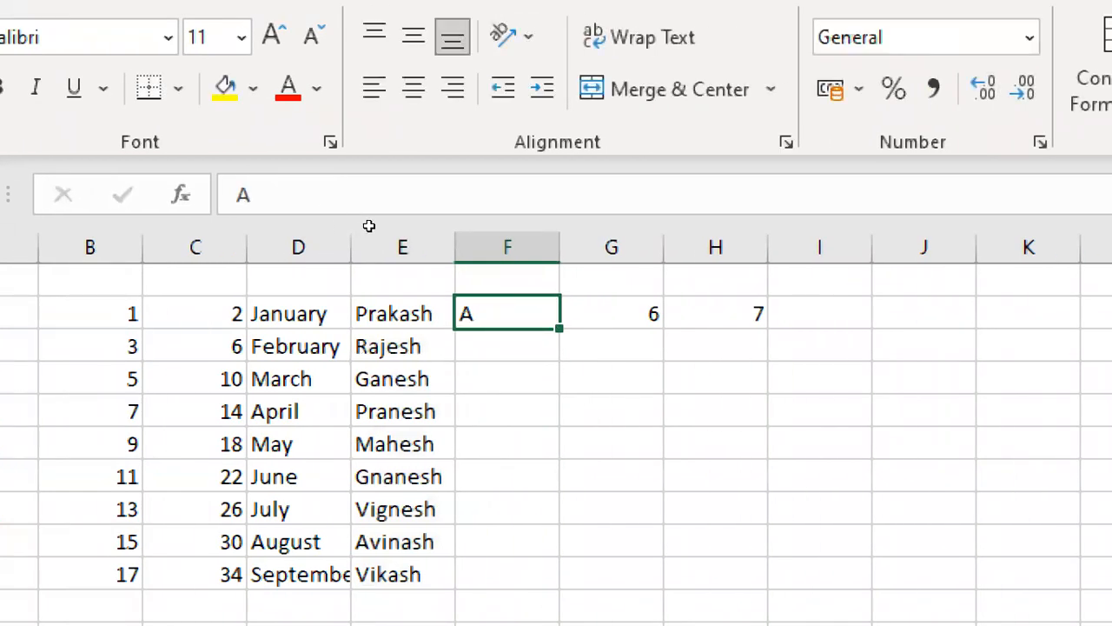
{"action": "key", "text": "ctrl+e"}
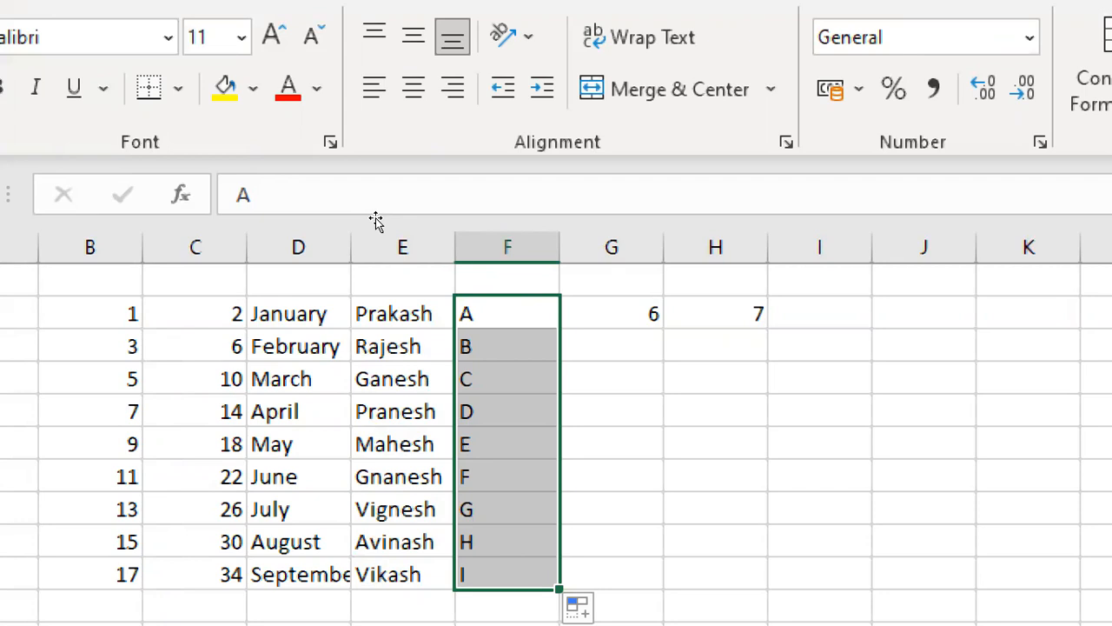
Clear the names in E3:E10 and fill the name series again from E2 down through E10.
{"action": "key", "text": "Up"}
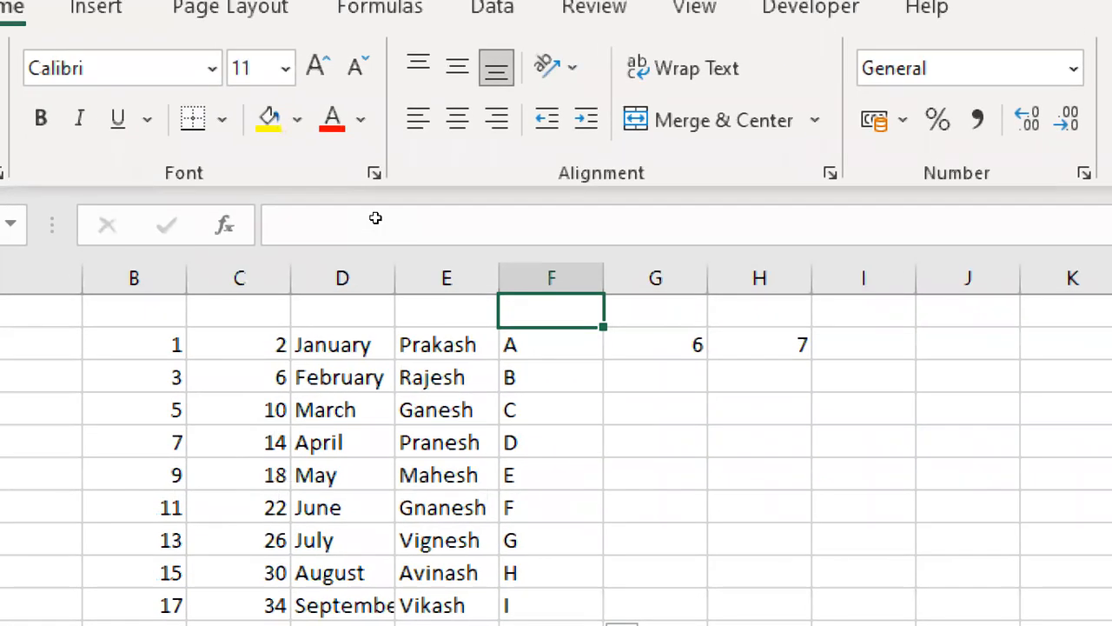
{"action": "key", "text": "Down"}
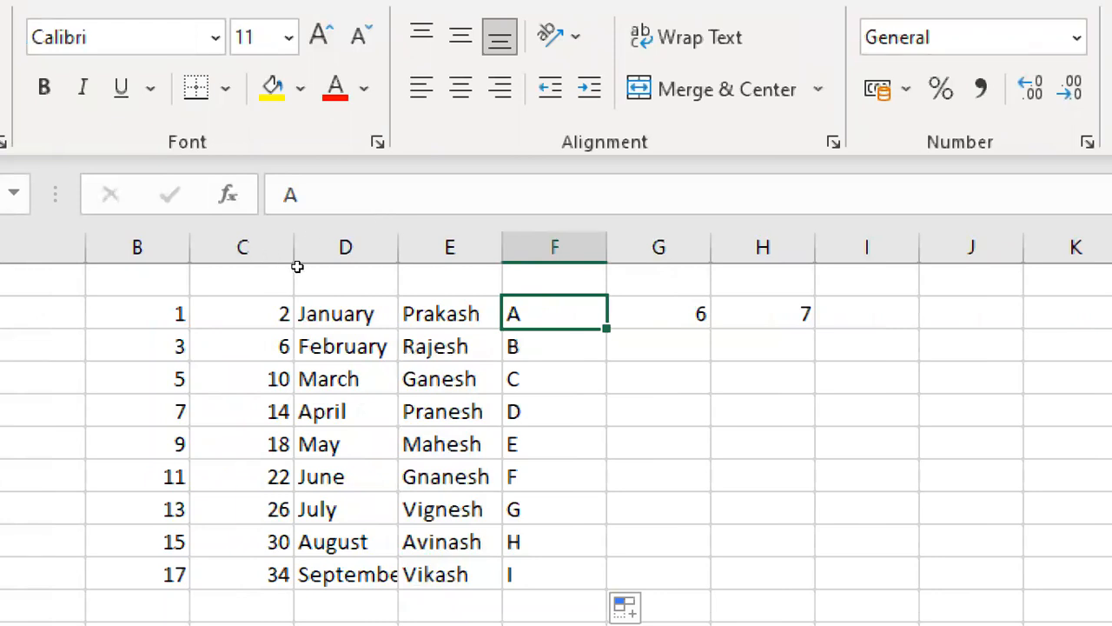
{"action": "key", "text": "Left"}
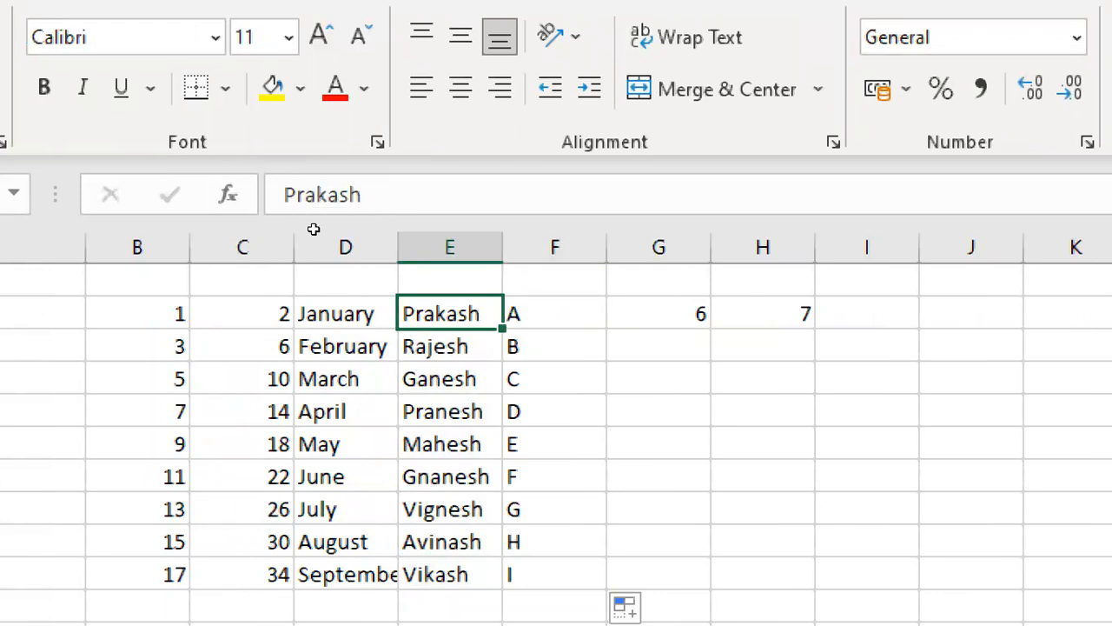
{"action": "key", "text": "Down"}
{"action": "key", "text": "ctrl+shift+Down"}
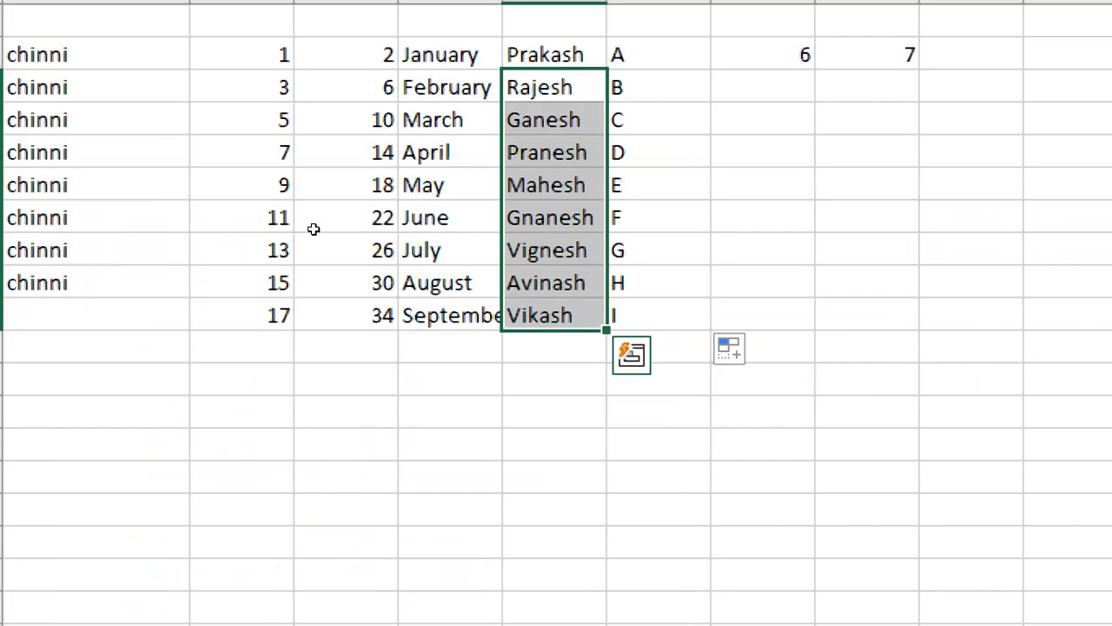
{"action": "key", "text": "BackSpace"}
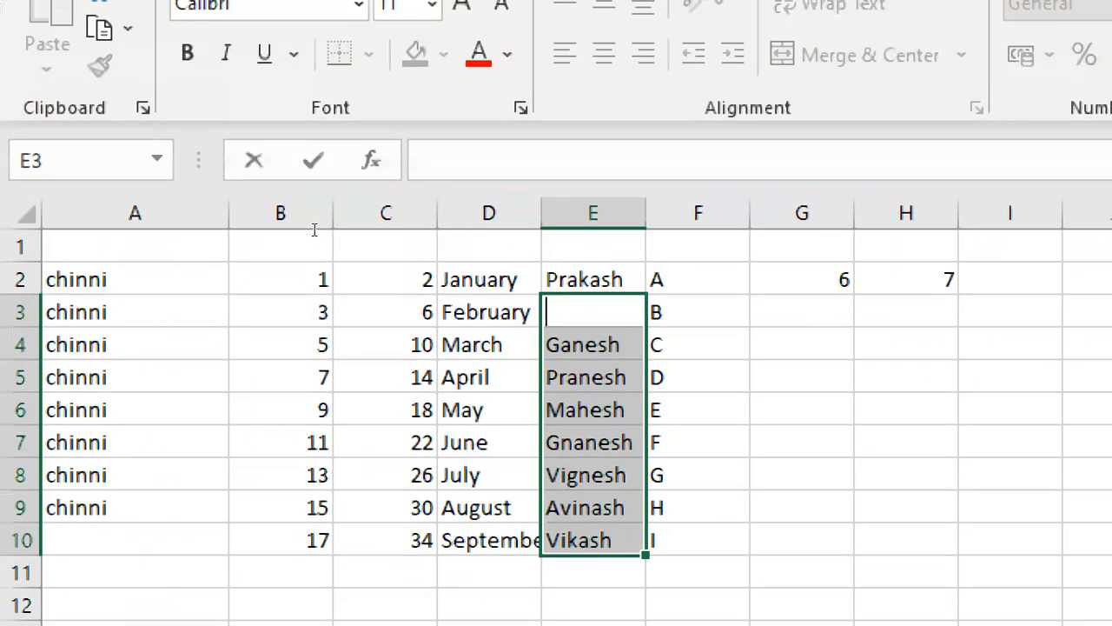
{"action": "key", "text": "Escape"}
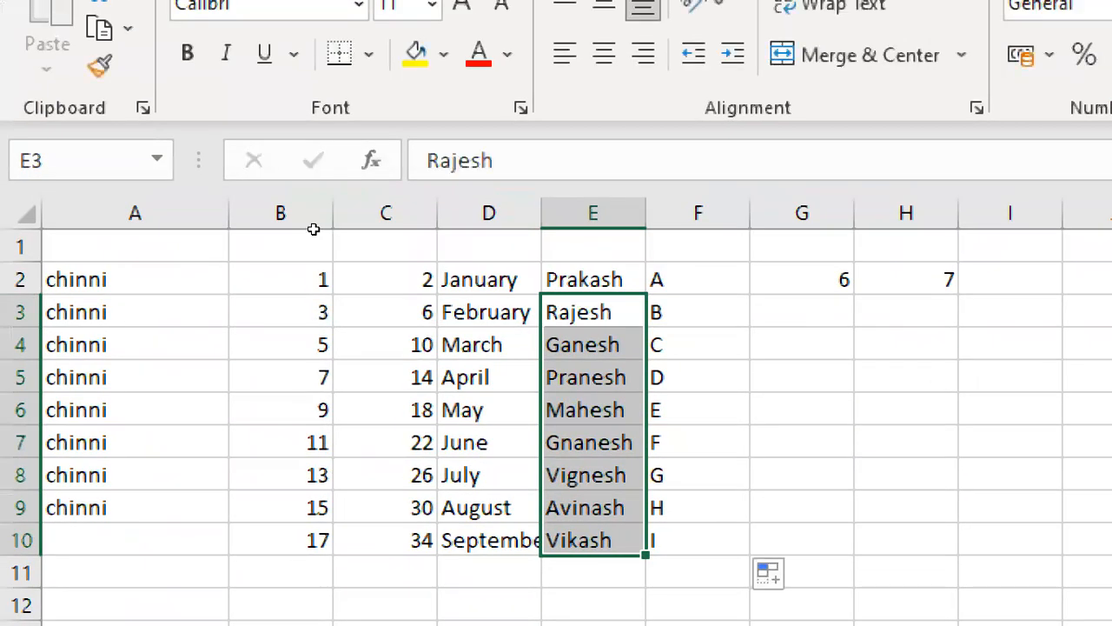
{"action": "key", "text": "Delete"}
{"action": "key", "text": "Up"}
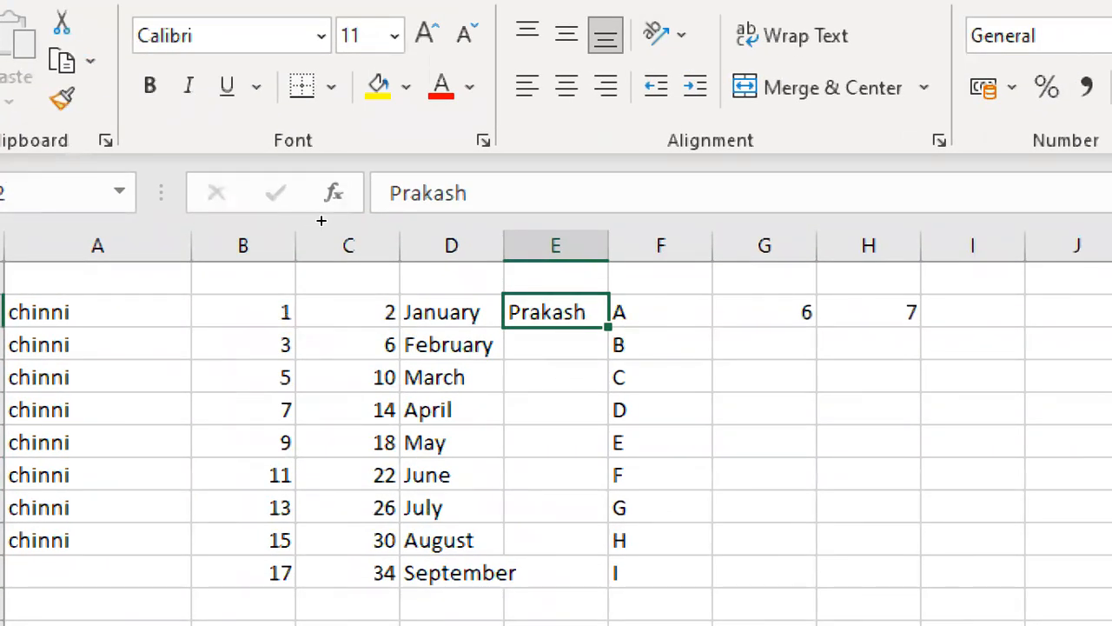
{"action": "key", "text": "ctrl+e"}
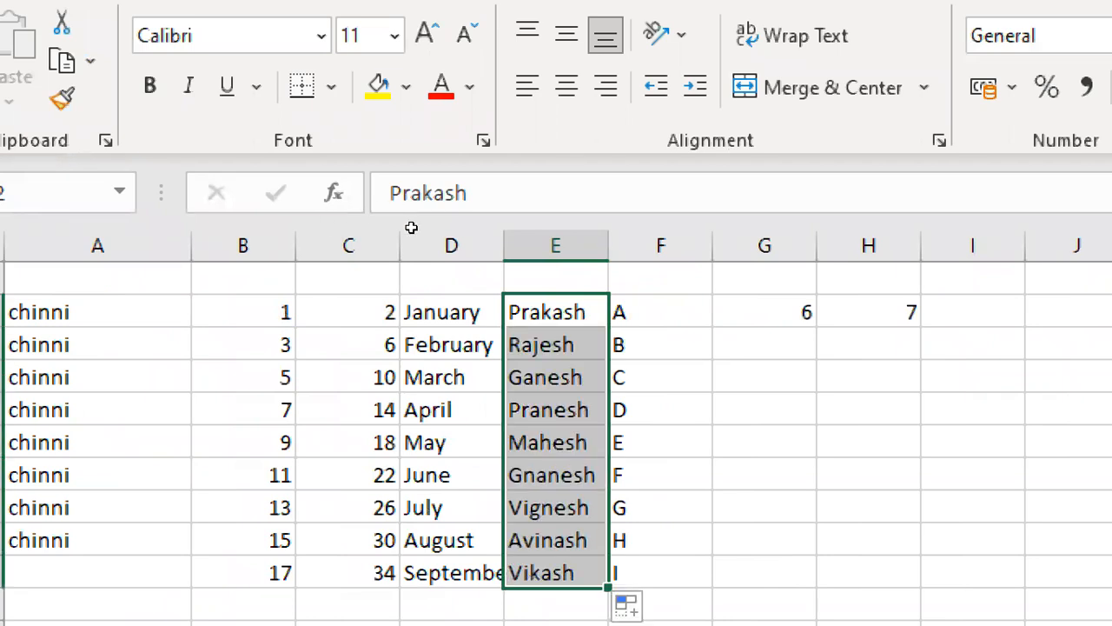
Enter the text List in cell G4 and keep that cell selected.
{"action": "key", "text": "Right"}
{"action": "key", "text": "Right"}
{"action": "key", "text": "Down"}
{"action": "key", "text": "Down"}
{"action": "type", "text": "Li"}
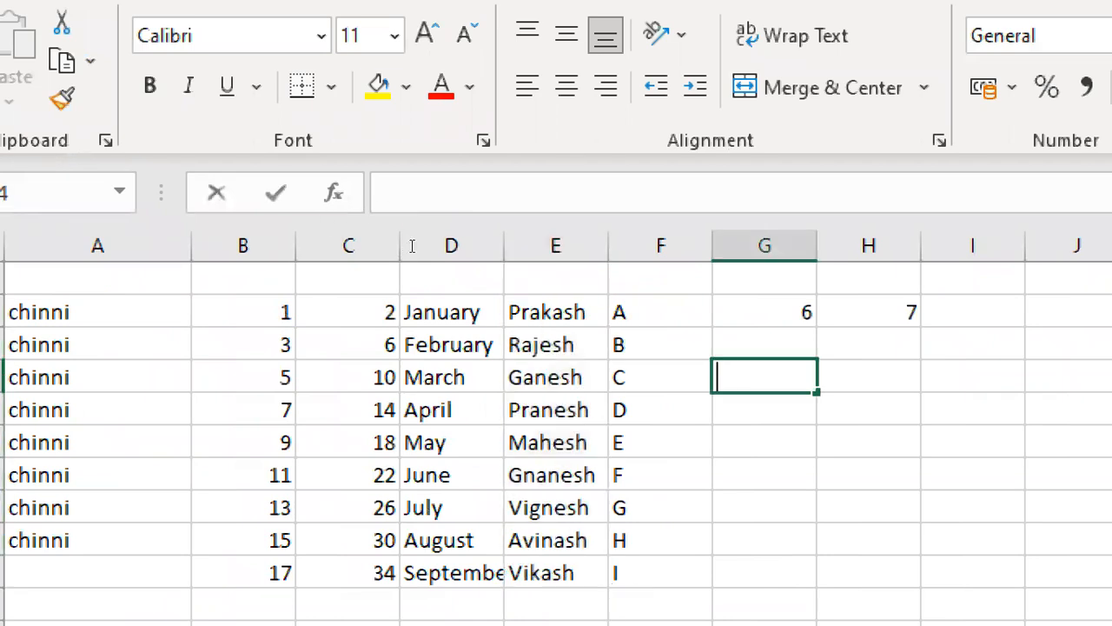
{"action": "type", "text": "st"}
{"action": "key", "text": "Return"}
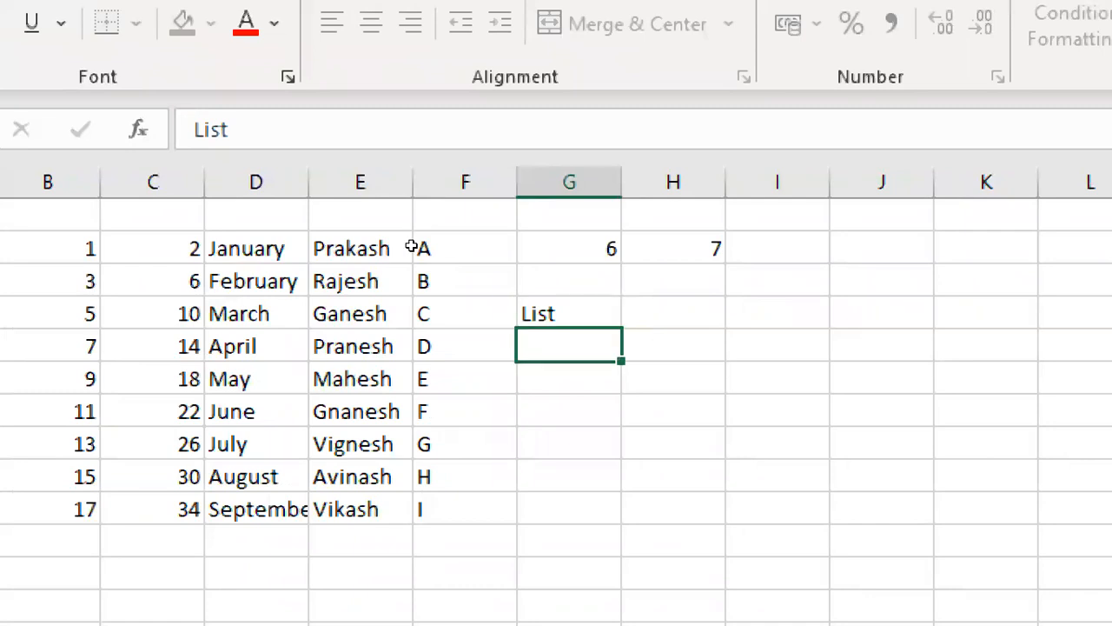
{"action": "key", "text": "Up"}
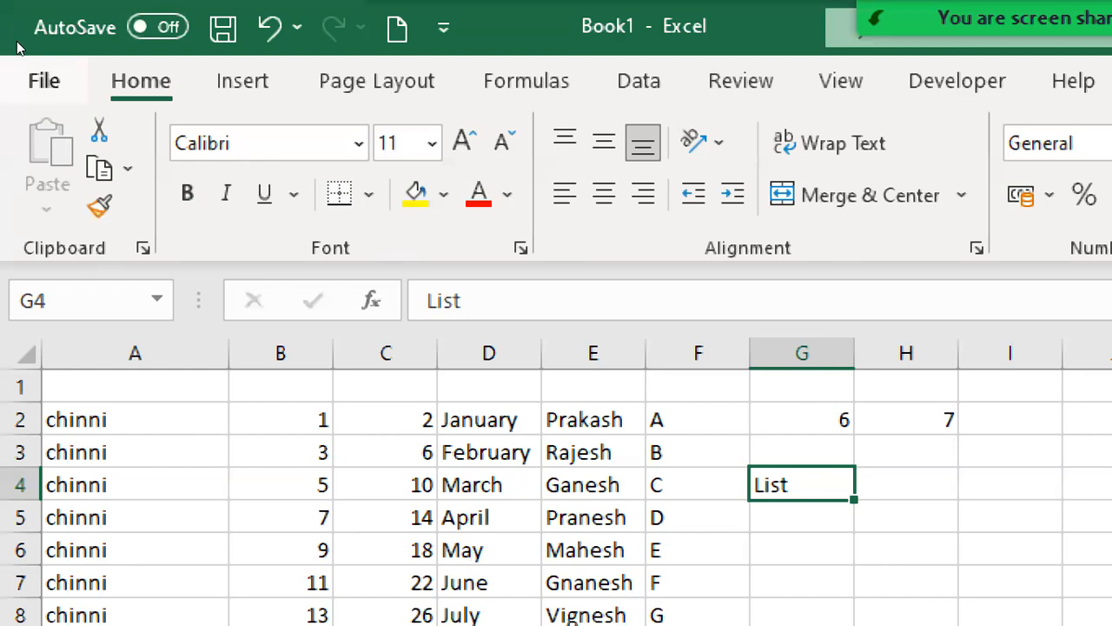
Open the Custom Lists dialog from Excel's advanced options, with Magnifier set to 100% and its window minimized.
{"action": "left_click", "coordinate": [39, 78]}
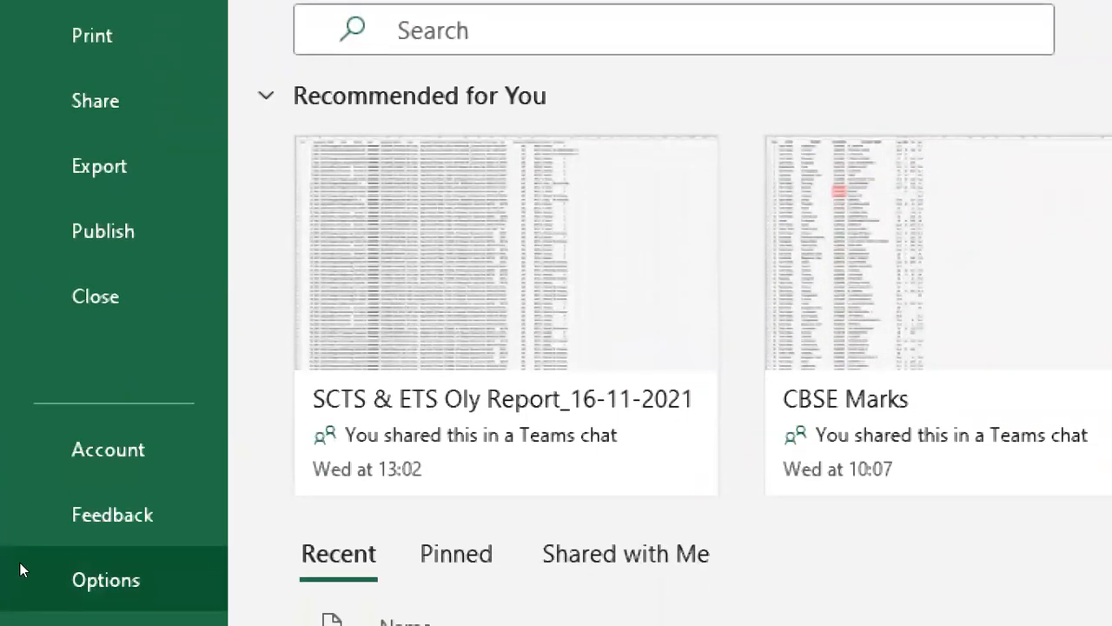
{"action": "left_click", "coordinate": [30, 565]}
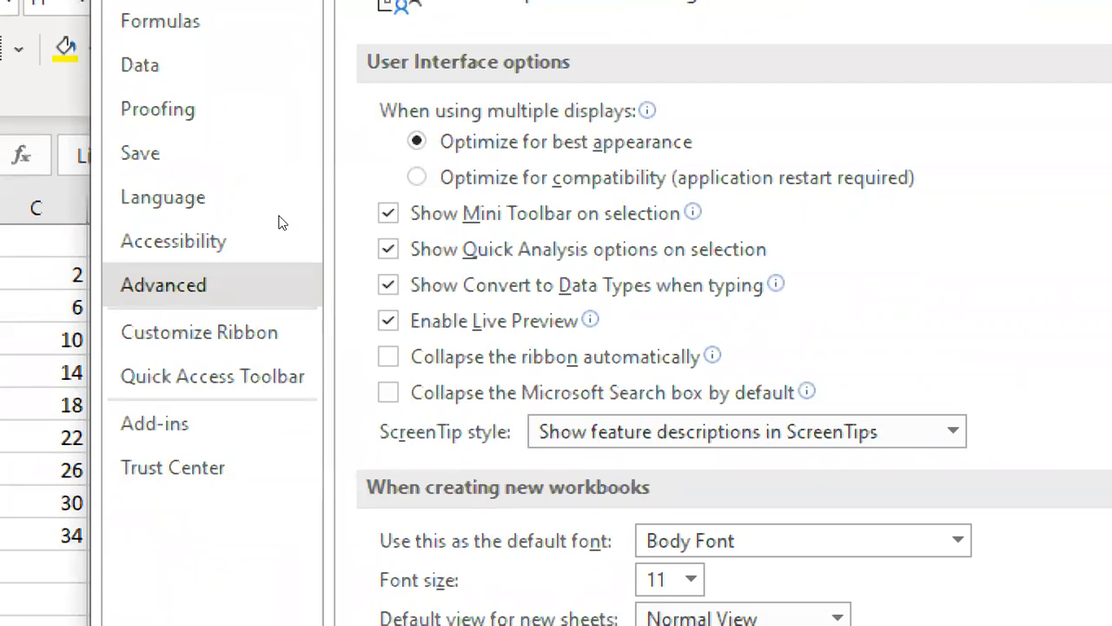
{"action": "left_click", "coordinate": [278, 285]}
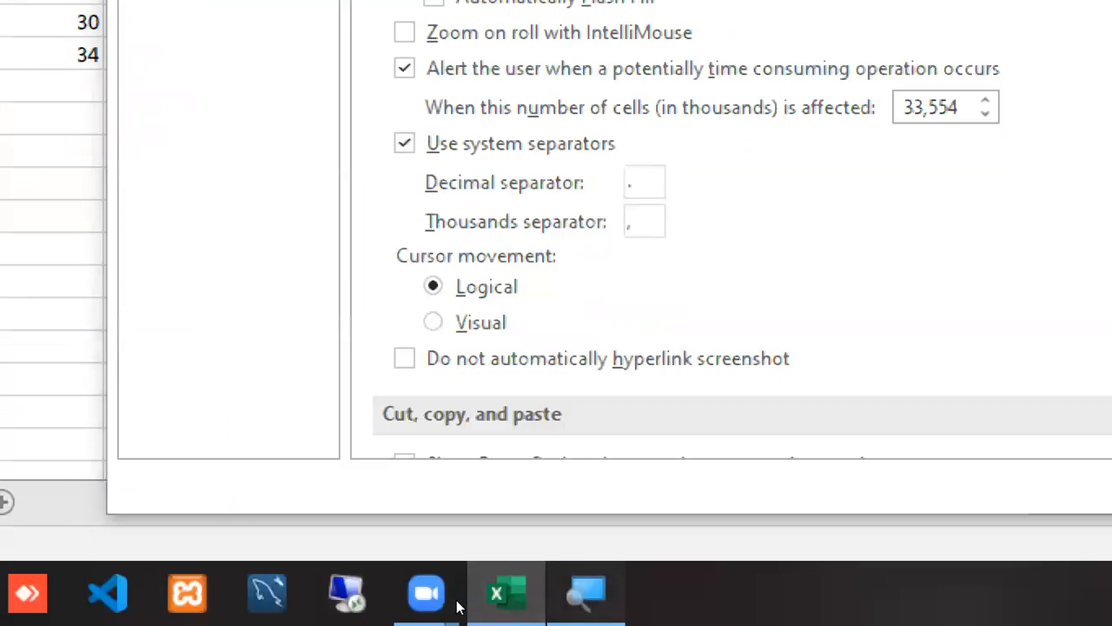
{"action": "left_click", "coordinate": [581, 600]}
{"action": "key", "text": "super+minus"}
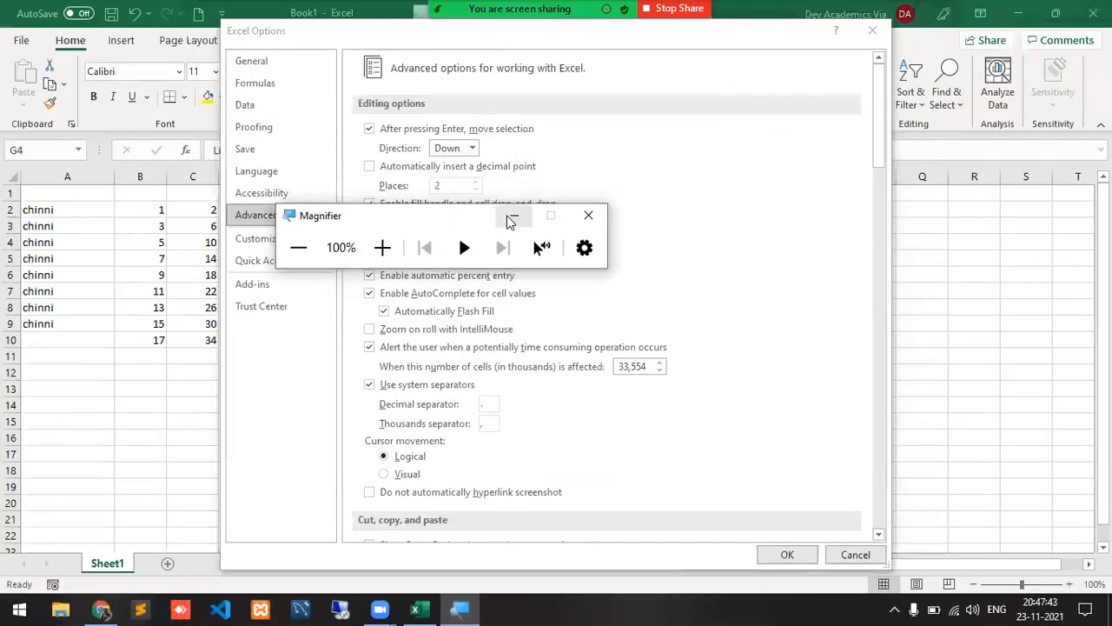
{"action": "left_click", "coordinate": [512, 219]}
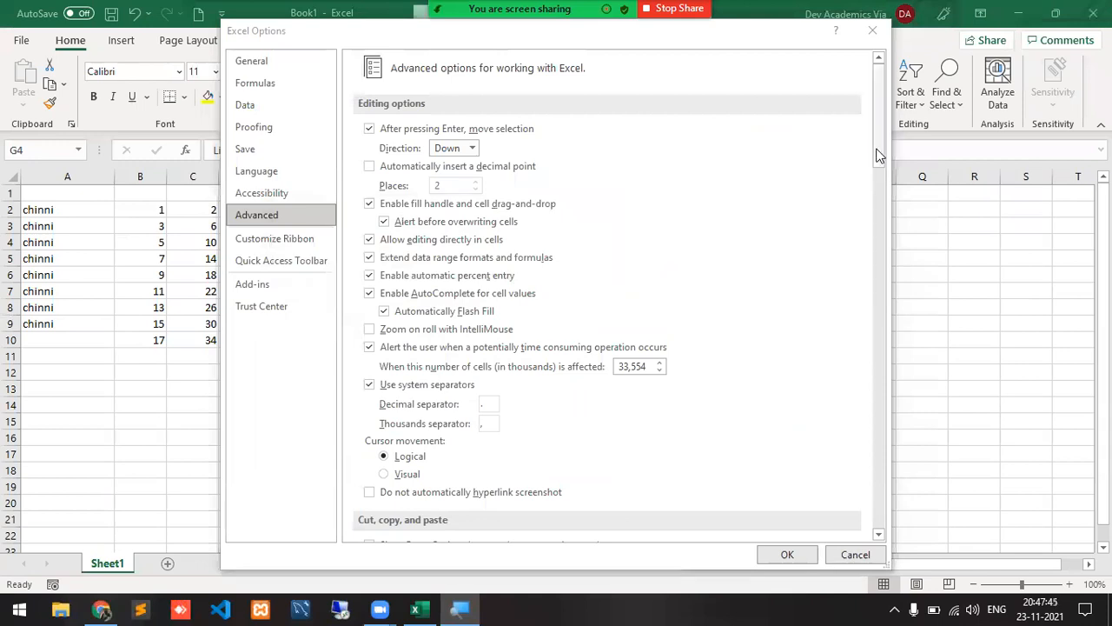
{"action": "left_click_drag", "start_coordinate": [881, 148], "coordinate": [866, 527]}
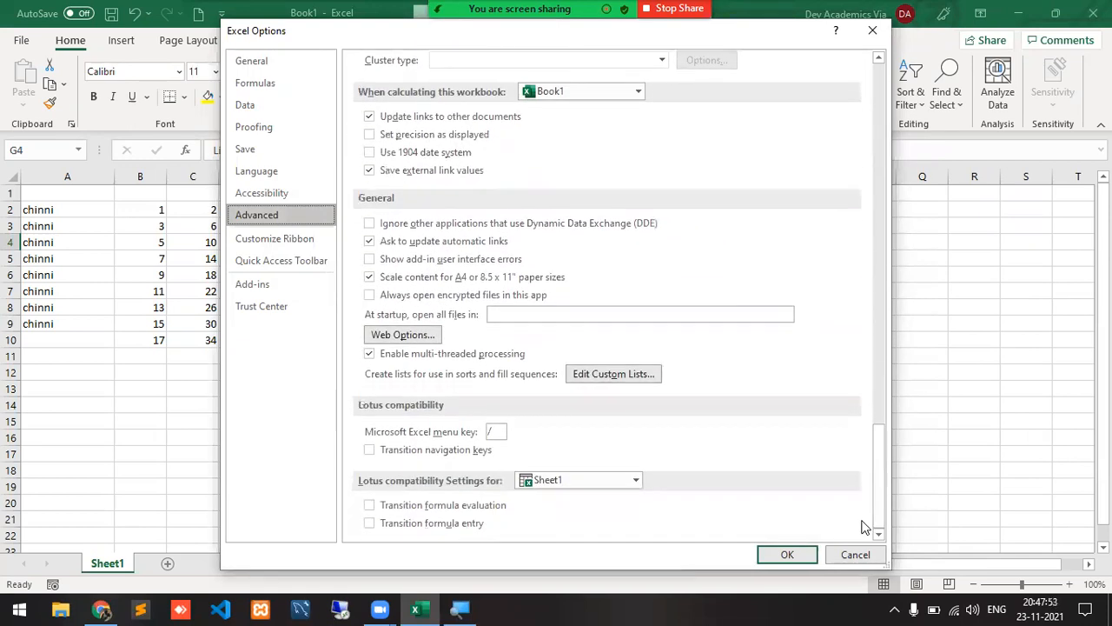
{"action": "left_click", "coordinate": [614, 376]}
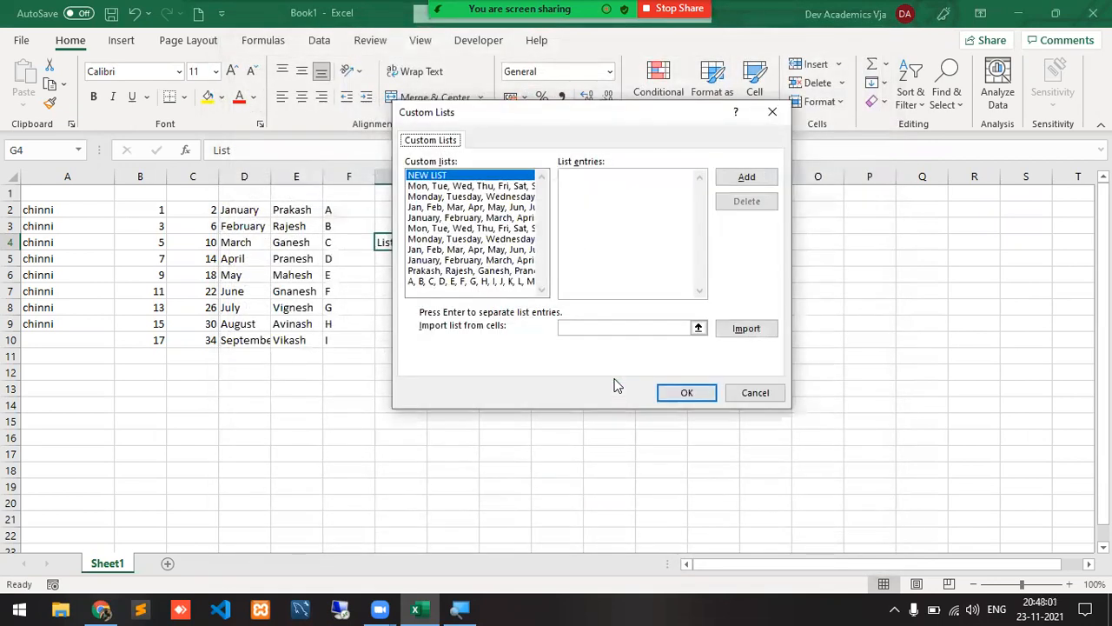
Examine the entries of each weekday, month, name and letter list among the custom lists.
{"action": "left_click", "coordinate": [421, 187]}
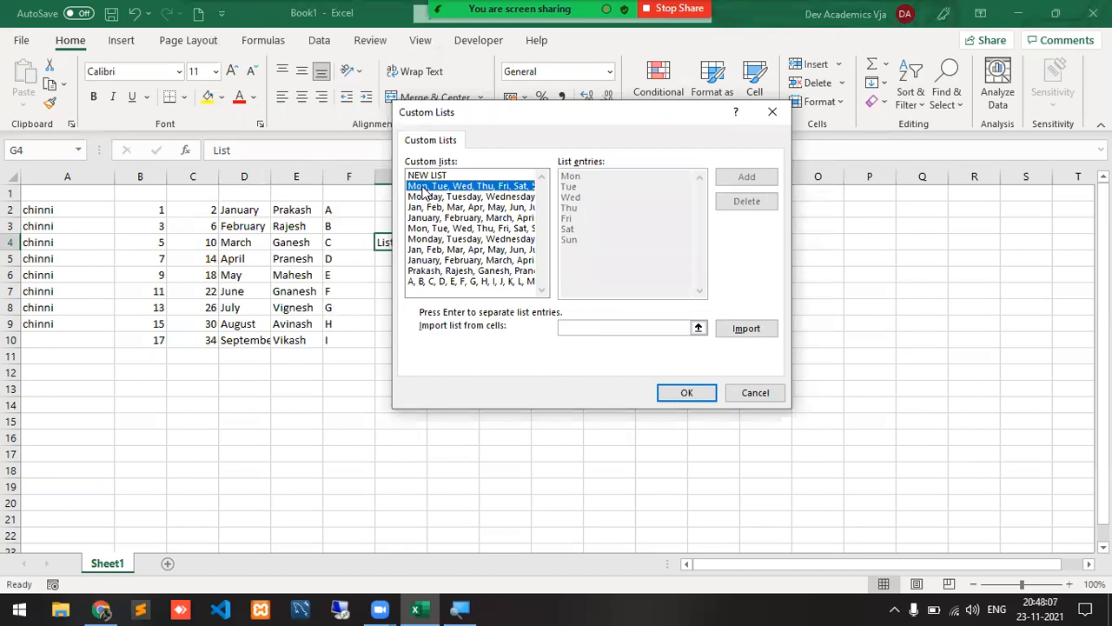
{"action": "left_click", "coordinate": [429, 198]}
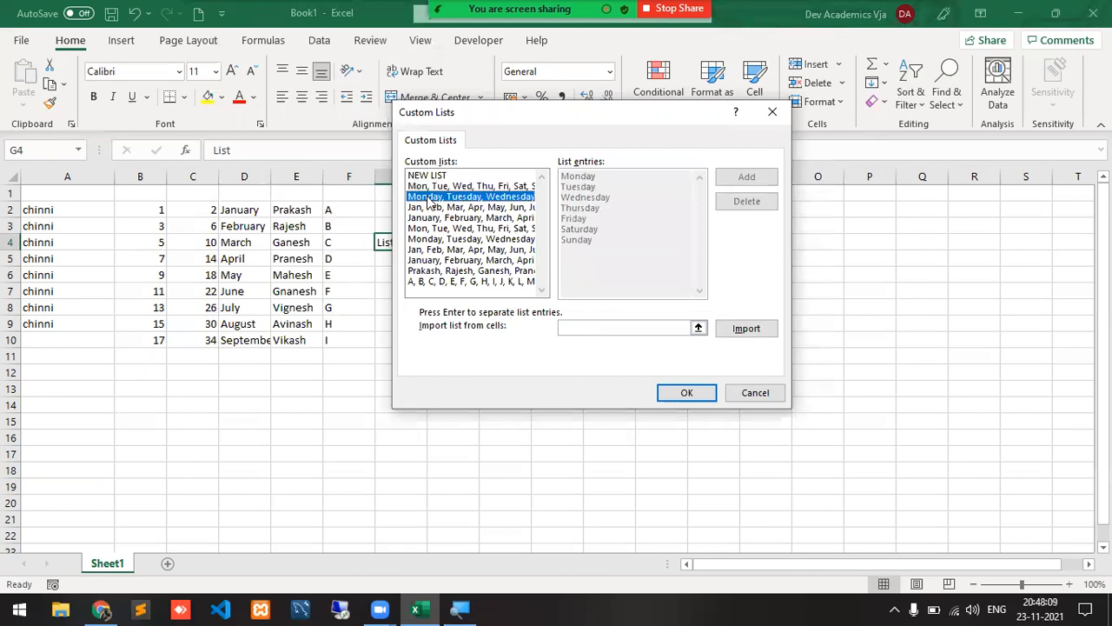
{"action": "left_click", "coordinate": [432, 209]}
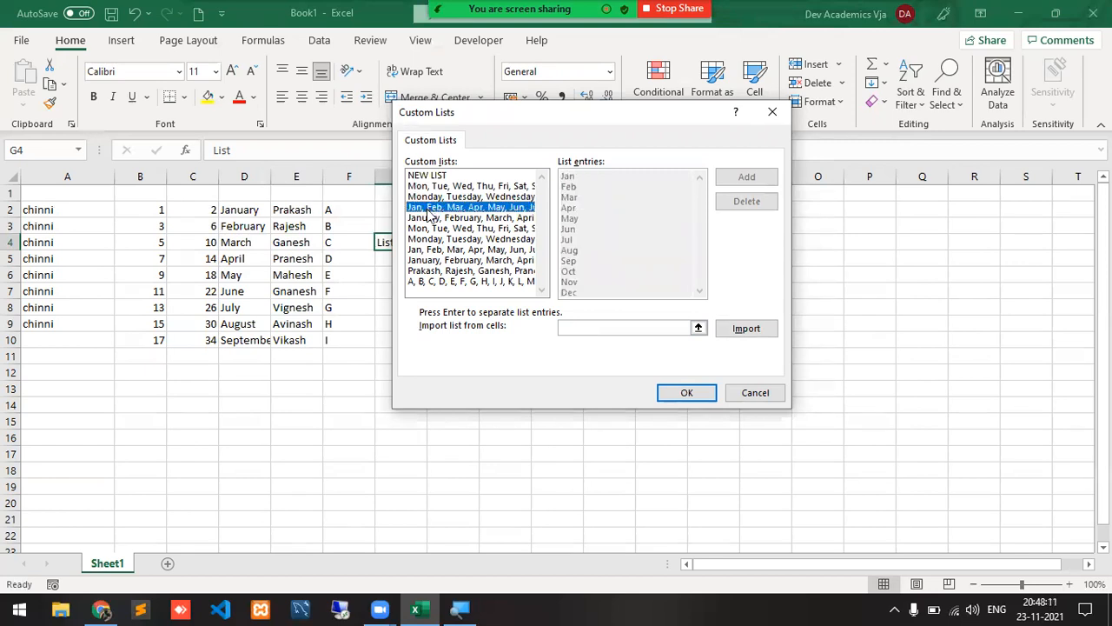
{"action": "left_click", "coordinate": [430, 218]}
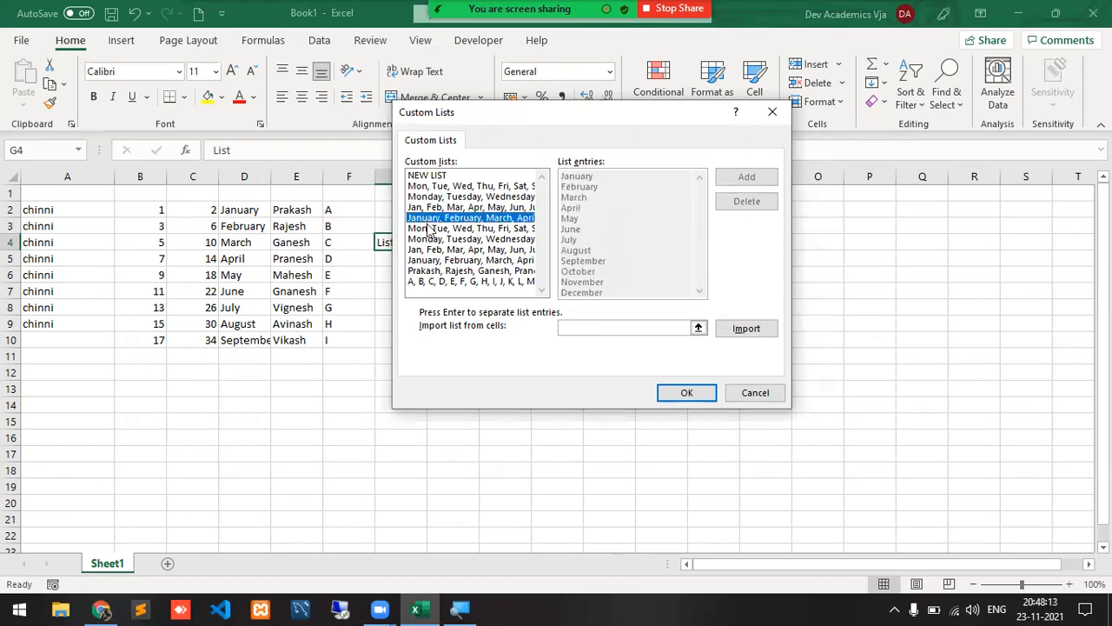
{"action": "left_click", "coordinate": [428, 229]}
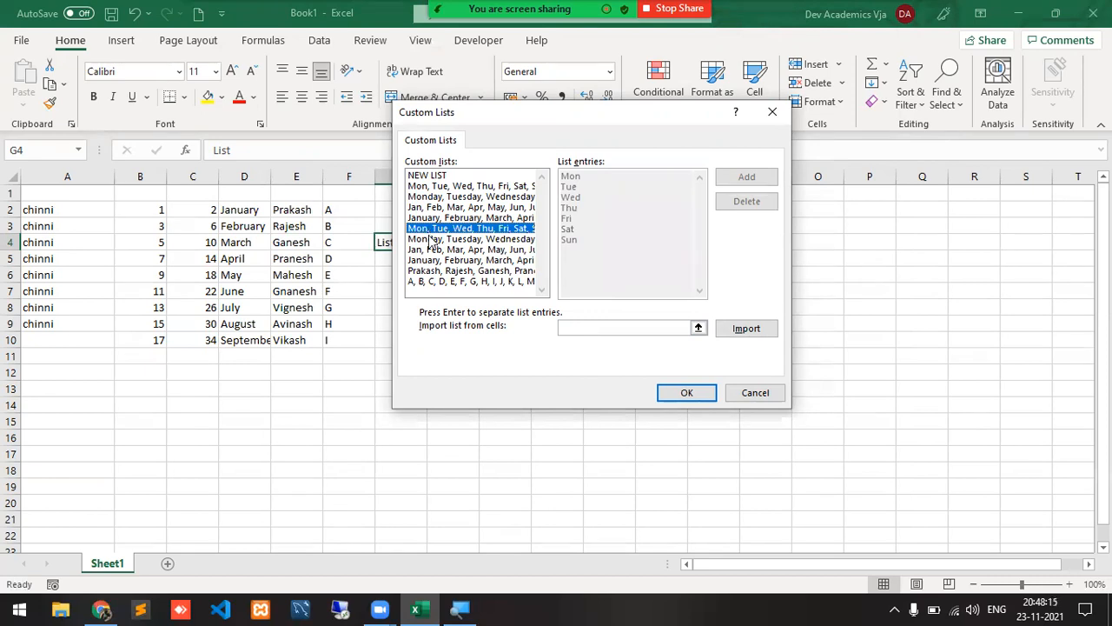
{"action": "left_click", "coordinate": [429, 240]}
{"action": "left_click", "coordinate": [432, 249]}
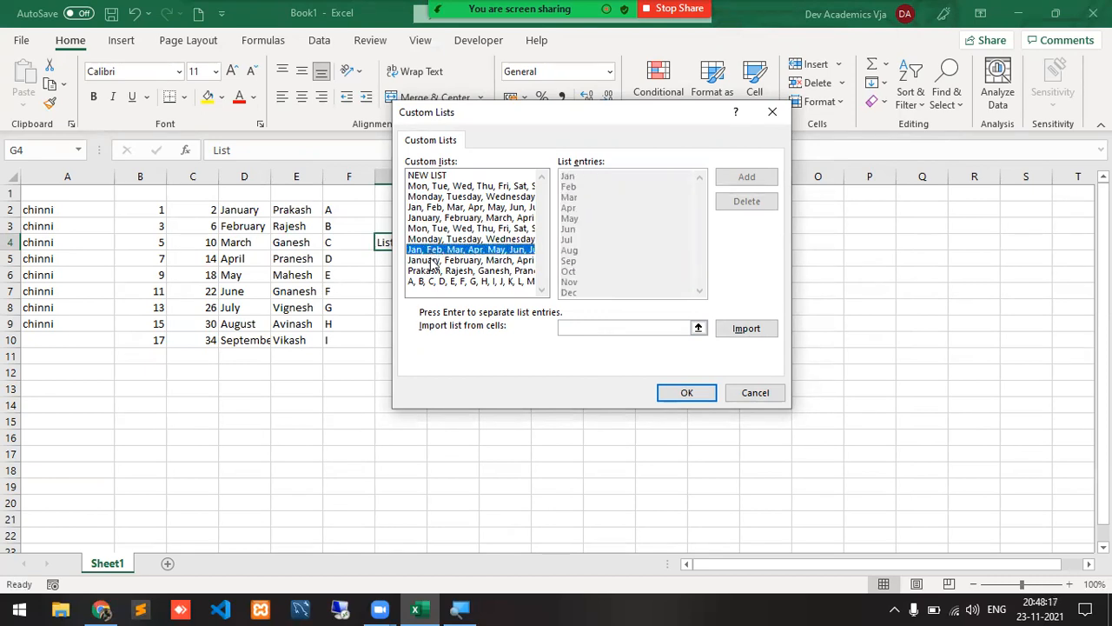
{"action": "left_click", "coordinate": [433, 261]}
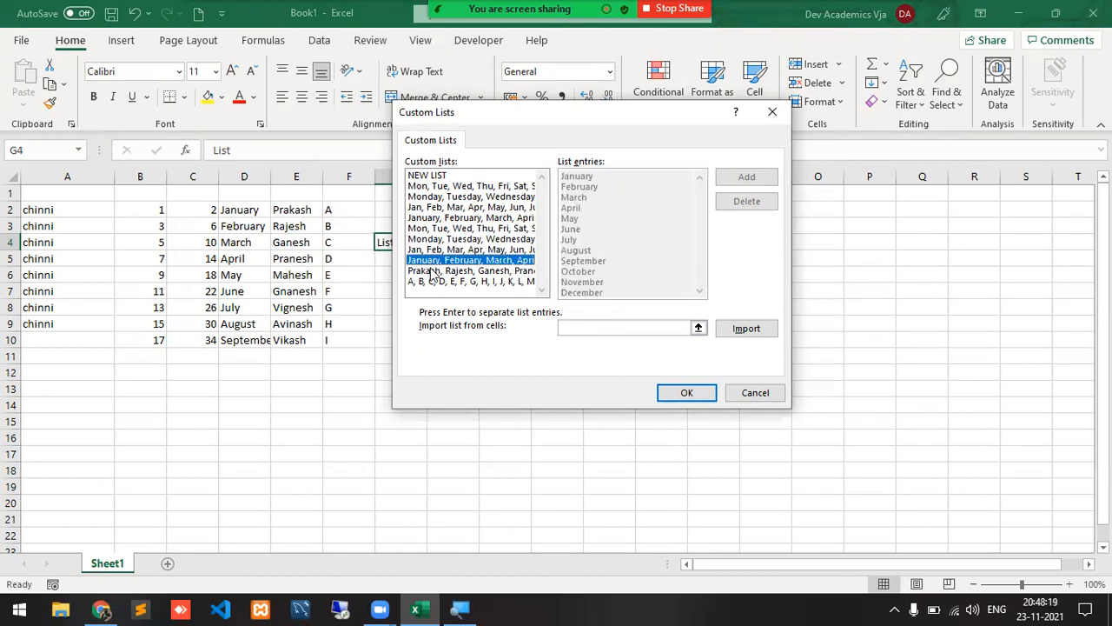
{"action": "left_click", "coordinate": [432, 271]}
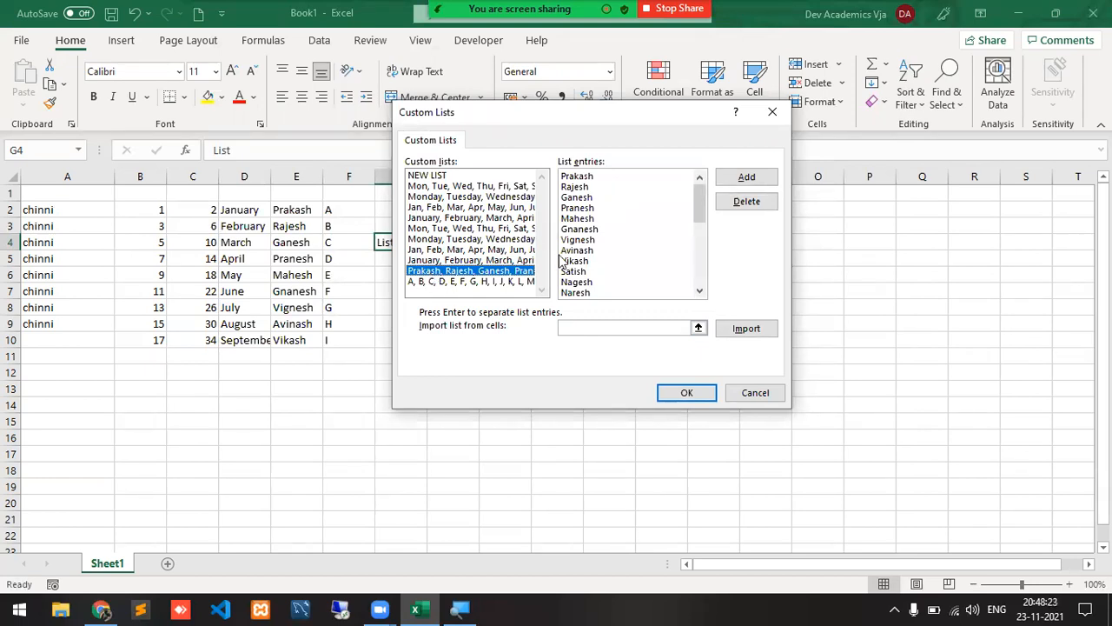
{"action": "left_click", "coordinate": [521, 281]}
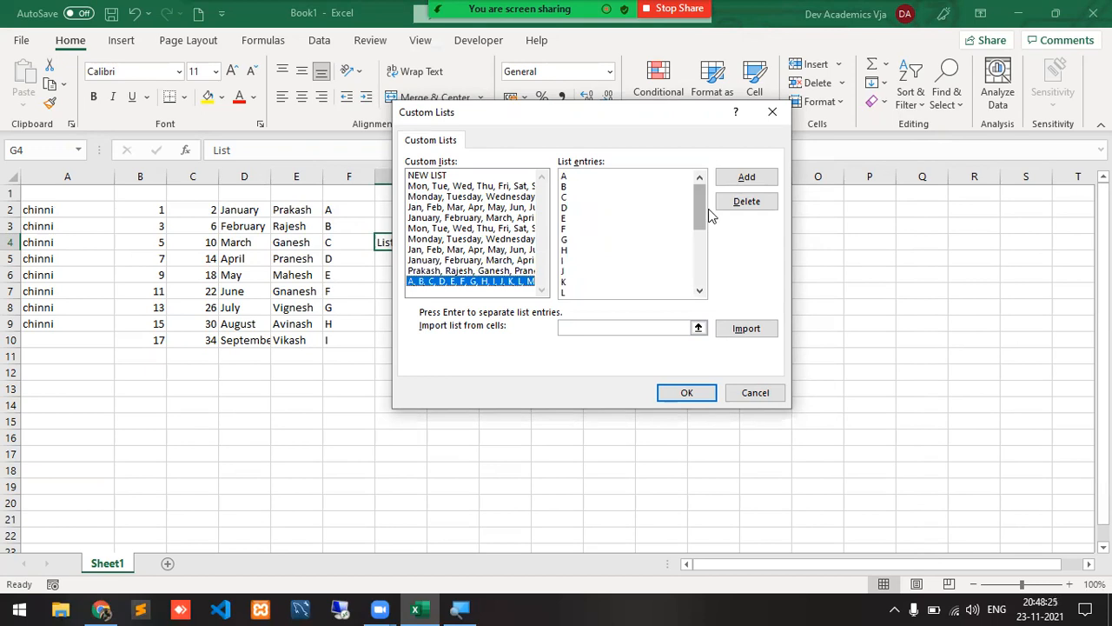
Delete the full-alphabet custom list, add a new custom list with the entries A, B, C, D, E, F, and accept the options.
{"action": "left_click", "coordinate": [743, 202]}
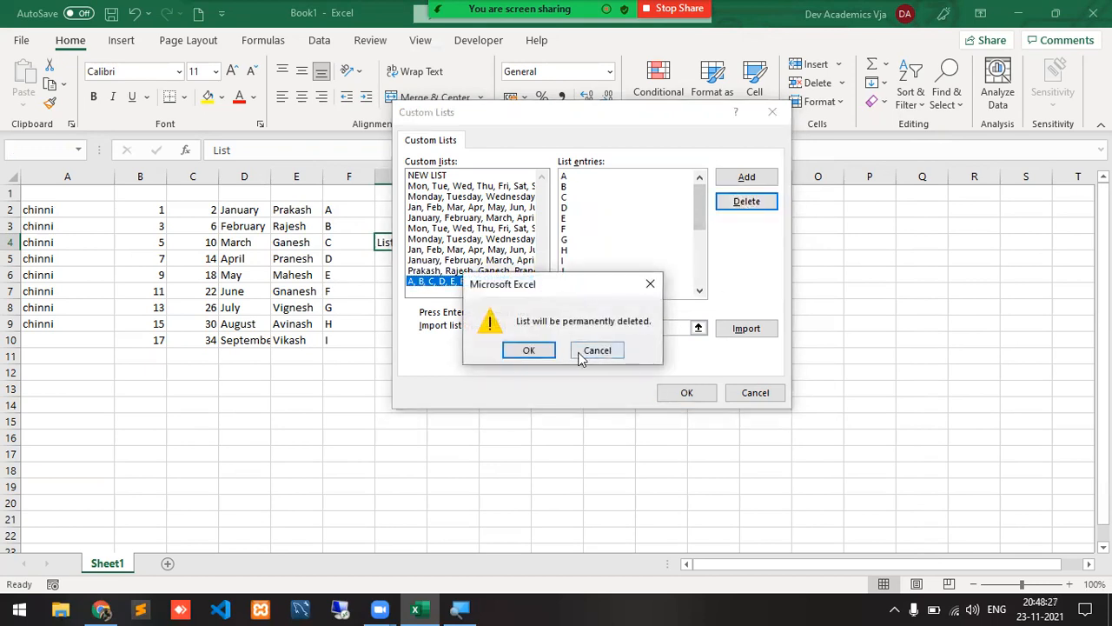
{"action": "left_click", "coordinate": [537, 352]}
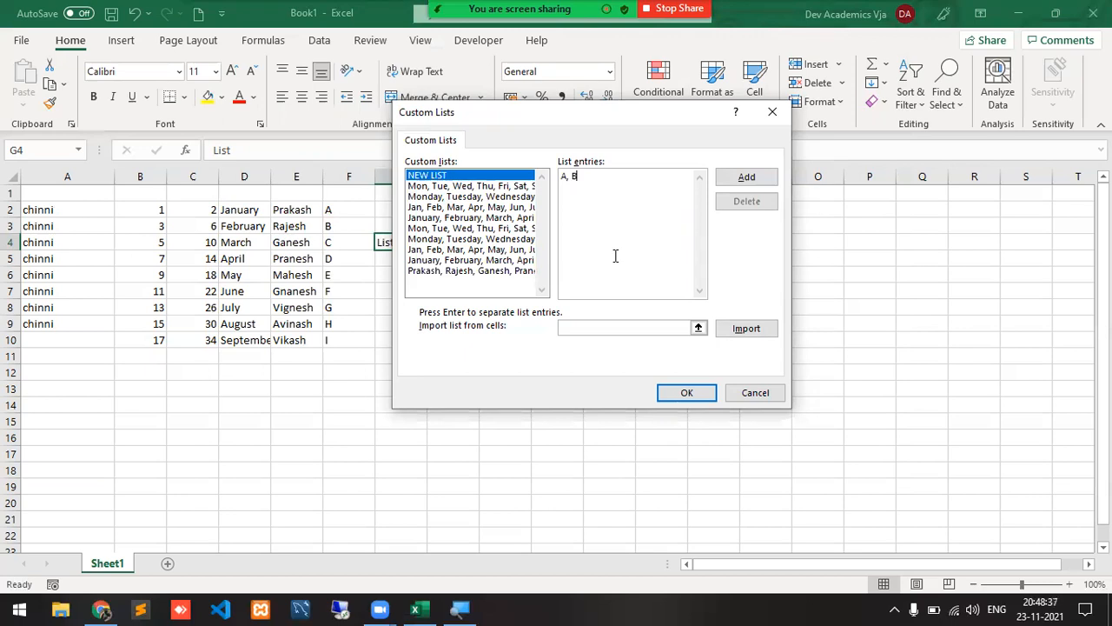
{"action": "type", "text": "D, E, F"}
{"action": "left_click", "coordinate": [741, 178]}
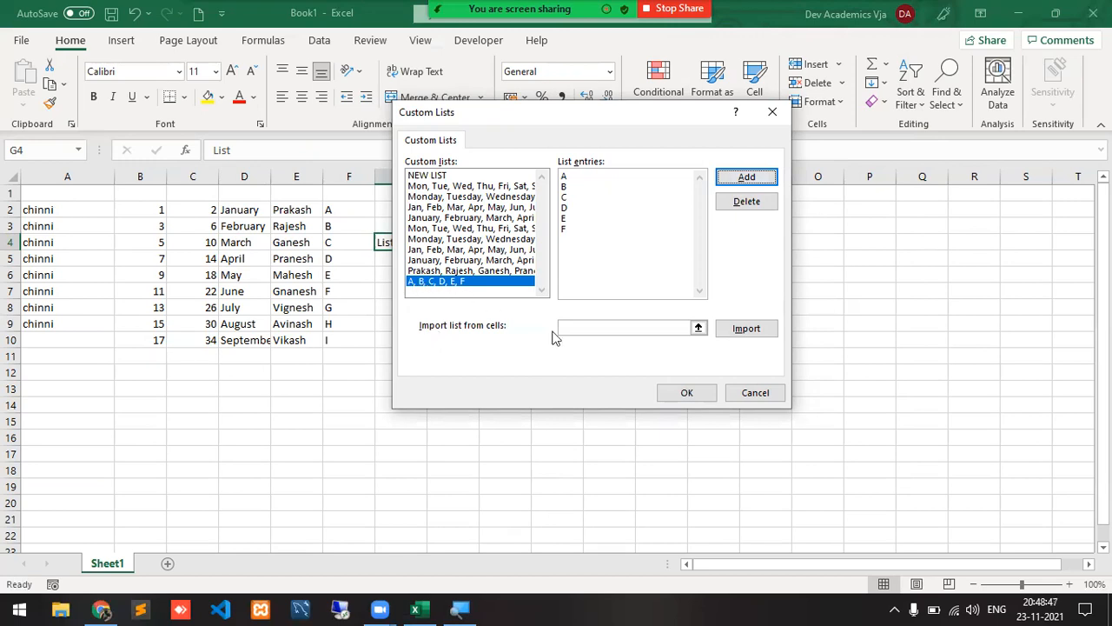
{"action": "left_click", "coordinate": [685, 393]}
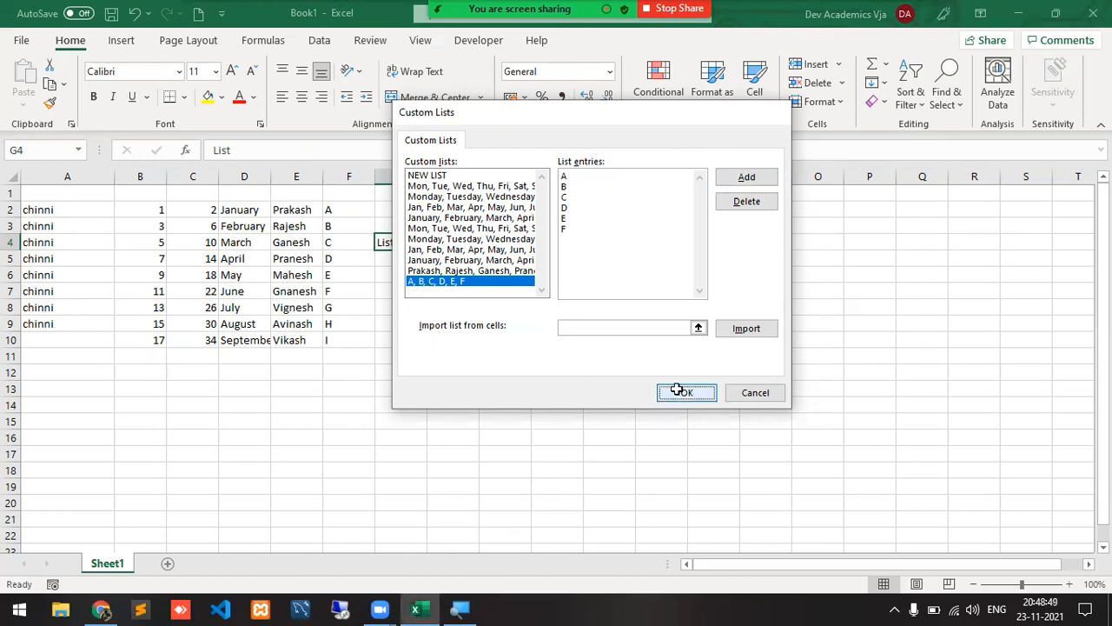
{"action": "left_click", "coordinate": [781, 551]}
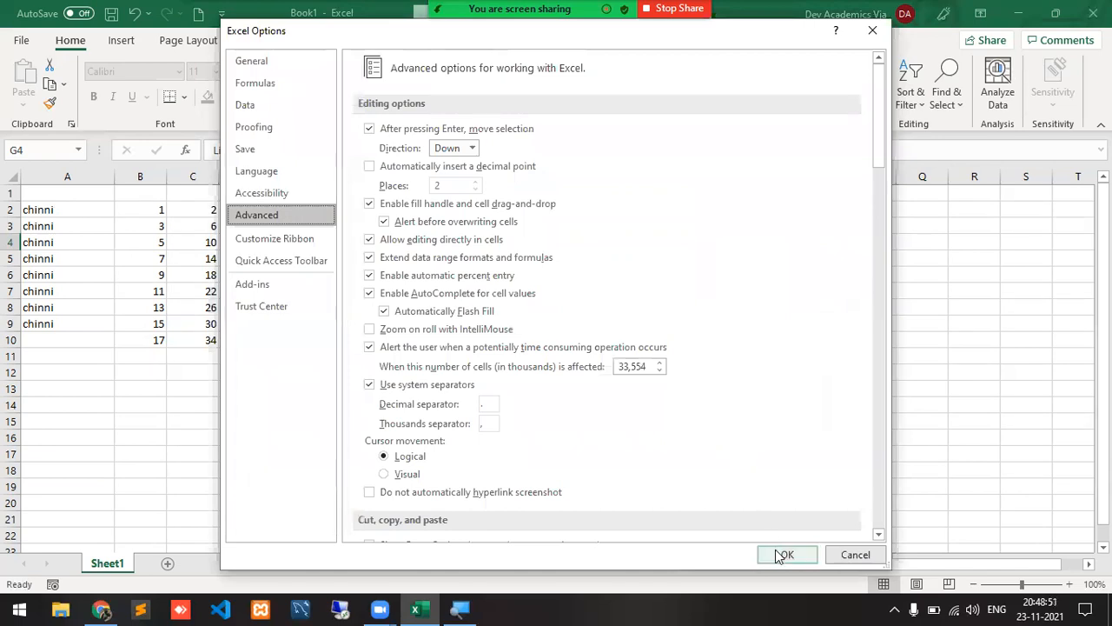
Enter A in cell L2 and fill the letter series down through L18.
{"action": "left_click", "coordinate": [667, 206]}
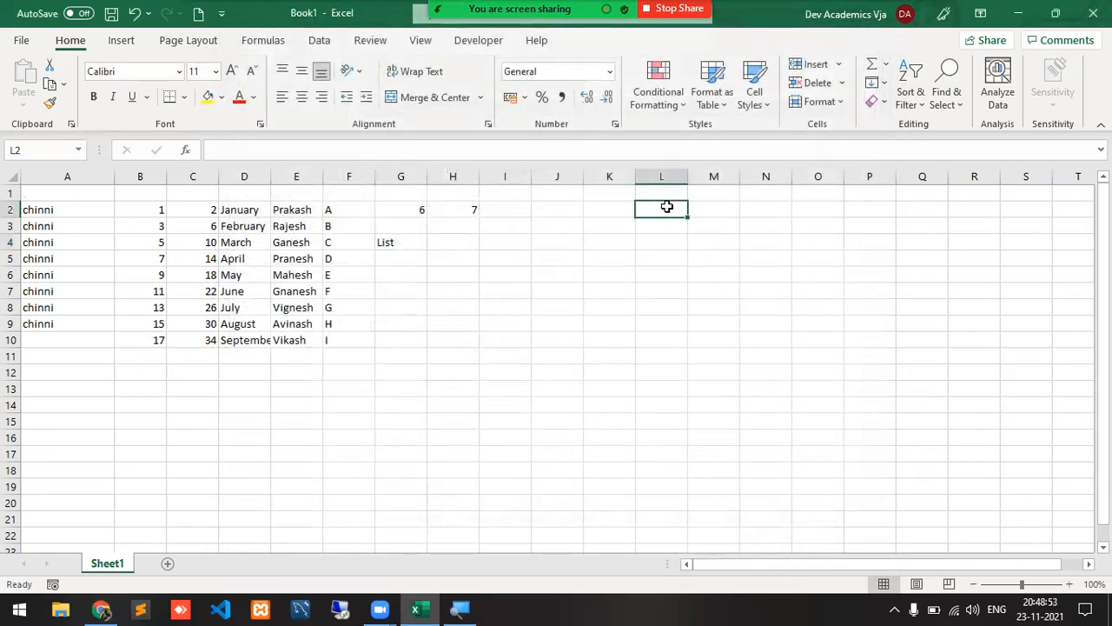
{"action": "type", "text": "A"}
{"action": "key", "text": "Return"}
{"action": "left_click", "coordinate": [666, 206]}
{"action": "left_click_drag", "start_coordinate": [687, 216], "coordinate": [659, 468]}
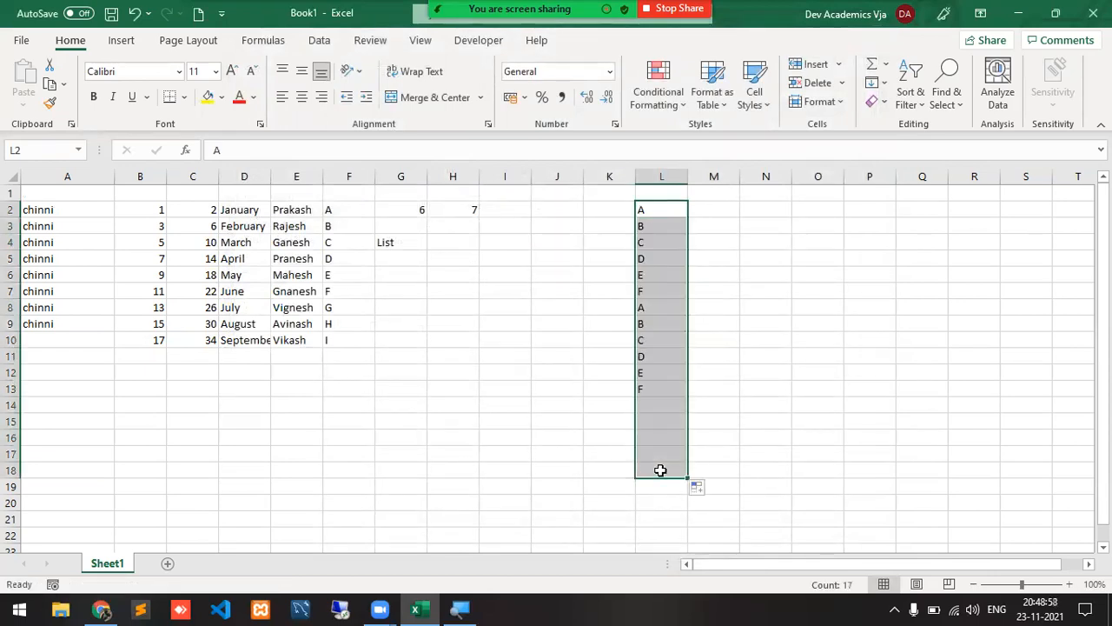
Examine how the filled letters repeat cell by cell down L2:L18.
{"action": "left_click", "coordinate": [654, 217]}
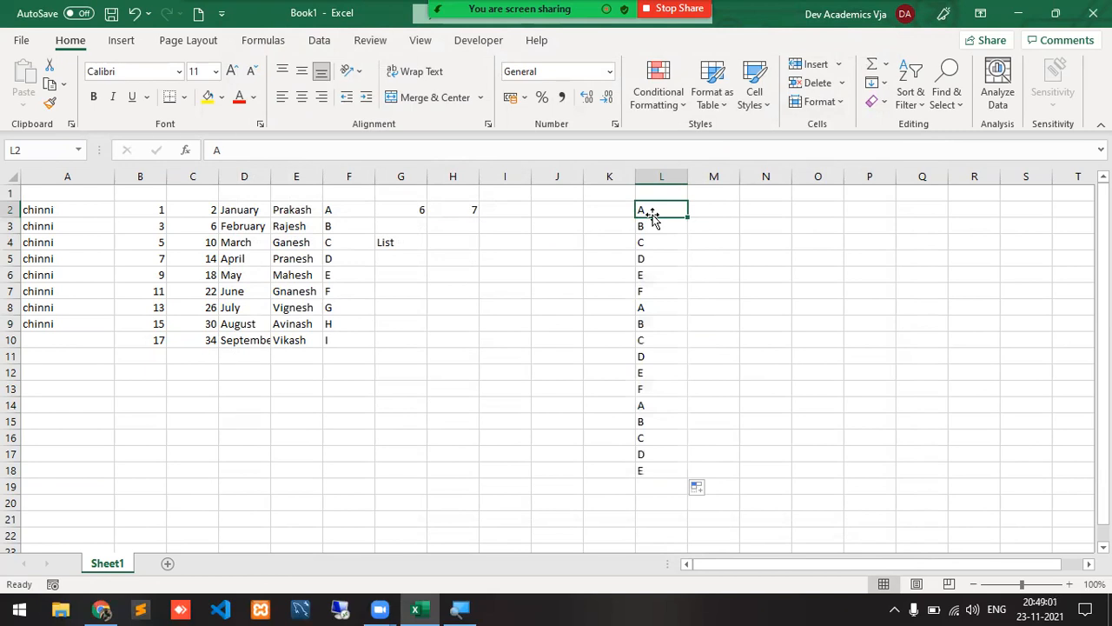
{"action": "key", "text": "Down"}
{"action": "key", "text": "Down"}
{"action": "key", "text": "Down"}
{"action": "key", "text": "Down"}
{"action": "key", "text": "Down"}
{"action": "key", "text": "Down"}
{"action": "key", "text": "Down"}
{"action": "key", "text": "Down"}
{"action": "key", "text": "Down"}
{"action": "key", "text": "Down"}
{"action": "key", "text": "Down"}
{"action": "key", "text": "Down"}
{"action": "key", "text": "Down"}
{"action": "key", "text": "Down"}
{"action": "key", "text": "Down"}
{"action": "key", "text": "Down"}
{"action": "key", "text": "Up"}
{"action": "key", "text": "Up"}
{"action": "key", "text": "Up"}
{"action": "key", "text": "Up"}
{"action": "key", "text": "Up"}
{"action": "key", "text": "Up"}
{"action": "key", "text": "Up"}
{"action": "key", "text": "Up"}
{"action": "key", "text": "Up"}
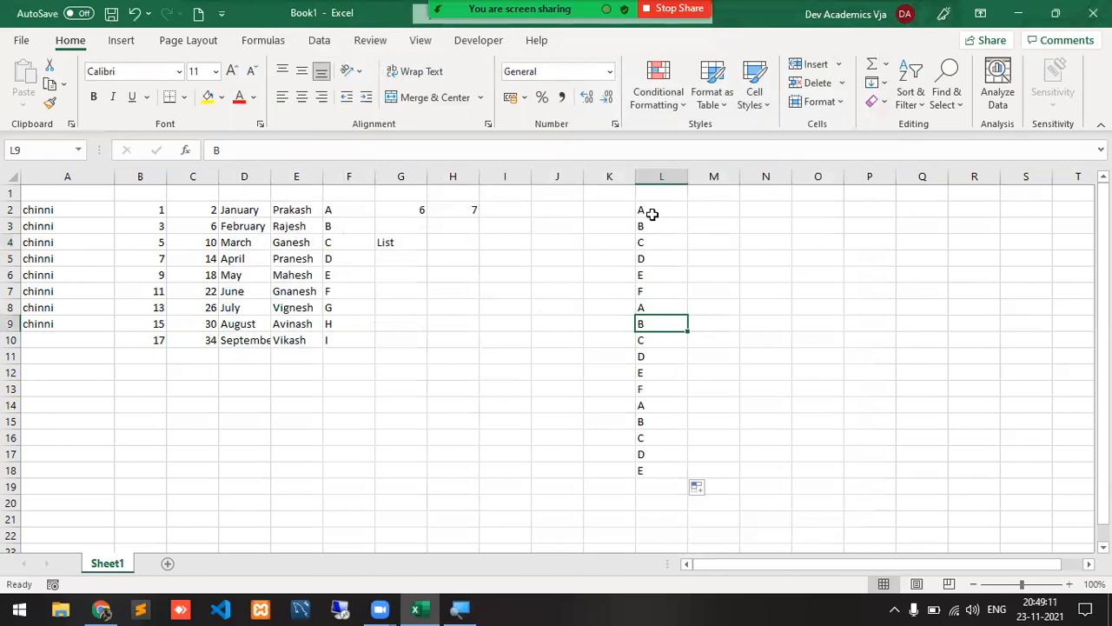
{"action": "key", "text": "Up"}
{"action": "key", "text": "Up"}
{"action": "key", "text": "Up"}
{"action": "key", "text": "Up"}
{"action": "key", "text": "Up"}
{"action": "key", "text": "Up"}
{"action": "key", "text": "Up"}
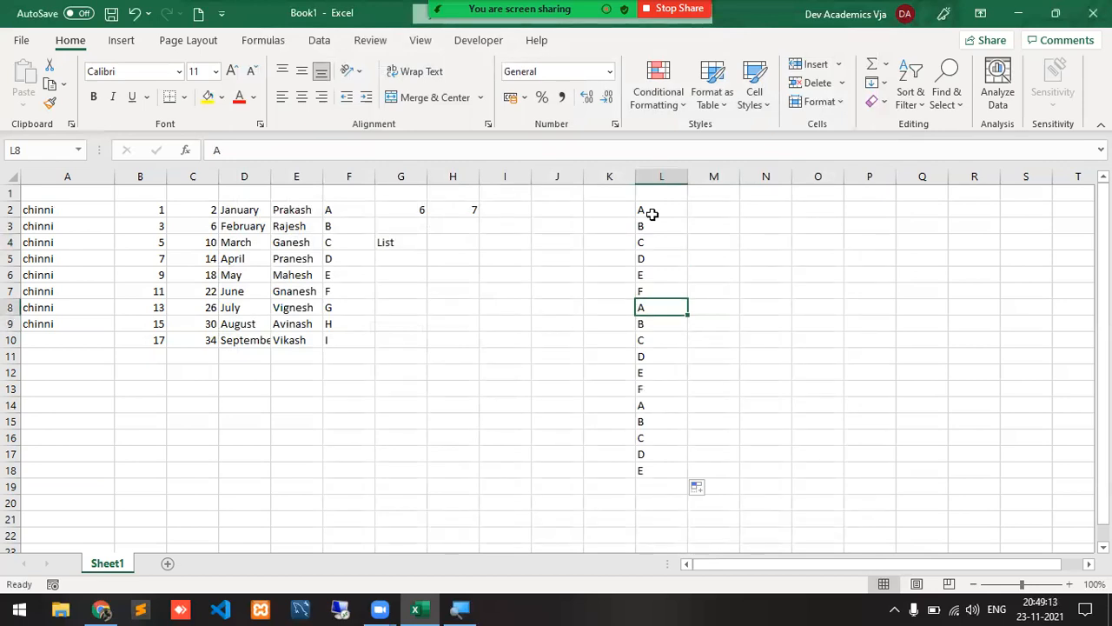
Clear the filled letters from L2:L18.
{"action": "key", "text": "ctrl+shift+Down"}
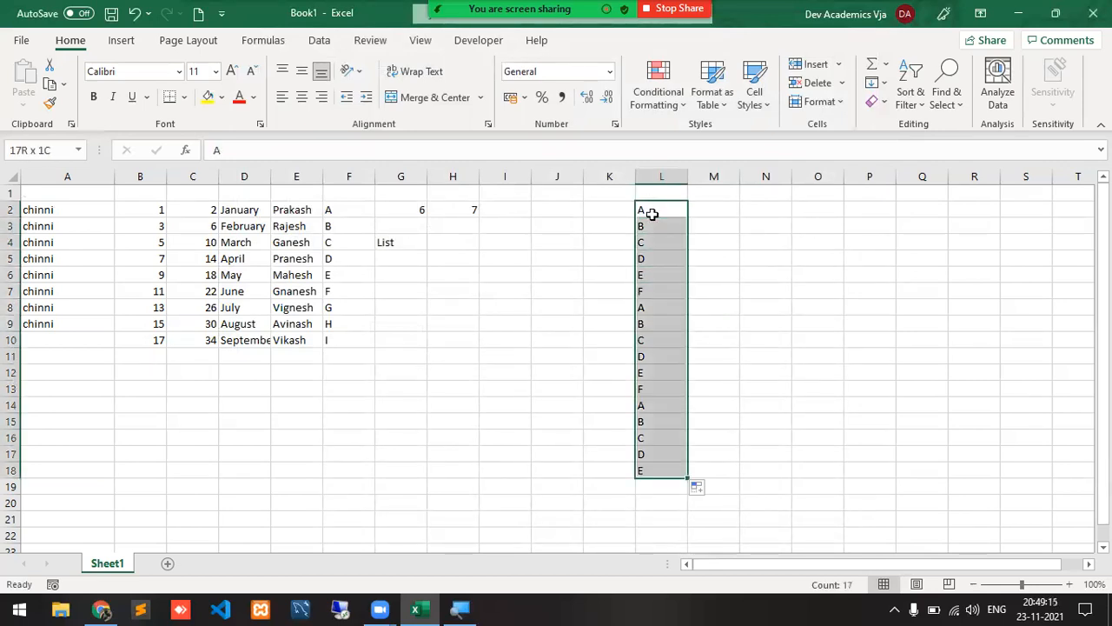
{"action": "key", "text": "Delete"}
{"action": "key", "text": "Up"}
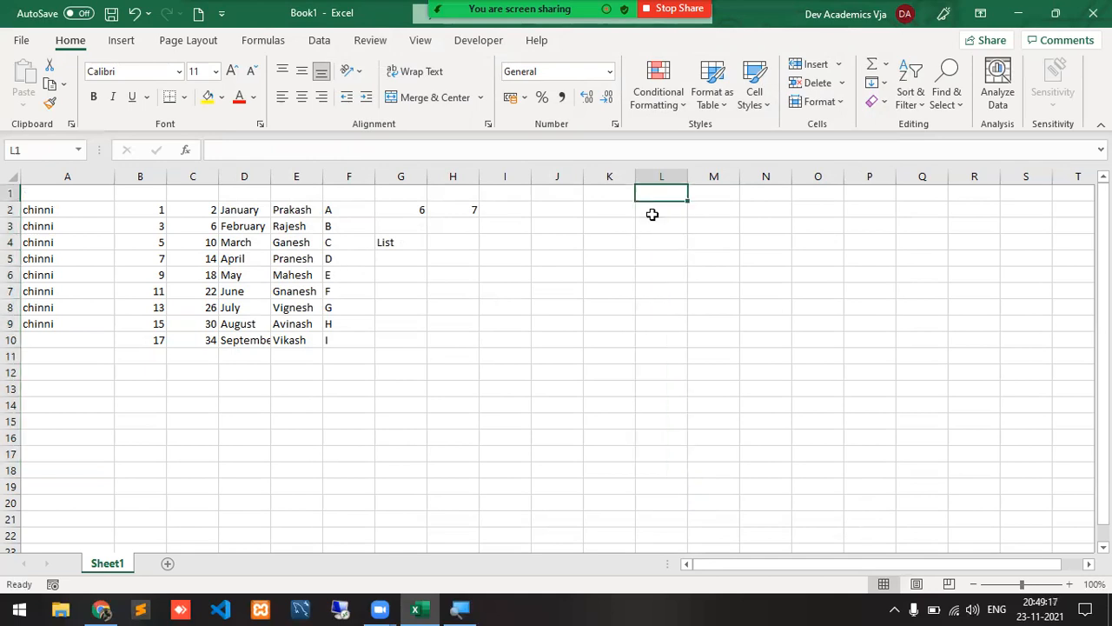
Enter the letters A to Z one per cell down column L, from L2 through L27.
{"action": "left_click", "coordinate": [651, 214]}
{"action": "type", "text": "A"}
{"action": "key", "text": "Return"}
{"action": "type", "text": "B"}
{"action": "key", "text": "Return"}
{"action": "type", "text": "C"}
{"action": "key", "text": "Return"}
{"action": "type", "text": "D"}
{"action": "key", "text": "Return"}
{"action": "type", "text": "E"}
{"action": "key", "text": "Return"}
{"action": "type", "text": "F"}
{"action": "key", "text": "Return"}
{"action": "type", "text": "G"}
{"action": "key", "text": "Return"}
{"action": "type", "text": "H"}
{"action": "key", "text": "Return"}
{"action": "type", "text": "I"}
{"action": "key", "text": "Return"}
{"action": "type", "text": "J"}
{"action": "key", "text": "Return"}
{"action": "type", "text": "KL"}
{"action": "key", "text": "Return"}
{"action": "key", "text": "Up"}
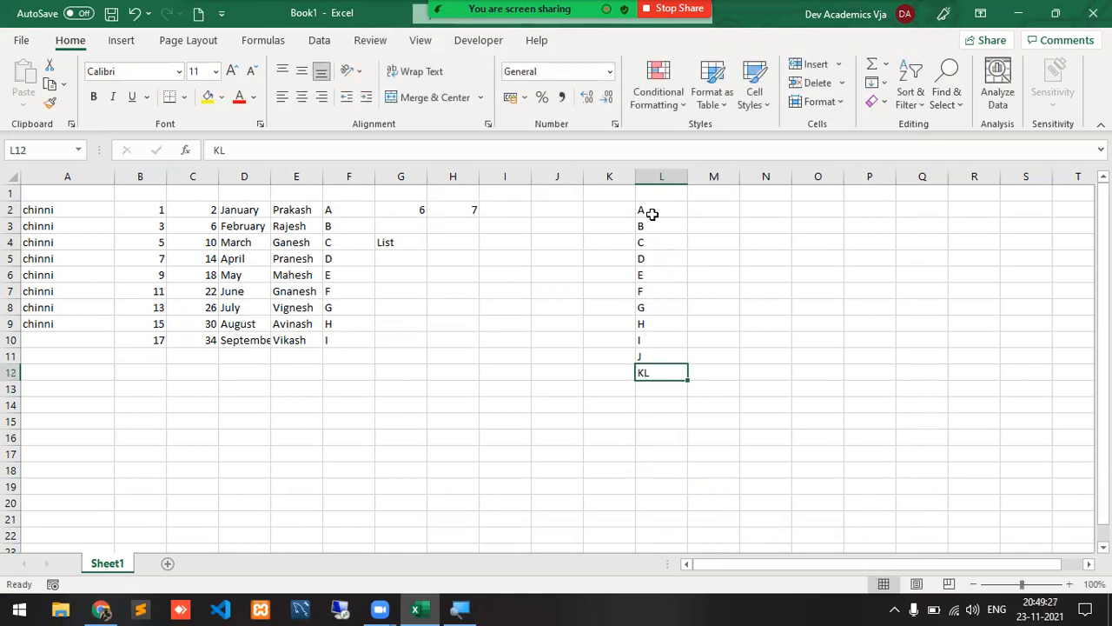
{"action": "type", "text": "K"}
{"action": "key", "text": "Return"}
{"action": "type", "text": "L"}
{"action": "key", "text": "Return"}
{"action": "type", "text": "M"}
{"action": "key", "text": "Return"}
{"action": "type", "text": "N"}
{"action": "key", "text": "Return"}
{"action": "type", "text": "O"}
{"action": "key", "text": "Return"}
{"action": "type", "text": "P"}
{"action": "key", "text": "Return"}
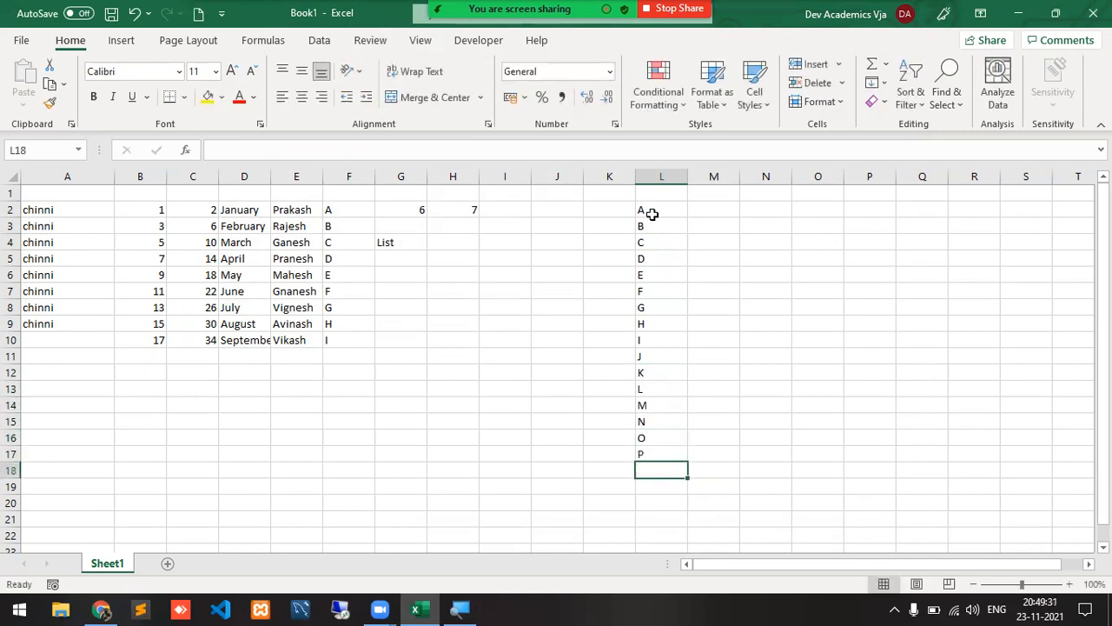
{"action": "type", "text": "Q"}
{"action": "key", "text": "Return"}
{"action": "type", "text": "R"}
{"action": "key", "text": "Return"}
{"action": "type", "text": "S"}
{"action": "key", "text": "Return"}
{"action": "type", "text": "T"}
{"action": "key", "text": "Return"}
{"action": "type", "text": "U"}
{"action": "key", "text": "Return"}
{"action": "type", "text": "V"}
{"action": "key", "text": "Return"}
{"action": "type", "text": "W"}
{"action": "key", "text": "Return"}
{"action": "type", "text": "X"}
{"action": "key", "text": "Return"}
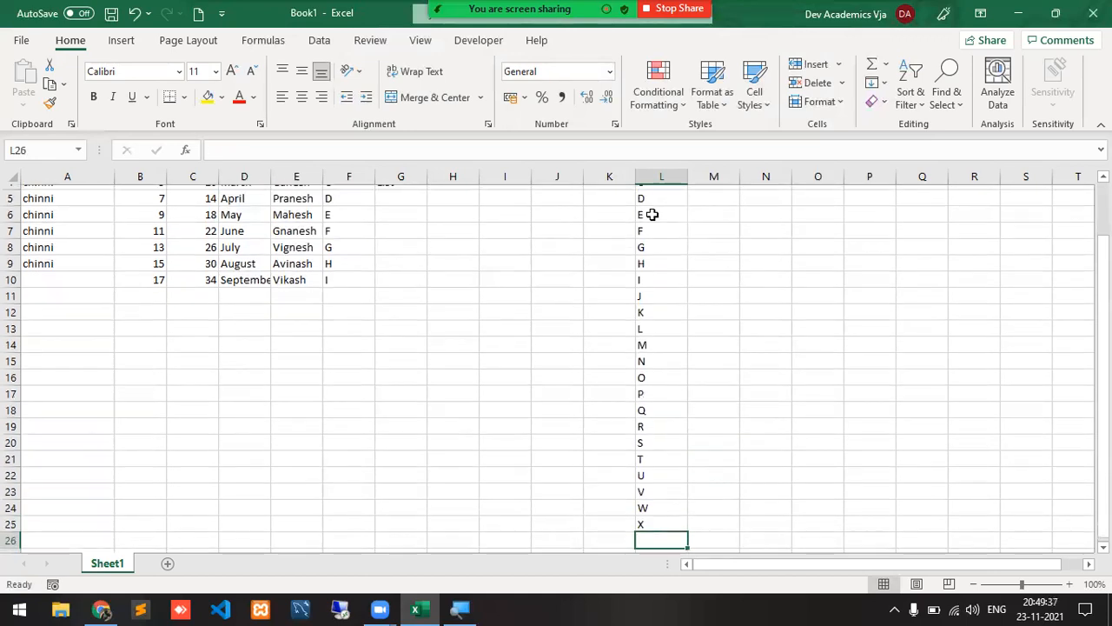
{"action": "type", "text": "Y"}
{"action": "key", "text": "Return"}
{"action": "type", "text": "Z"}
{"action": "key", "text": "Up"}
Import the letters in L2:L27 as a new custom list through Excel's advanced options.
{"action": "key", "text": "Up"}
{"action": "key", "text": "Up"}
{"action": "key", "text": "Up"}
{"action": "key", "text": "Up"}
{"action": "key", "text": "Up"}
{"action": "key", "text": "Up"}
{"action": "key", "text": "Up"}
{"action": "key", "text": "Up"}
{"action": "key", "text": "Up"}
{"action": "key", "text": "Up"}
{"action": "key", "text": "Up"}
{"action": "key", "text": "Up"}
{"action": "key", "text": "Up"}
{"action": "key", "text": "Up"}
{"action": "key", "text": "Up"}
{"action": "key", "text": "Up"}
{"action": "key", "text": "Up"}
{"action": "key", "text": "Up"}
{"action": "key", "text": "Up"}
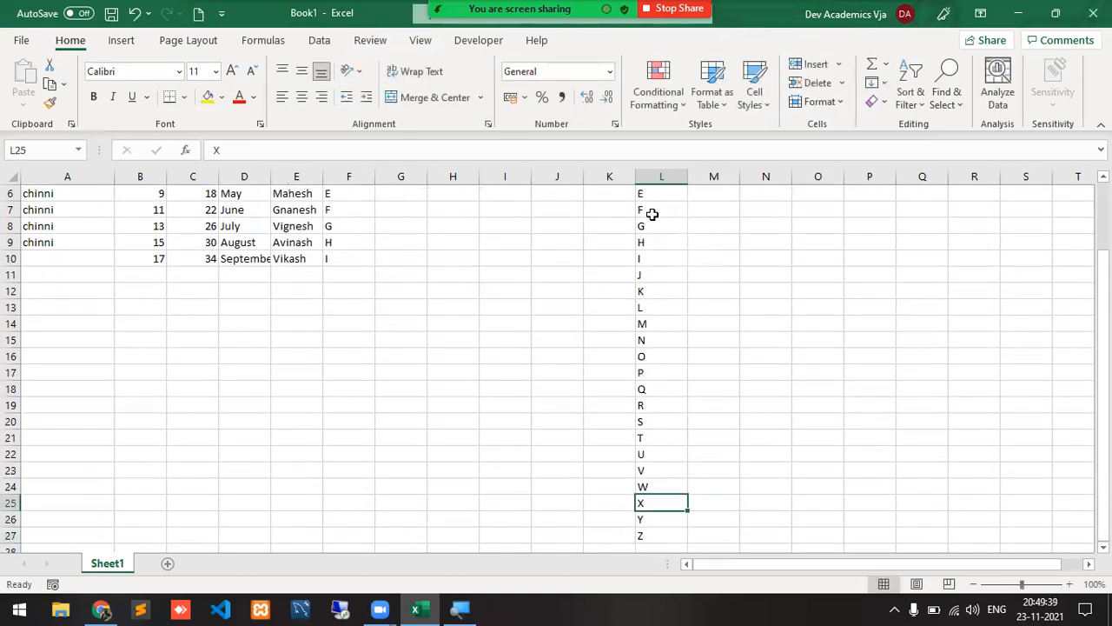
{"action": "key", "text": "Up"}
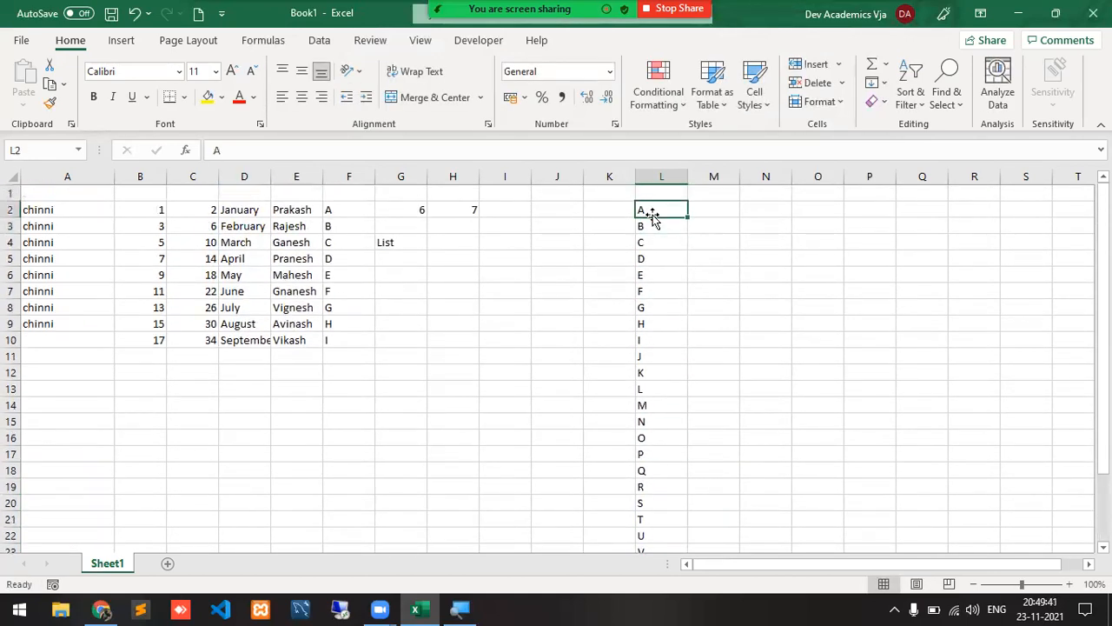
{"action": "key", "text": "ctrl+shift+Down"}
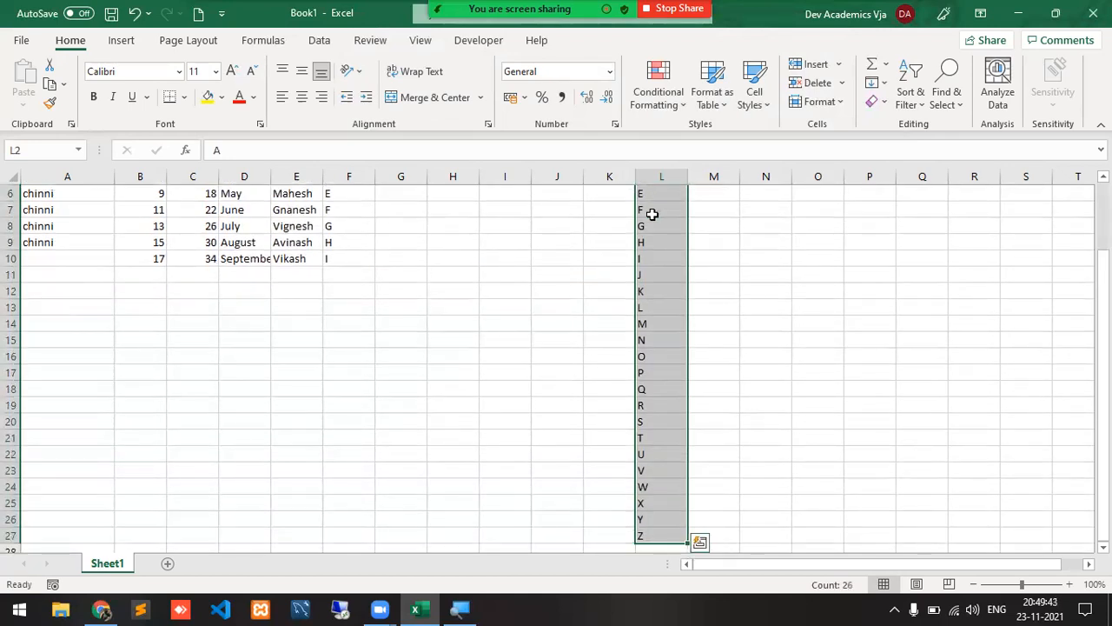
{"action": "left_click", "coordinate": [21, 40]}
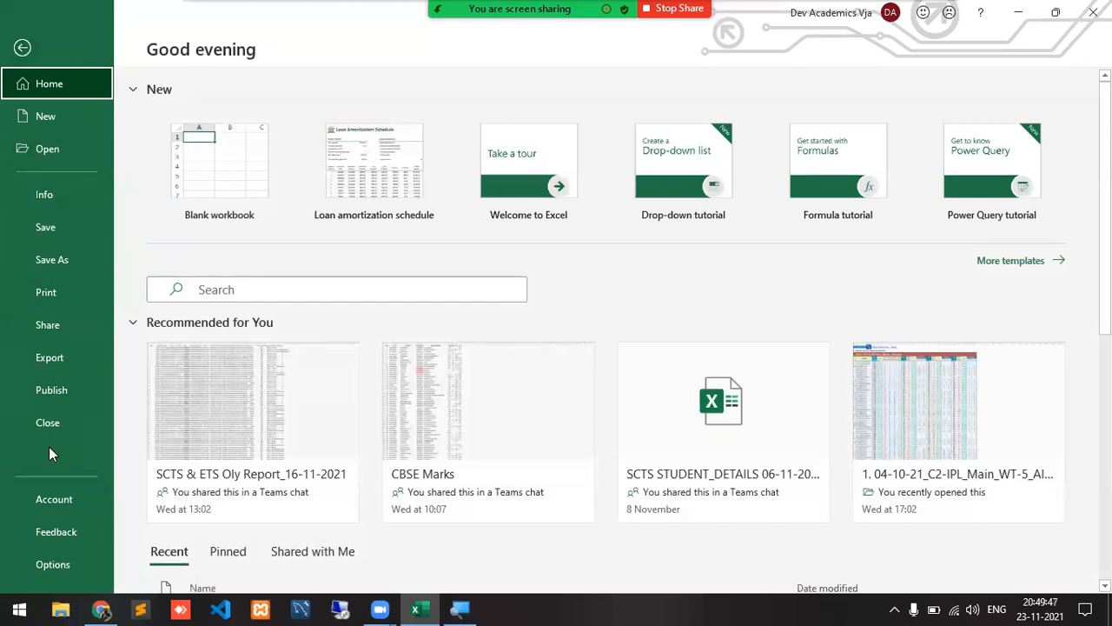
{"action": "left_click", "coordinate": [44, 567]}
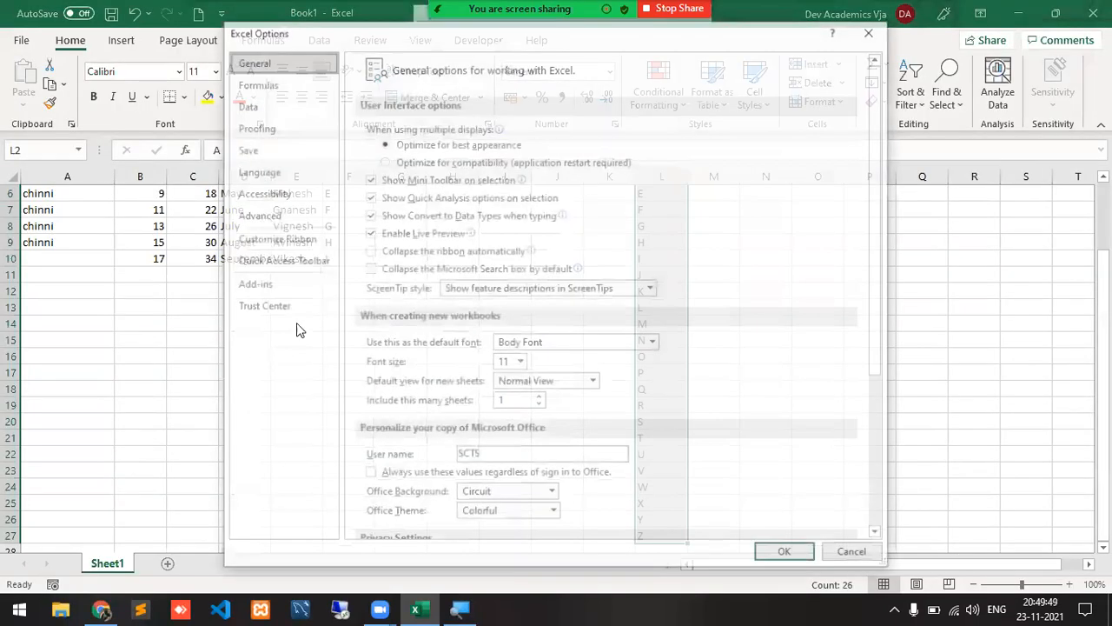
{"action": "left_click", "coordinate": [254, 219]}
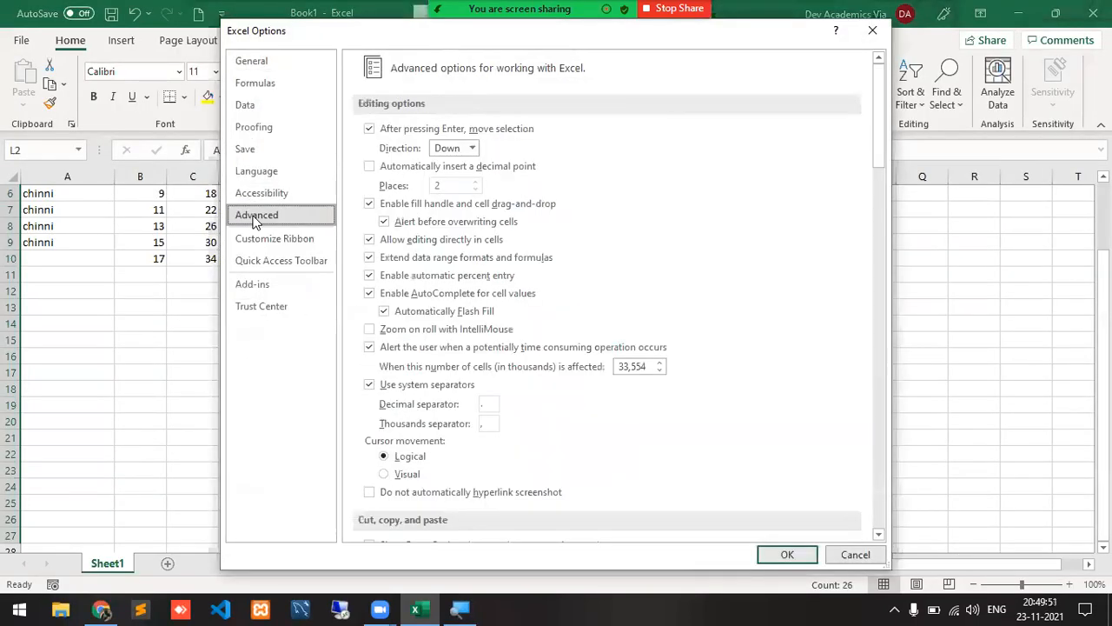
{"action": "left_click_drag", "start_coordinate": [881, 119], "coordinate": [847, 521]}
{"action": "left_click", "coordinate": [636, 374]}
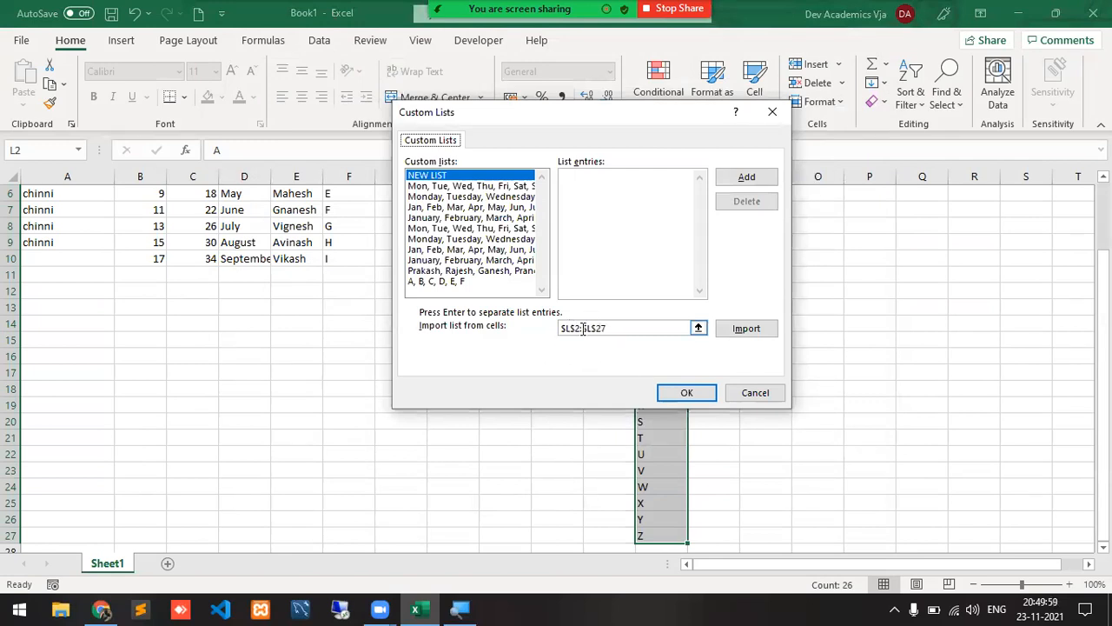
{"action": "left_click", "coordinate": [744, 330]}
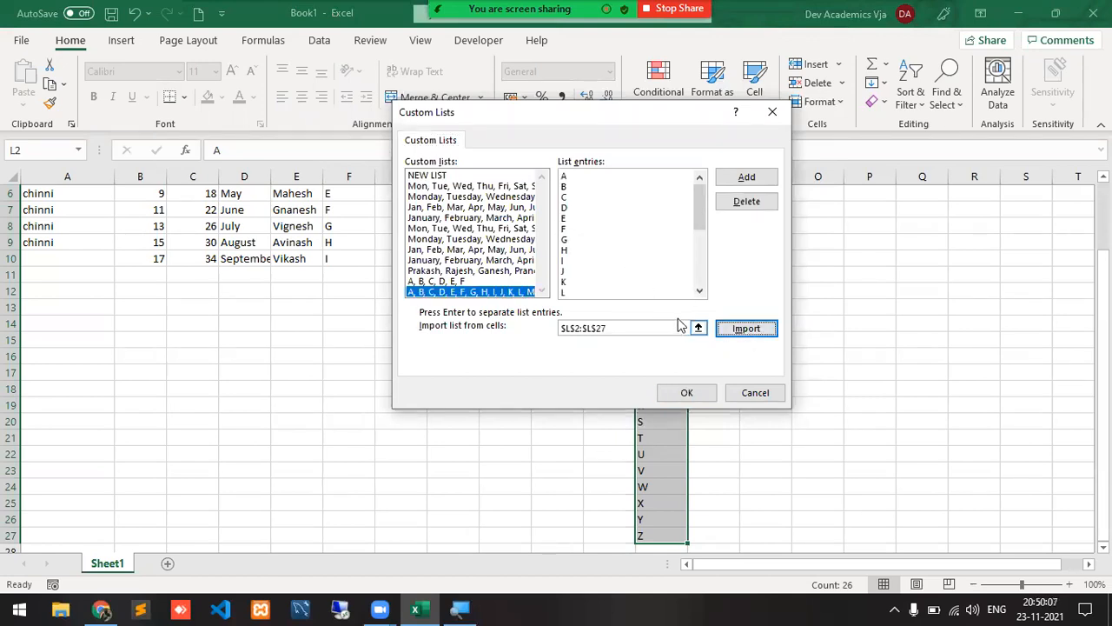
Delete the custom list A, B, C, D, E, F and accept the custom lists and Excel options.
{"action": "left_click", "coordinate": [454, 282]}
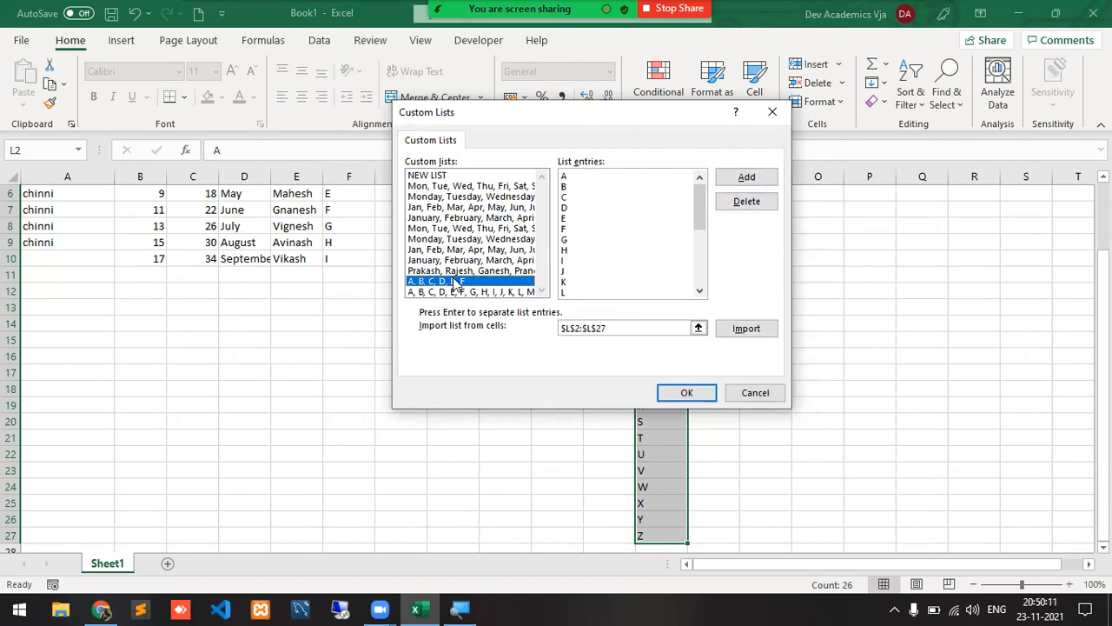
{"action": "left_click", "coordinate": [738, 203]}
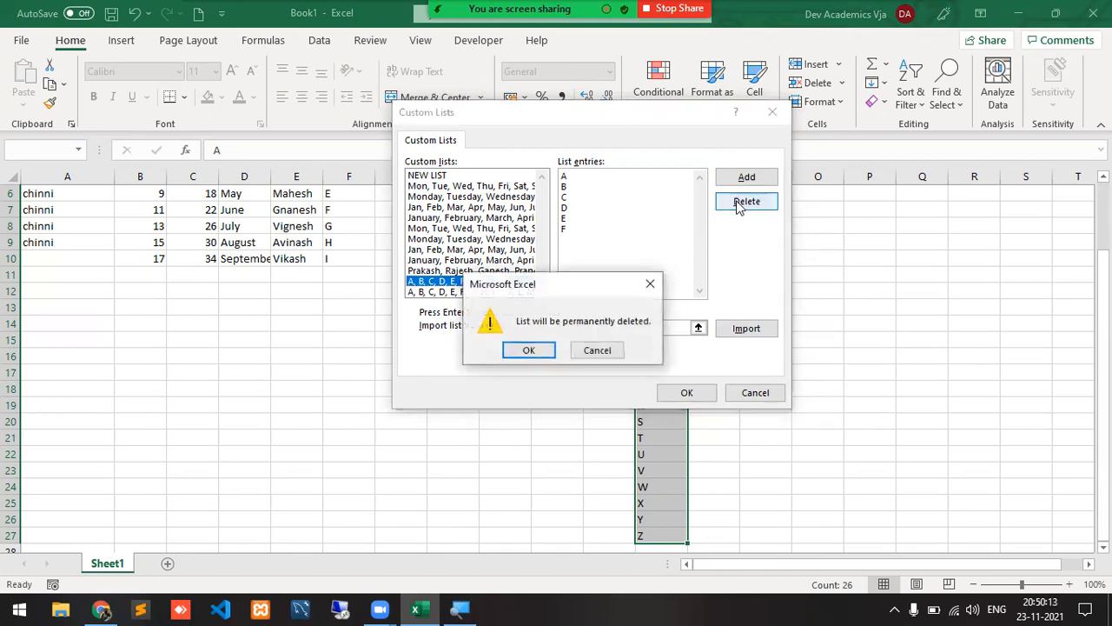
{"action": "left_click", "coordinate": [532, 352]}
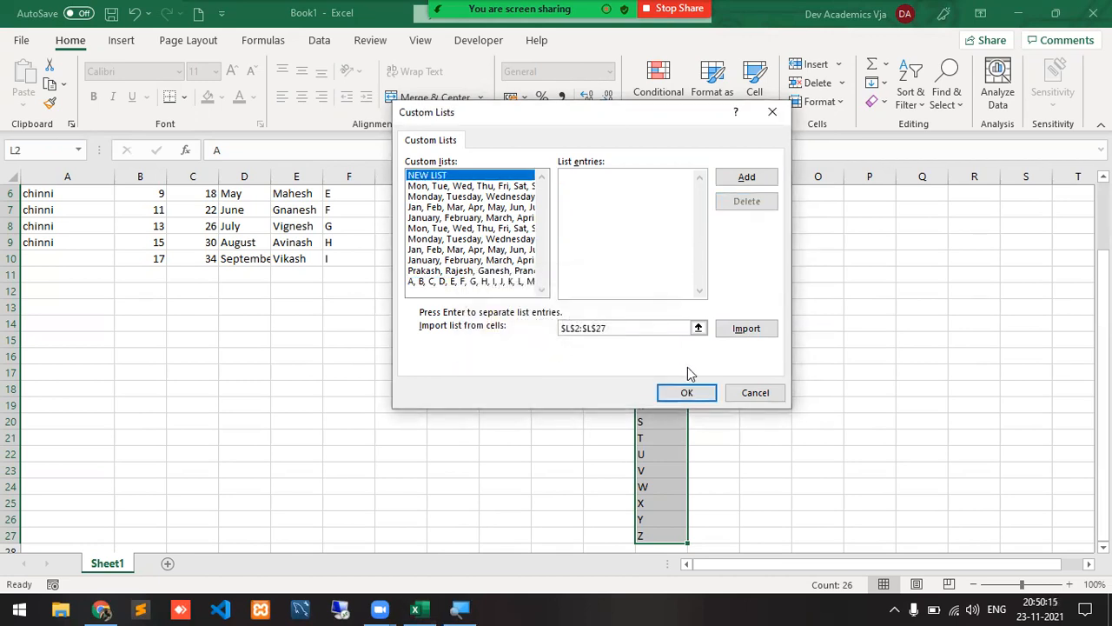
{"action": "left_click", "coordinate": [699, 392]}
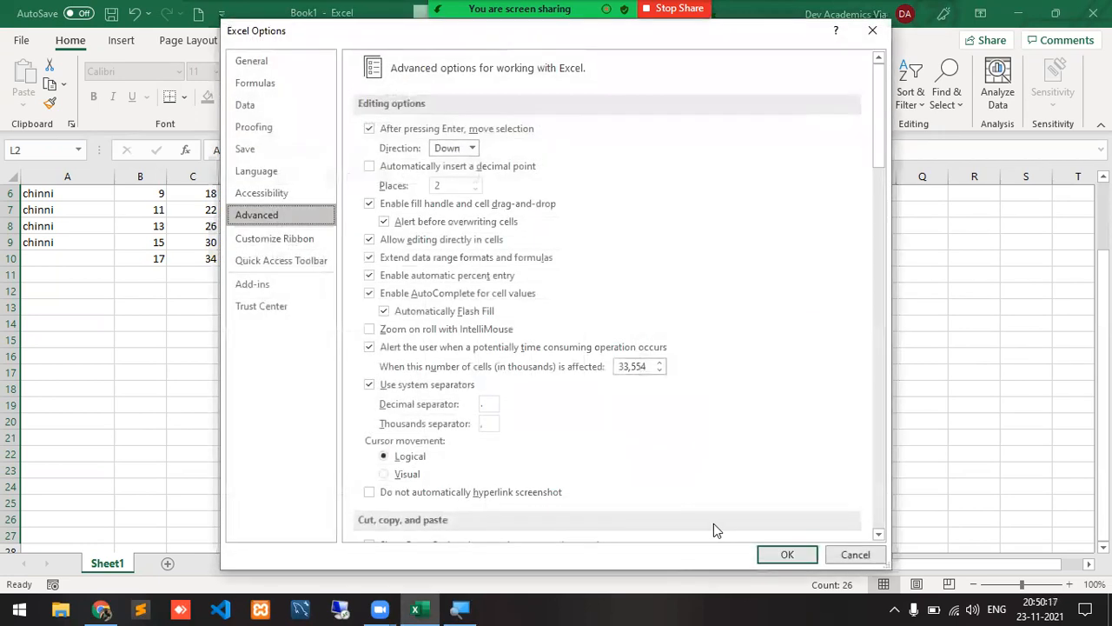
{"action": "left_click", "coordinate": [764, 554]}
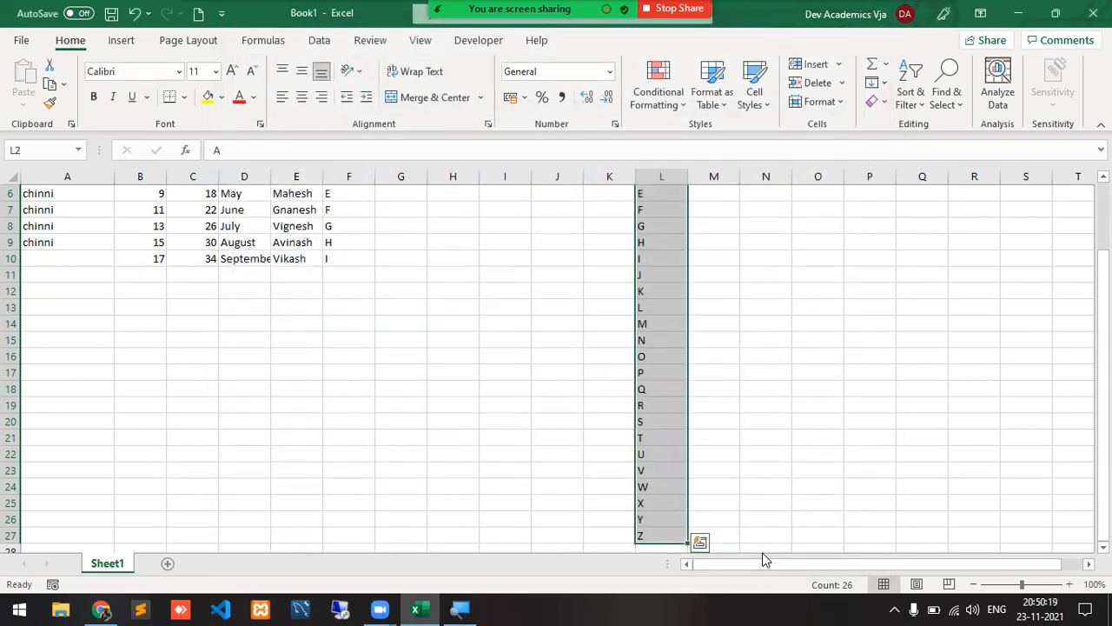
Clear L2:L27, enter A in cell J2 and fill the letter series down through J19.
{"action": "key", "text": "Delete"}
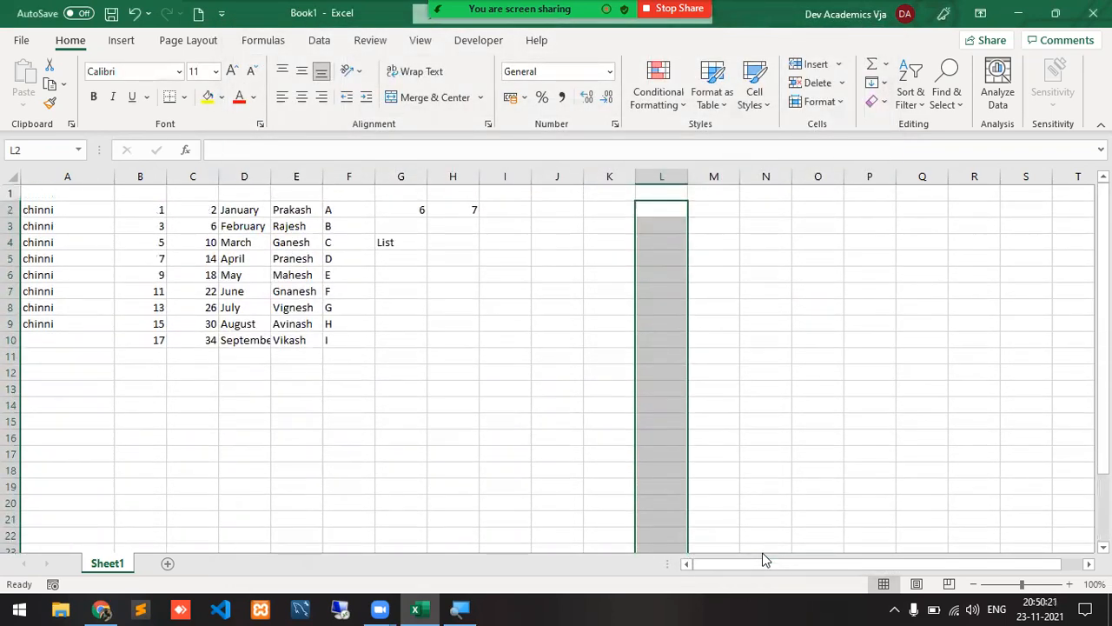
{"action": "key", "text": "Left"}
{"action": "key", "text": "Left"}
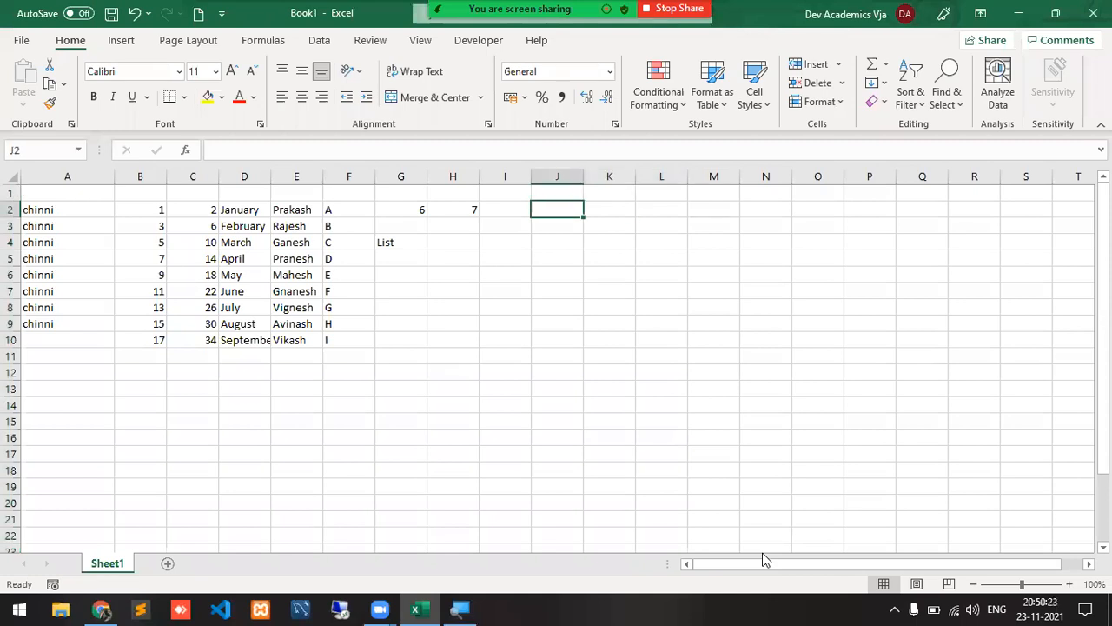
{"action": "type", "text": "A"}
{"action": "key", "text": "Return"}
{"action": "key", "text": "Up"}
{"action": "left_click_drag", "start_coordinate": [584, 215], "coordinate": [564, 495]}
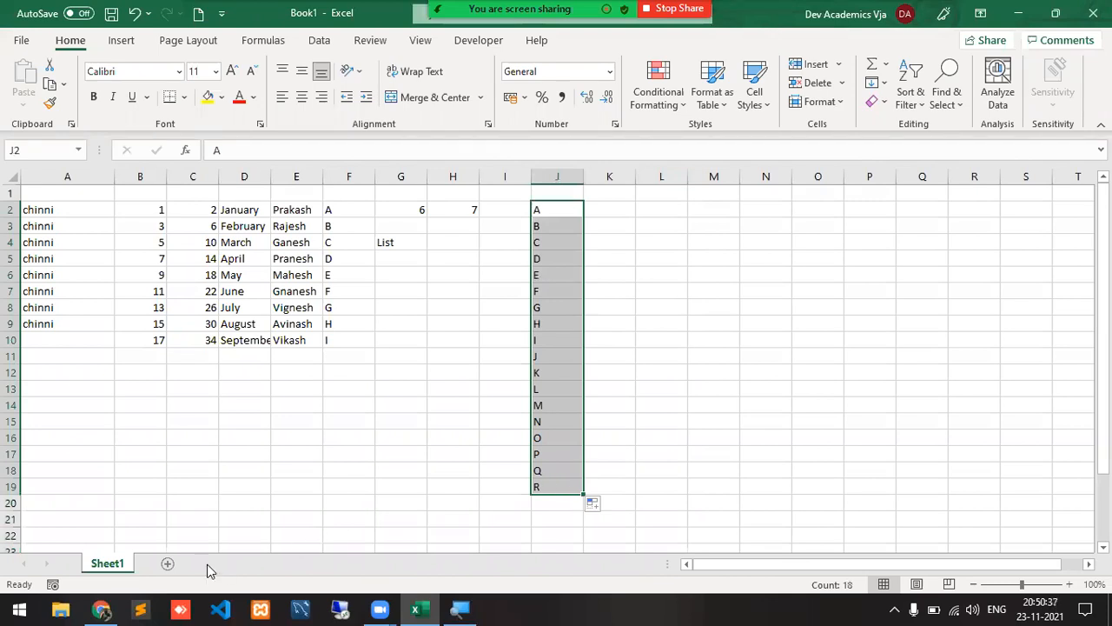
Add a new worksheet and enter the header Sno in cell A1.
{"action": "left_click", "coordinate": [168, 562]}
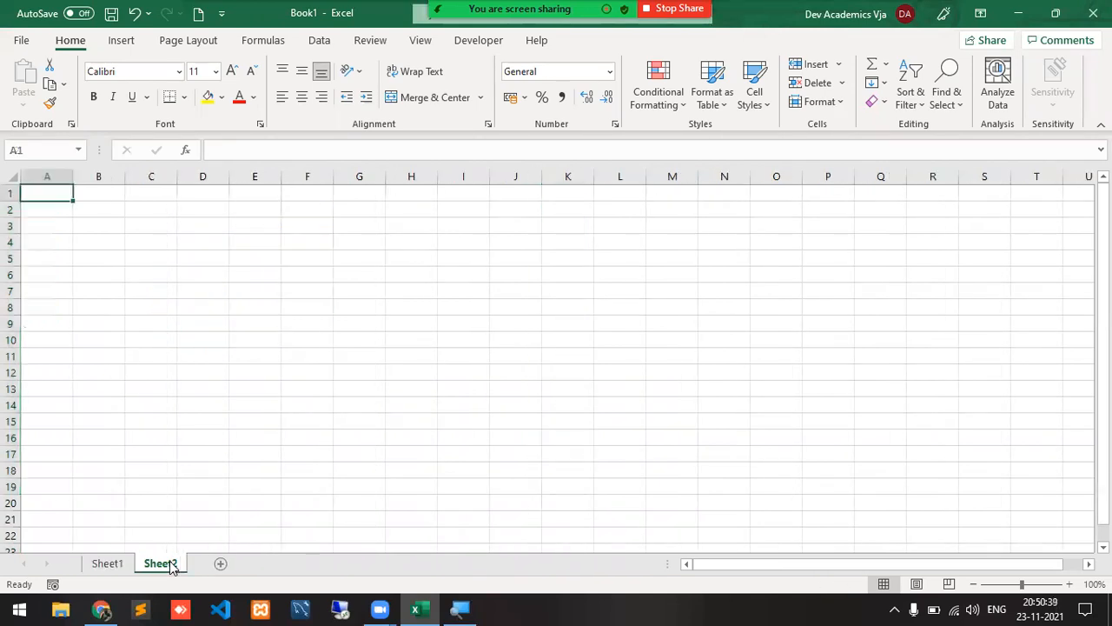
{"action": "left_click", "coordinate": [522, 206]}
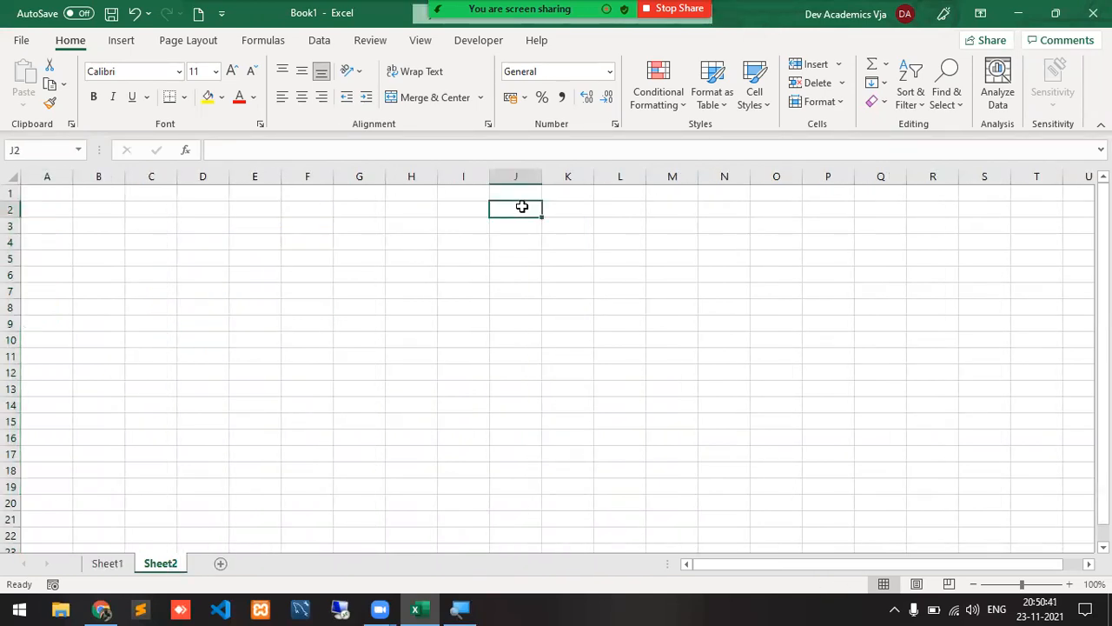
{"action": "key", "text": "Home"}
{"action": "key", "text": "Up"}
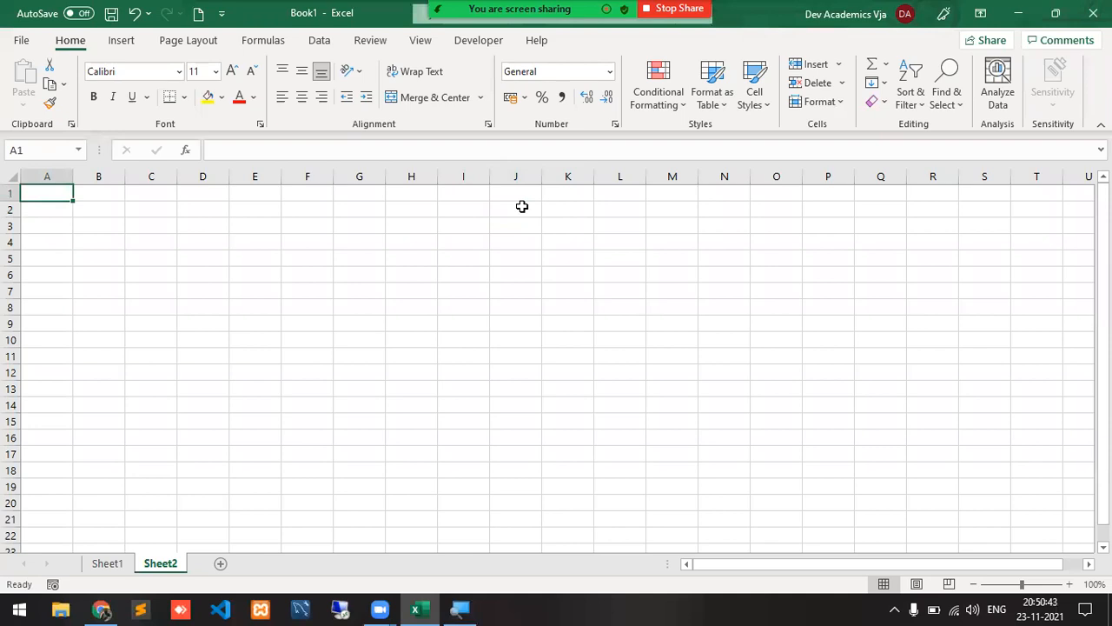
{"action": "type", "text": "sNO"}
{"action": "key", "text": "BackSpace"}
{"action": "key", "text": "BackSpace"}
{"action": "key", "text": "BackSpace"}
{"action": "type", "text": "Sno"}
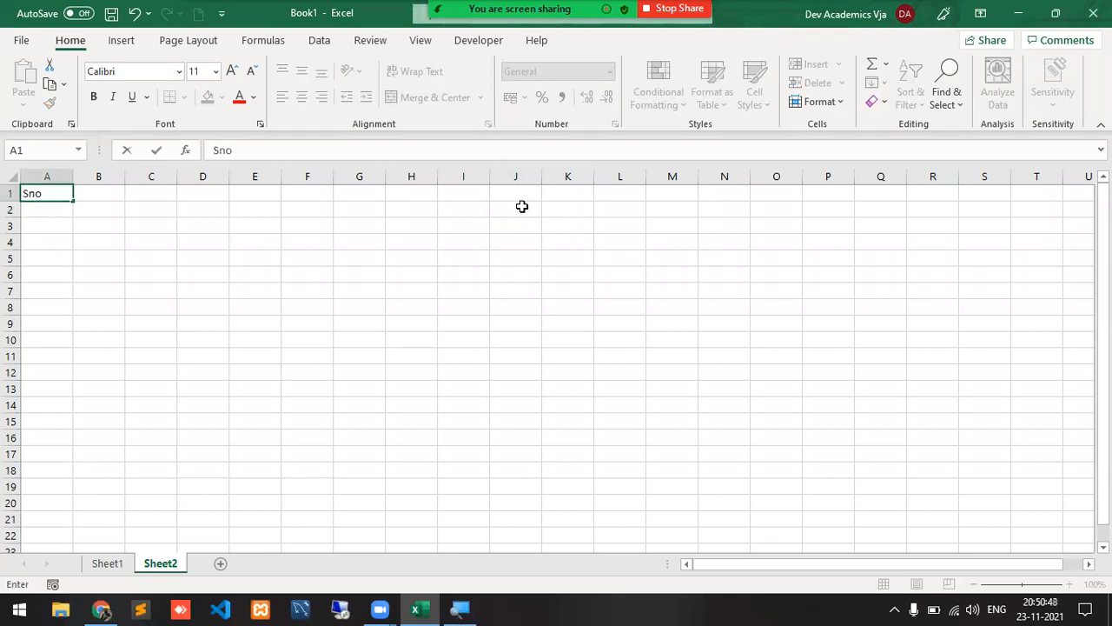
{"action": "key", "text": "Return"}
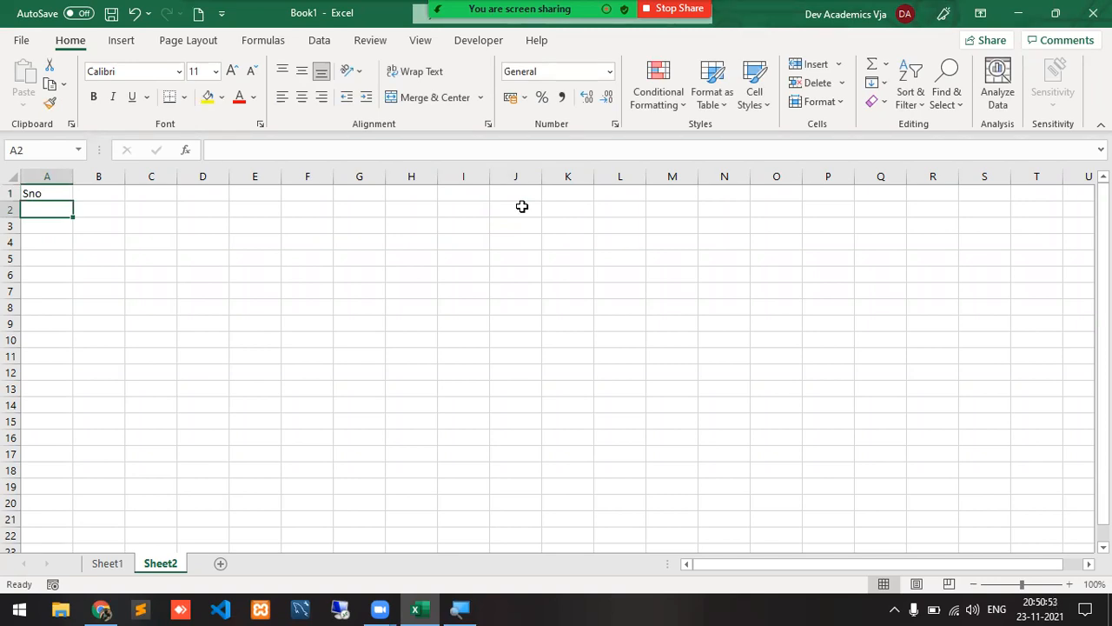
Enter 1 in A2 and 2 in A3, and fill the number series down through A19.
{"action": "type", "text": "1"}
{"action": "key", "text": "Return"}
{"action": "type", "text": "2"}
{"action": "key", "text": "Return"}
{"action": "key", "text": "Up"}
{"action": "key", "text": "shift+Up"}
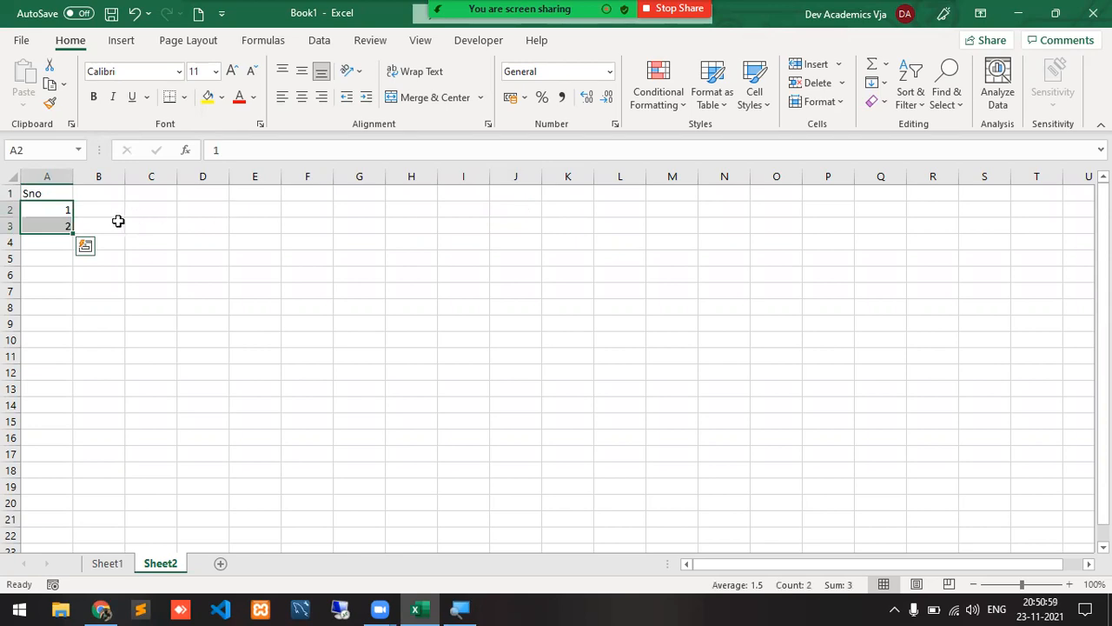
{"action": "left_click_drag", "start_coordinate": [74, 234], "coordinate": [72, 497]}
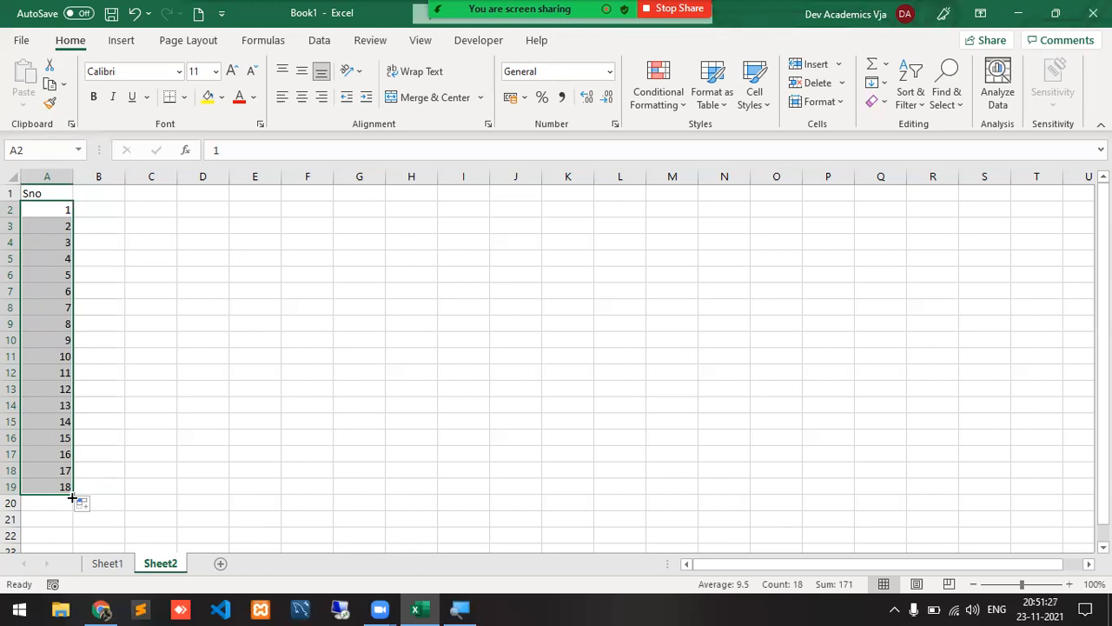
Refill the number series automatically from A2:A3 down through A19.
{"action": "key", "text": "Up"}
{"action": "key", "text": "Down"}
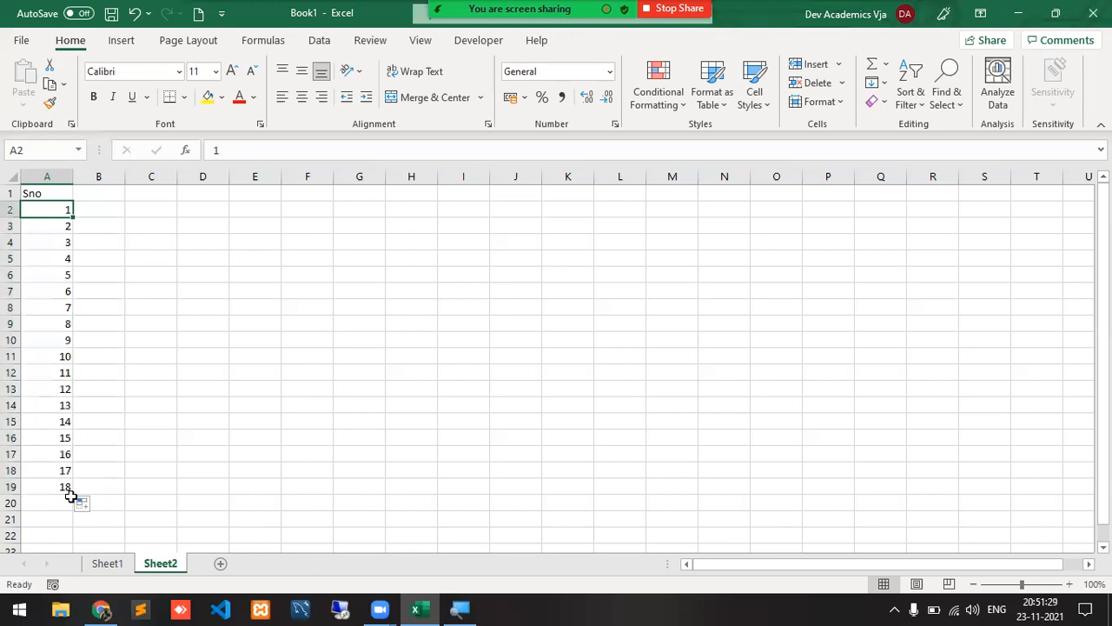
{"action": "key", "text": "Right"}
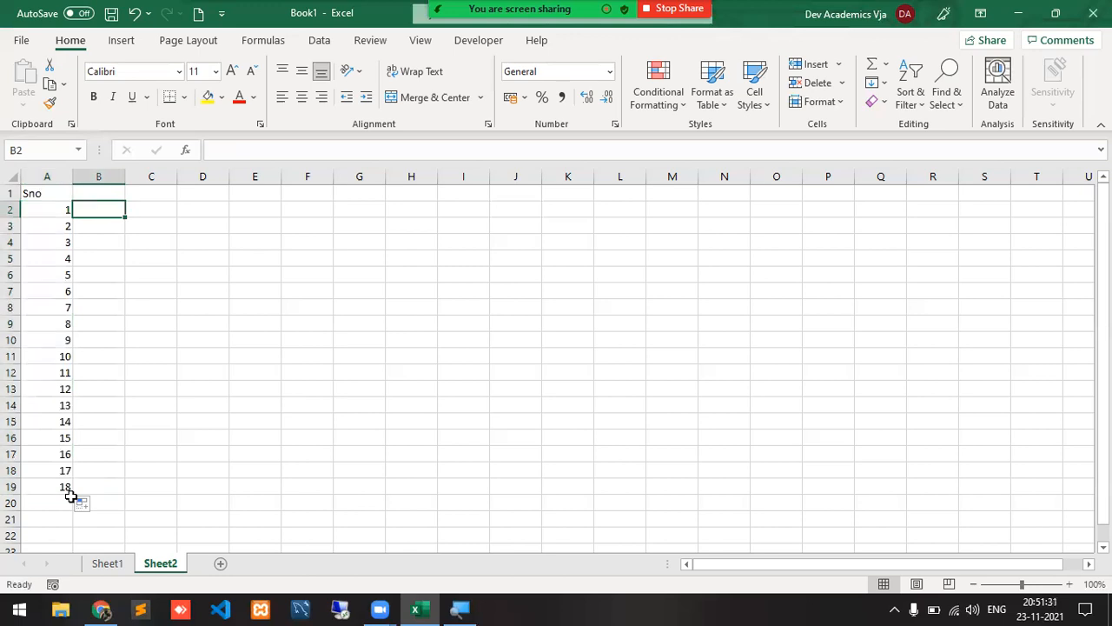
{"action": "key", "text": "Left"}
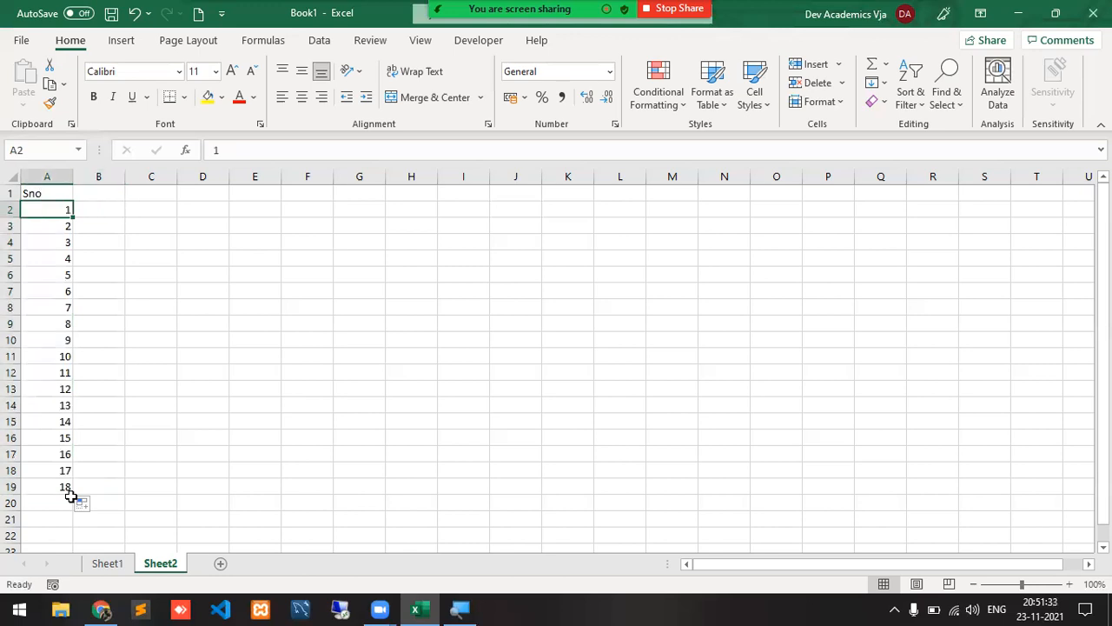
{"action": "key", "text": "ctrl+shift+Down"}
{"action": "key", "text": "Up"}
{"action": "key", "text": "Down"}
{"action": "key", "text": "shift+Down"}
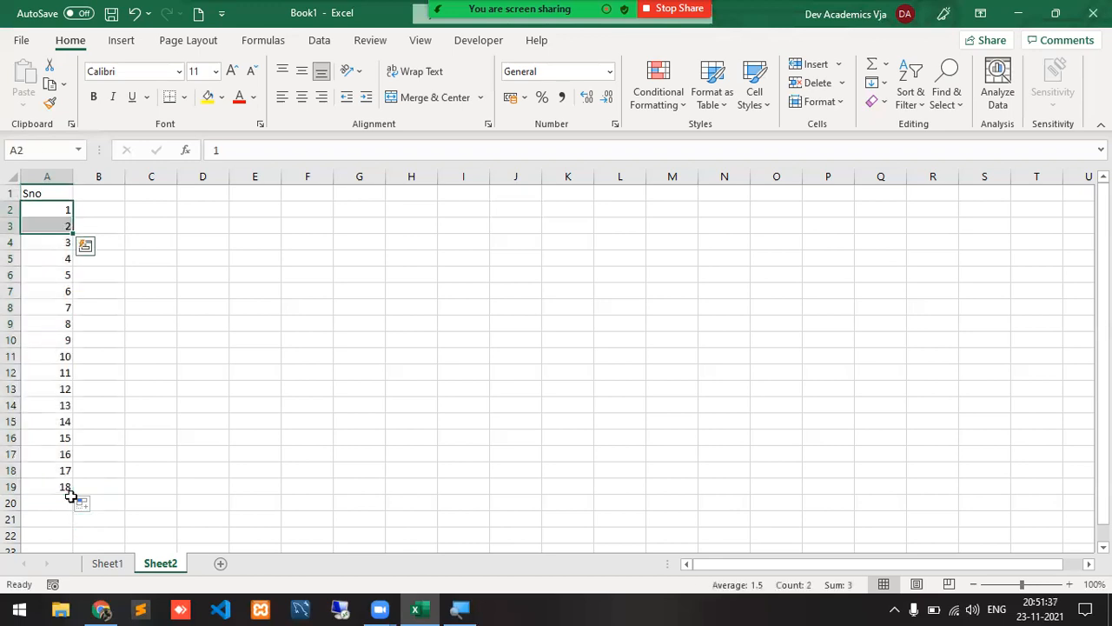
{"action": "double_click", "coordinate": [74, 233]}
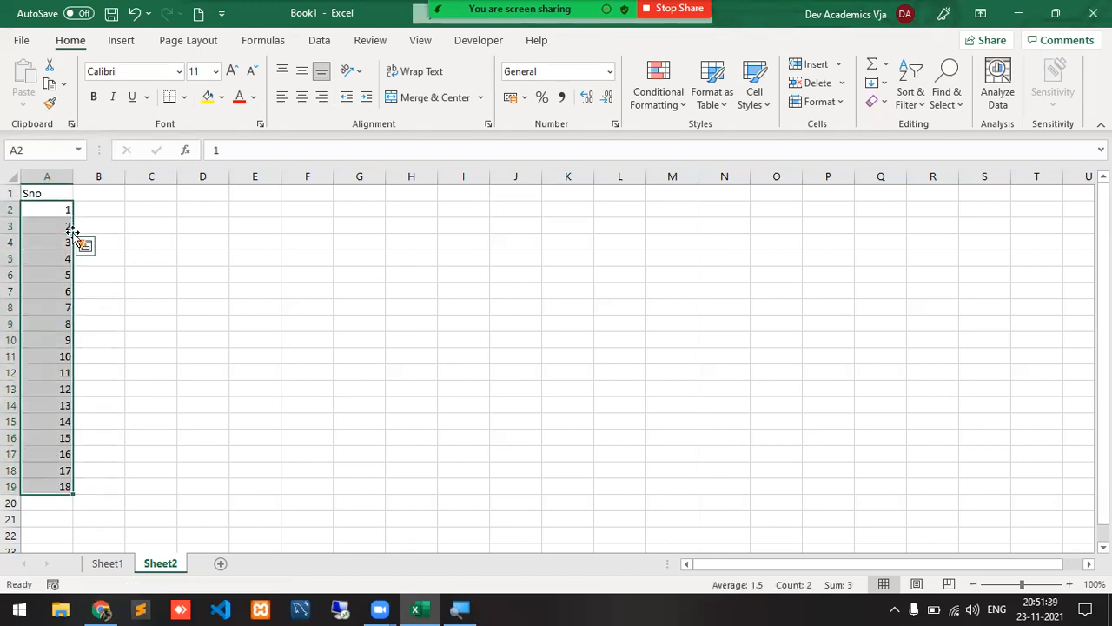
Enter the formula =ROW() in cell H2.
{"action": "left_click", "coordinate": [95, 215]}
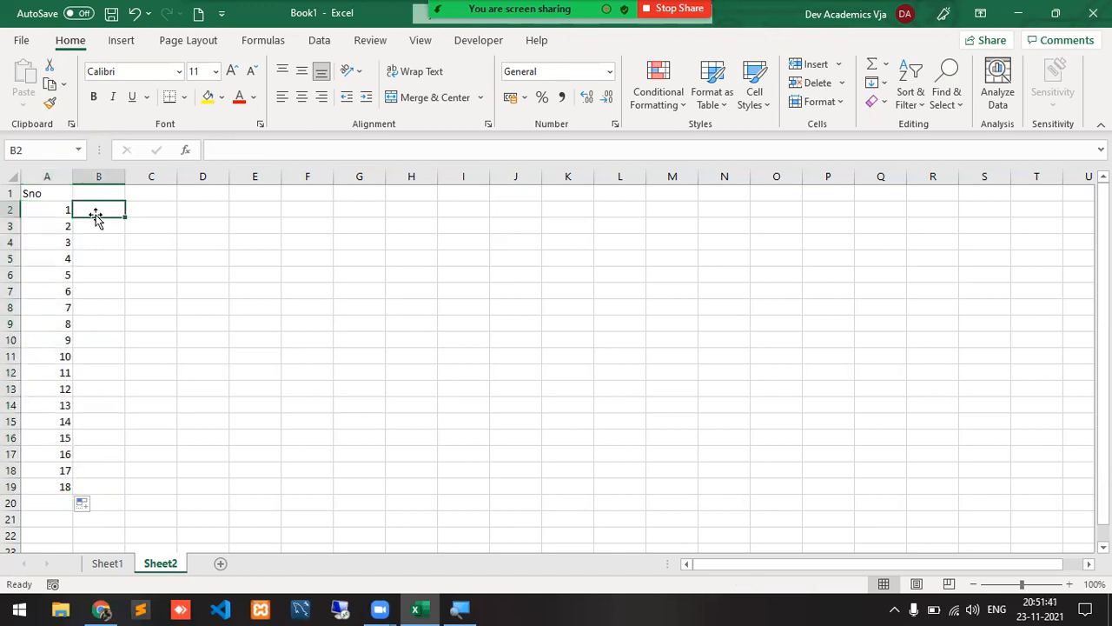
{"action": "key", "text": "Right"}
{"action": "key", "text": "Right"}
{"action": "key", "text": "Right"}
{"action": "key", "text": "Right"}
{"action": "key", "text": "Right"}
{"action": "key", "text": "Right"}
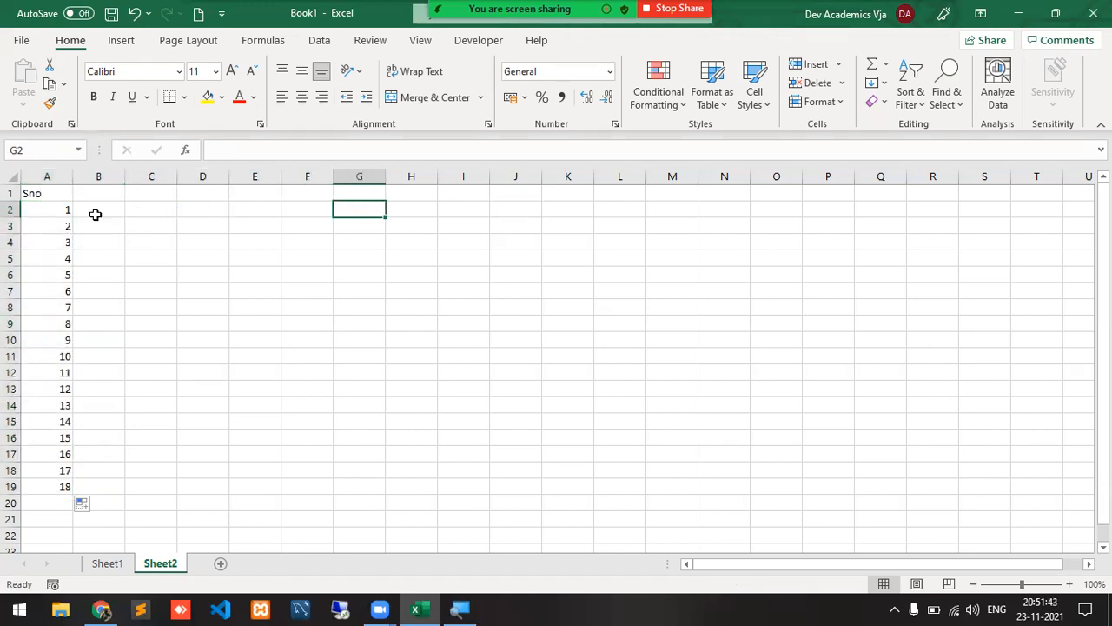
{"action": "type", "text": "=ro"}
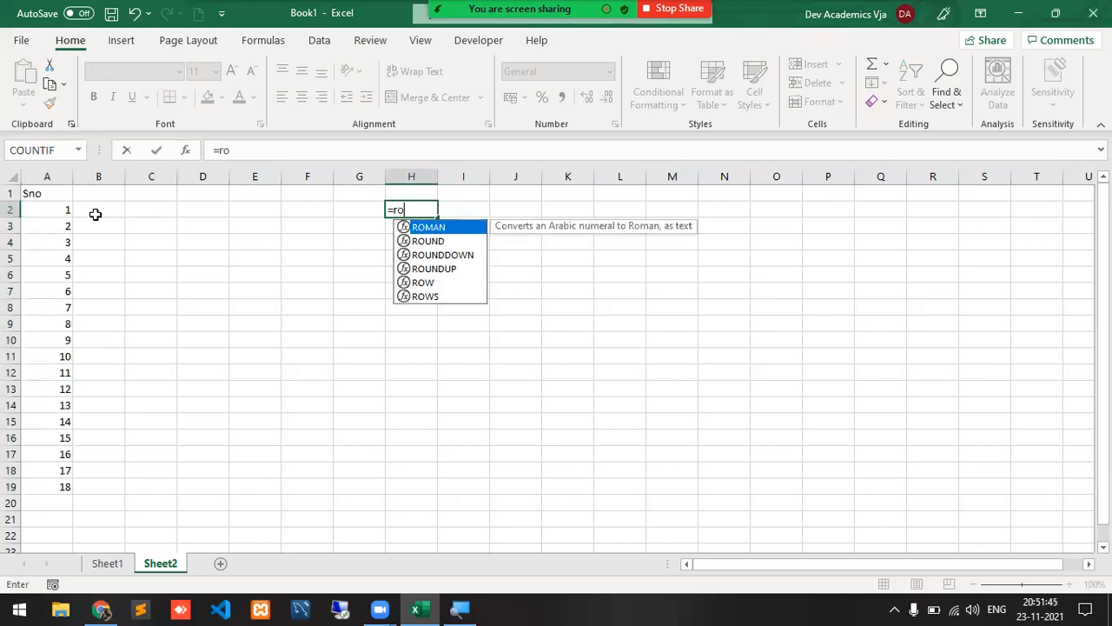
{"action": "type", "text": "w()"}
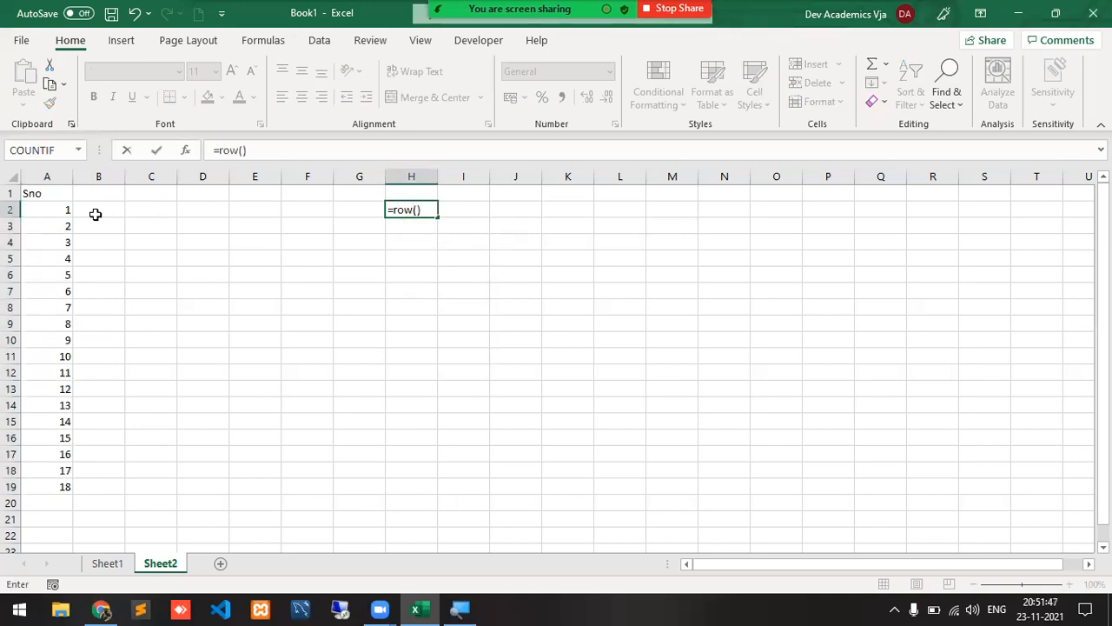
{"action": "key", "text": "Return"}
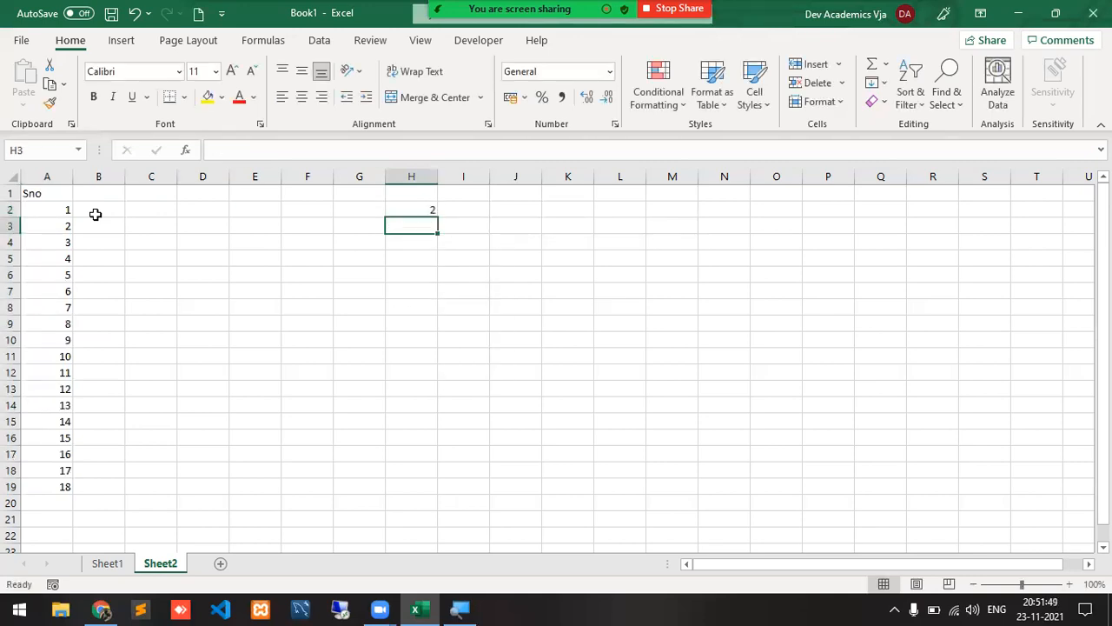
{"action": "key", "text": "Up"}
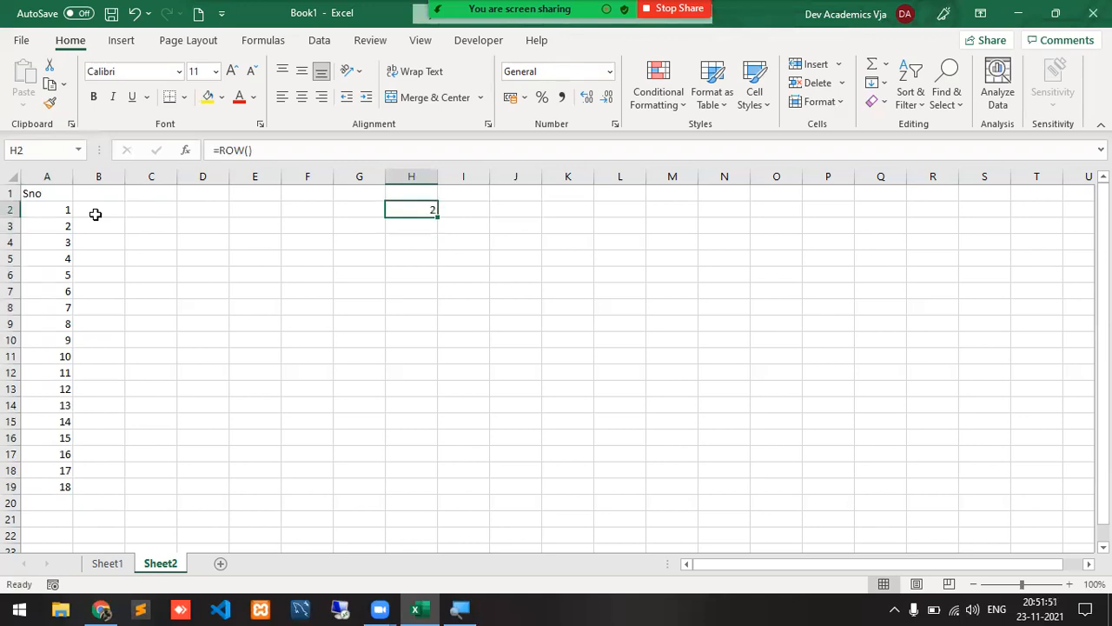
Replace the formula in H2 with the label ROW and enter the label COLUMN in H3.
{"action": "key", "text": "Delete"}
{"action": "type", "text": "=row"}
{"action": "key", "text": "BackSpace"}
{"action": "key", "text": "BackSpace"}
{"action": "key", "text": "BackSpace"}
{"action": "key", "text": "BackSpace"}
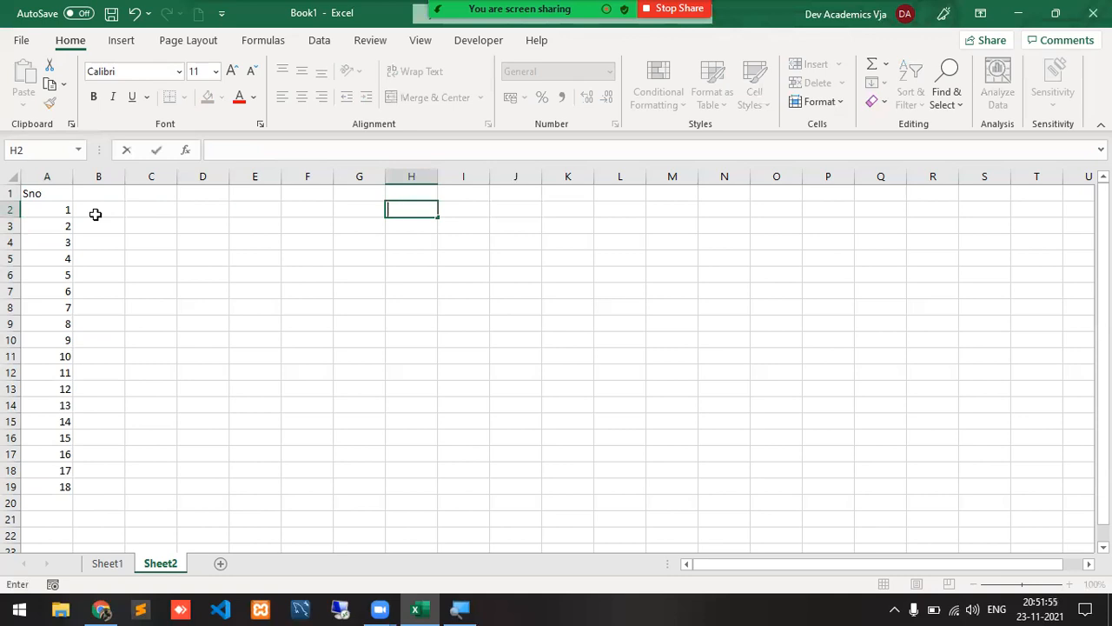
{"action": "type", "text": "ROW"}
{"action": "key", "text": "Return"}
{"action": "type", "text": "COLUMN"}
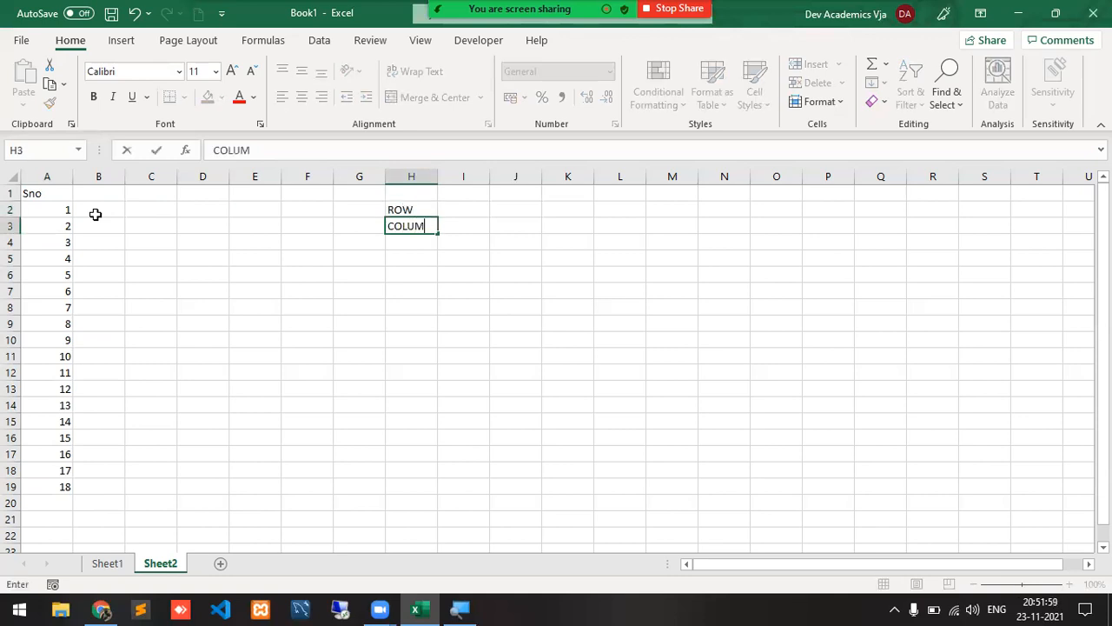
{"action": "key", "text": "Return"}
Enter the formula =ROW() in cell D2 to return its row number.
{"action": "key", "text": "Up"}
{"action": "key", "text": "Up"}
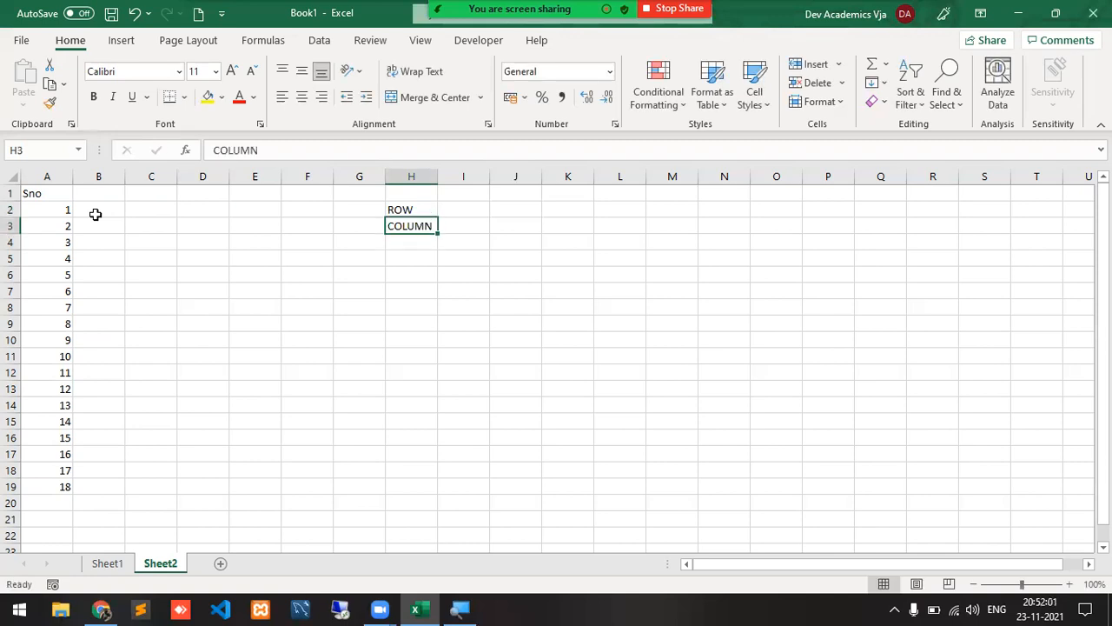
{"action": "key", "text": "Left"}
{"action": "key", "text": "Left"}
{"action": "key", "text": "Left"}
{"action": "key", "text": "Left"}
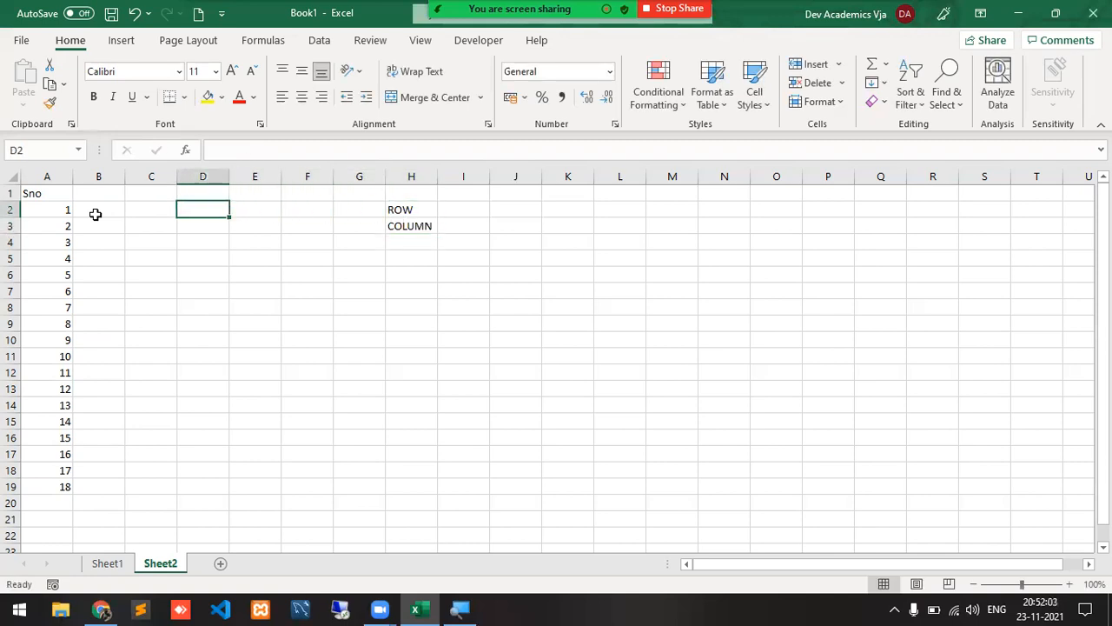
{"action": "type", "text": "=RU"}
{"action": "key", "text": "BackSpace"}
{"action": "type", "text": "OW"}
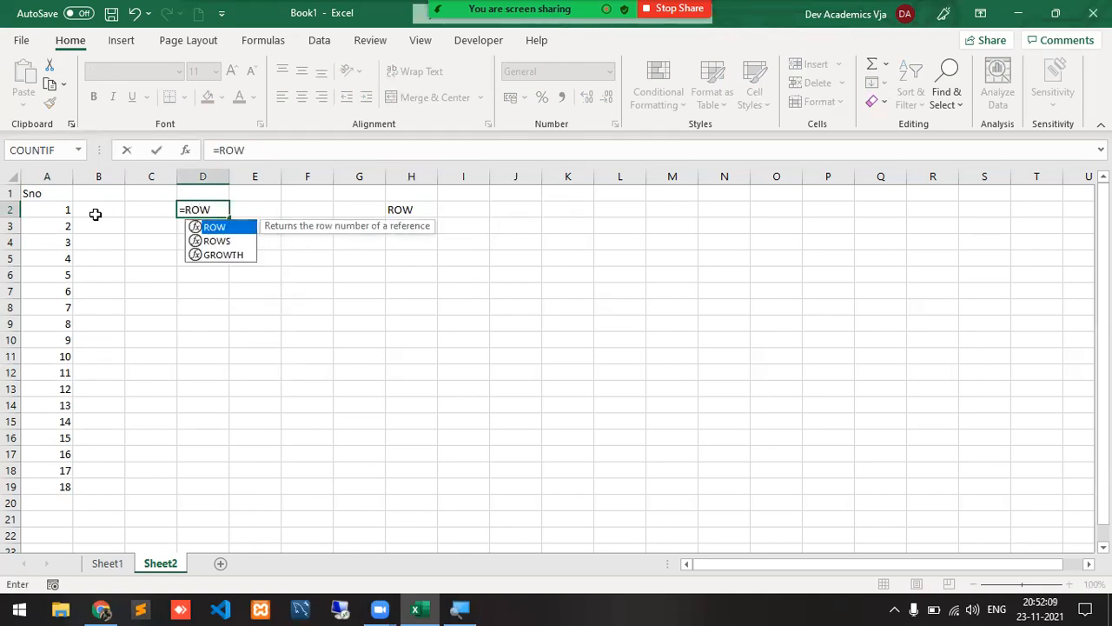
{"action": "type", "text": "()"}
{"action": "key", "text": "Return"}
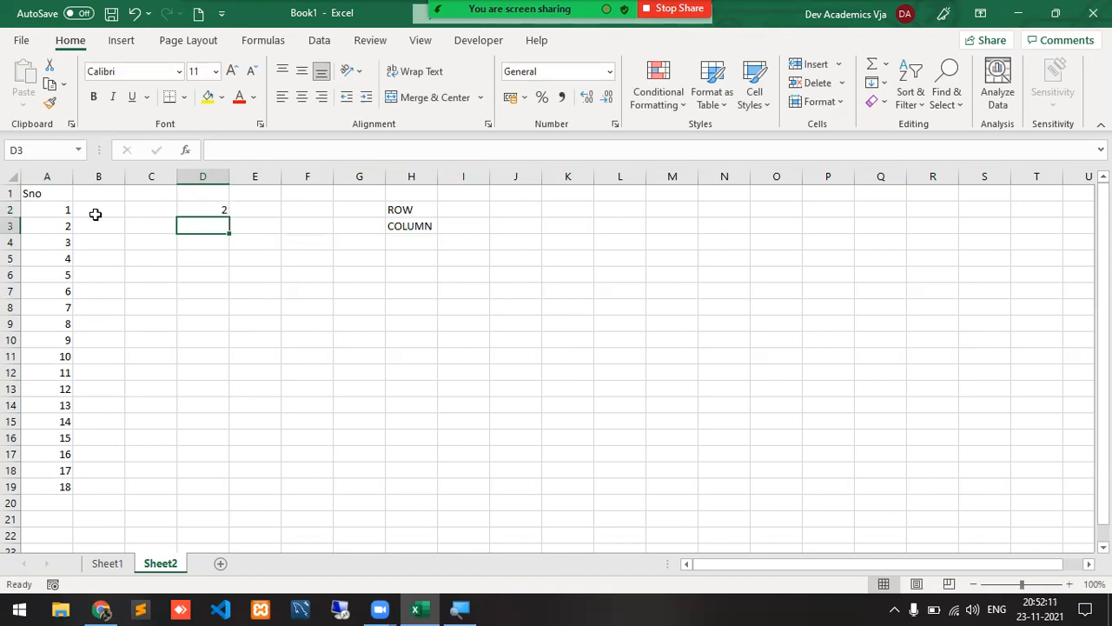
Enter the formula =COLUMN() in cell E2 to return its column number.
{"action": "key", "text": "Up"}
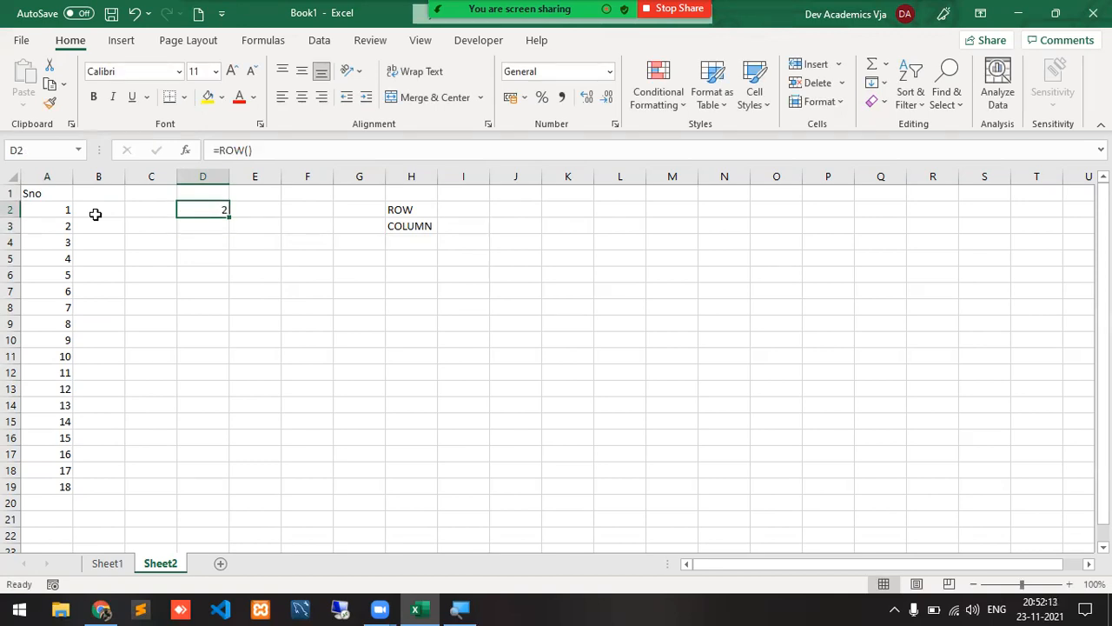
{"action": "key", "text": "Right"}
{"action": "type", "text": "=COL"}
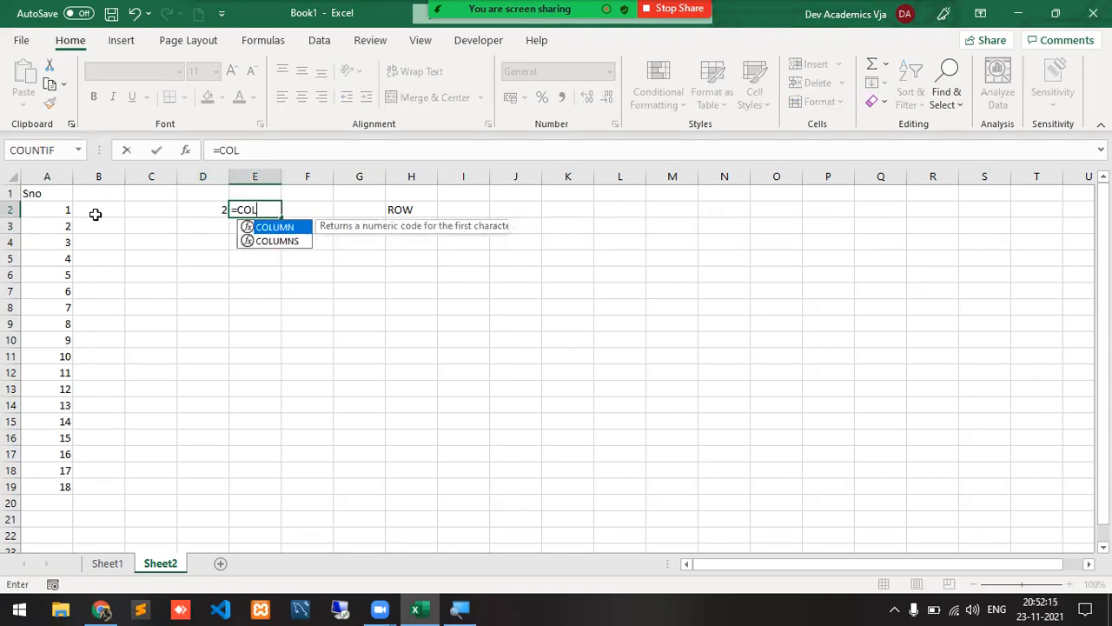
{"action": "key", "text": "Tab"}
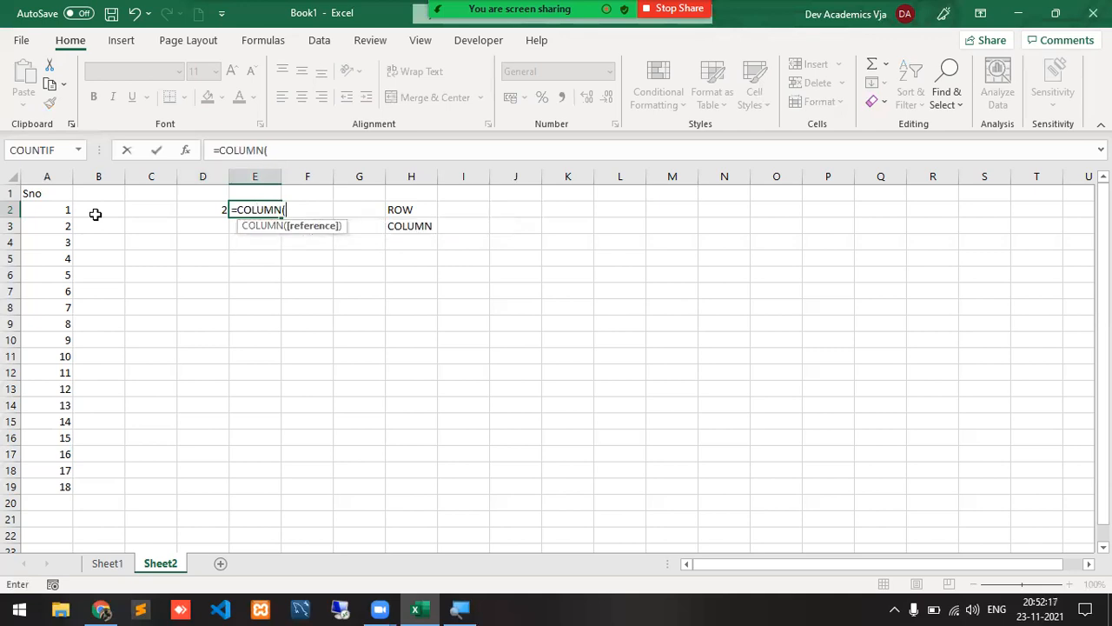
{"action": "type", "text": ")"}
{"action": "key", "text": "Return"}
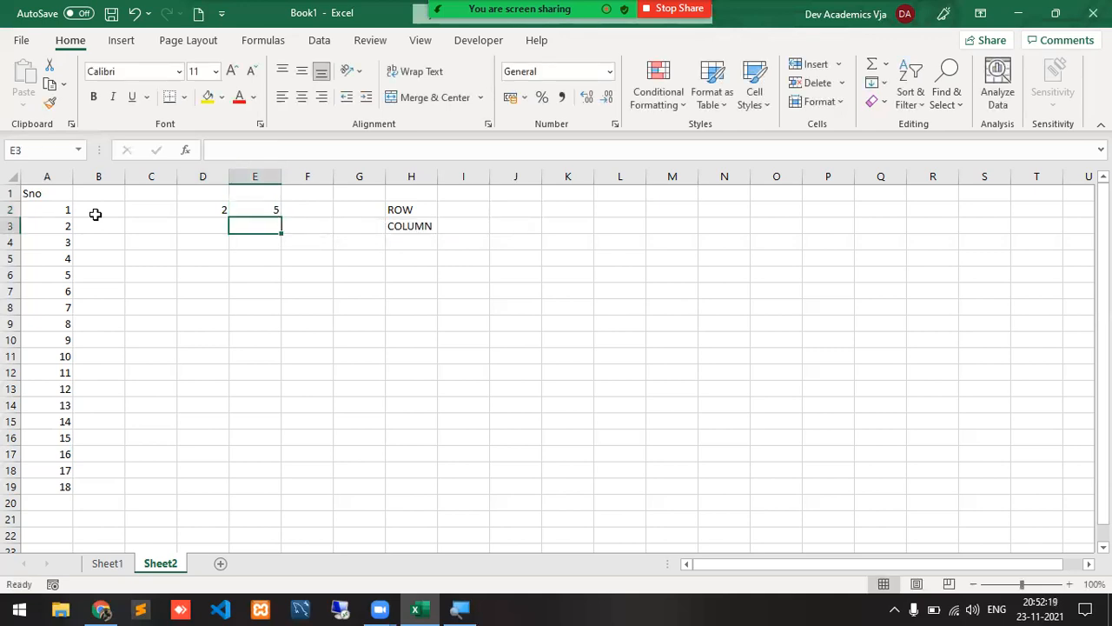
{"action": "key", "text": "Up"}
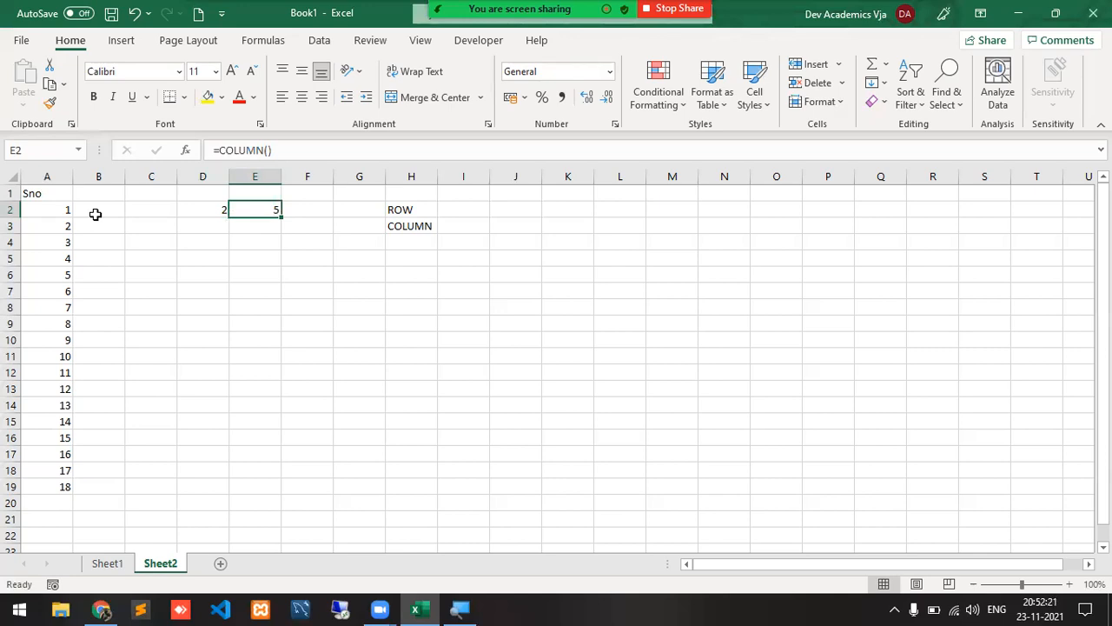
Compare the formulas in D2 and E2 and clear both cells.
{"action": "key", "text": "Left"}
{"action": "key", "text": "Right"}
{"action": "key", "text": "Left"}
{"action": "key", "text": "Right"}
{"action": "key", "text": "shift+Left"}
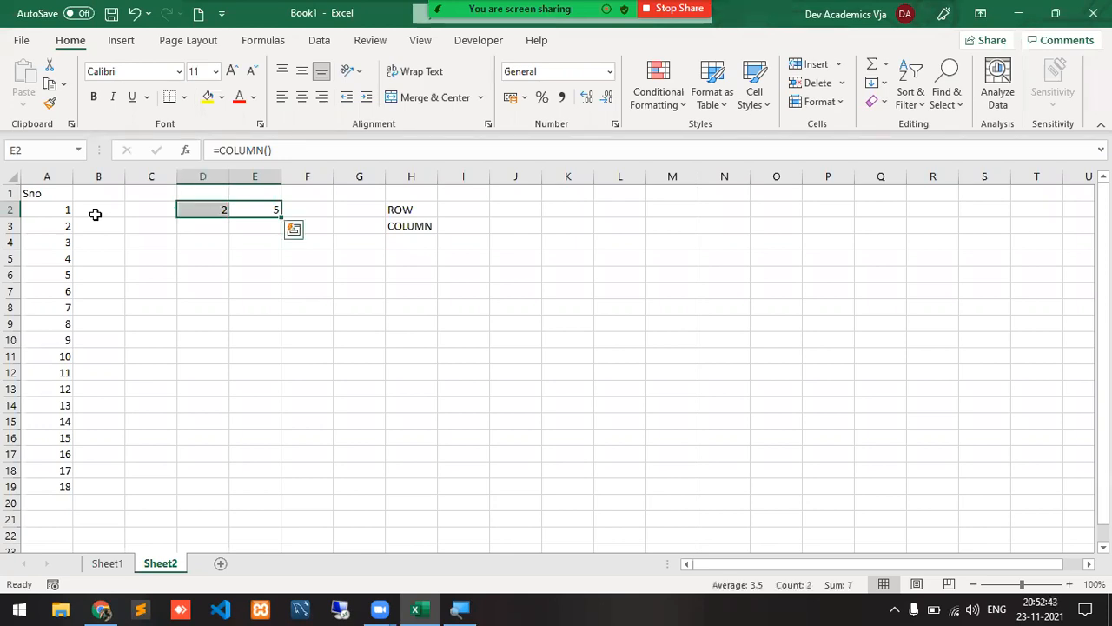
{"action": "key", "text": "Left"}
{"action": "key", "text": "Right"}
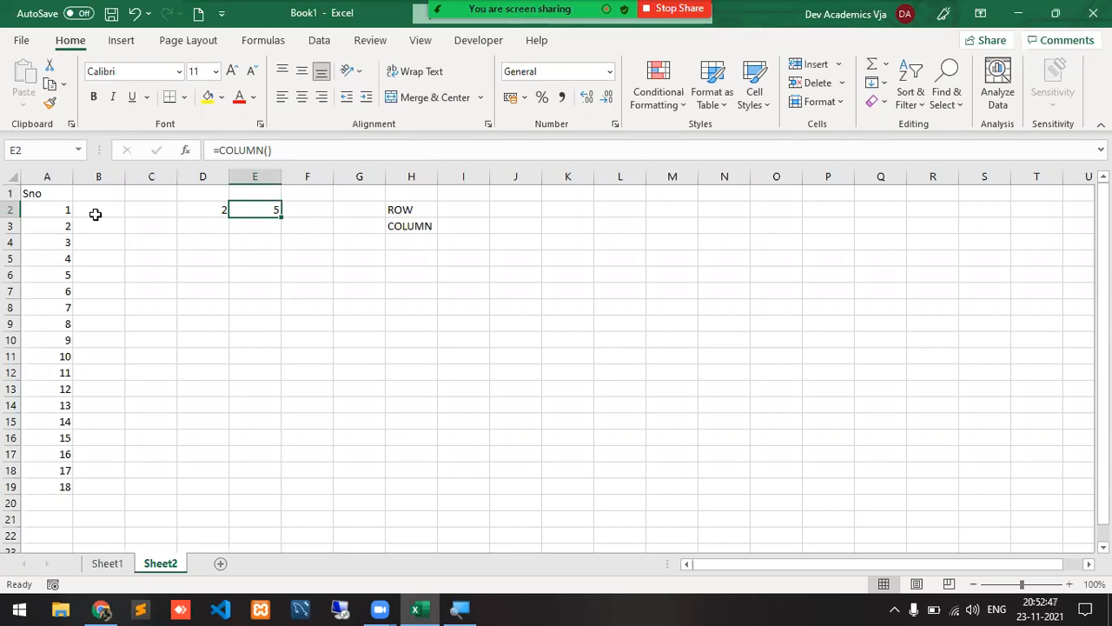
{"action": "key", "text": "shift+Left"}
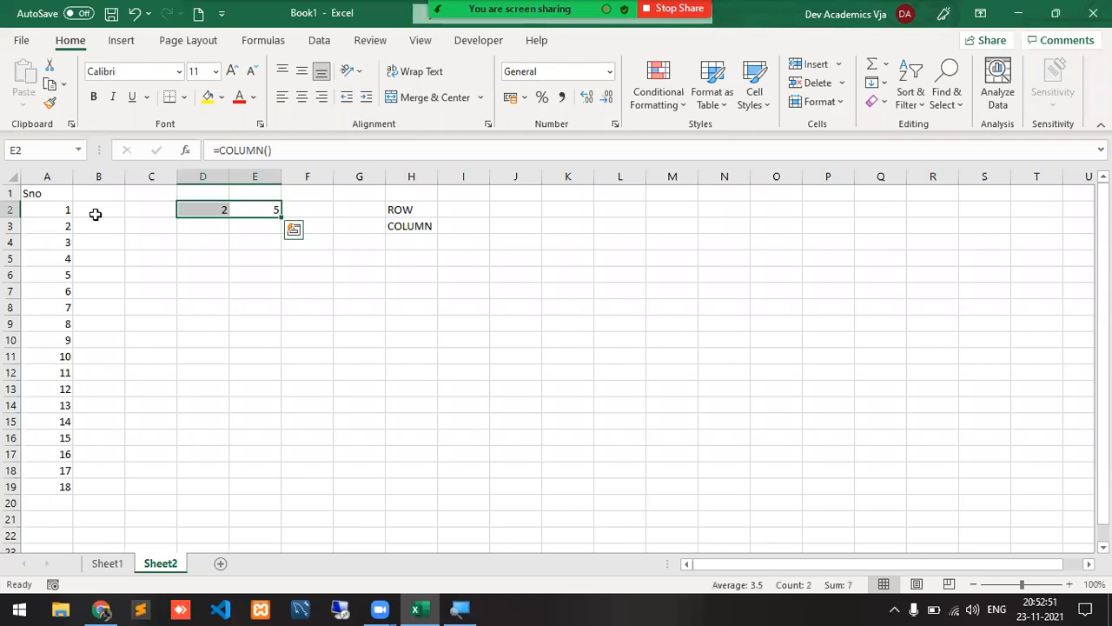
{"action": "key", "text": "Delete"}
{"action": "key", "text": "Left"}
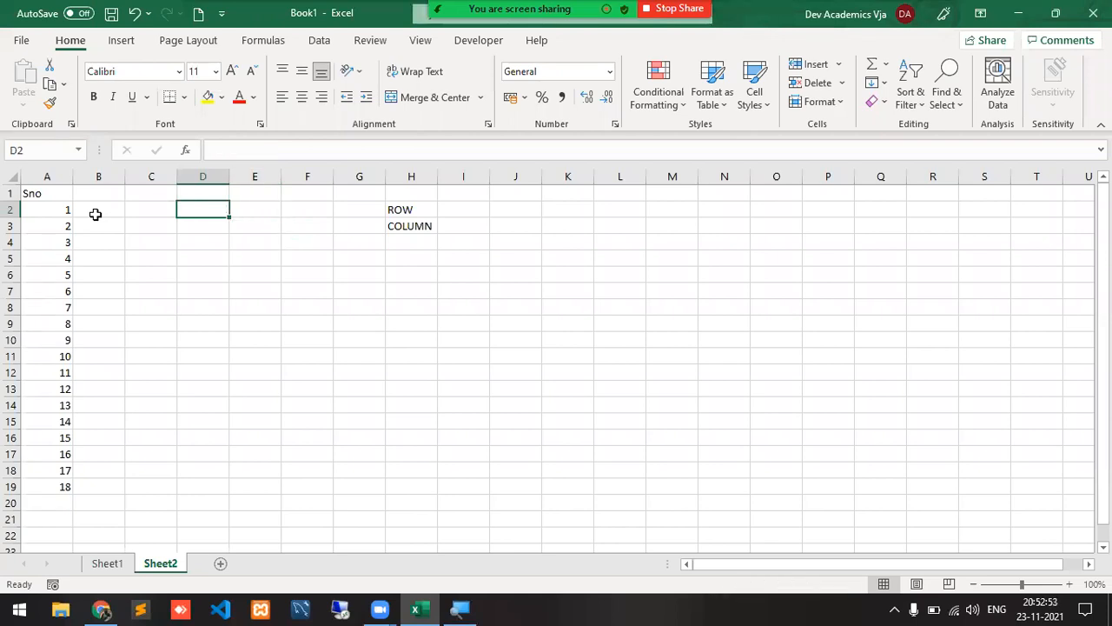
{"action": "key", "text": "Right"}
{"action": "key", "text": "Right"}
{"action": "key", "text": "Right"}
{"action": "key", "text": "Right"}
{"action": "key", "text": "Down"}
{"action": "key", "text": "Up"}
{"action": "key", "text": "Down"}
{"action": "key", "text": "Up"}
{"action": "key", "text": "Down"}
{"action": "key", "text": "Up"}
{"action": "key", "text": "Left"}
{"action": "key", "text": "ctrl+Left"}
{"action": "key", "text": "Up"}
{"action": "key", "text": "Down"}
{"action": "key", "text": "Up"}
Enter the formula =ROW() in cell B2 beside the first serial number.
{"action": "key", "text": "Right"}
{"action": "key", "text": "Down"}
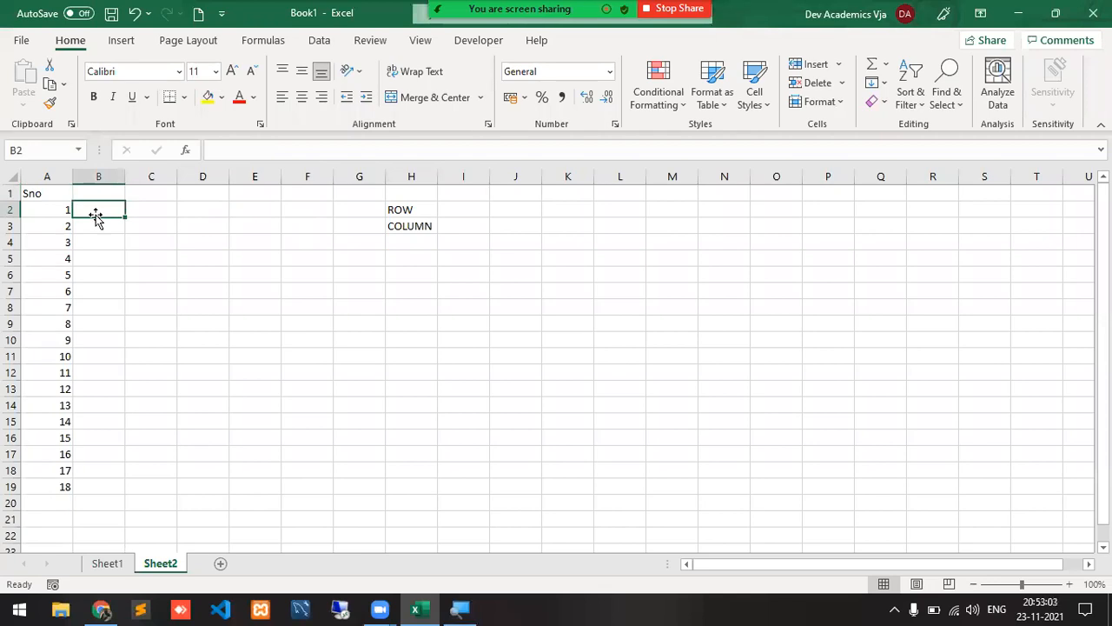
{"action": "type", "text": "="}
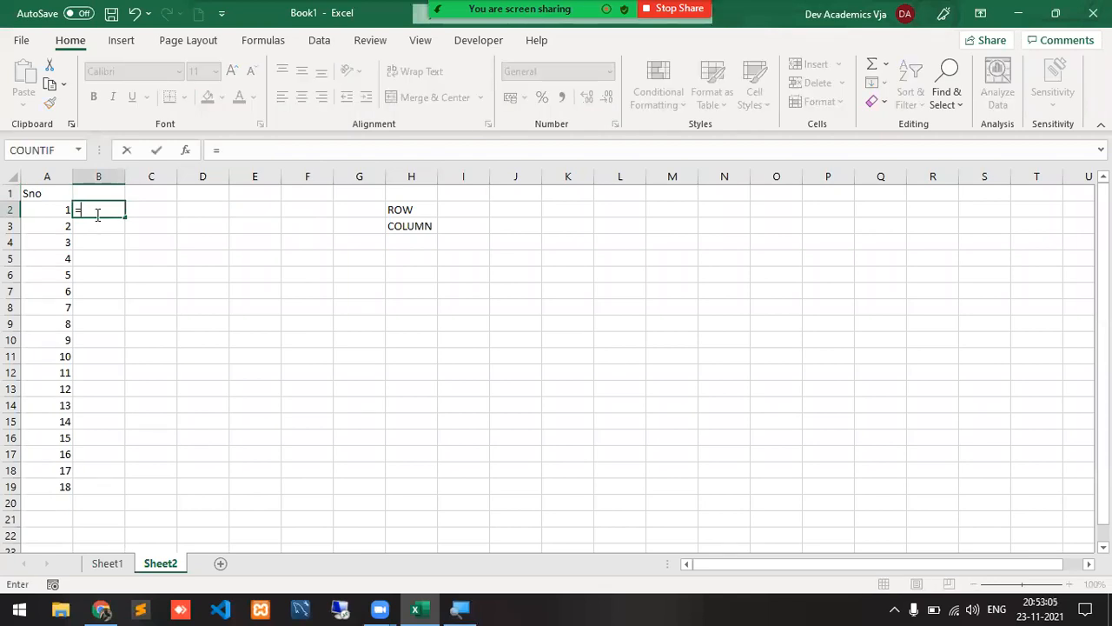
{"action": "type", "text": "ROW()"}
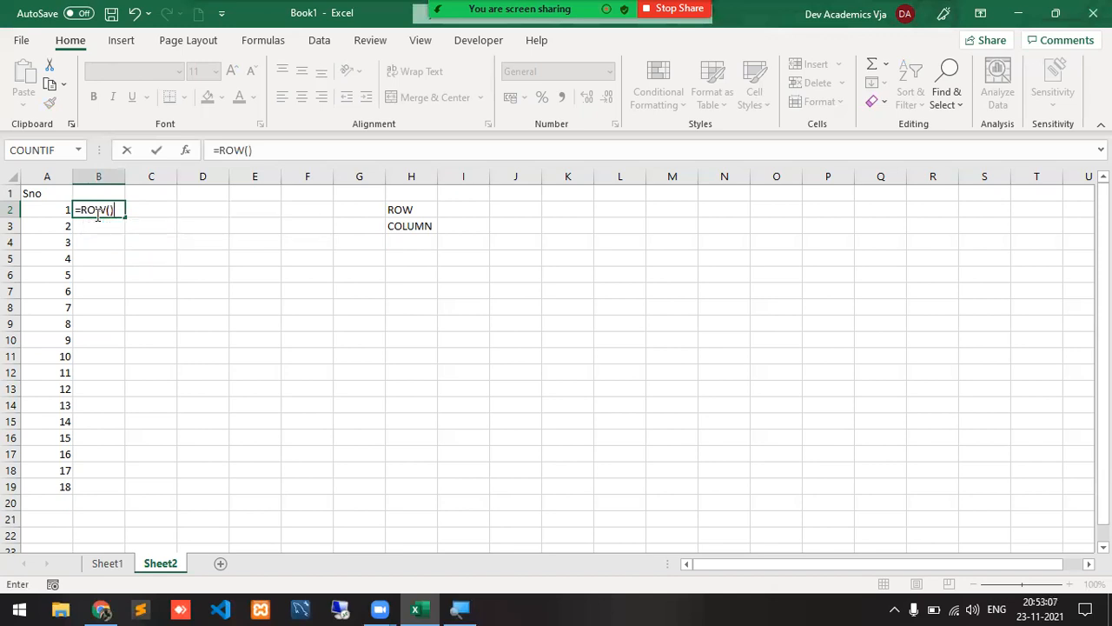
{"action": "key", "text": "Return"}
Change the B2 formula to =ROW()-1 and fill it down to B19, alongside the existing serial numbers.
{"action": "key", "text": "Up"}
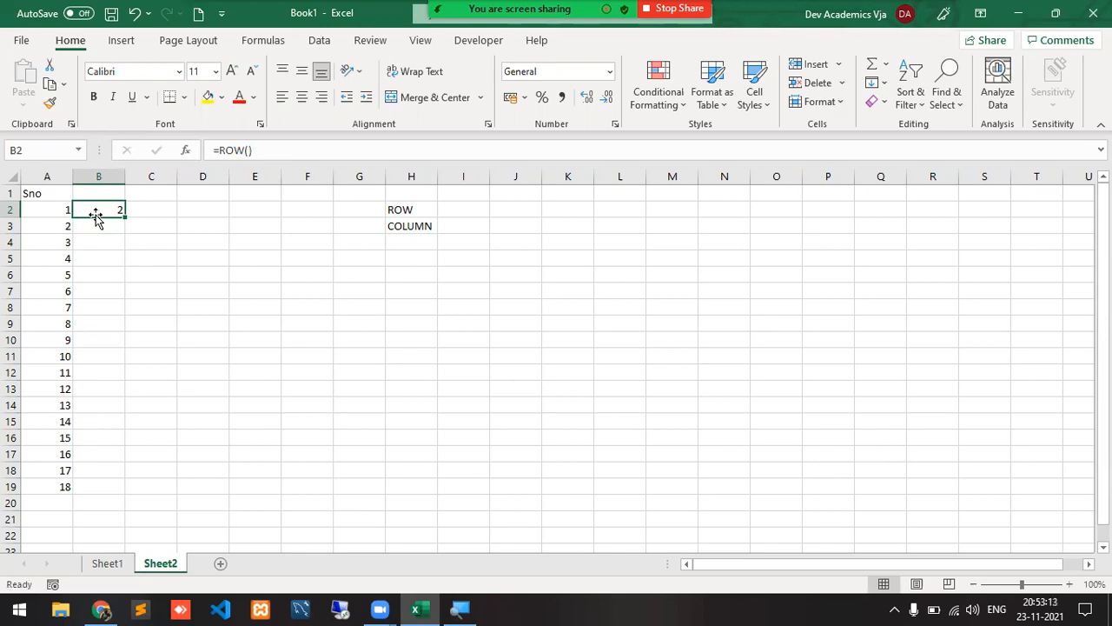
{"action": "left_click", "coordinate": [265, 149]}
{"action": "type", "text": "-1"}
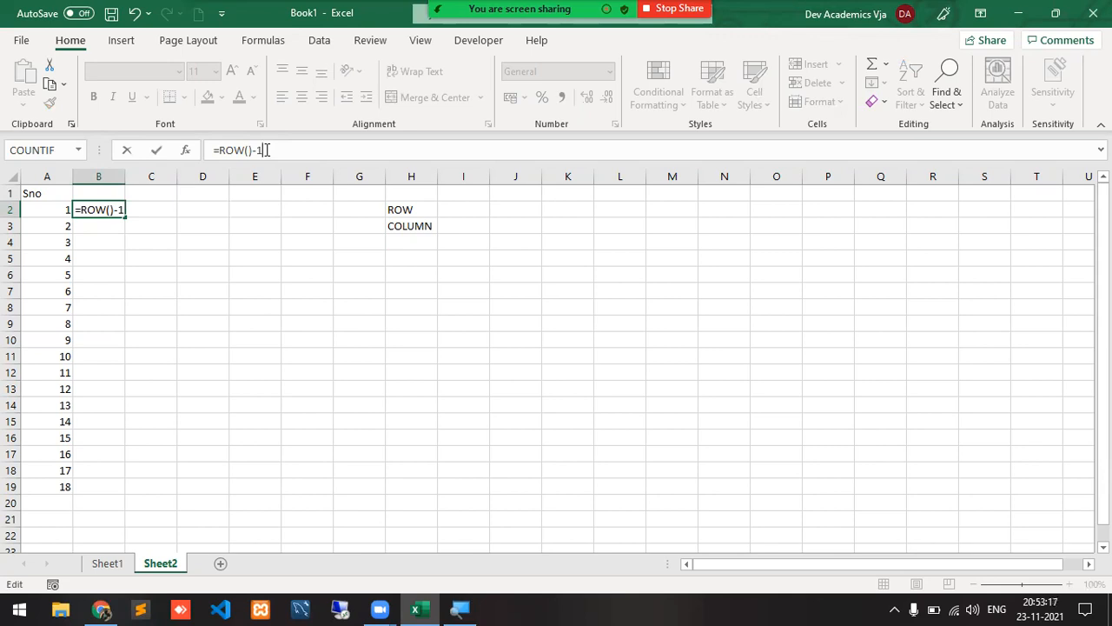
{"action": "key", "text": "Return"}
{"action": "key", "text": "Up"}
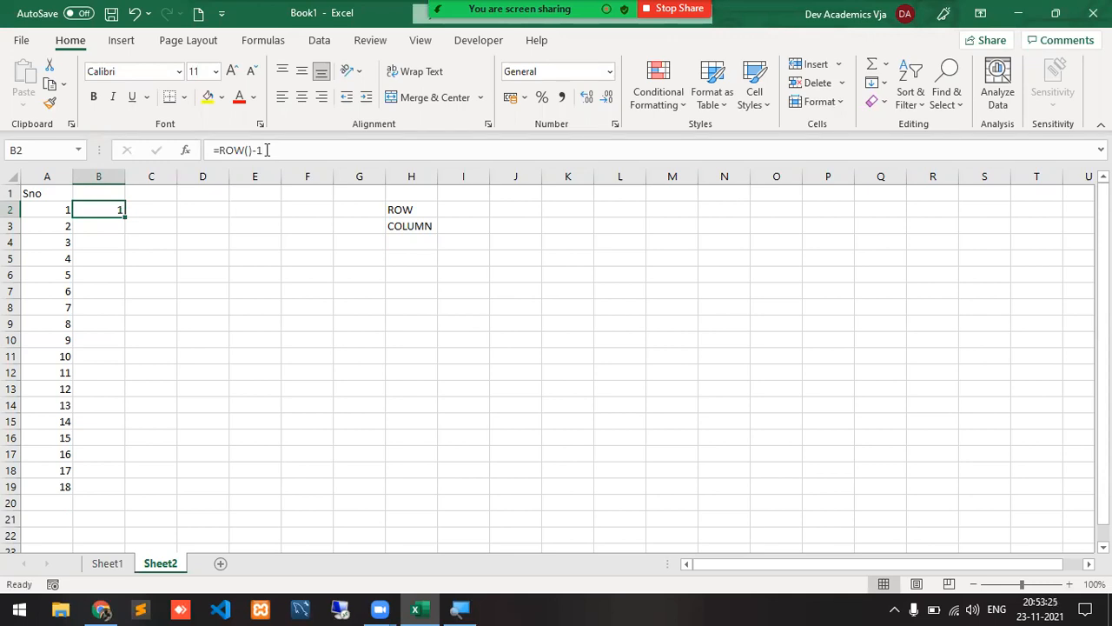
{"action": "left_click", "coordinate": [129, 214]}
{"action": "left_click", "coordinate": [119, 215]}
{"action": "double_click", "coordinate": [122, 216]}
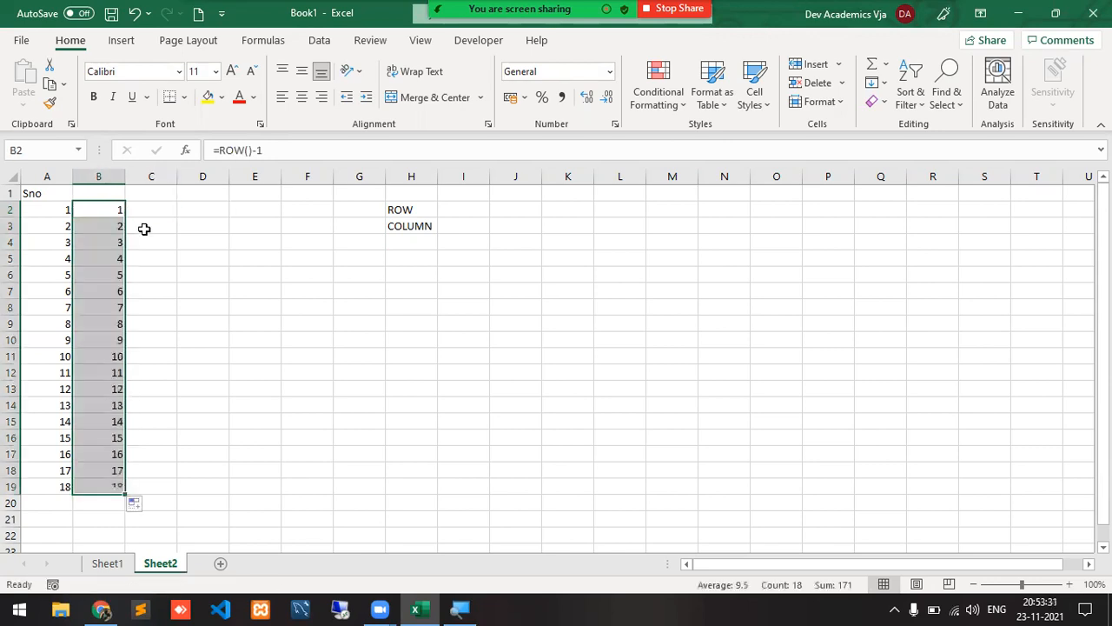
Enter the formula =ROW() in cell D4.
{"action": "left_click", "coordinate": [197, 248]}
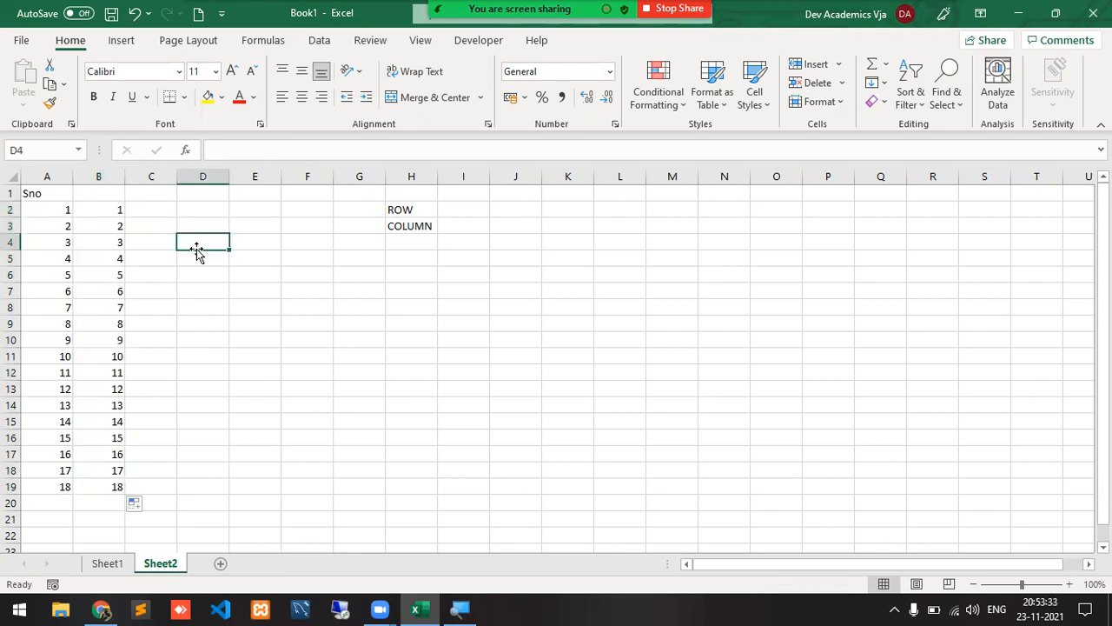
{"action": "type", "text": "="}
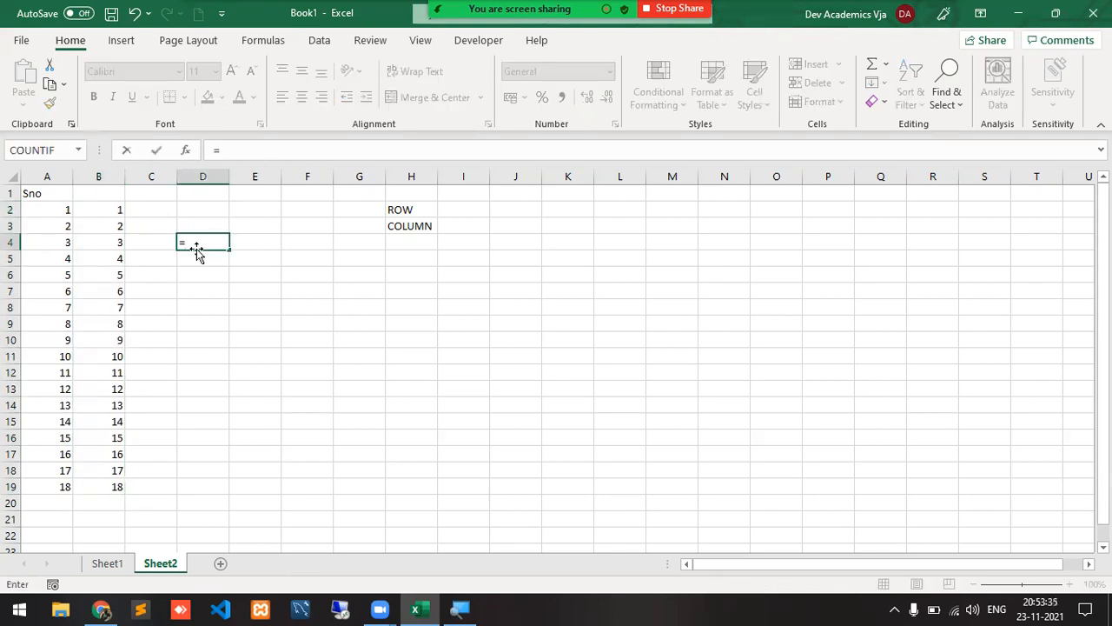
{"action": "type", "text": "ROW()"}
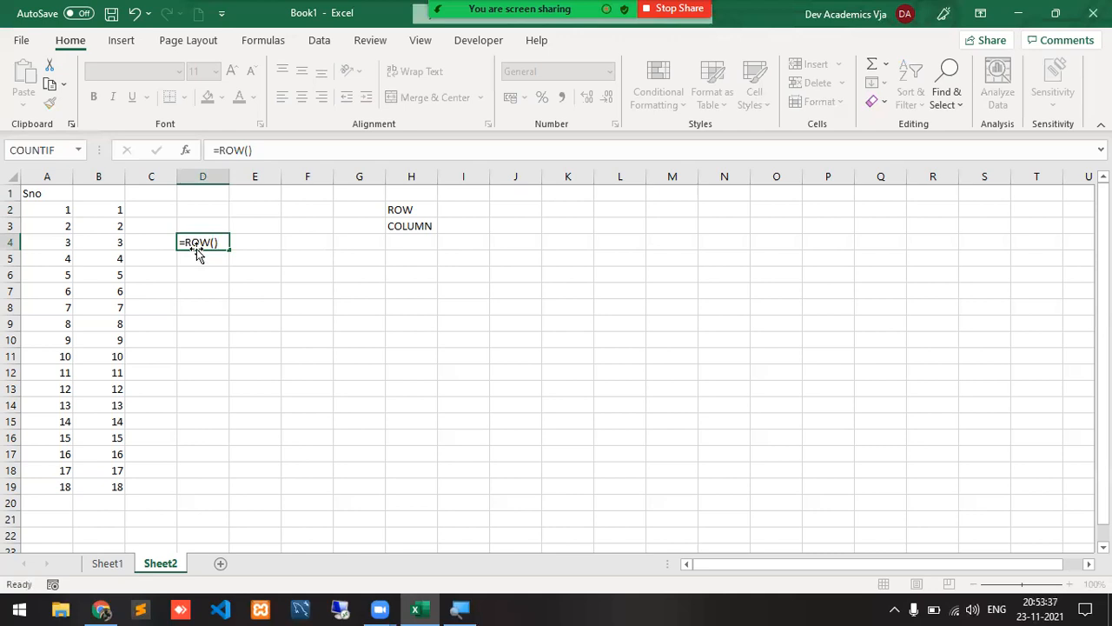
{"action": "key", "text": "Return"}
Change the D4 formula to =ROW()-3 so numbering starts at 1, and fill it down to D19.
{"action": "left_click", "coordinate": [198, 248]}
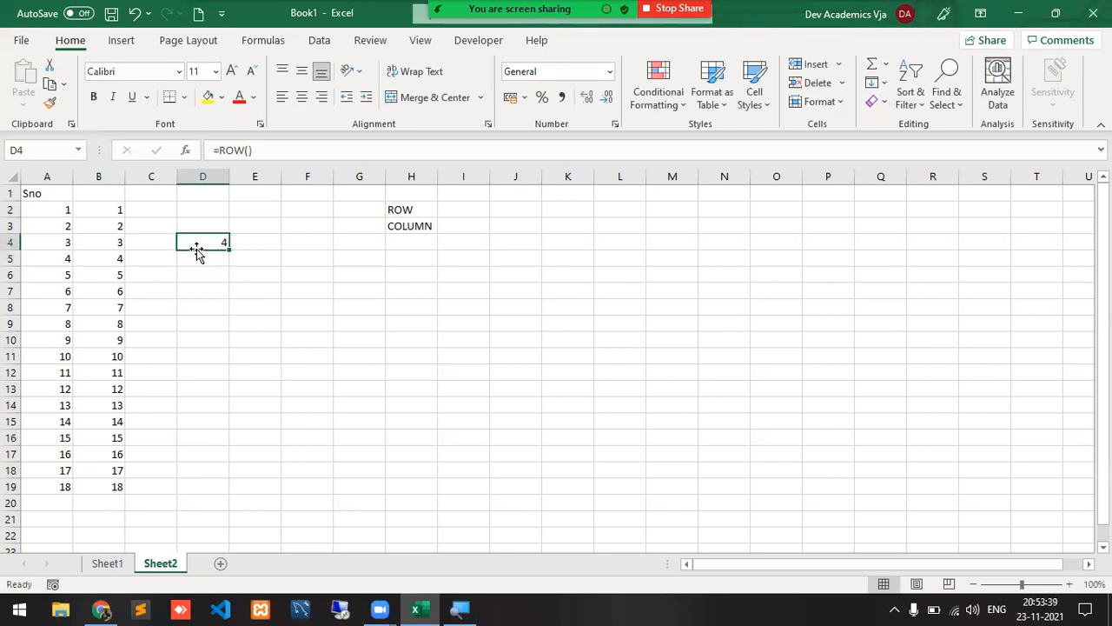
{"action": "left_click", "coordinate": [291, 144]}
{"action": "type", "text": "-3"}
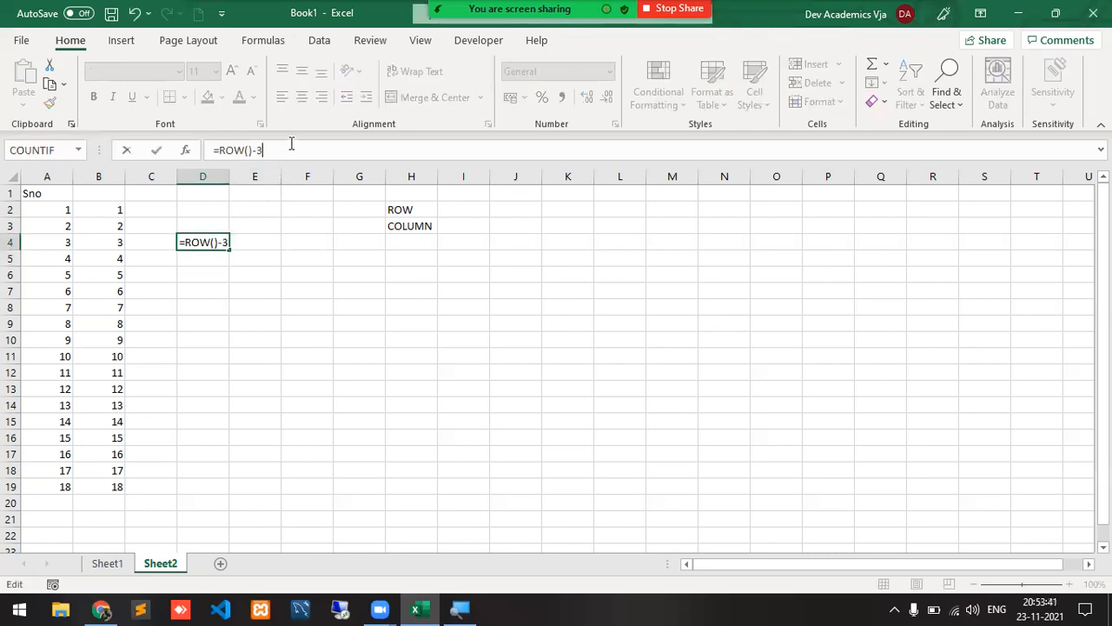
{"action": "key", "text": "Return"}
{"action": "key", "text": "Up"}
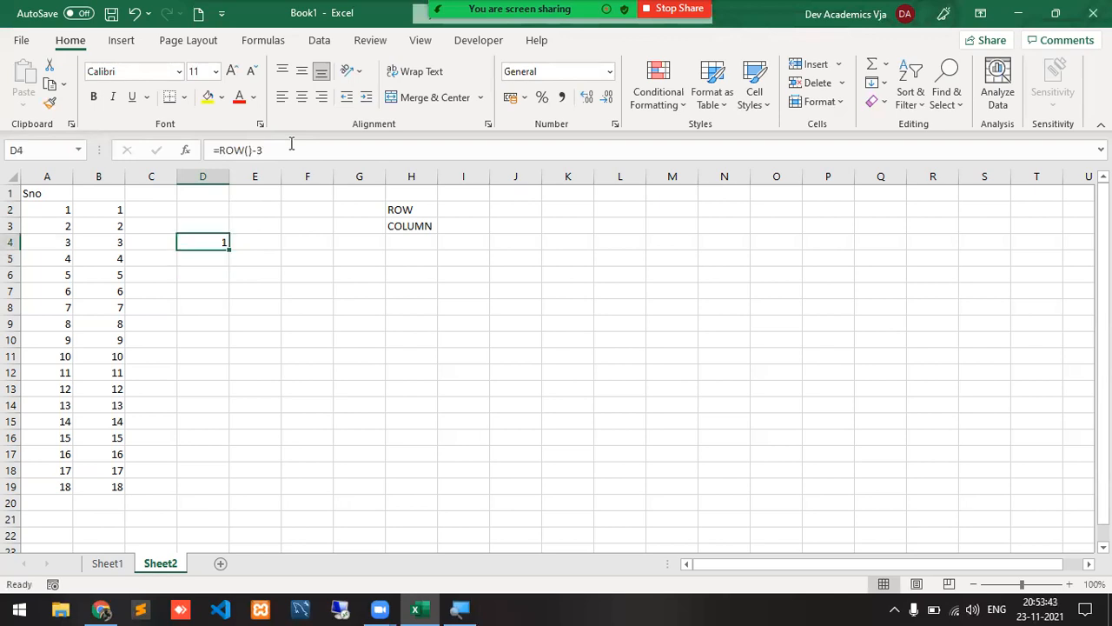
{"action": "left_click", "coordinate": [231, 251]}
{"action": "left_click_drag", "start_coordinate": [231, 251], "coordinate": [206, 489]}
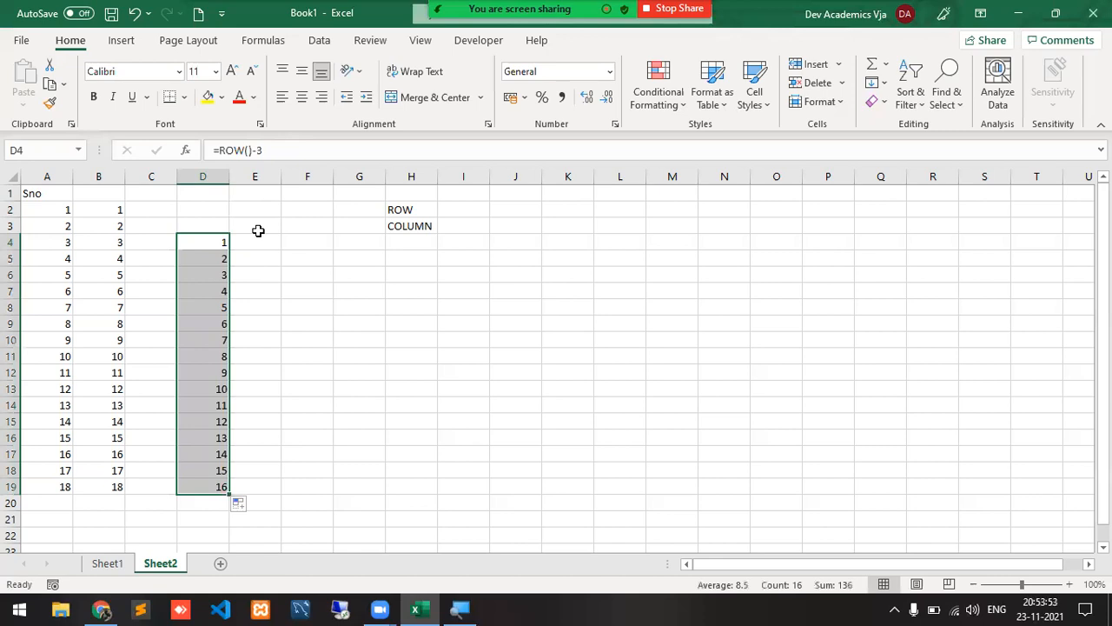
Enter the formula =COLUMN() in cell F5.
{"action": "left_click", "coordinate": [306, 257]}
{"action": "type", "text": "="}
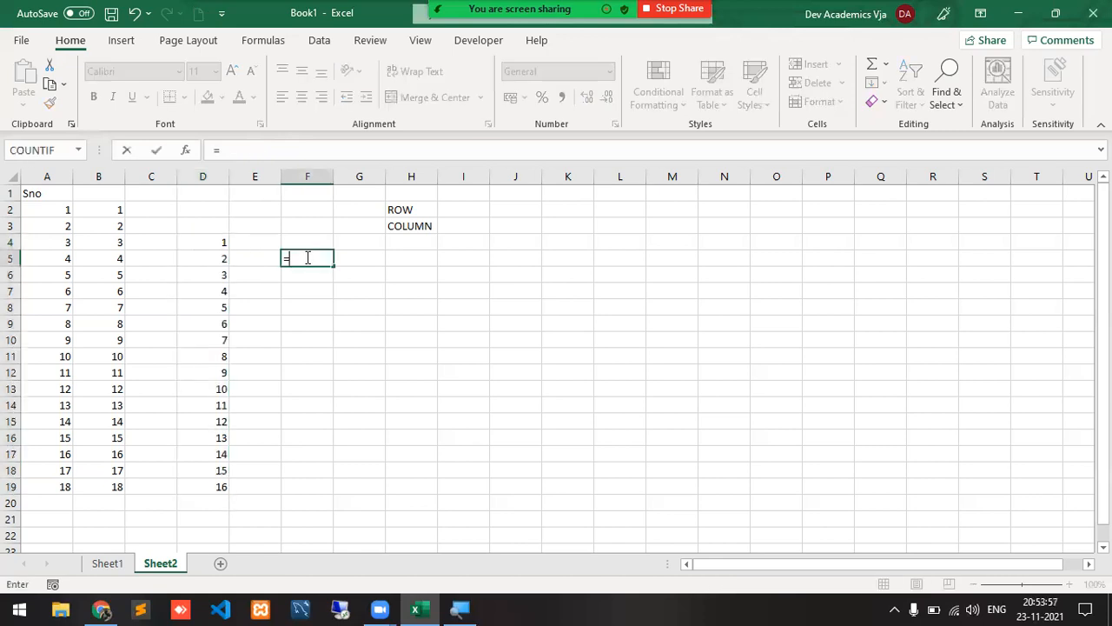
{"action": "type", "text": "COLUMN("}
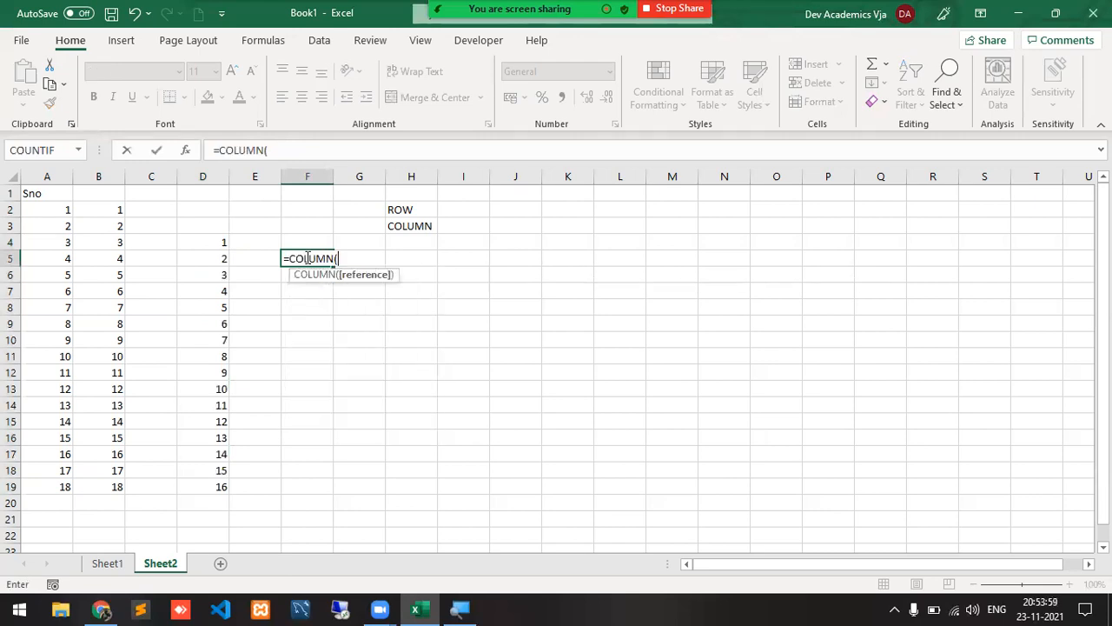
{"action": "type", "text": ")"}
{"action": "key", "text": "Return"}
Change the F5 formula to =COLUMN()-5 so numbering starts at 1, and fill it across row 5 to M5.
{"action": "left_click", "coordinate": [306, 257]}
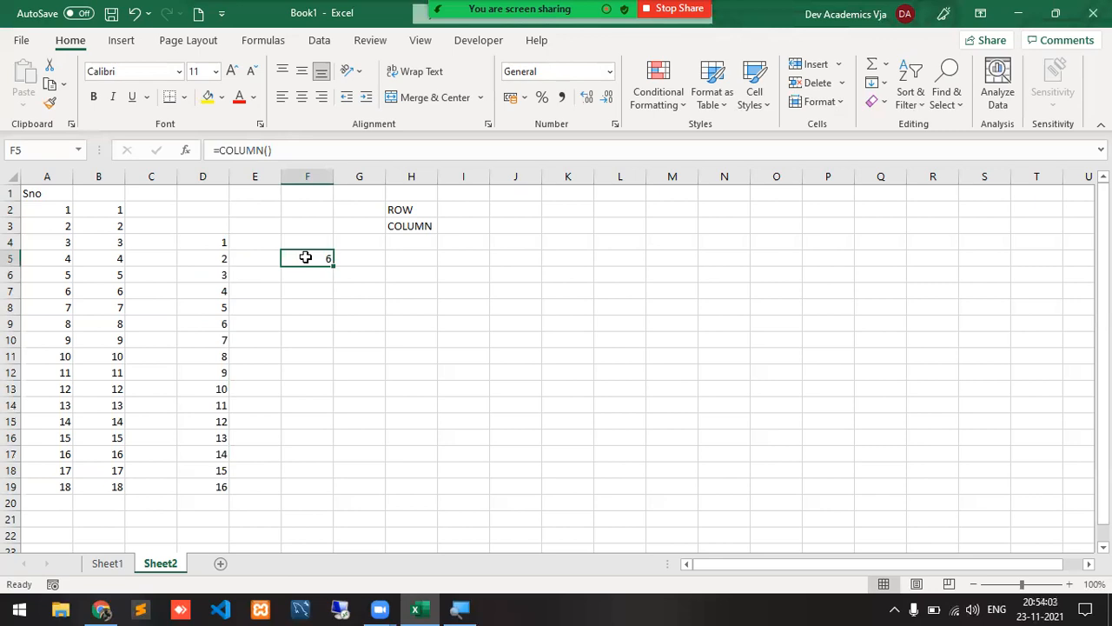
{"action": "left_click", "coordinate": [306, 149]}
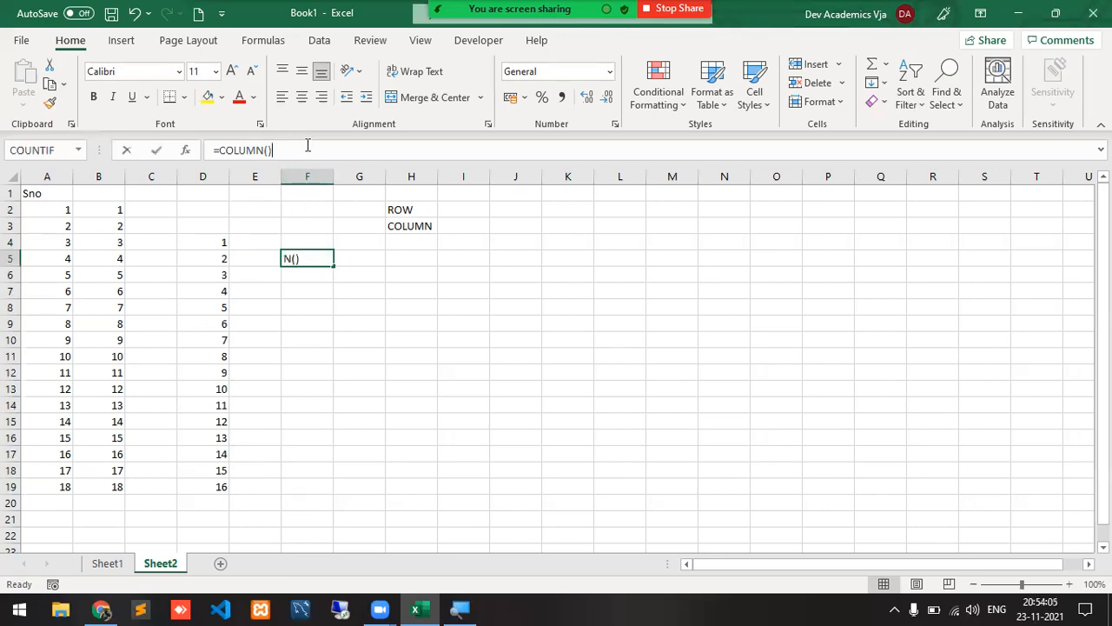
{"action": "type", "text": "-5"}
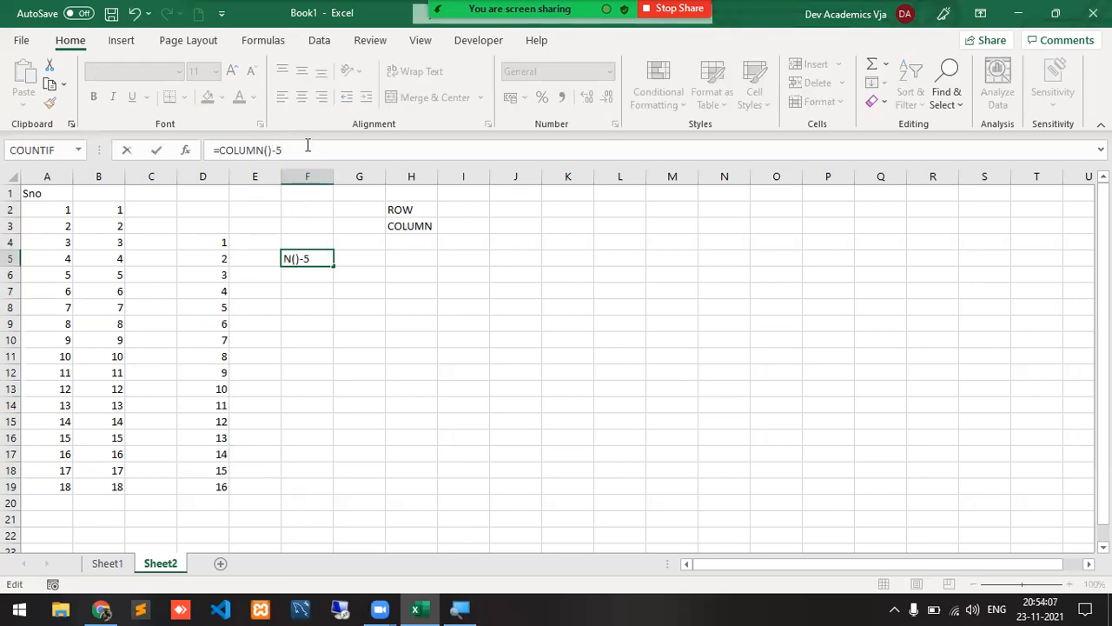
{"action": "key", "text": "Return"}
{"action": "key", "text": "Up"}
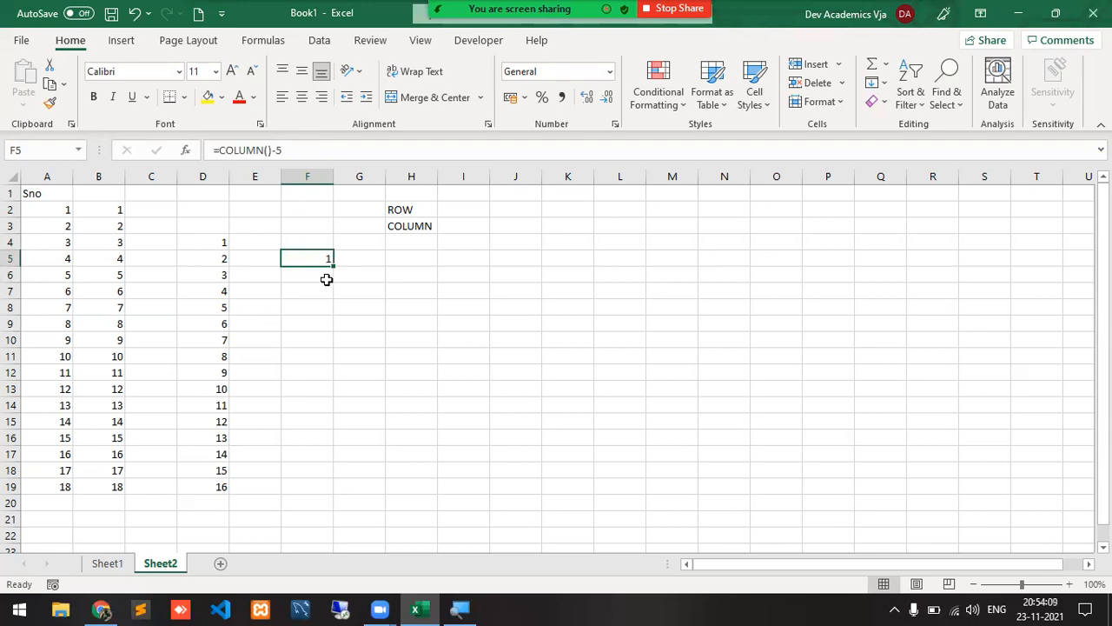
{"action": "left_click_drag", "start_coordinate": [334, 267], "coordinate": [673, 243]}
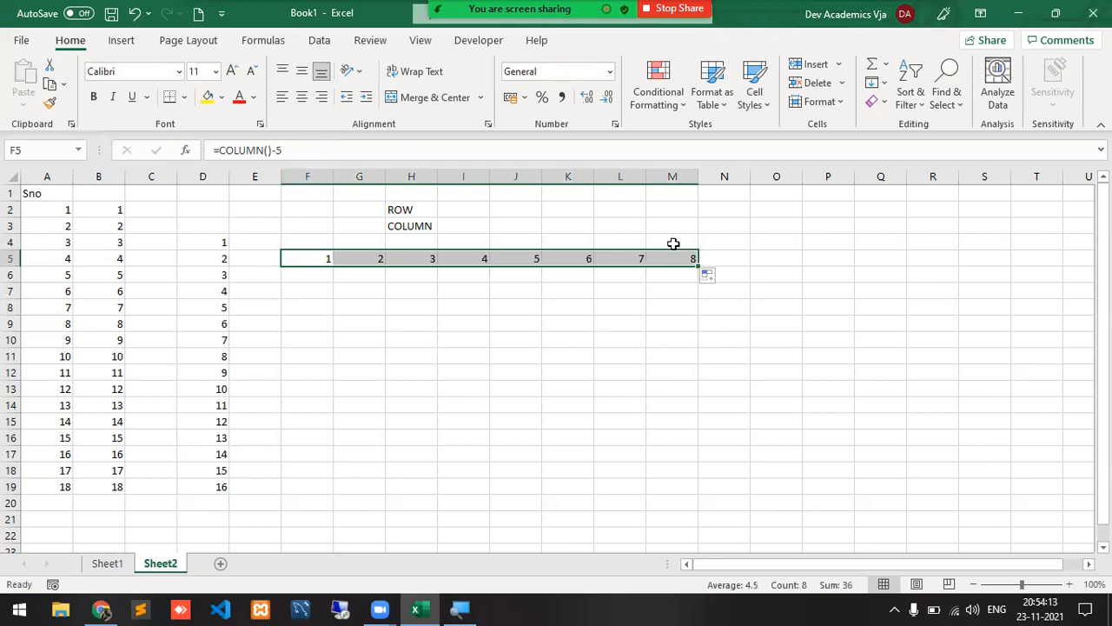
Enter the formula =COLUMN() in cell H8.
{"action": "left_click", "coordinate": [401, 311]}
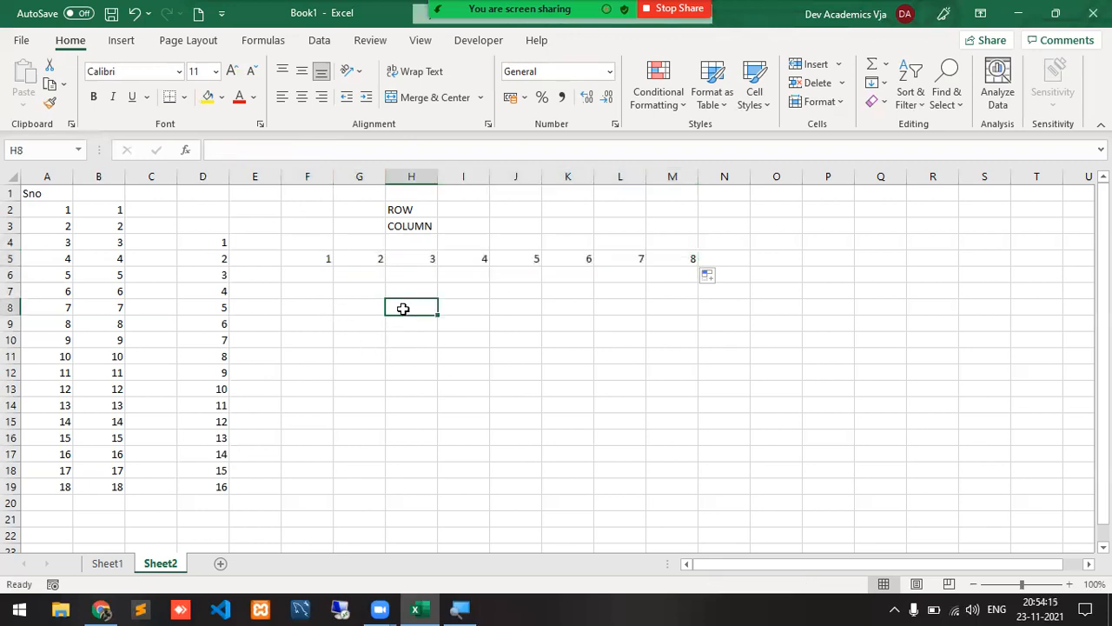
{"action": "type", "text": "=COL"}
{"action": "key", "text": "Tab"}
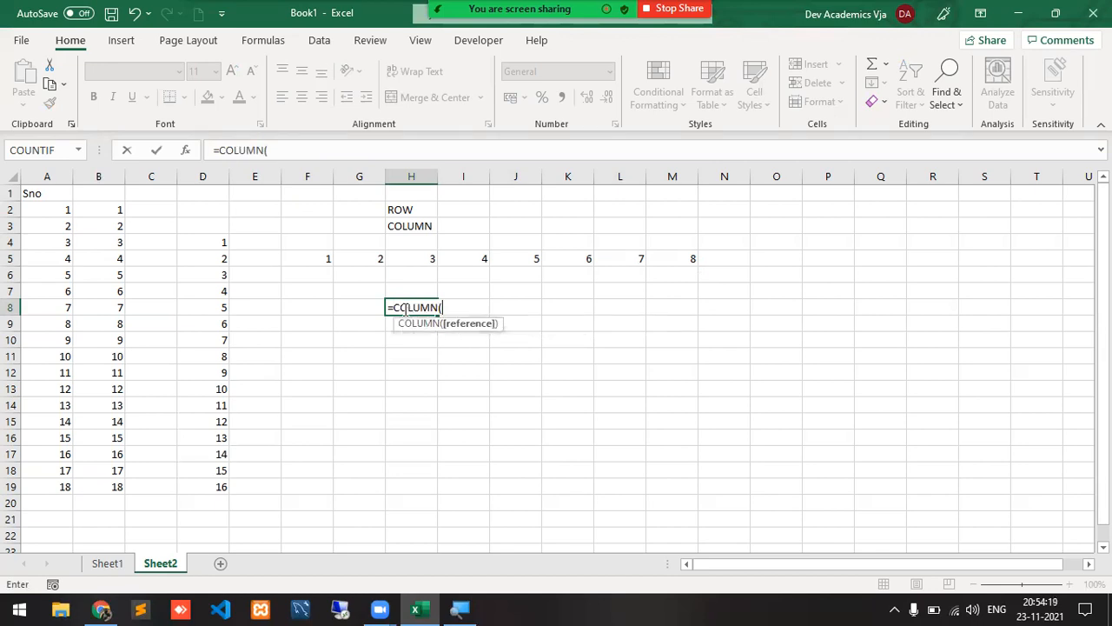
{"action": "type", "text": ")"}
{"action": "key", "text": "Return"}
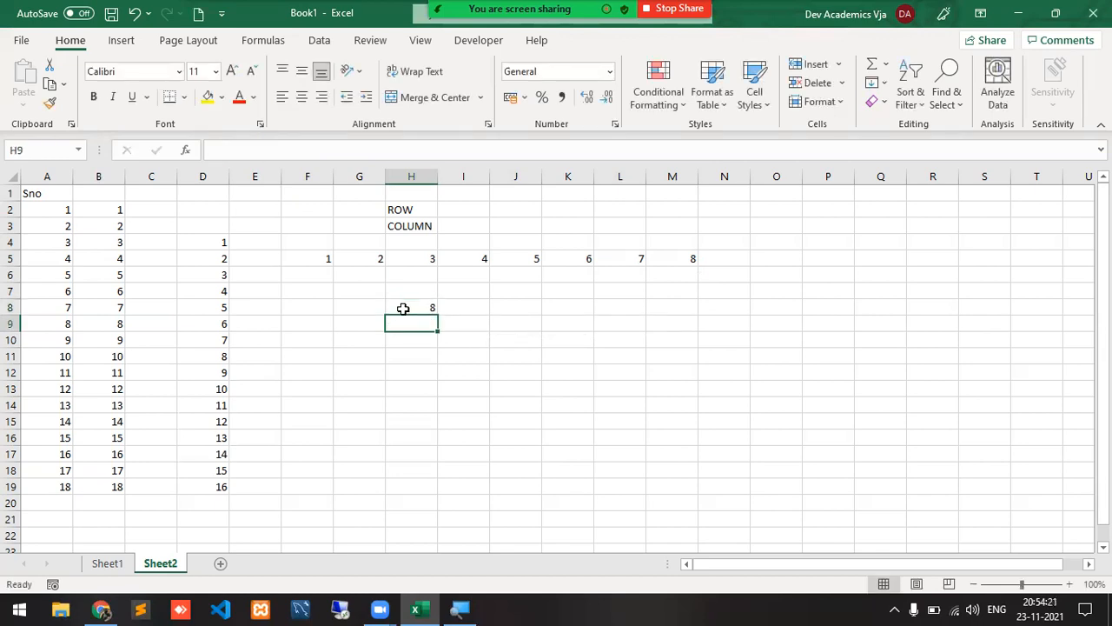
Change the H8 formula to =COLUMN()-7 so numbering starts at 1, and fill it across row 8 to M8.
{"action": "left_click", "coordinate": [404, 308]}
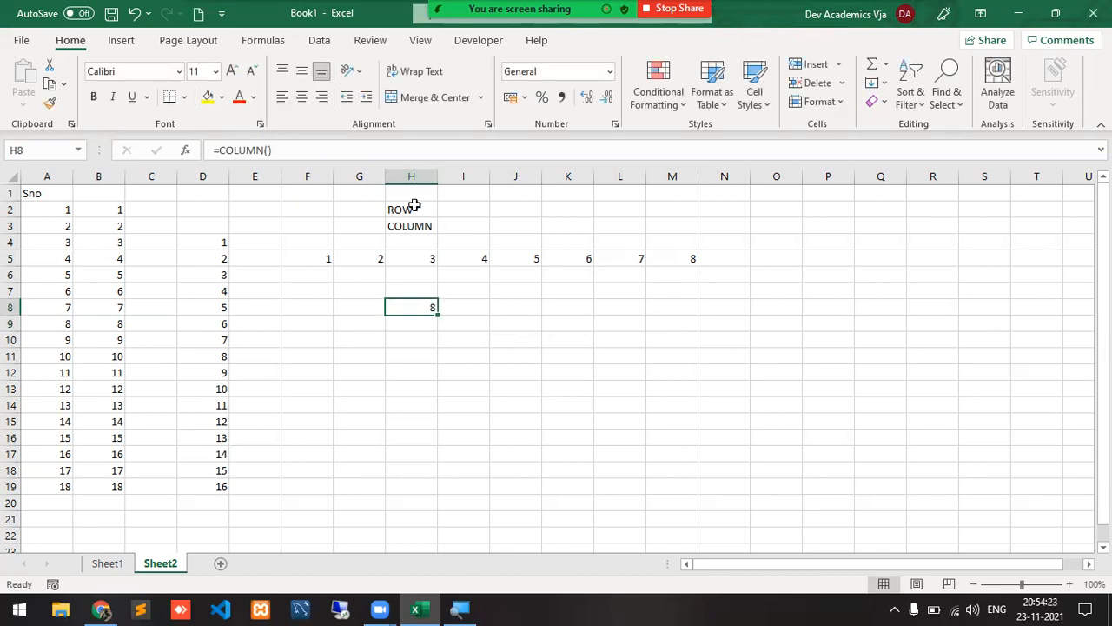
{"action": "left_click", "coordinate": [421, 152]}
{"action": "type", "text": "-7"}
{"action": "key", "text": "Return"}
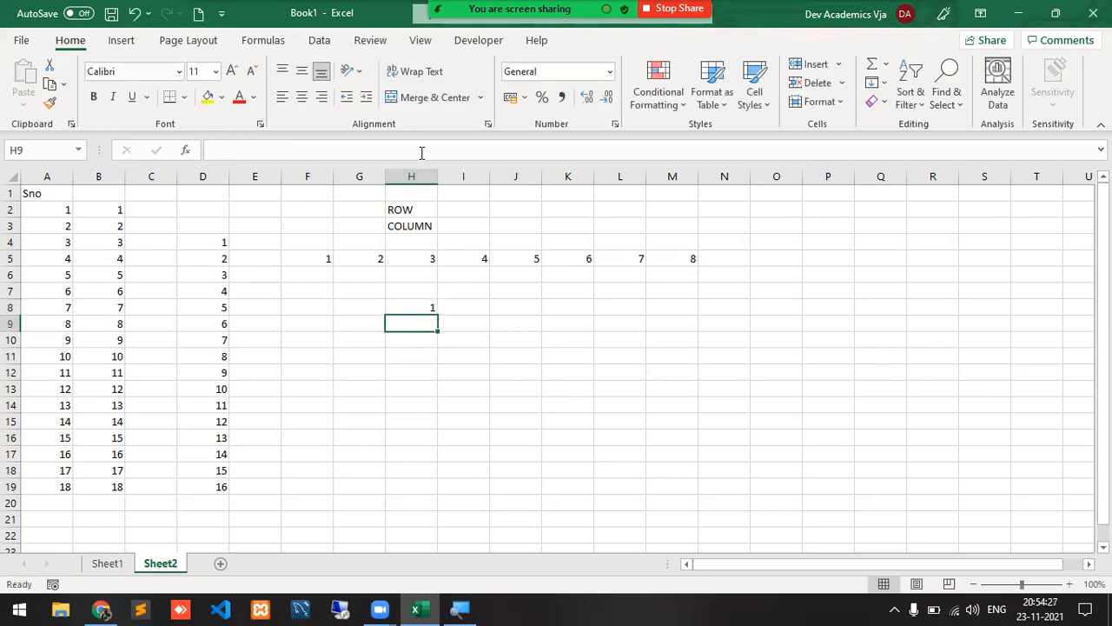
{"action": "key", "text": "Up"}
{"action": "left_click_drag", "start_coordinate": [438, 316], "coordinate": [682, 321]}
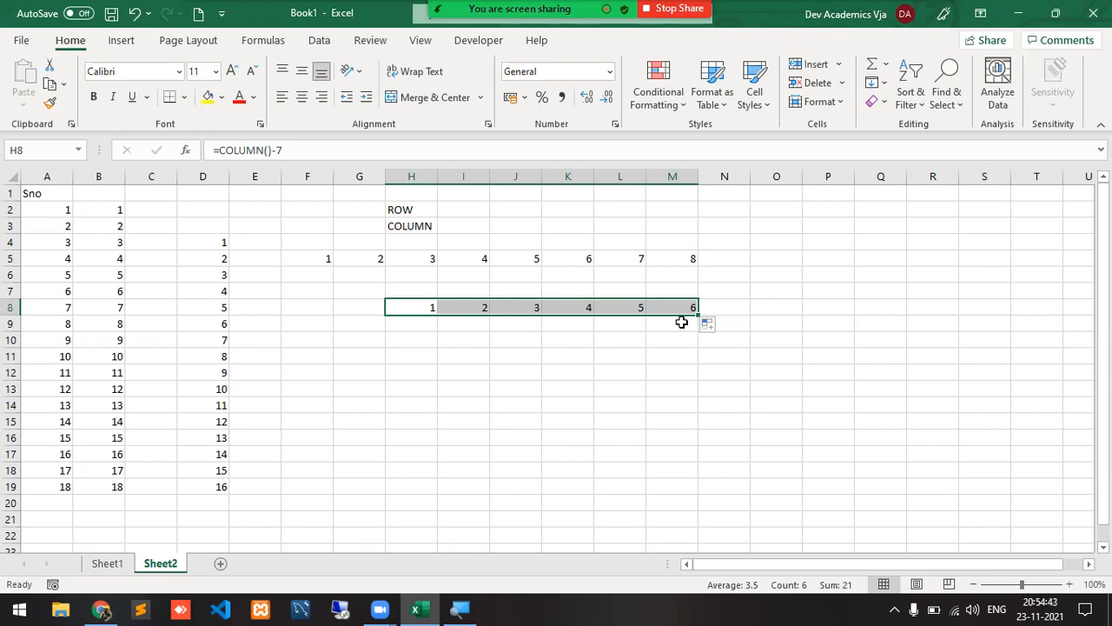
{"action": "key", "text": "Up"}
{"action": "key", "text": "Up"}
{"action": "key", "text": "Up"}
{"action": "key", "text": "Up"}
{"action": "key", "text": "Up"}
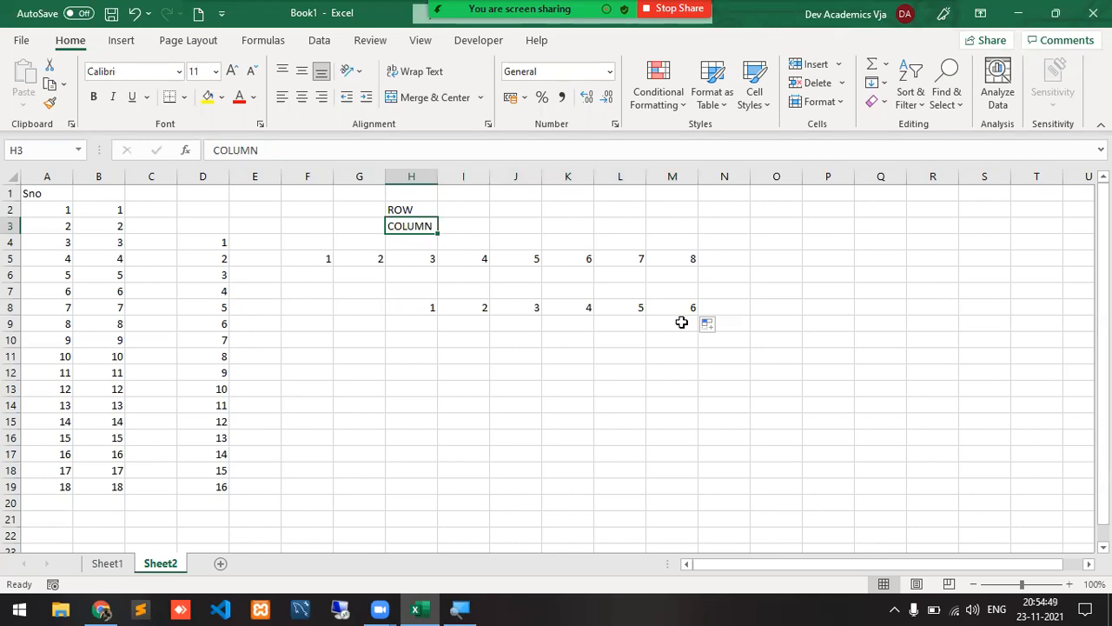
{"action": "key", "text": "Up"}
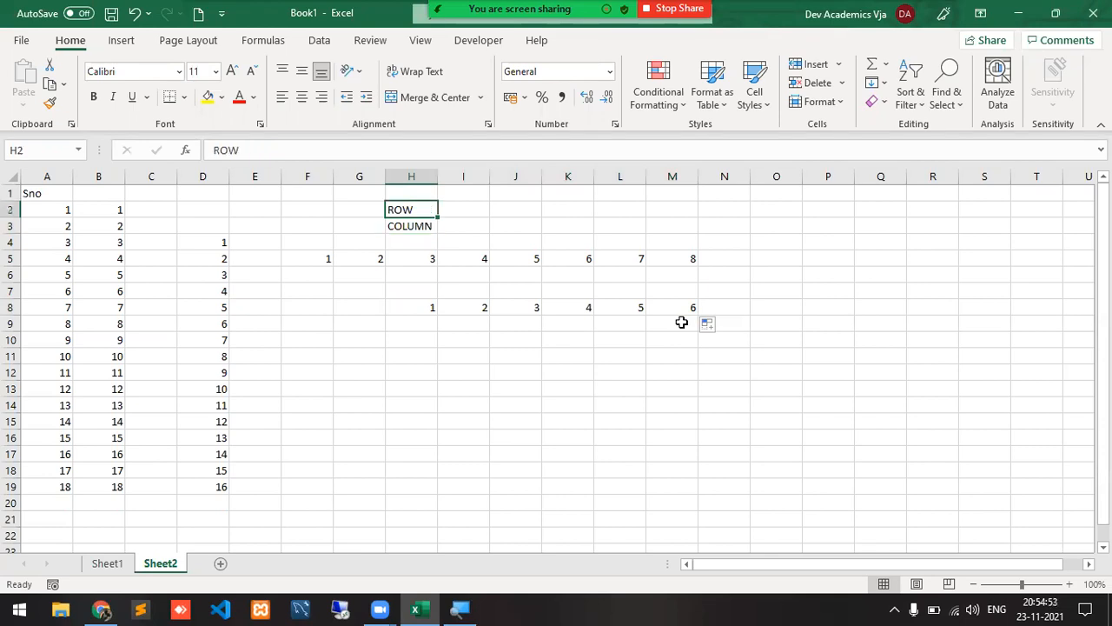
{"action": "key", "text": "Down"}
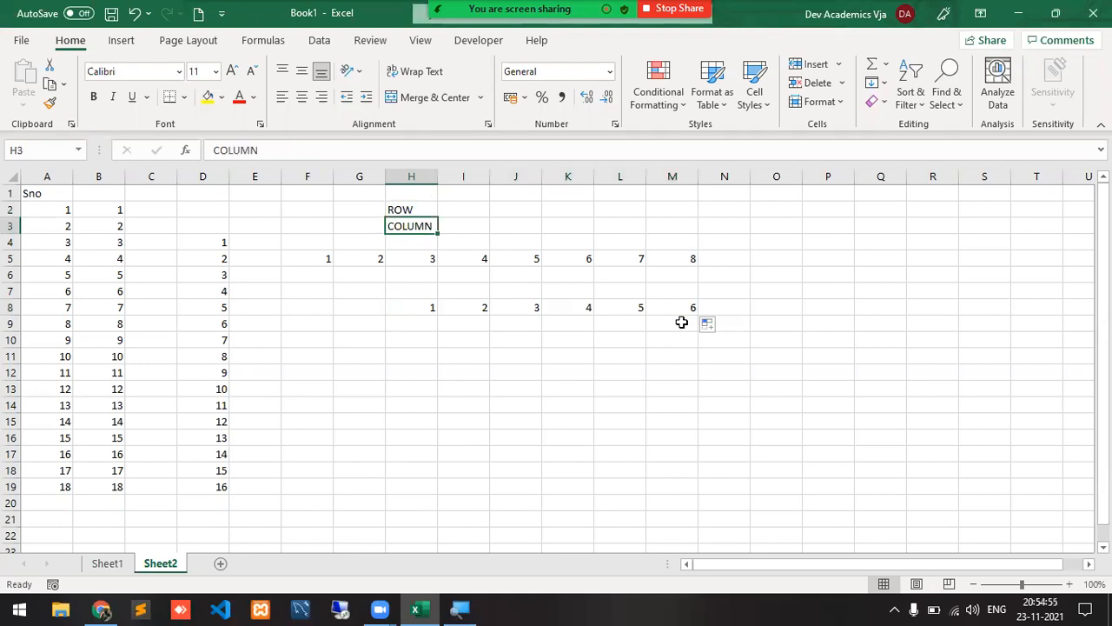
Add a new worksheet and start a SEQUENCE formula in its cell A1.
{"action": "left_click", "coordinate": [221, 565]}
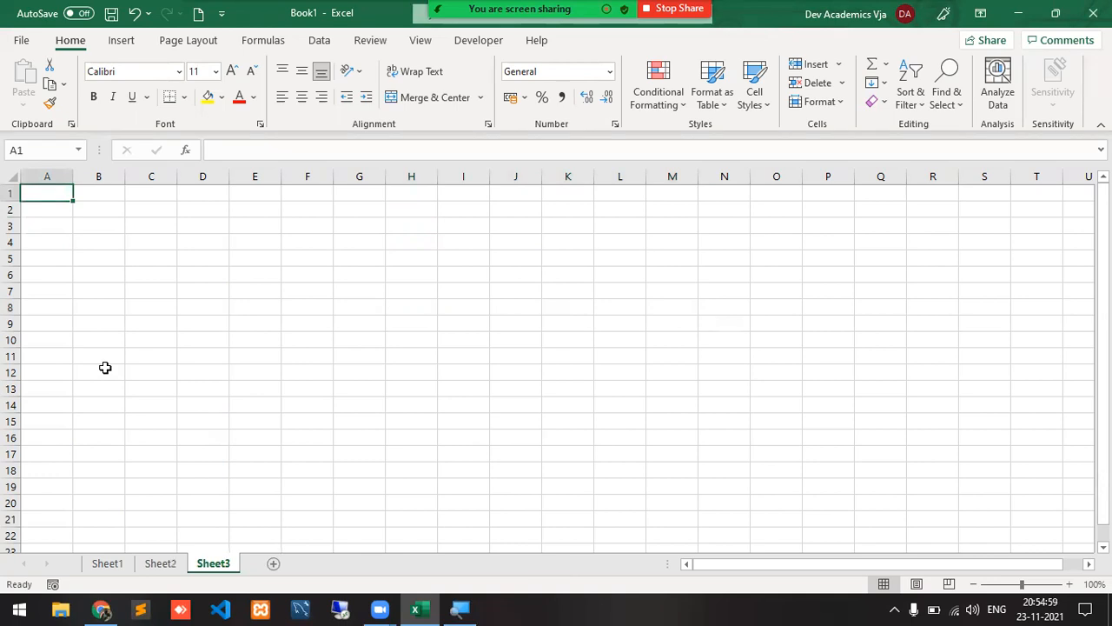
{"action": "type", "text": "=SQ"}
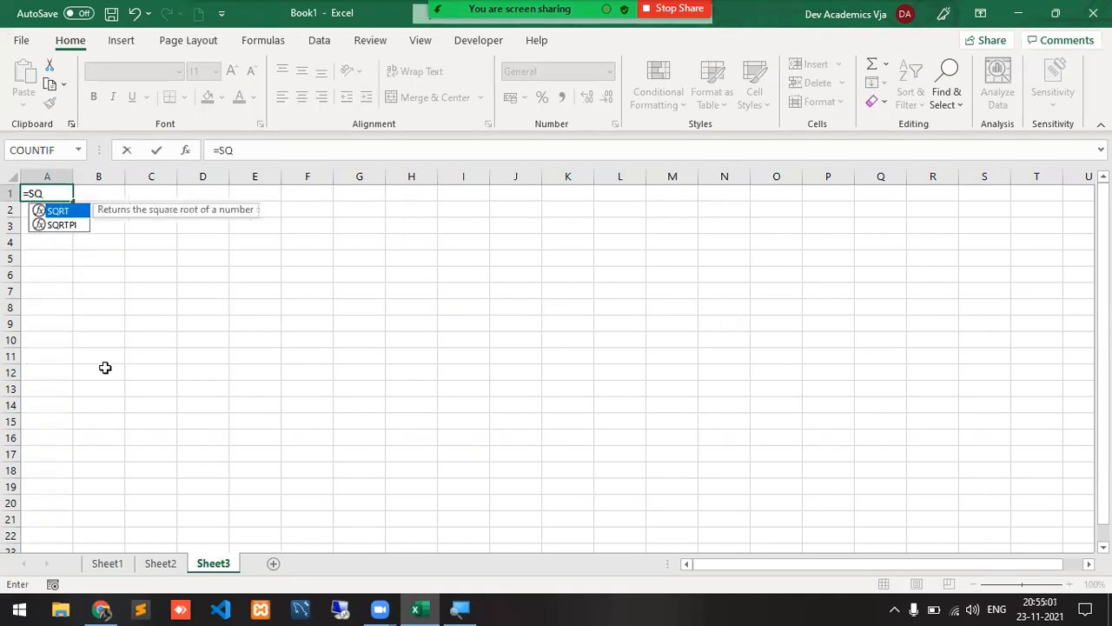
{"action": "key", "text": "BackSpace"}
{"action": "type", "text": "QU"}
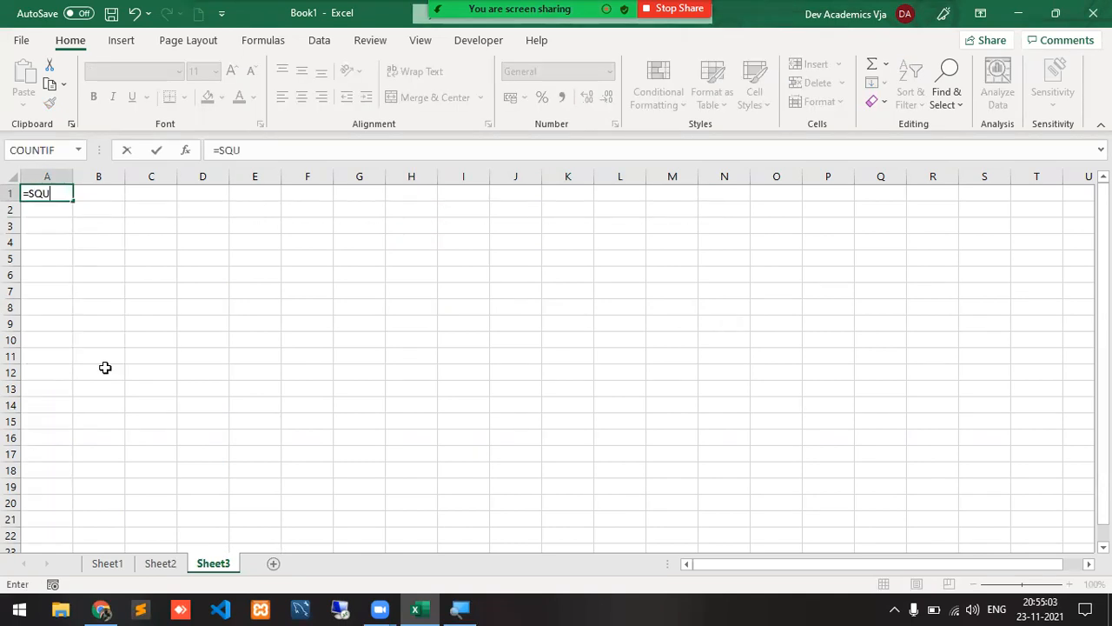
{"action": "key", "text": "BackSpace"}
{"action": "key", "text": "BackSpace"}
{"action": "type", "text": "E"}
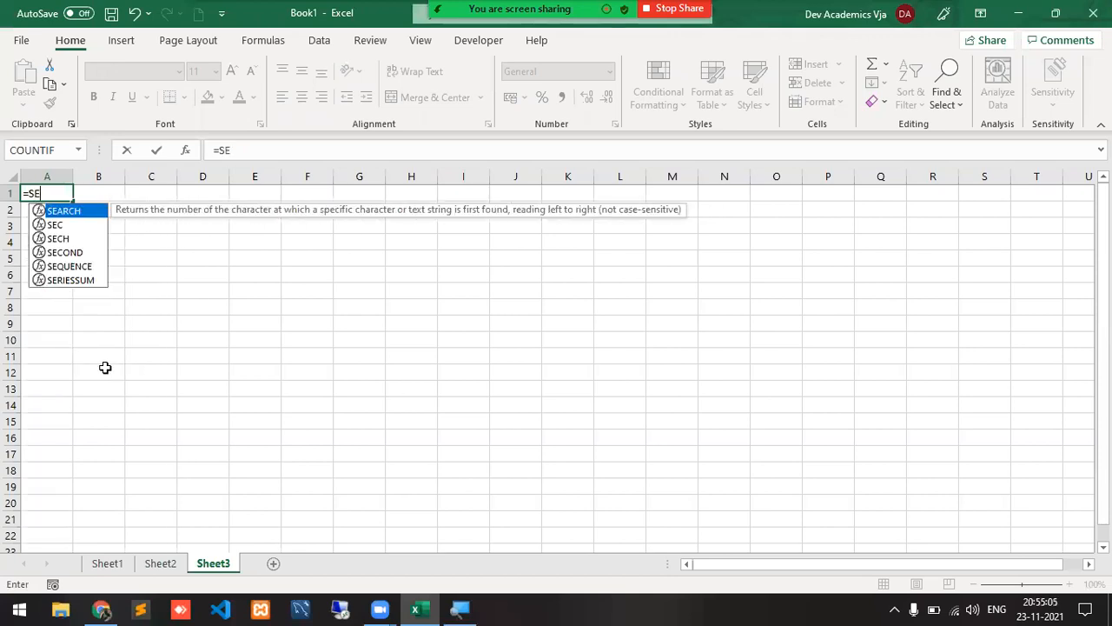
{"action": "key", "text": "Down"}
{"action": "key", "text": "Down"}
{"action": "key", "text": "Down"}
{"action": "key", "text": "Down"}
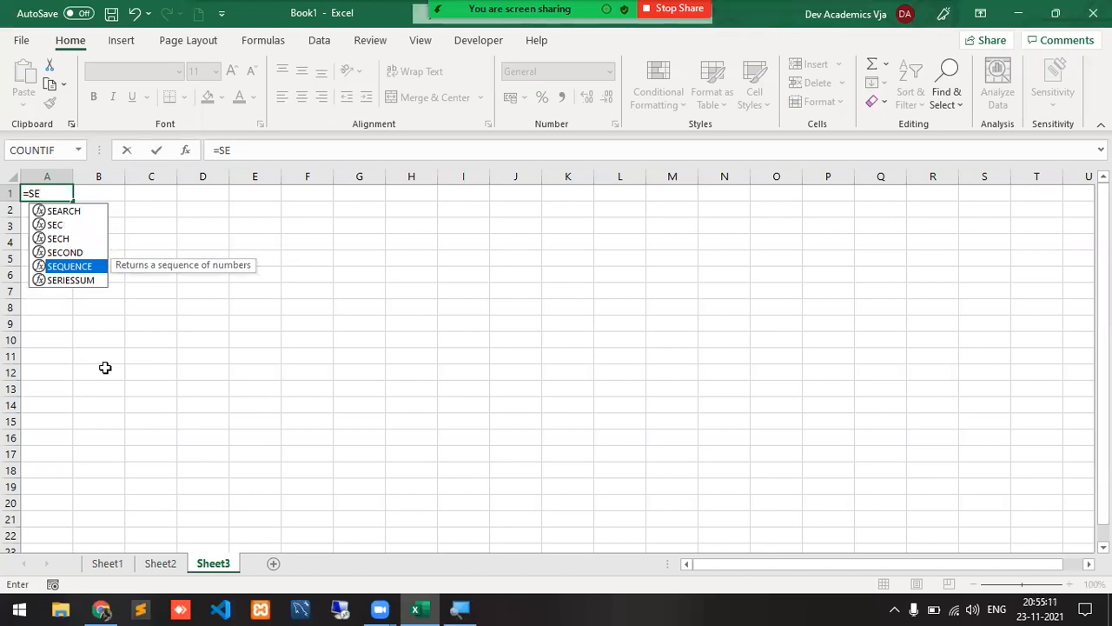
{"action": "key", "text": "Tab"}
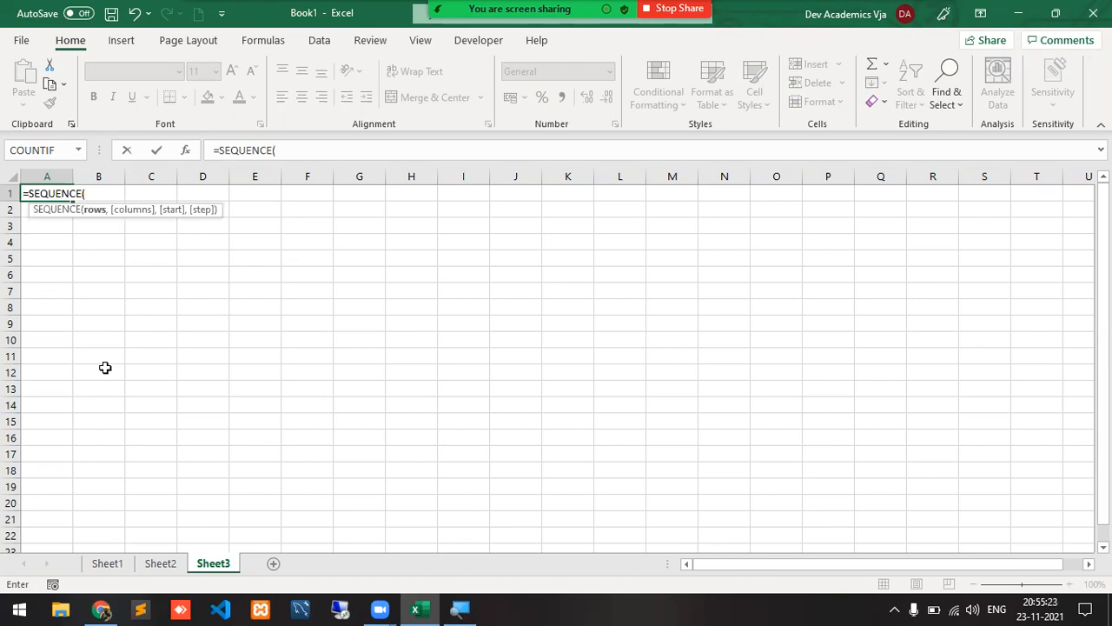
Complete the A1 formula as =SEQUENCE(200,1,1,1) to number 200 rows from 1 in steps of 1.
{"action": "type", "text": "1,1,"}
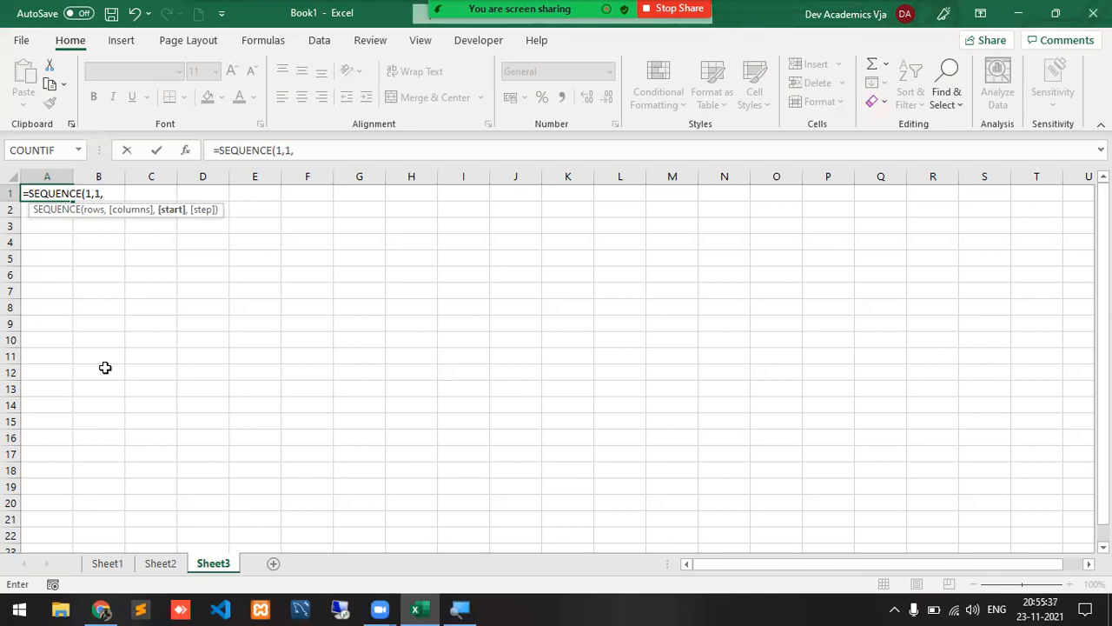
{"action": "key", "text": "BackSpace"}
{"action": "key", "text": "BackSpace"}
{"action": "key", "text": "BackSpace"}
{"action": "key", "text": "BackSpace"}
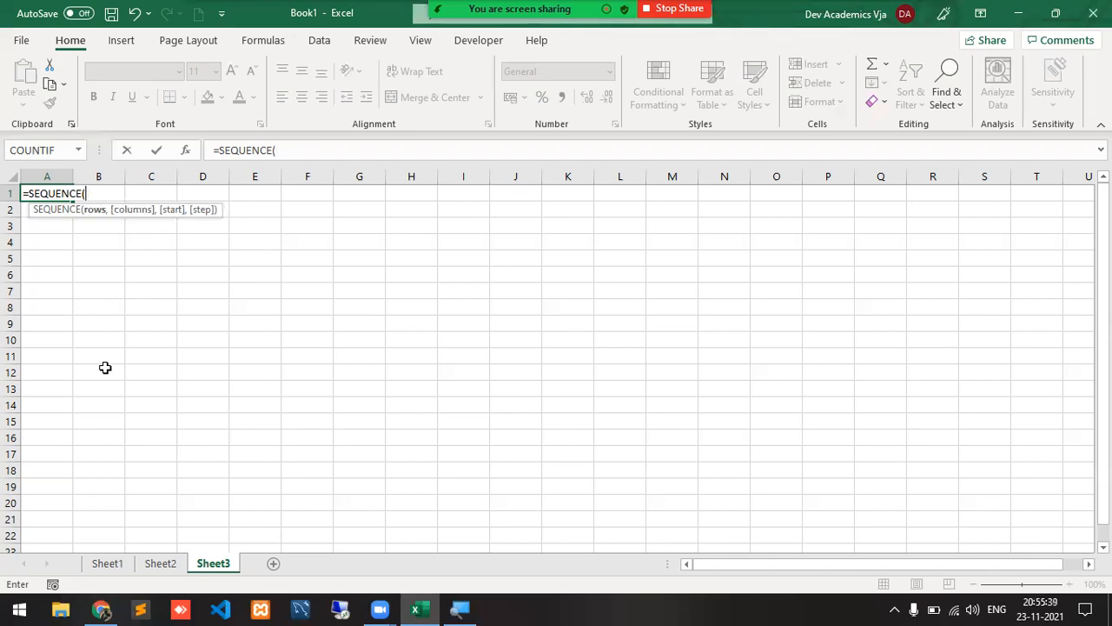
{"action": "type", "text": "200,"}
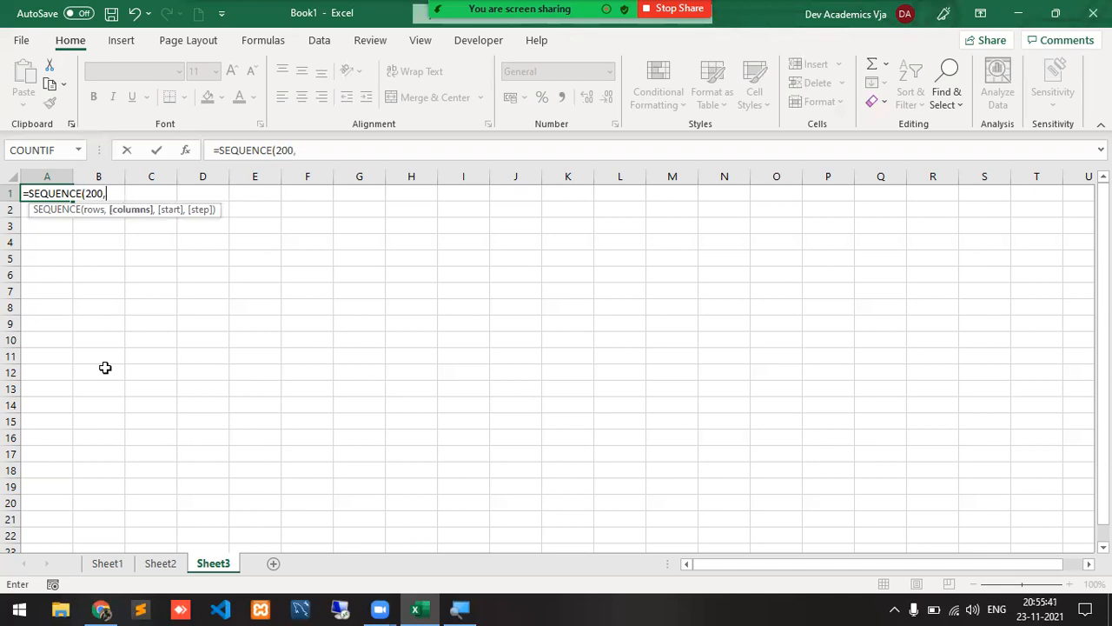
{"action": "type", "text": "1,1,"}
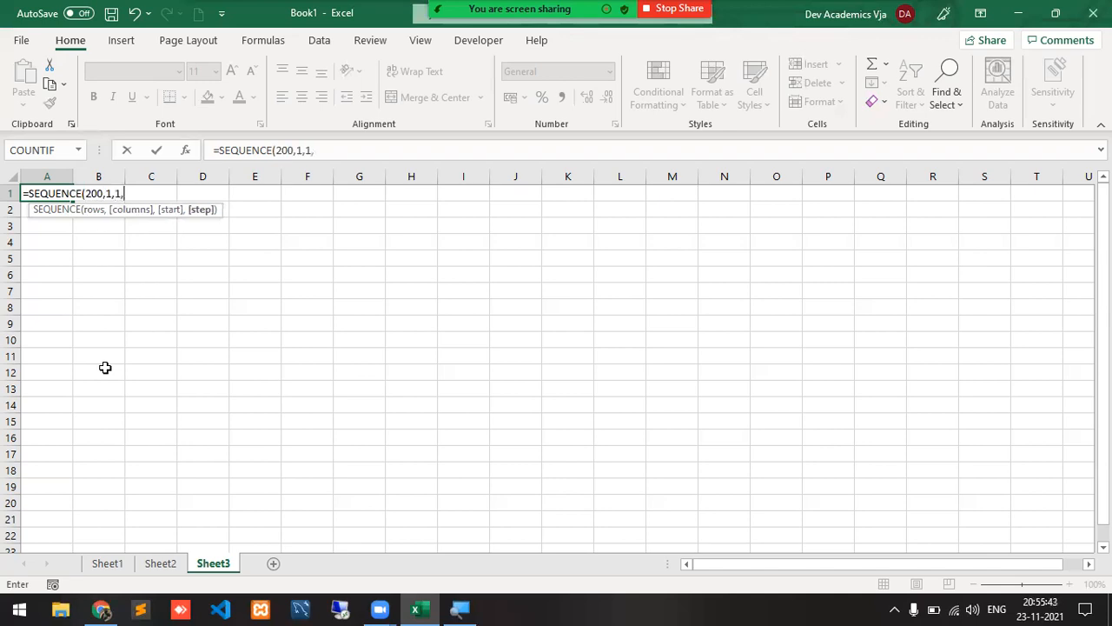
{"action": "type", "text": "1)"}
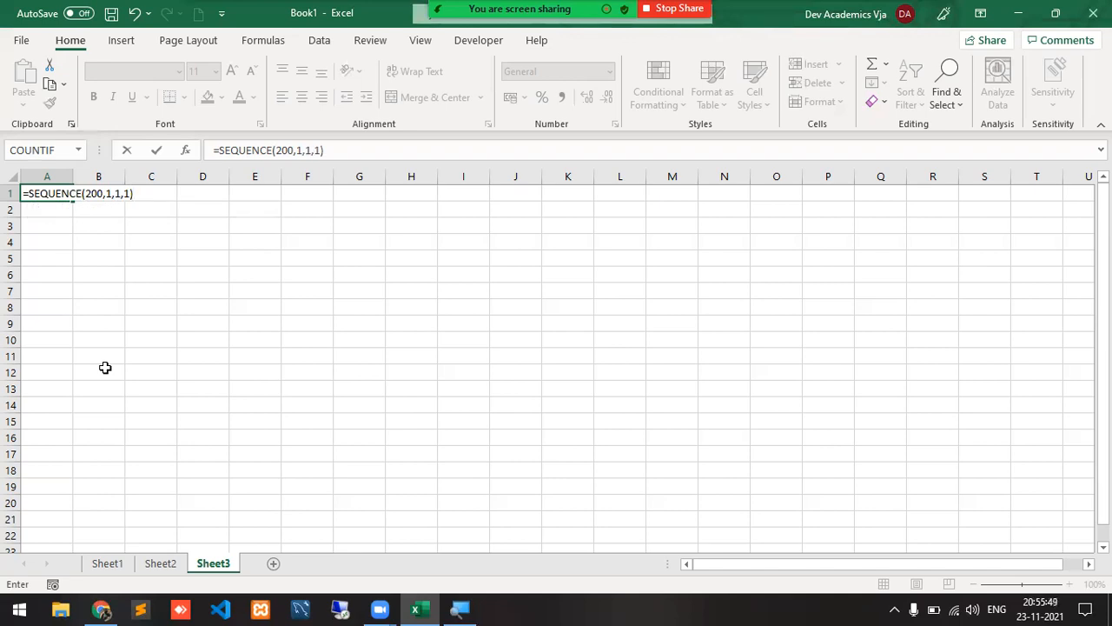
{"action": "key", "text": "Return"}
Check the end of the generated series in column A and inspect the formula shown for its individual cells.
{"action": "key", "text": "ctrl+Down"}
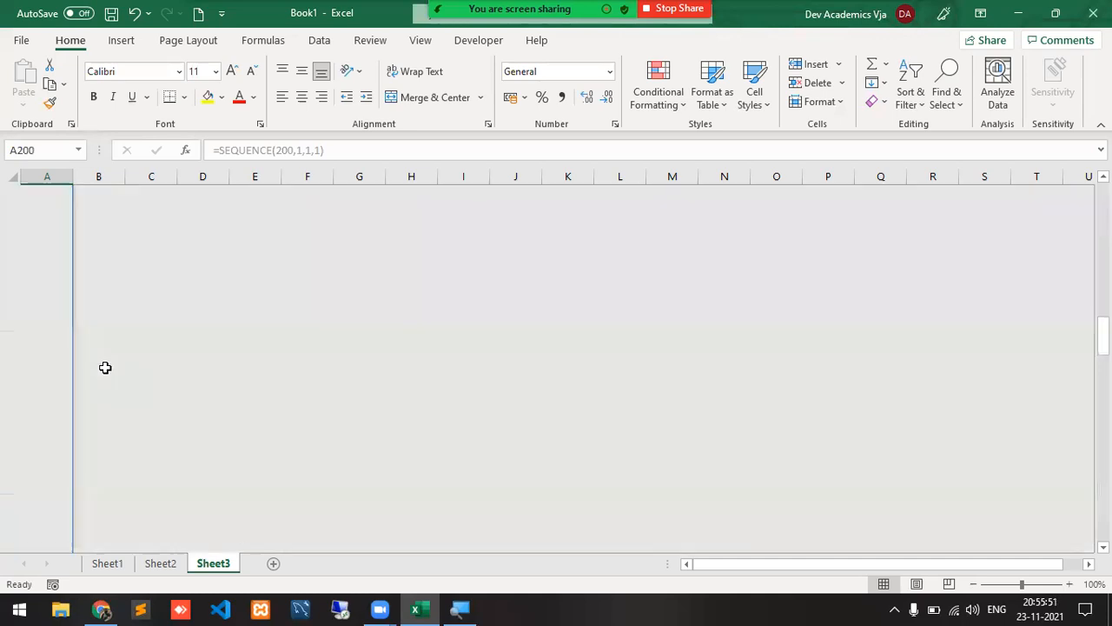
{"action": "key", "text": "ctrl+Up"}
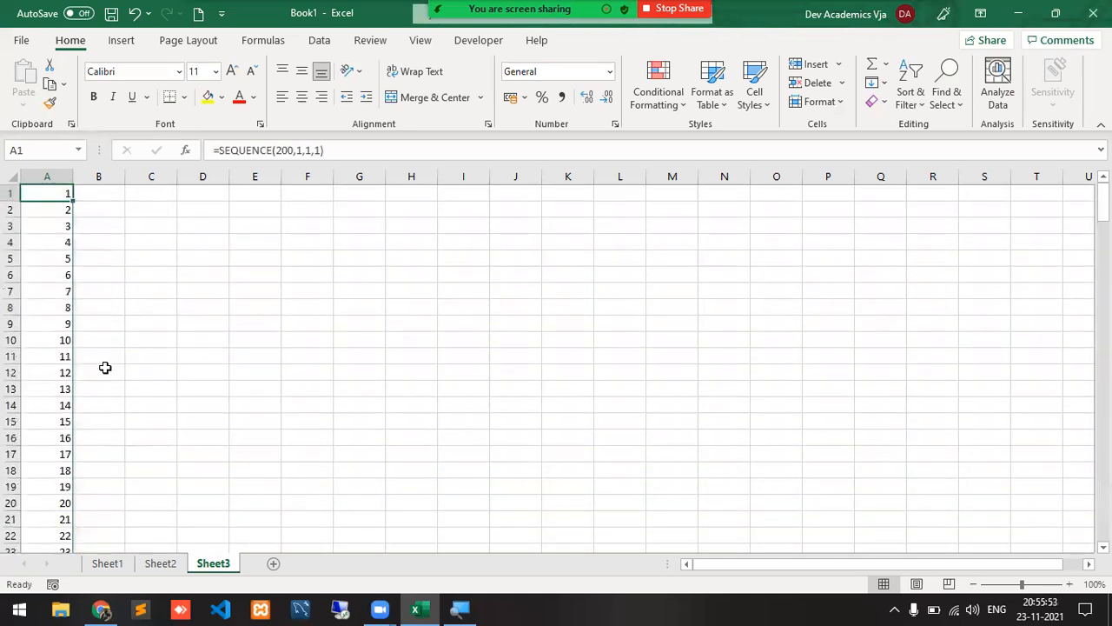
{"action": "key", "text": "Down"}
{"action": "key", "text": "Up"}
{"action": "key", "text": "Down"}
{"action": "key", "text": "Down"}
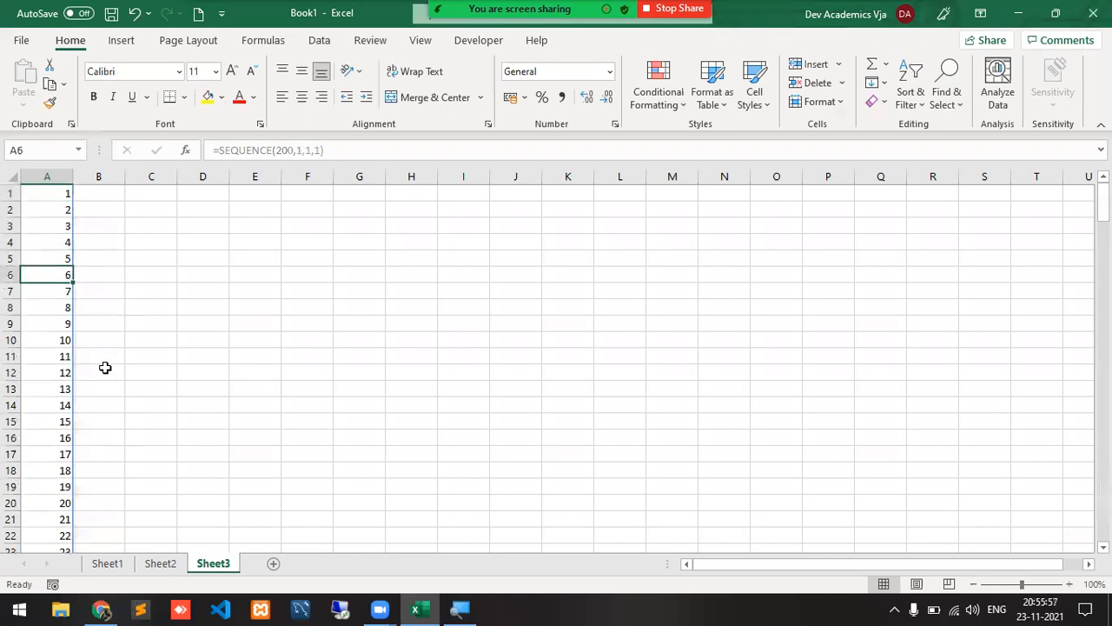
{"action": "key", "text": "Up"}
{"action": "key", "text": "Down"}
{"action": "key", "text": "Down"}
{"action": "key", "text": "Down"}
{"action": "key", "text": "Down"}
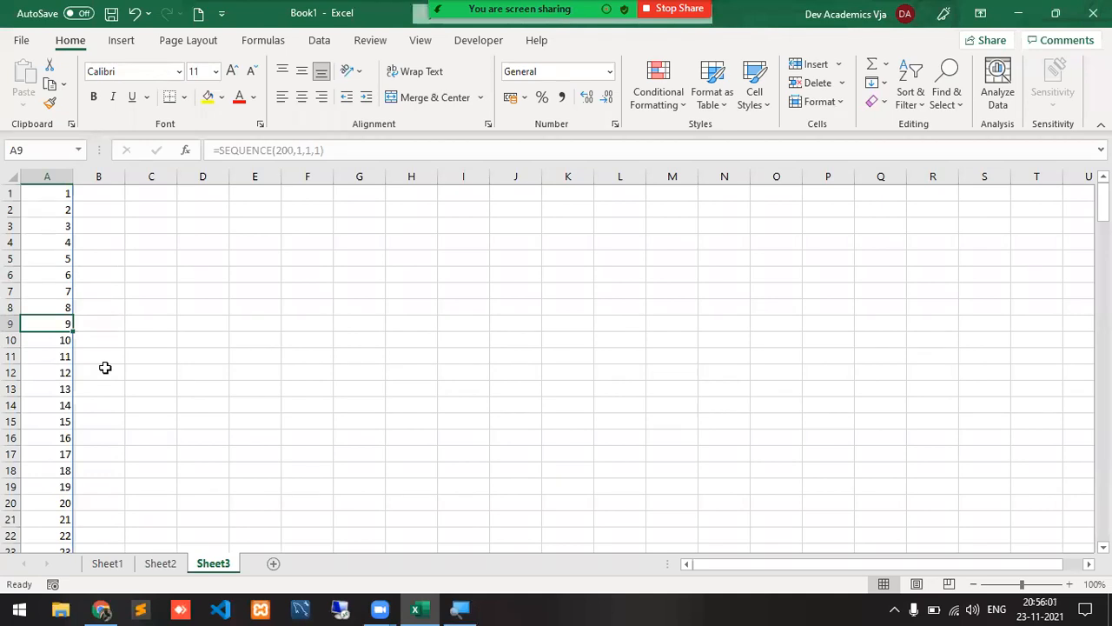
{"action": "key", "text": "Down"}
{"action": "key", "text": "Down"}
{"action": "key", "text": "Down"}
{"action": "key", "text": "Down"}
{"action": "key", "text": "Down"}
{"action": "key", "text": "Down"}
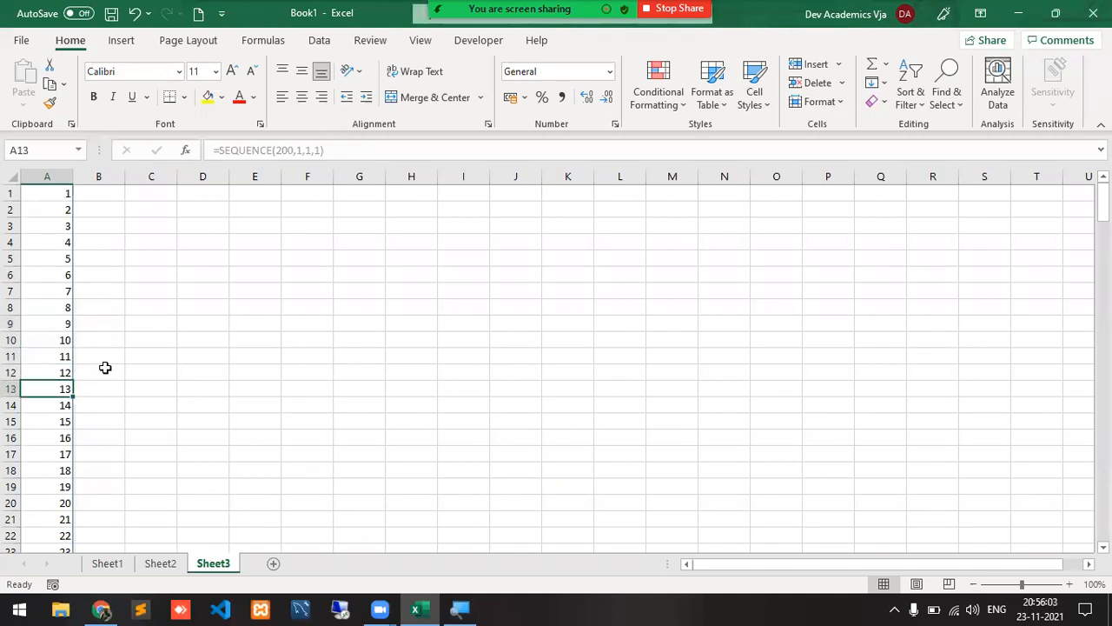
{"action": "key", "text": "Up"}
{"action": "key", "text": "ctrl+Up"}
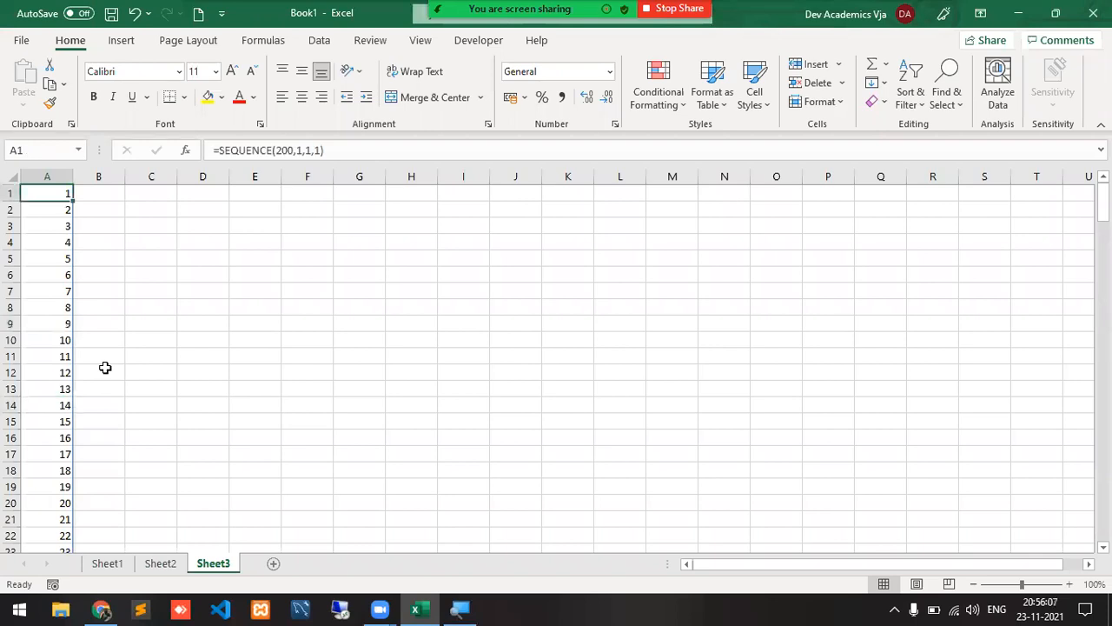
Start a SEQUENCE formula in cell C1.
{"action": "key", "text": "Right"}
{"action": "key", "text": "Right"}
{"action": "type", "text": "="}
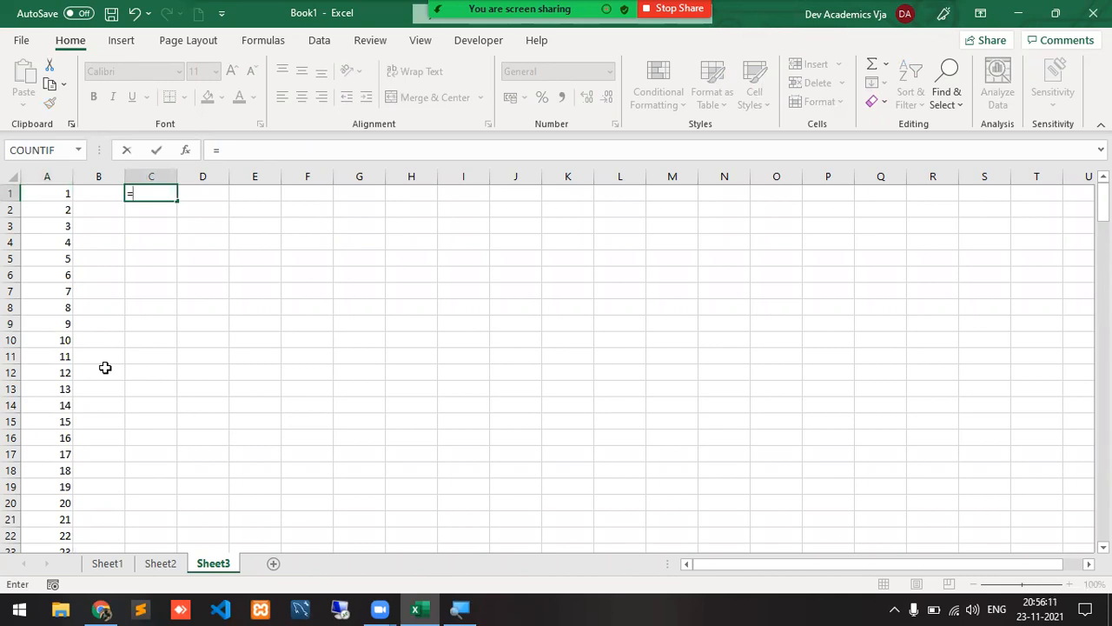
{"action": "type", "text": "SQ"}
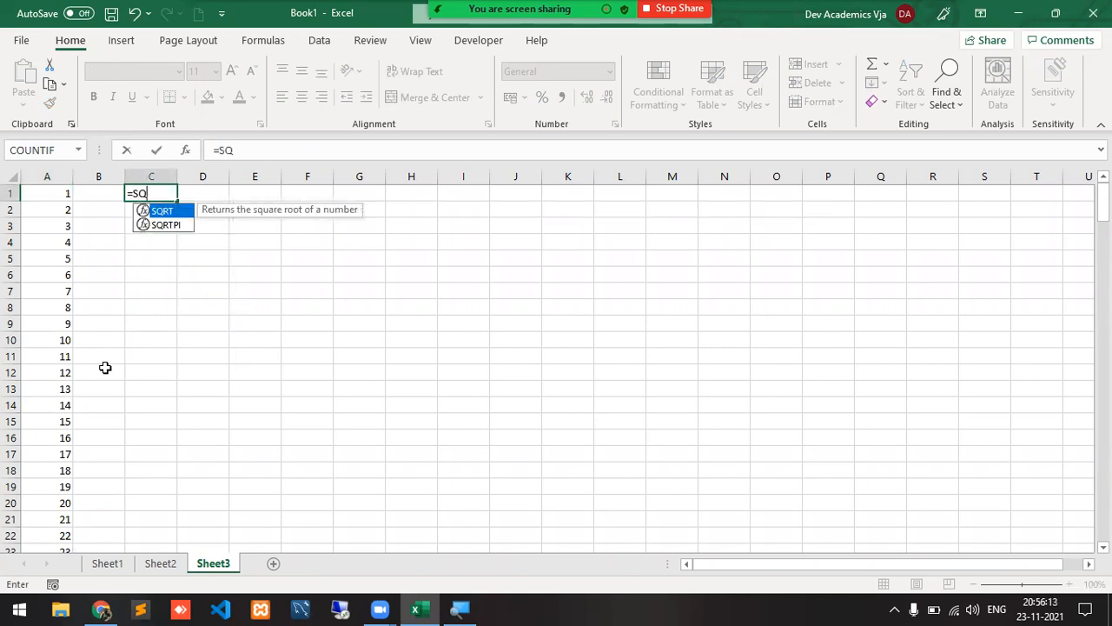
{"action": "key", "text": "BackSpace"}
{"action": "type", "text": "E"}
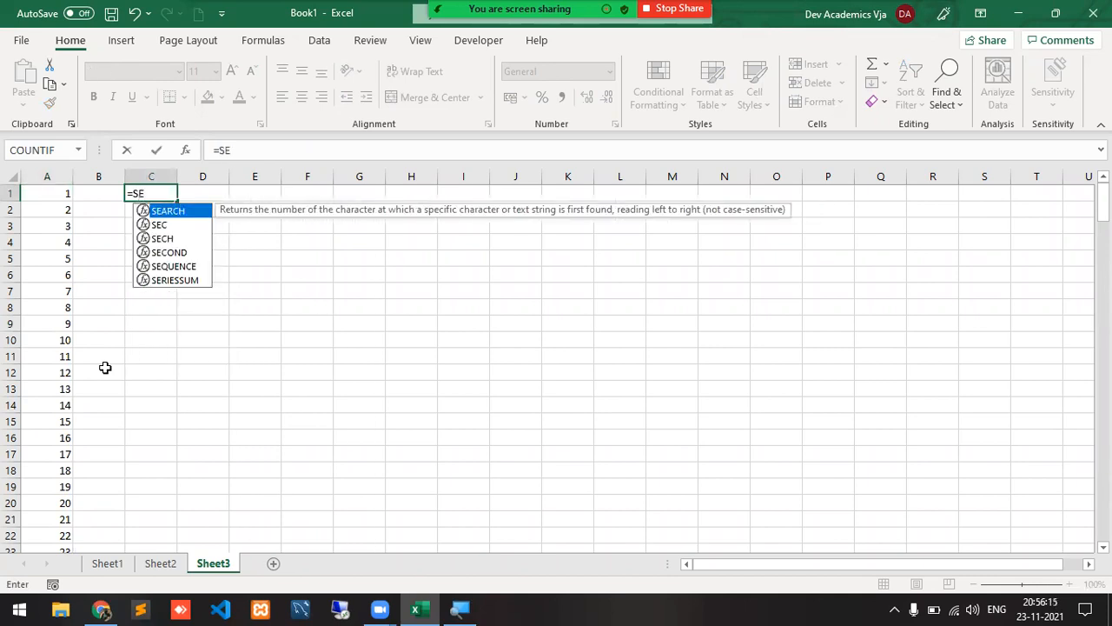
{"action": "key", "text": "Down"}
{"action": "key", "text": "Down"}
{"action": "key", "text": "Down"}
{"action": "key", "text": "Down"}
{"action": "key", "text": "Tab"}
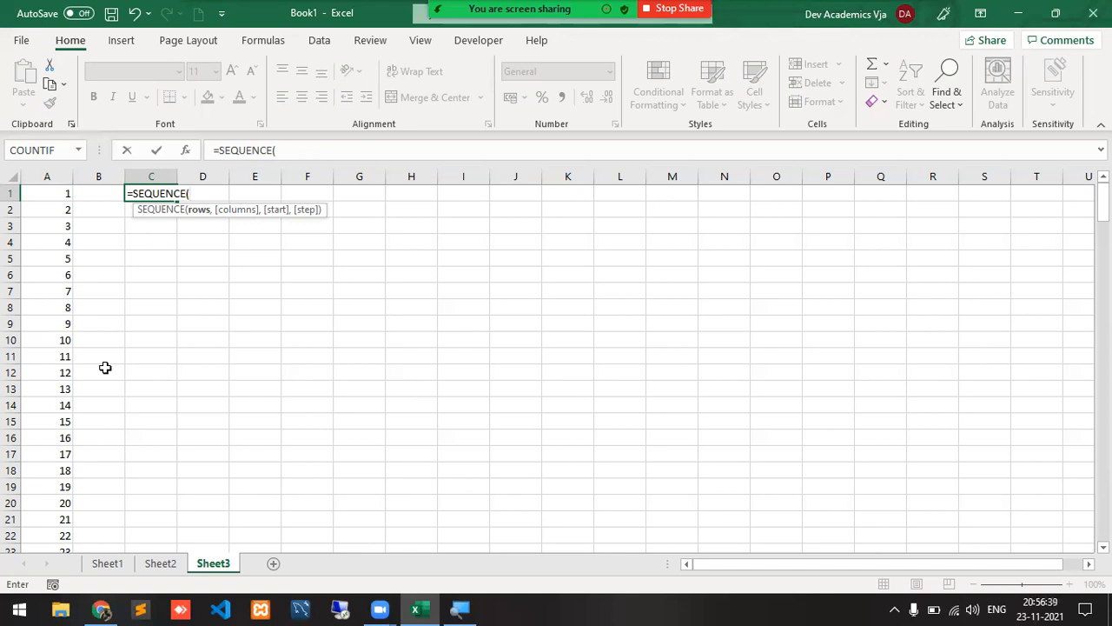
Try the formula =SEQUENCE(200,200,1,1) in C1 to number 200 rows by 200 columns, and undo the entry.
{"action": "type", "text": "1,200"}
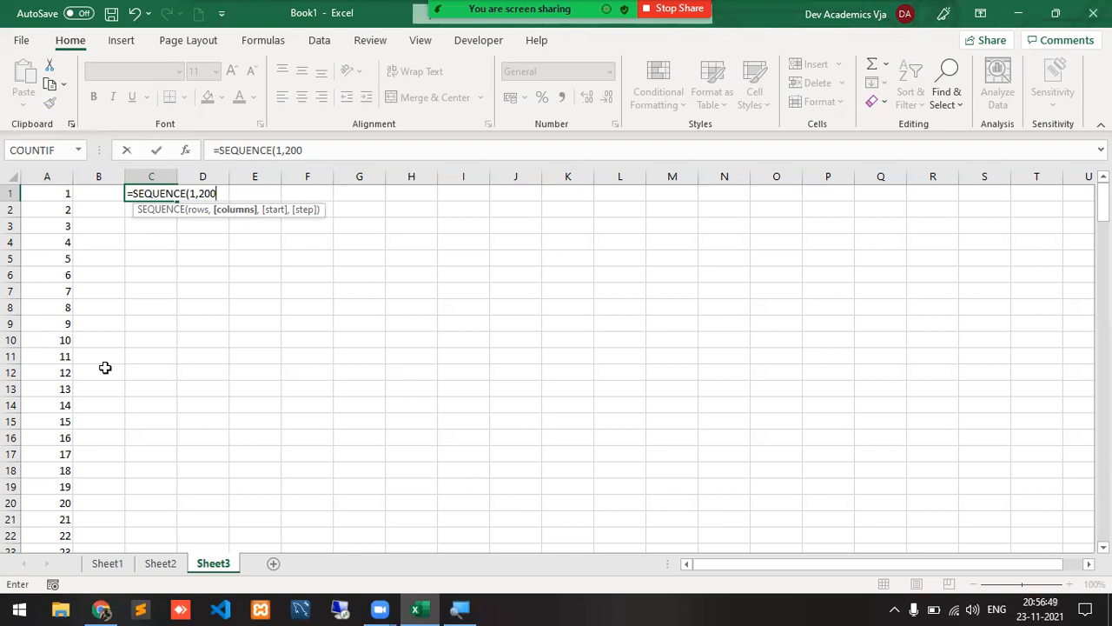
{"action": "key", "text": "BackSpace"}
{"action": "key", "text": "BackSpace"}
{"action": "key", "text": "BackSpace"}
{"action": "key", "text": "BackSpace"}
{"action": "key", "text": "BackSpace"}
{"action": "type", "text": "200,"}
{"action": "key", "text": "BackSpace"}
{"action": "key", "text": "BackSpace"}
{"action": "key", "text": "BackSpace"}
{"action": "key", "text": "BackSpace"}
{"action": "key", "text": "BackSpace"}
{"action": "type", "text": "200,200"}
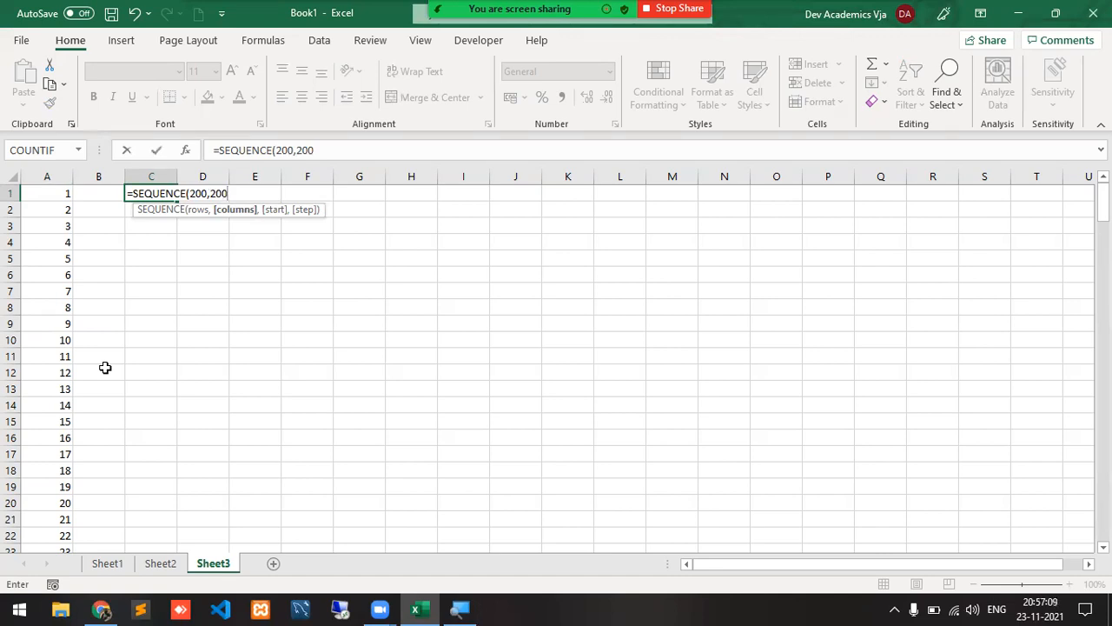
{"action": "type", "text": ","}
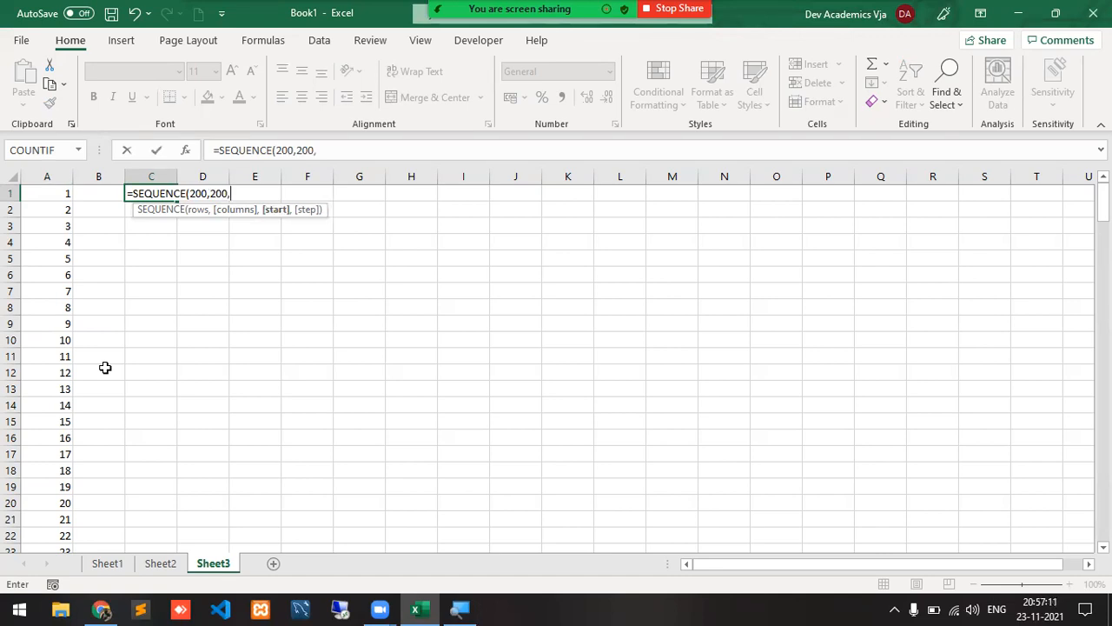
{"action": "type", "text": "1,1)"}
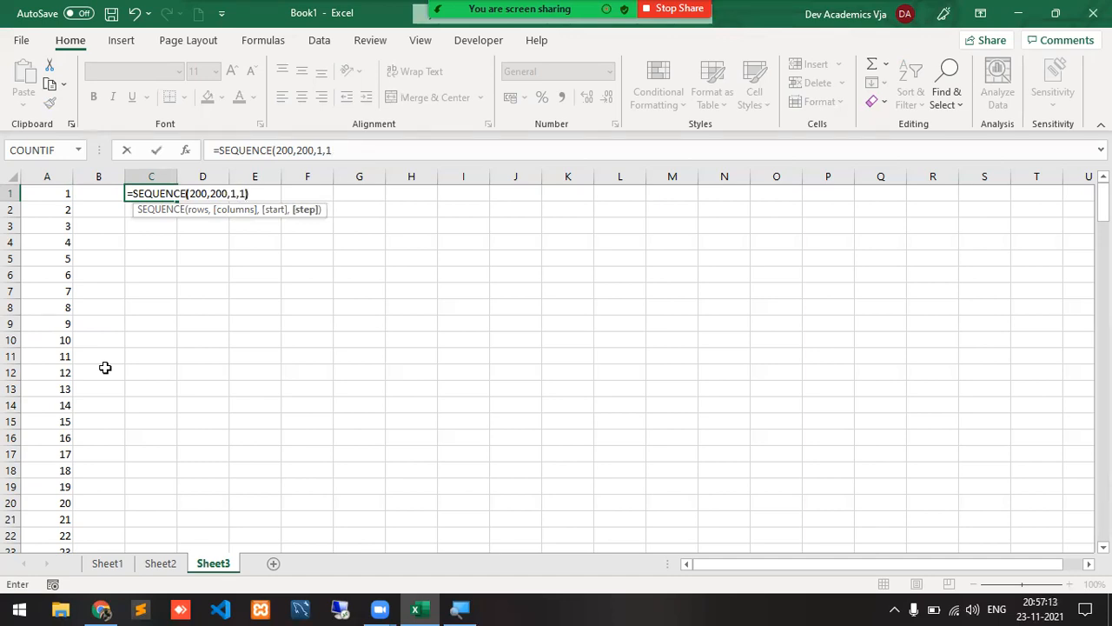
{"action": "key", "text": "Return"}
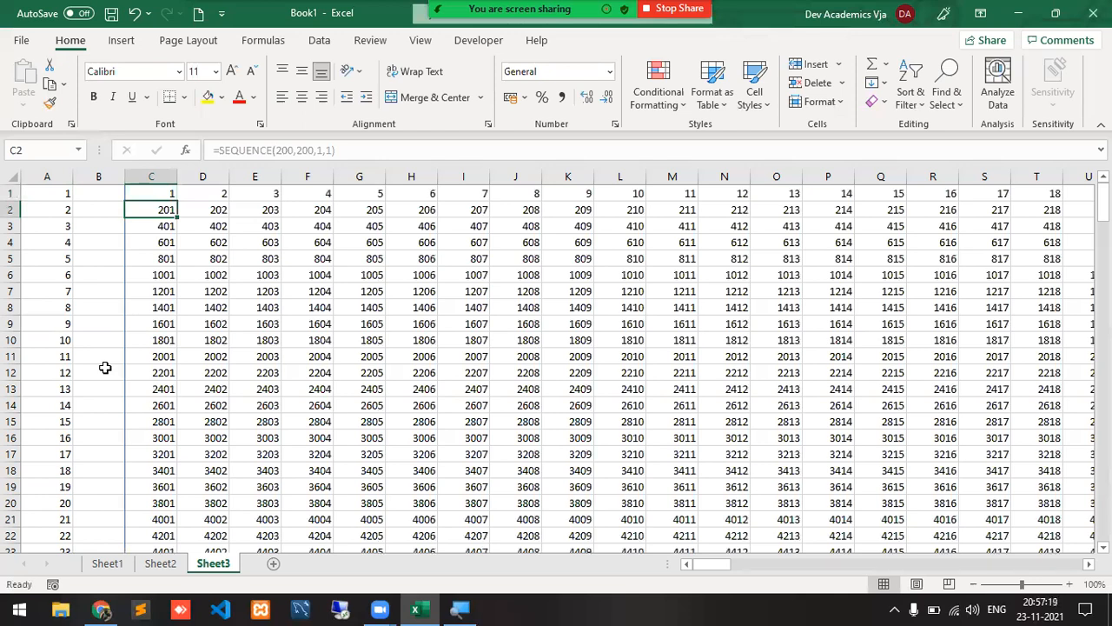
{"action": "key", "text": "ctrl+z"}
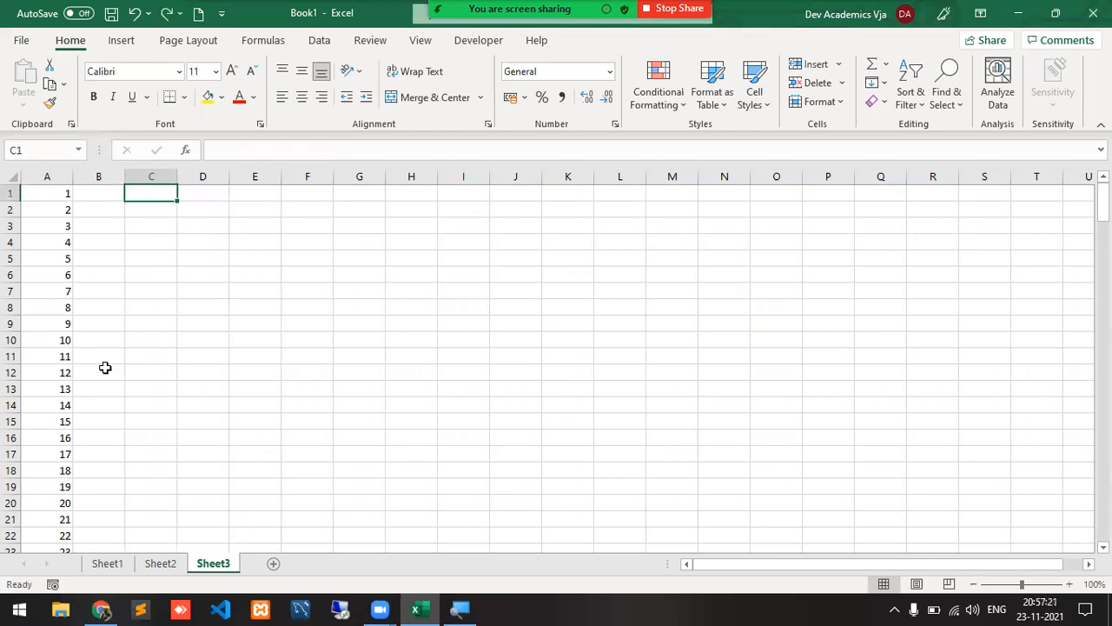
{"action": "type", "text": "=SE"}
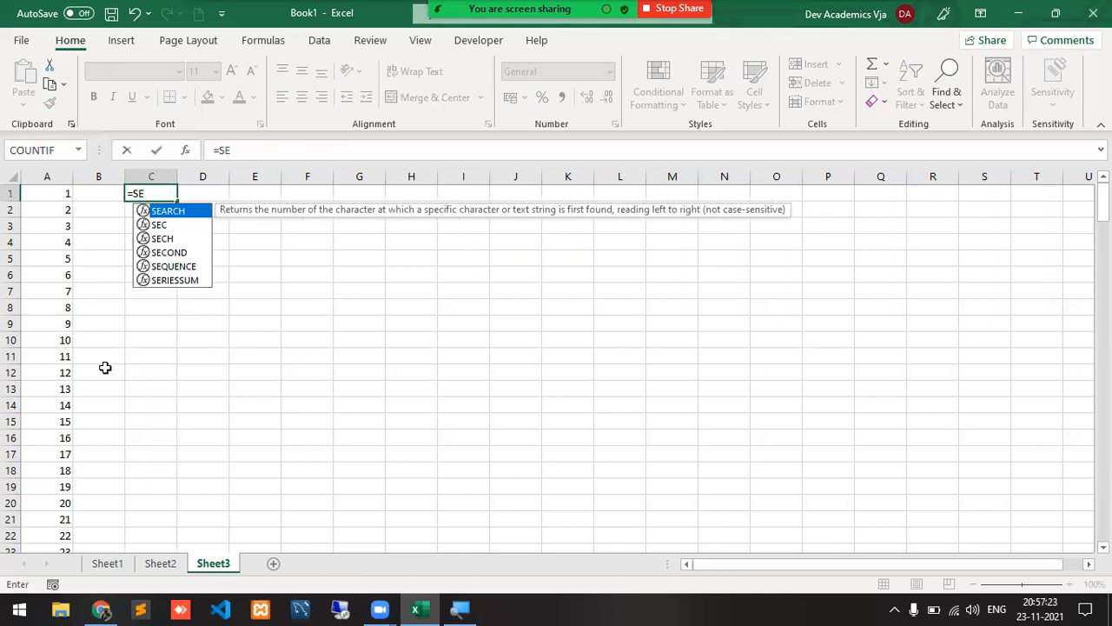
{"action": "key", "text": "Down"}
{"action": "key", "text": "Down"}
{"action": "key", "text": "Down"}
{"action": "key", "text": "Down"}
{"action": "key", "text": "Tab"}
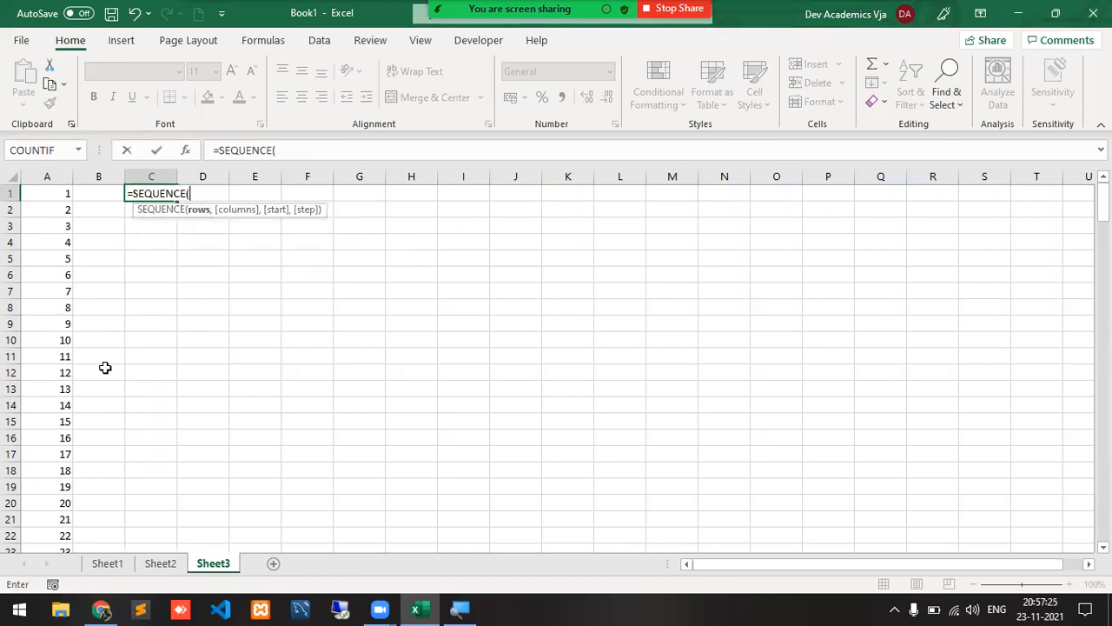
{"action": "key", "text": "Escape"}
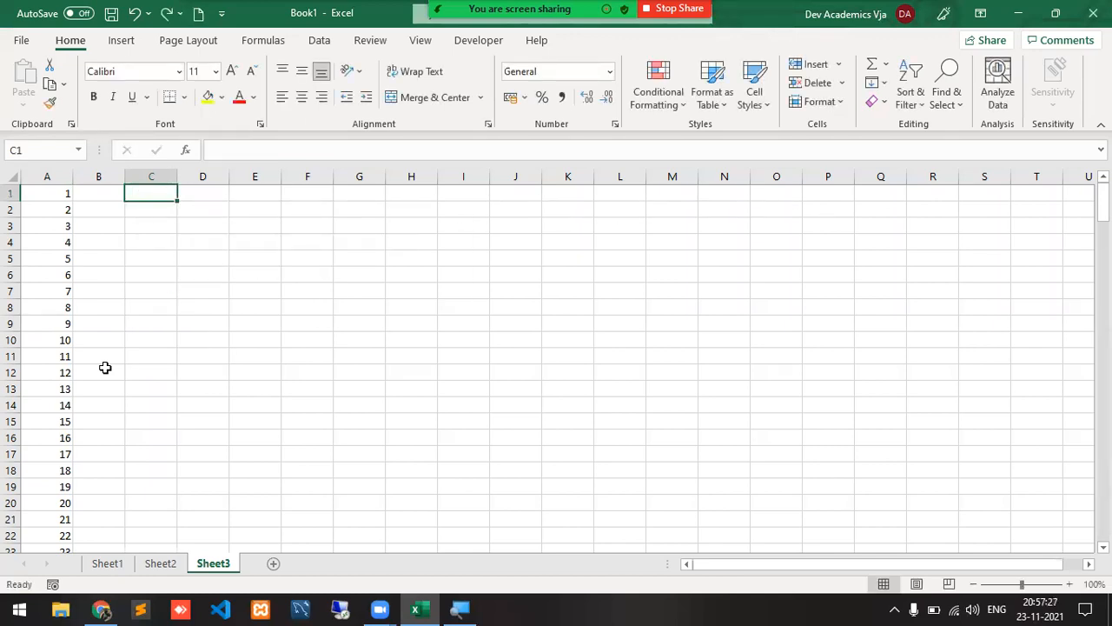
Launch Excel 2013 and create a blank workbook.
{"action": "key", "text": "super"}
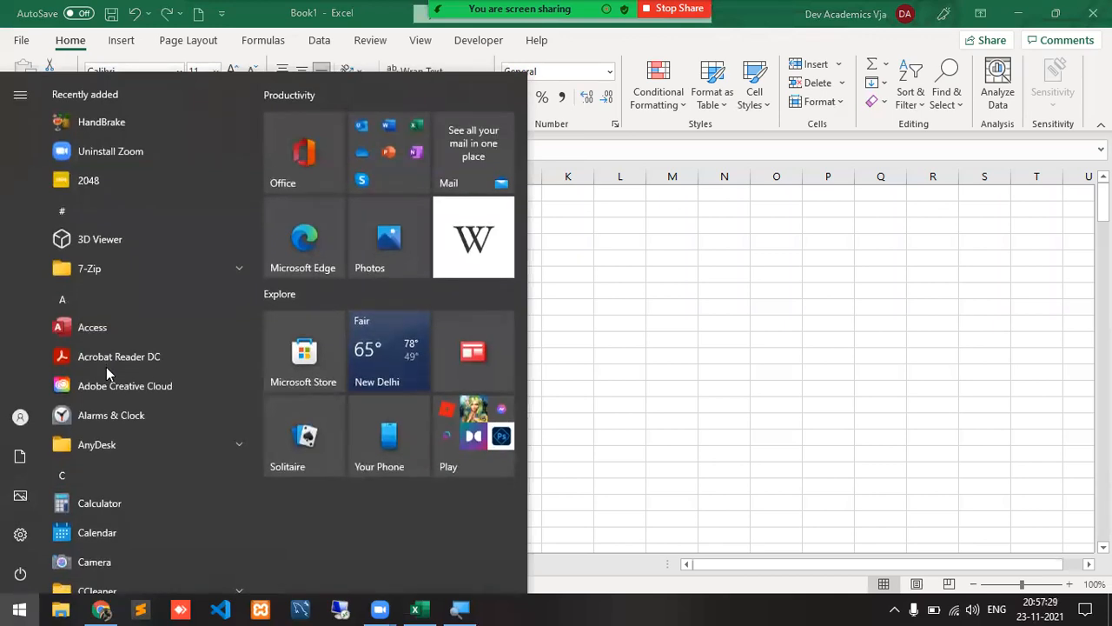
{"action": "type", "text": "EXCEL"}
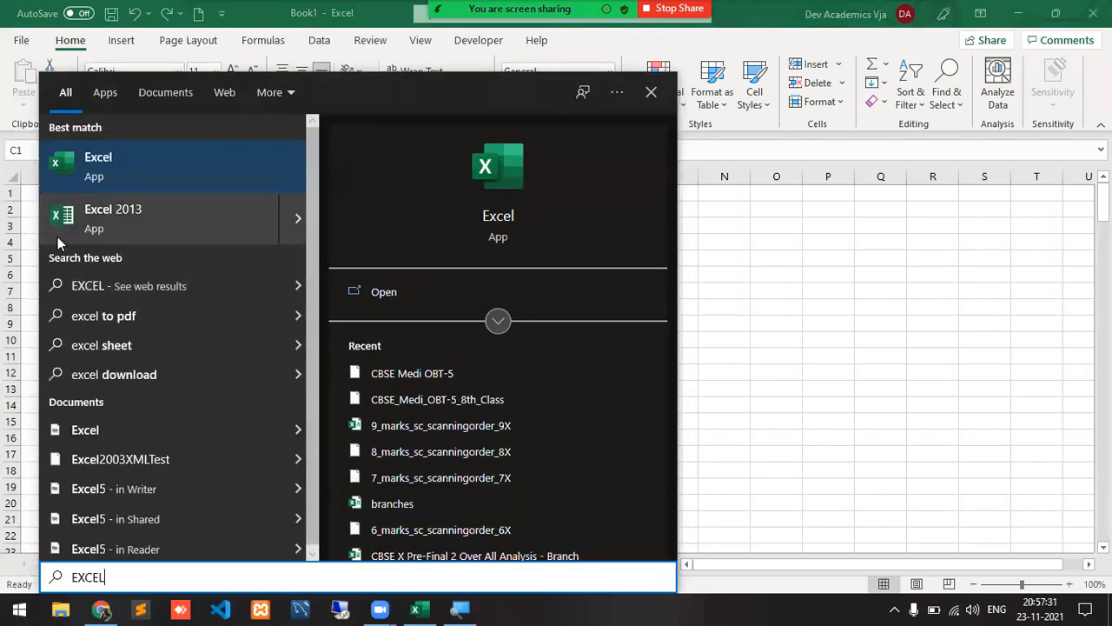
{"action": "left_click", "coordinate": [81, 225]}
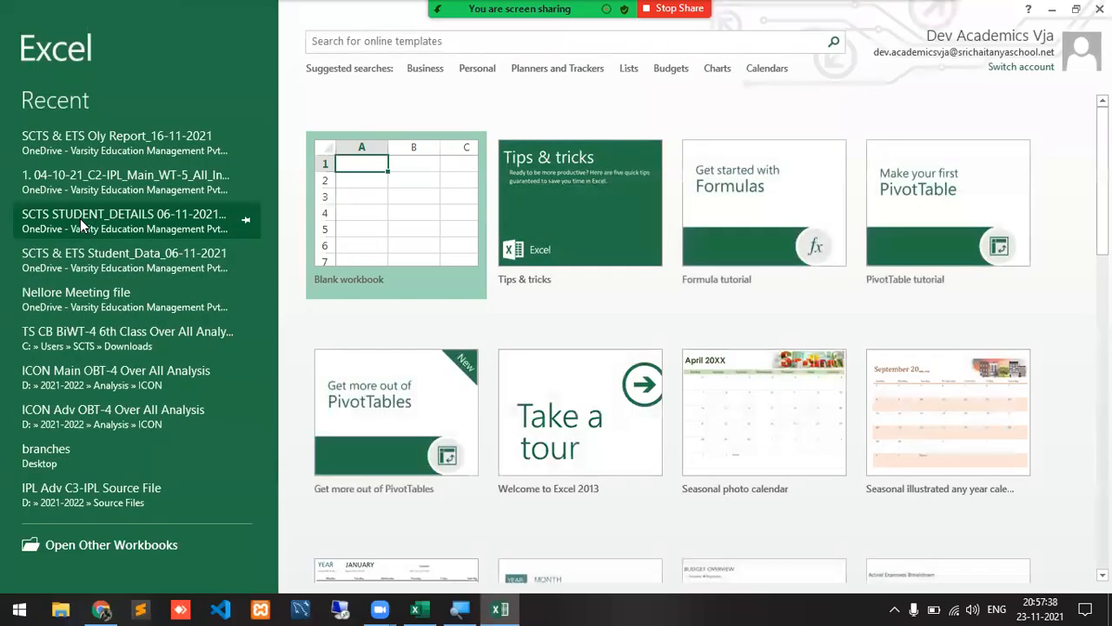
{"action": "left_click", "coordinate": [400, 221]}
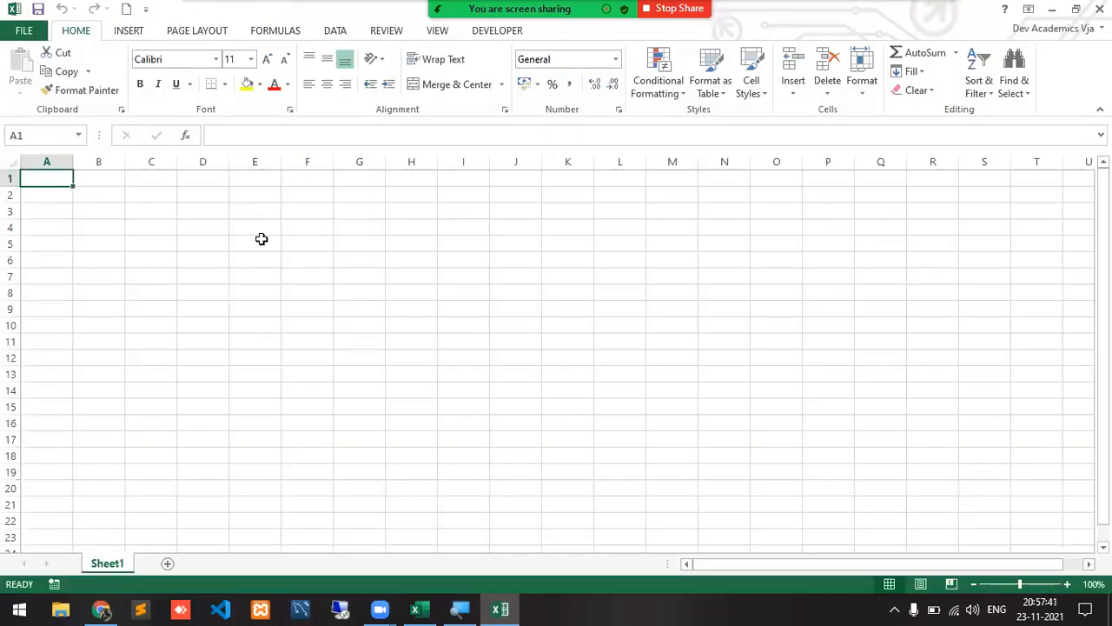
Look for SEQUENCE among the functions suggested for =SE in cell A1, and close Excel 2013 without keeping the entry.
{"action": "type", "text": "=SE"}
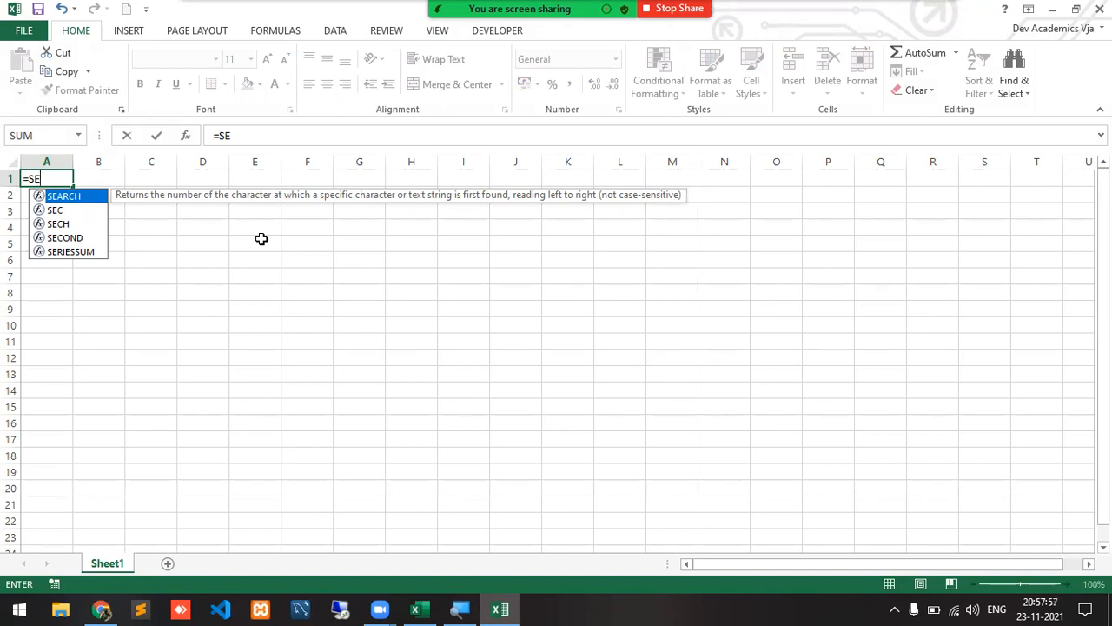
{"action": "key", "text": "Escape"}
{"action": "key", "text": "Escape"}
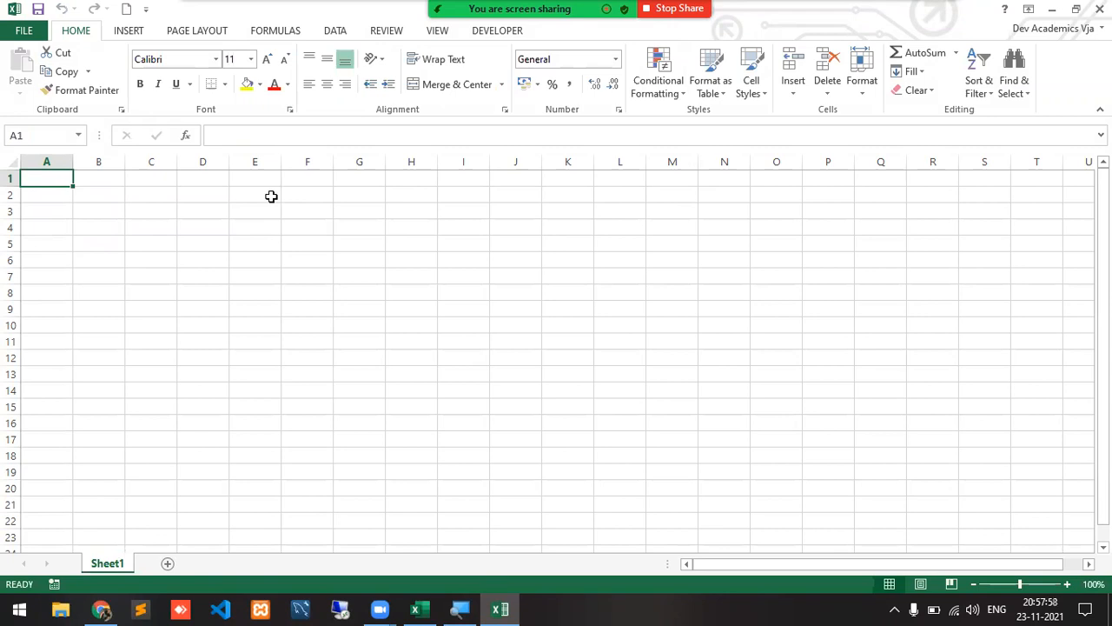
{"action": "left_click", "coordinate": [1100, 9]}
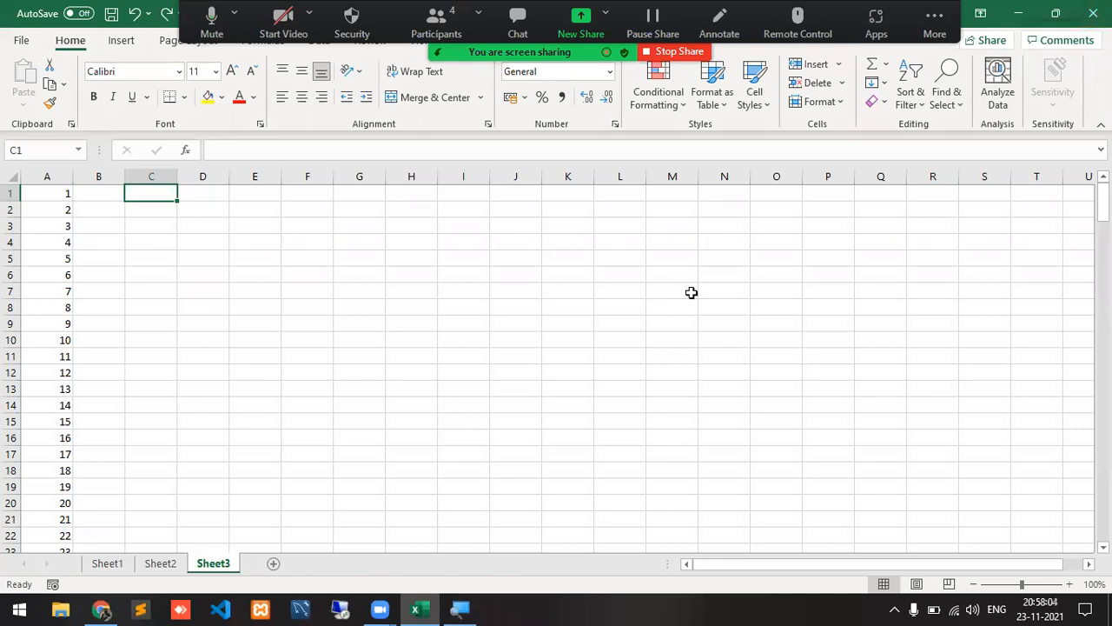
Enter =SEQUENCE(200,1,3,2) in cell C1 to generate 200 rows in one column, starting at 3 with step 2.
{"action": "type", "text": "=SE"}
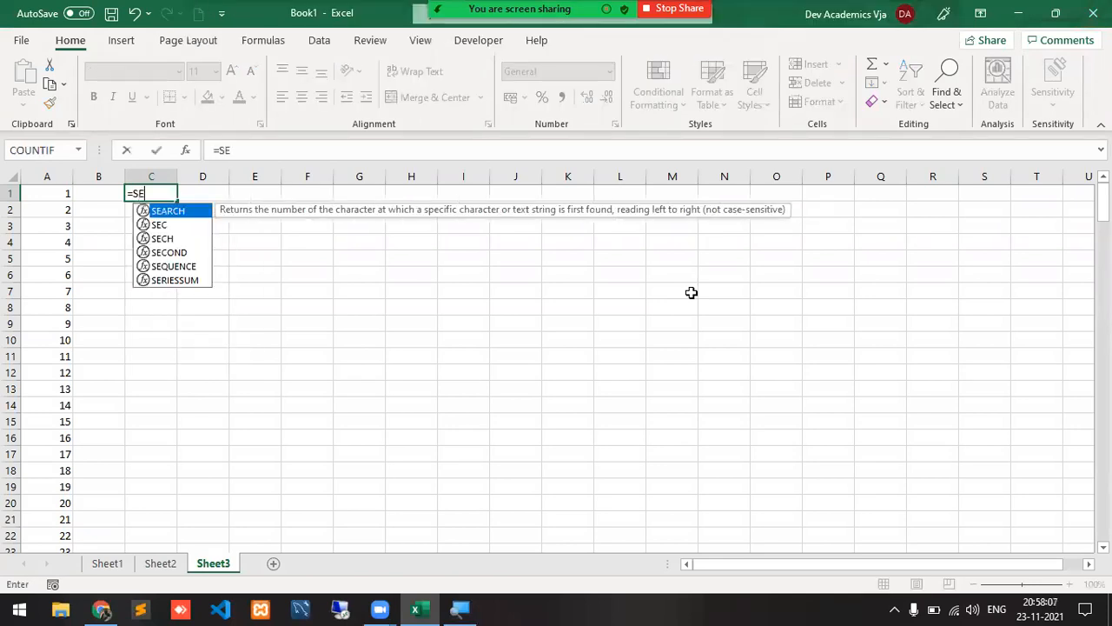
{"action": "key", "text": "Down"}
{"action": "key", "text": "Down"}
{"action": "key", "text": "Down"}
{"action": "key", "text": "Down"}
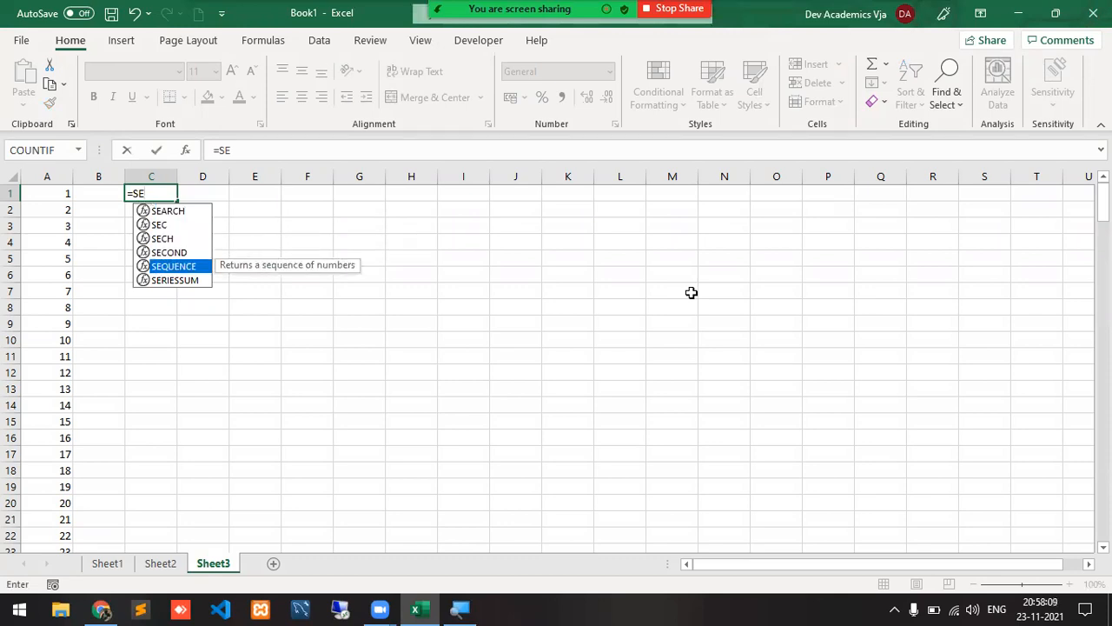
{"action": "key", "text": "Tab"}
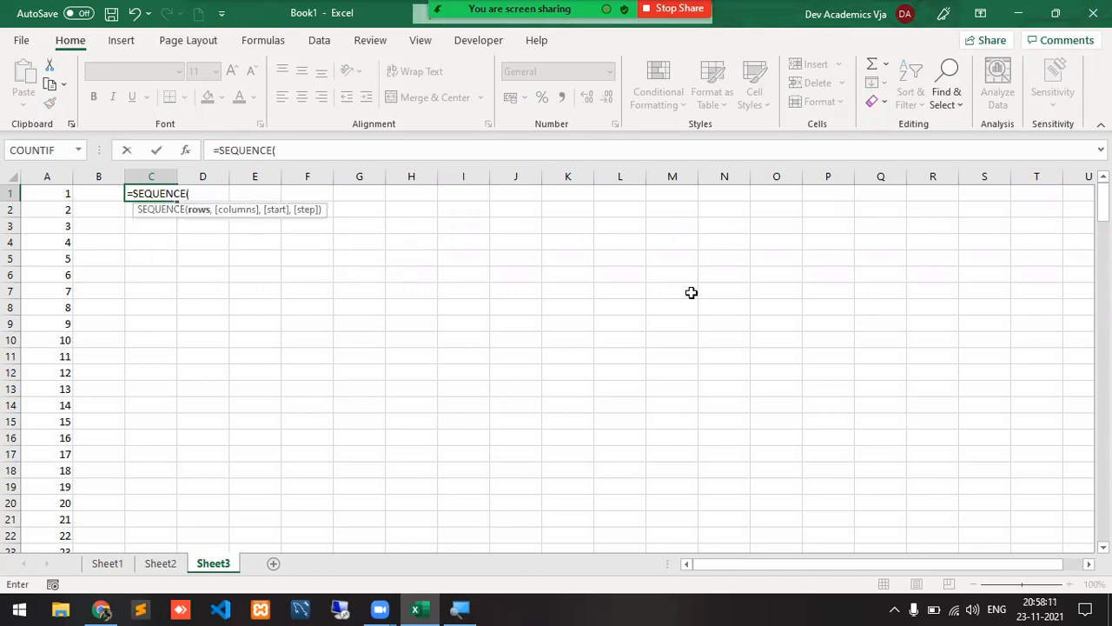
{"action": "type", "text": "200,1,"}
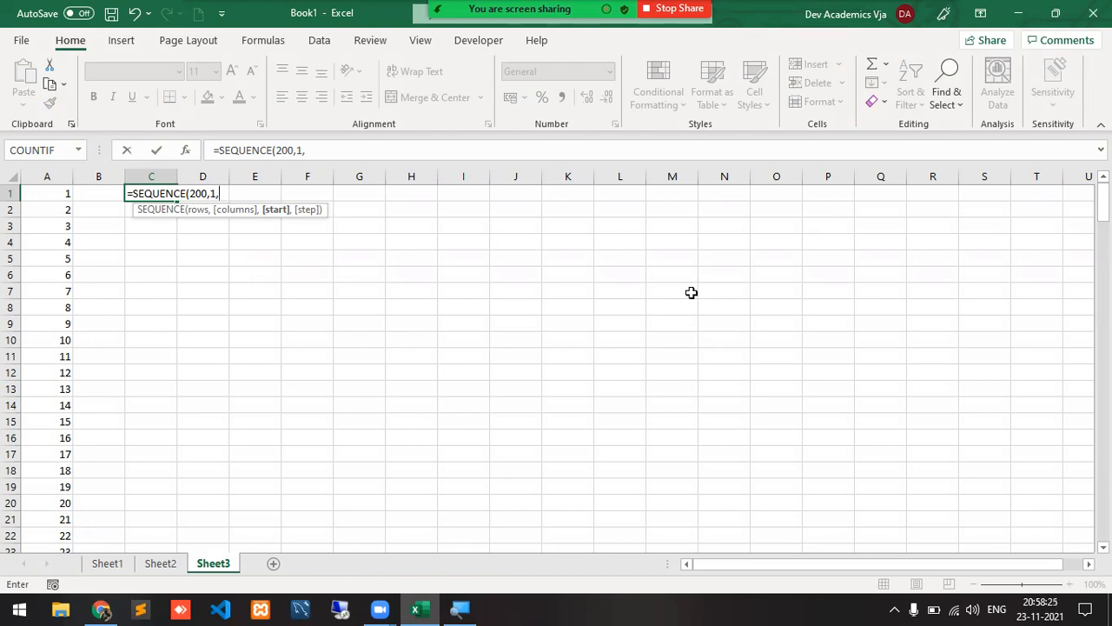
{"action": "type", "text": "3,2"}
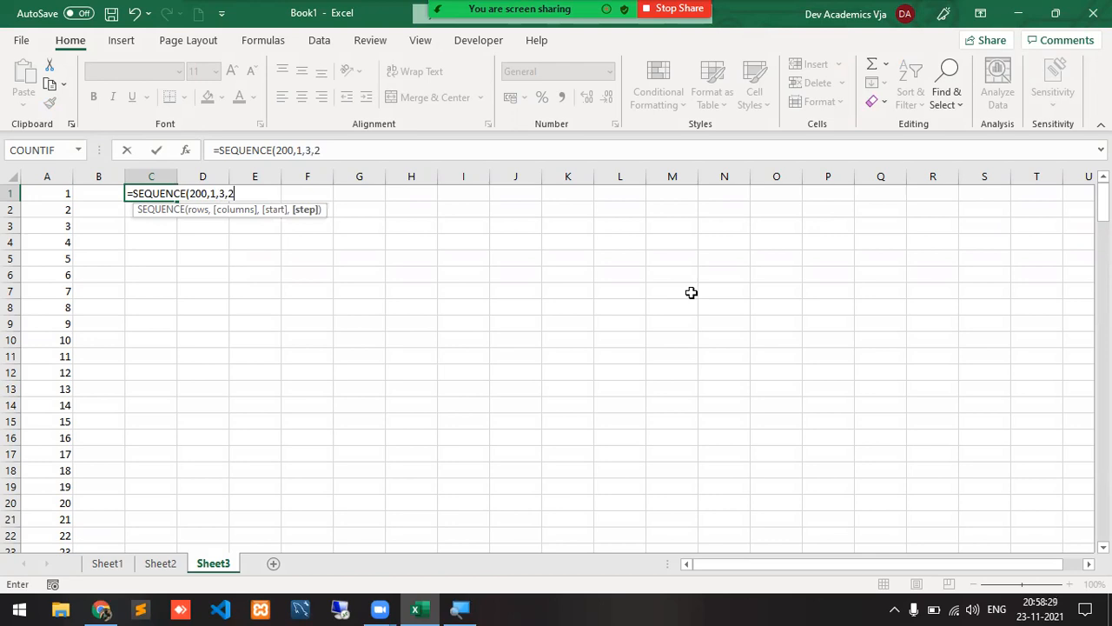
{"action": "type", "text": ")"}
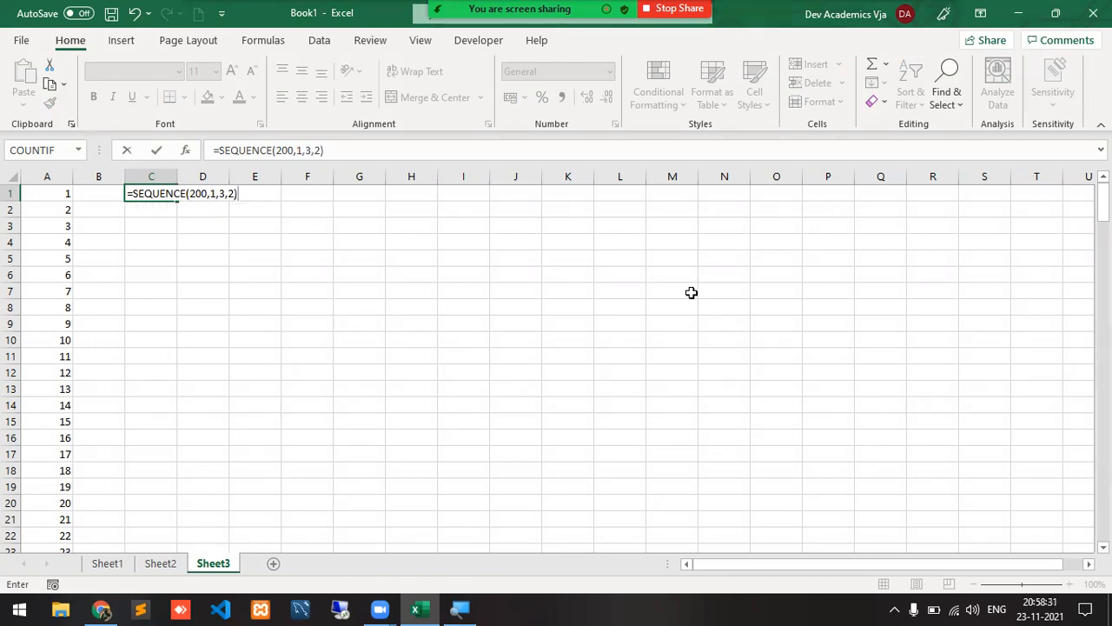
{"action": "key", "text": "Return"}
{"action": "key", "text": "Up"}
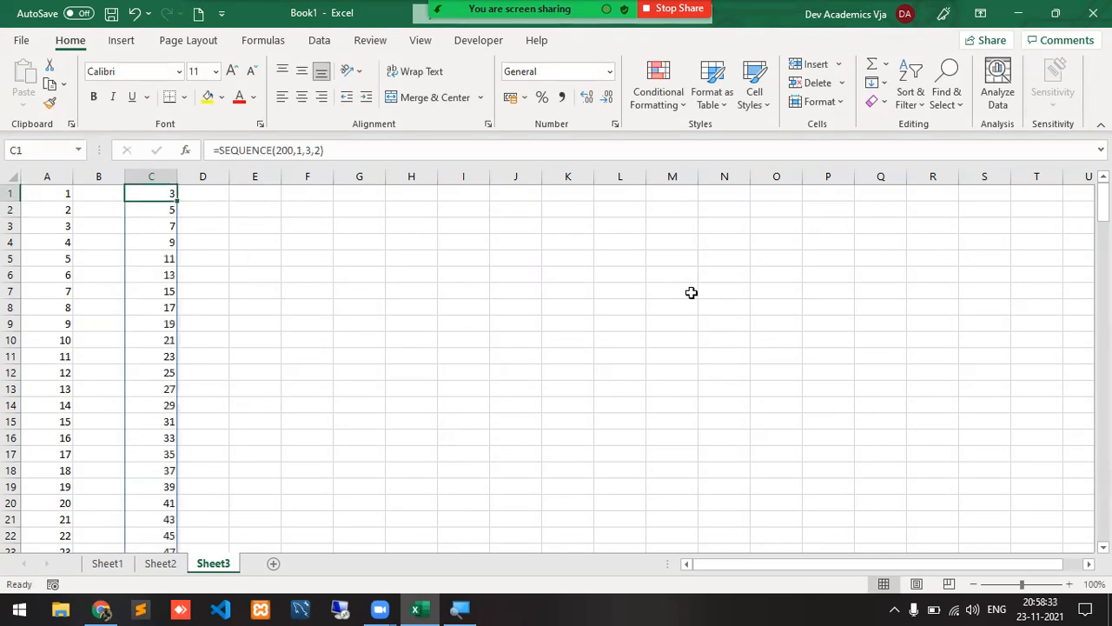
Check the last and first cells of the generated series in column C.
{"action": "key", "text": "ctrl+Down"}
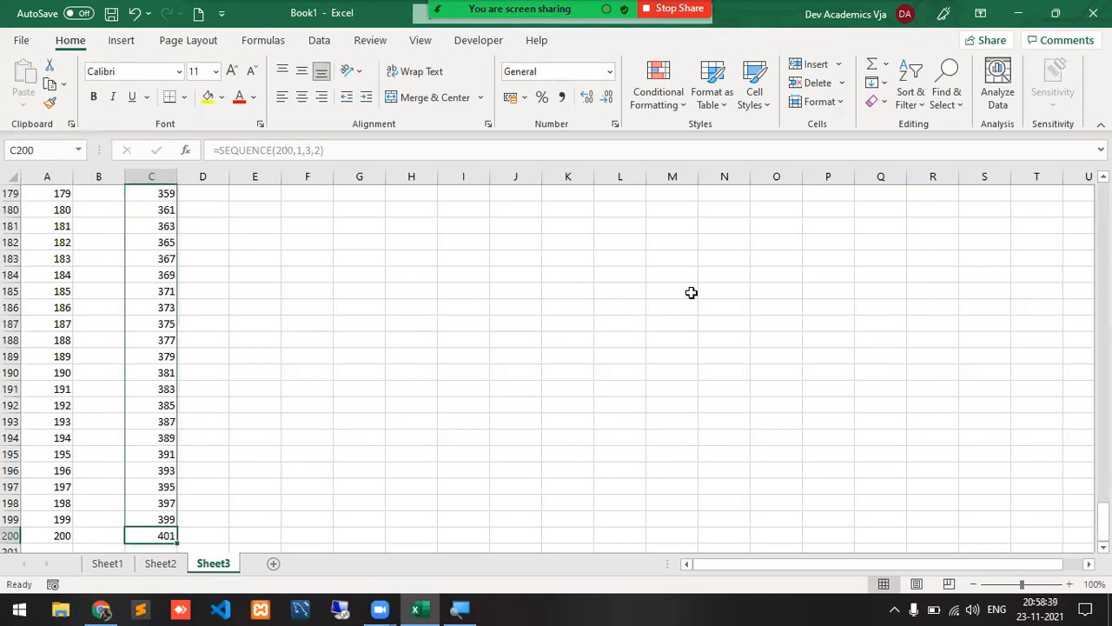
{"action": "key", "text": "Down"}
{"action": "key", "text": "Up"}
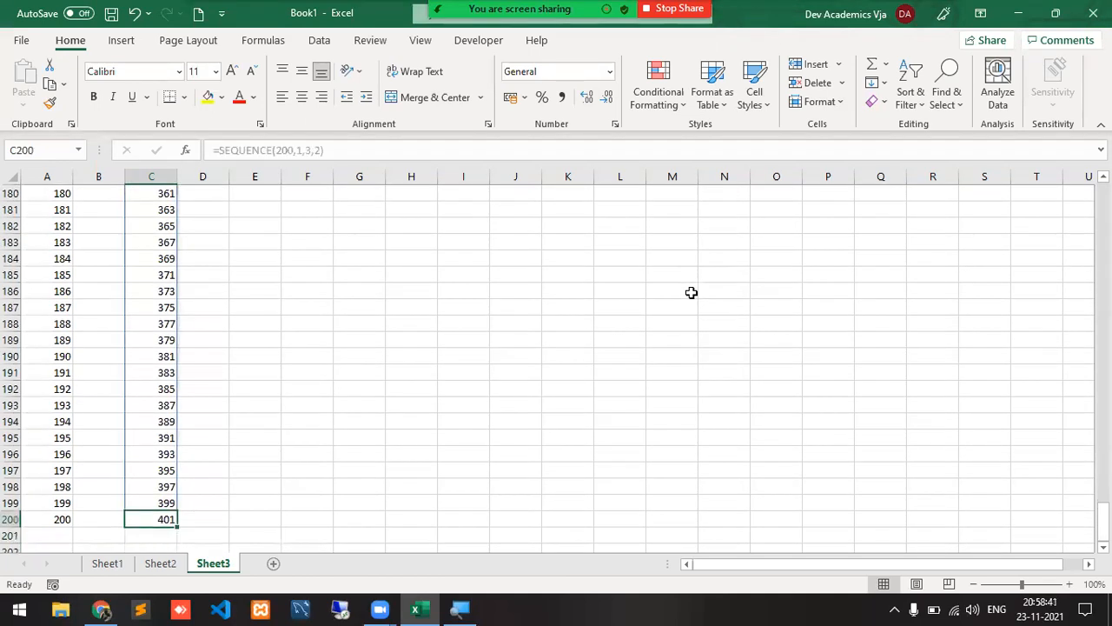
{"action": "key", "text": "ctrl+Up"}
{"action": "key", "text": "Down"}
{"action": "key", "text": "Up"}
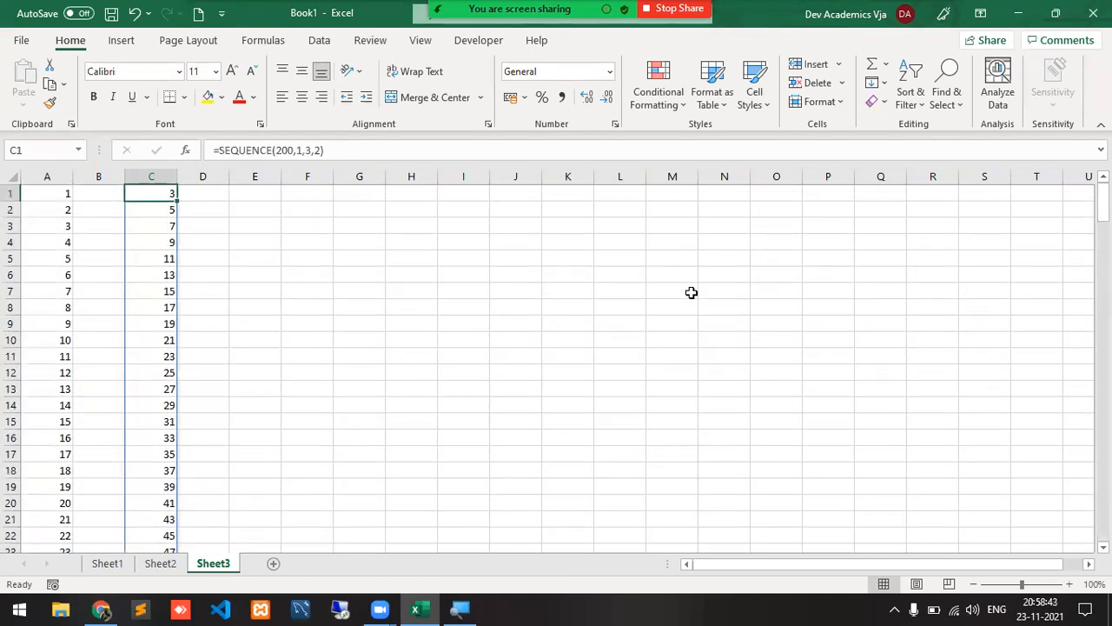
Clear the series in column C and enter =SEQUENCE(200,1,1,1) in cell C1 instead.
{"action": "key", "text": "ctrl+shift+Down"}
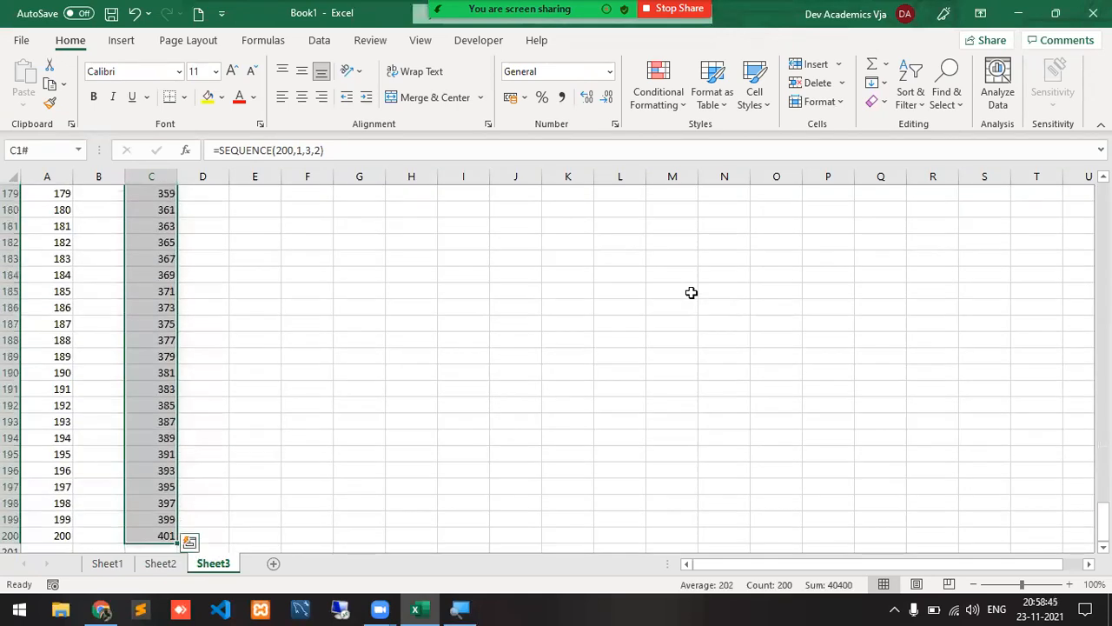
{"action": "key", "text": "Delete"}
{"action": "key", "text": "Up"}
{"action": "type", "text": "=SE"}
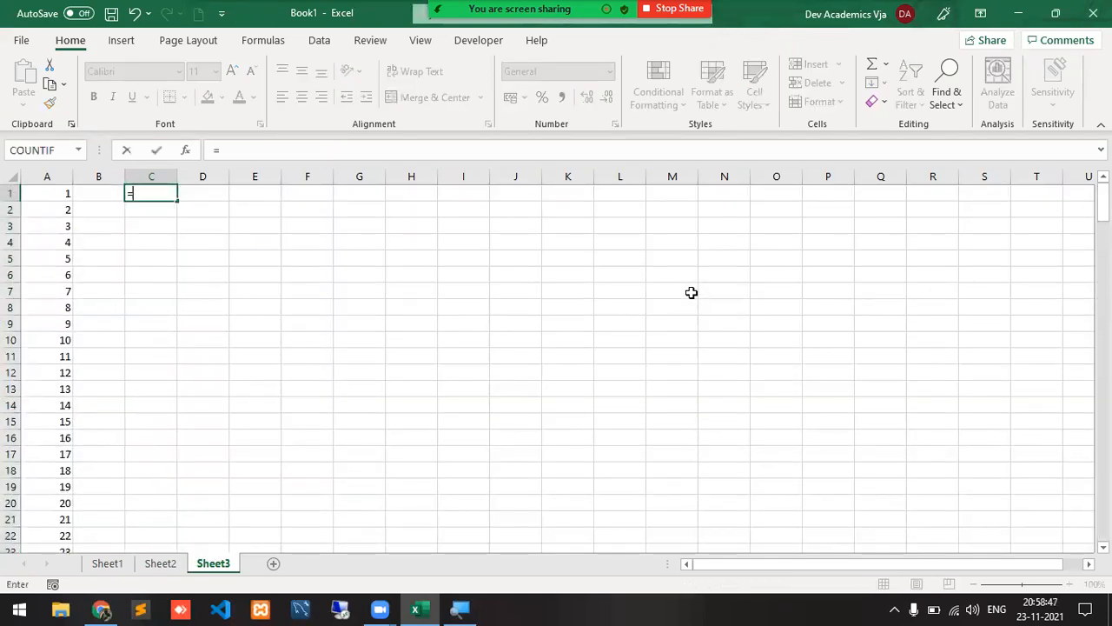
{"action": "key", "text": "Down"}
{"action": "key", "text": "Down"}
{"action": "key", "text": "Down"}
{"action": "key", "text": "Down"}
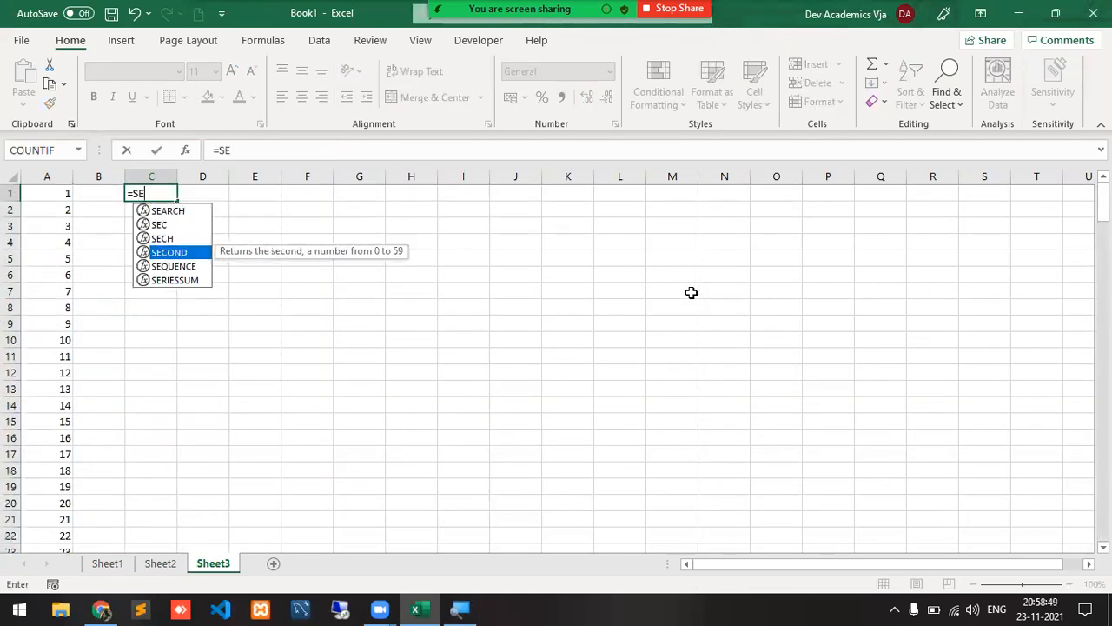
{"action": "key", "text": "Tab"}
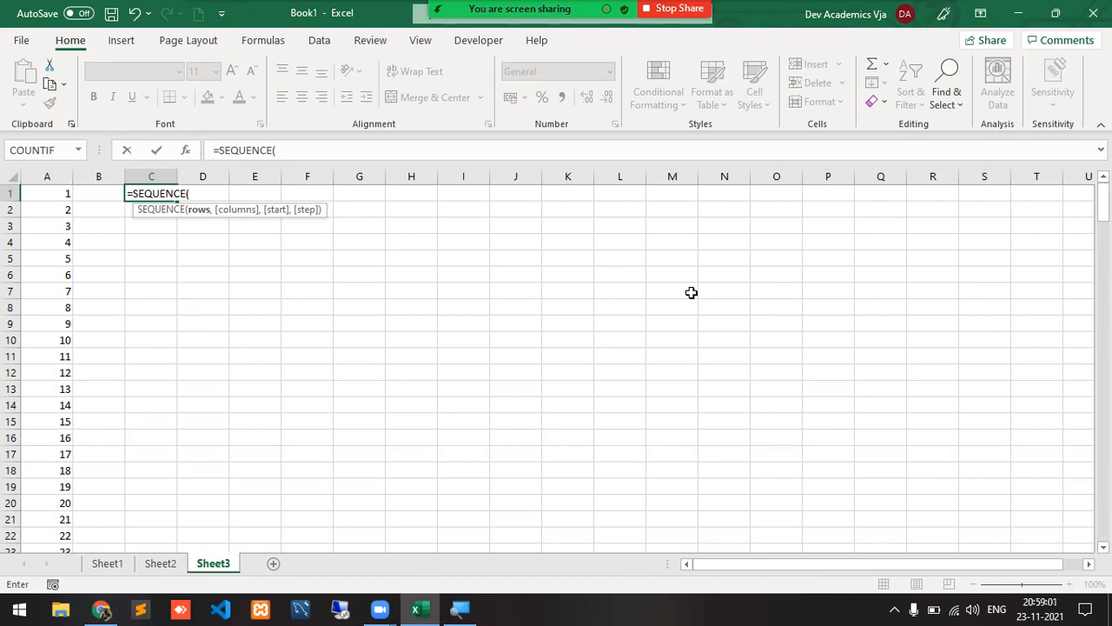
{"action": "type", "text": "200,1,"}
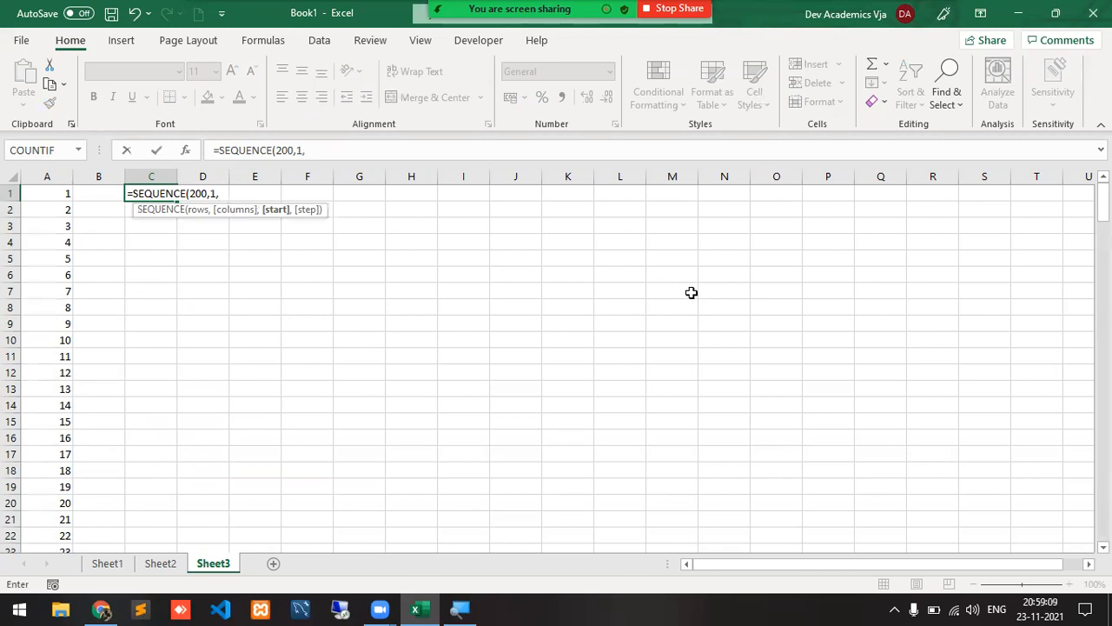
{"action": "type", "text": "1,1)"}
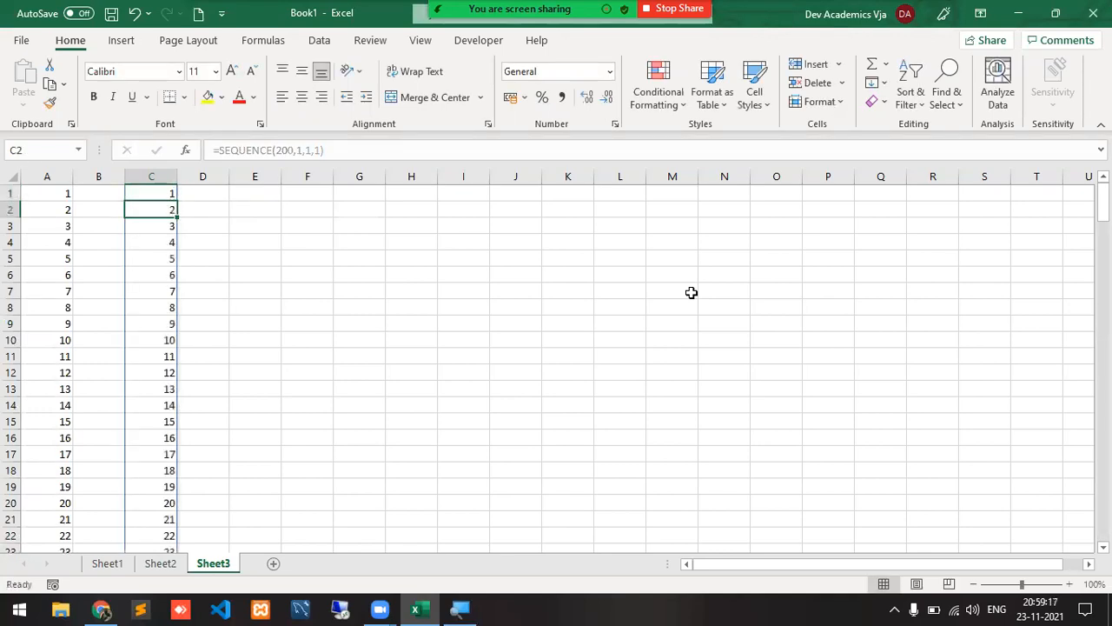
Convert the whole SEQUENCE result in column C to static numbers by copying it and pasting values over it.
{"action": "key", "text": "Up"}
{"action": "key", "text": "ctrl+shift+Down"}
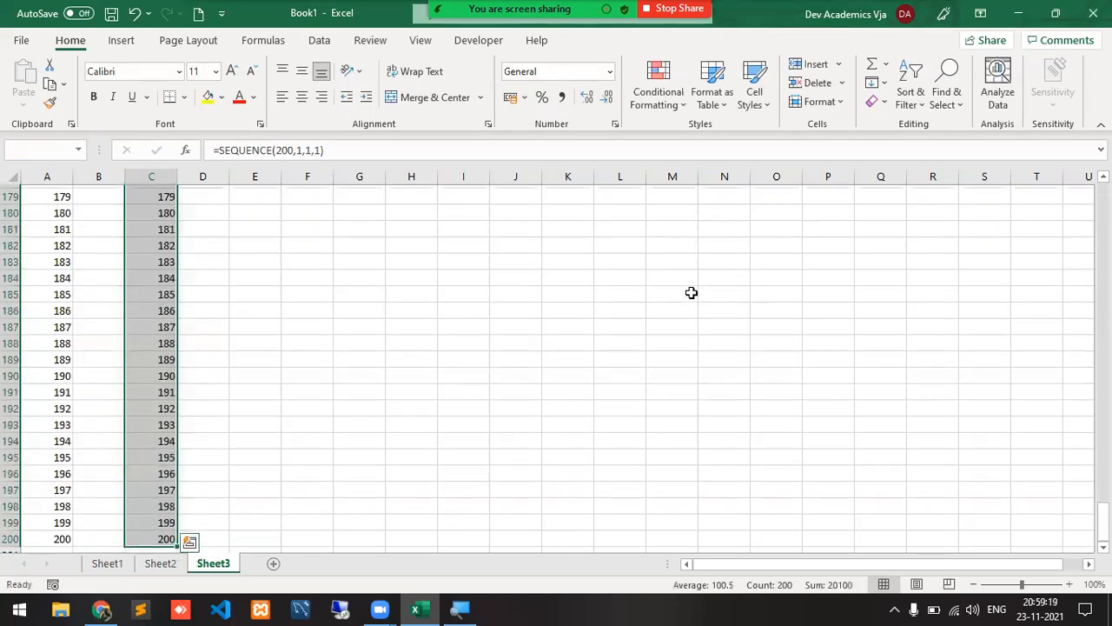
{"action": "key", "text": "ctrl+c"}
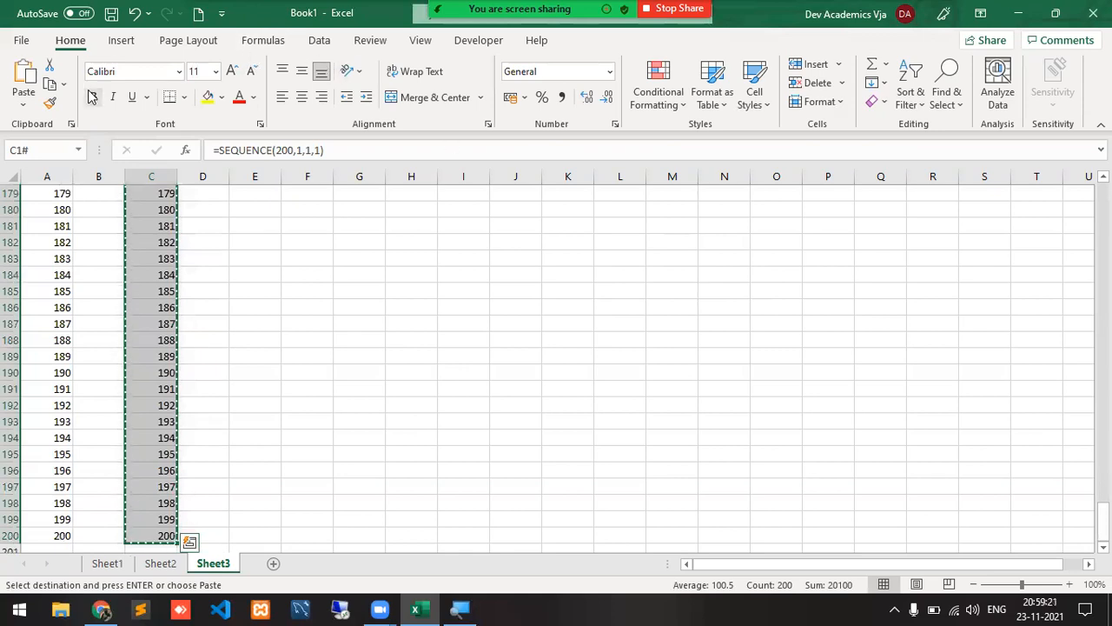
{"action": "left_click", "coordinate": [23, 103]}
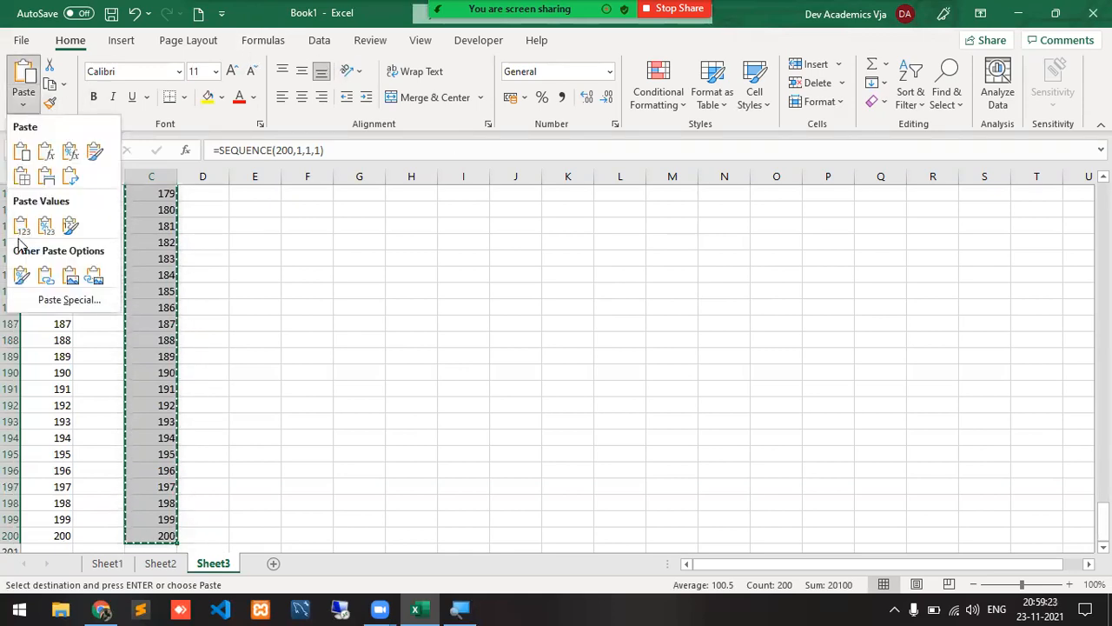
{"action": "left_click", "coordinate": [21, 228]}
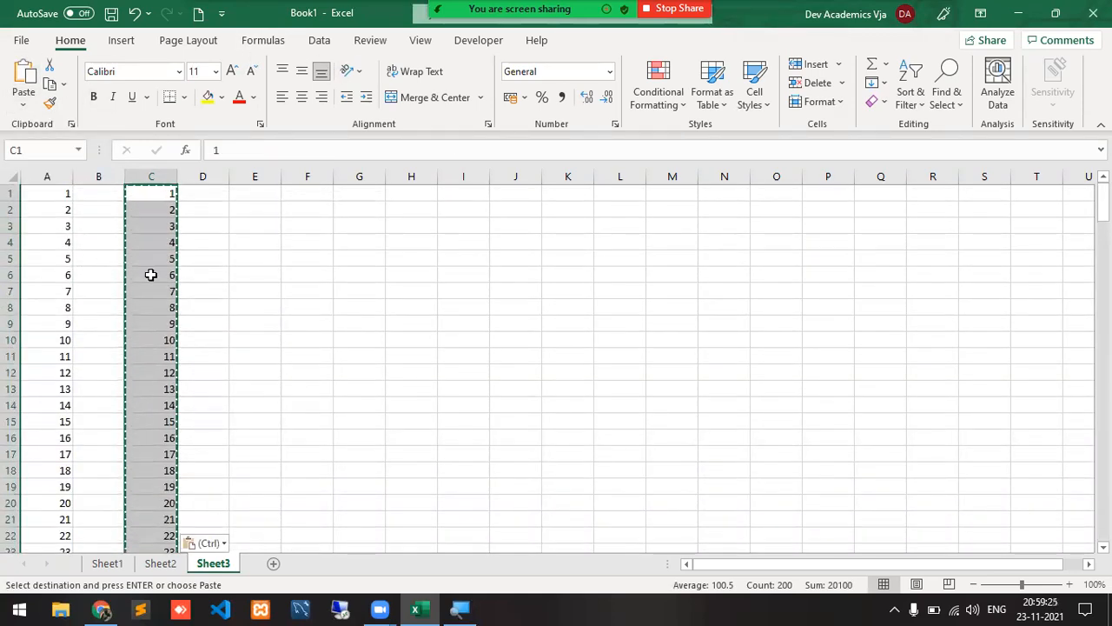
{"action": "key", "text": "Escape"}
Inspect the contents of the cells at the end and start of the pasted series in column C.
{"action": "key", "text": "ctrl+Down"}
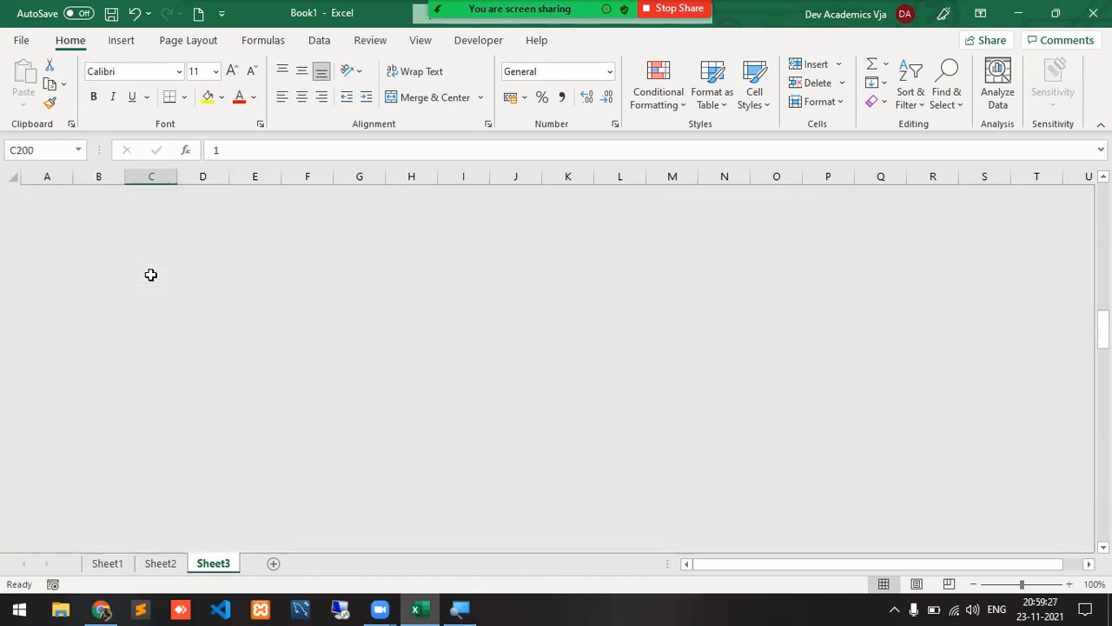
{"action": "key", "text": "ctrl+Up"}
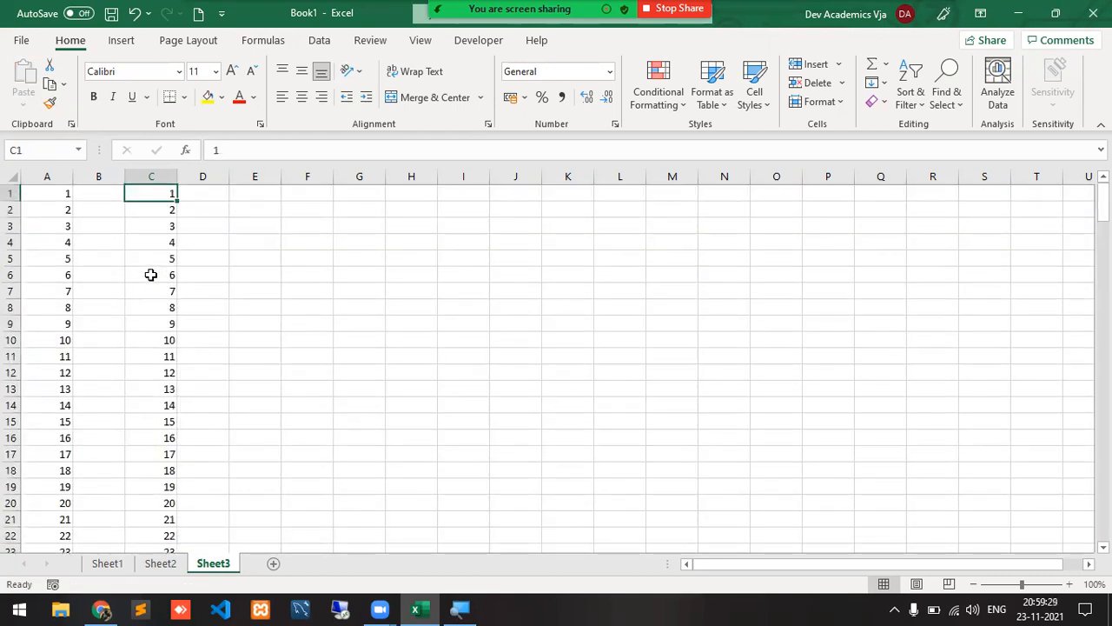
{"action": "key", "text": "Down"}
{"action": "key", "text": "Up"}
Add a new worksheet after Sheet3 with cell A1 selected.
{"action": "left_click", "coordinate": [274, 566]}
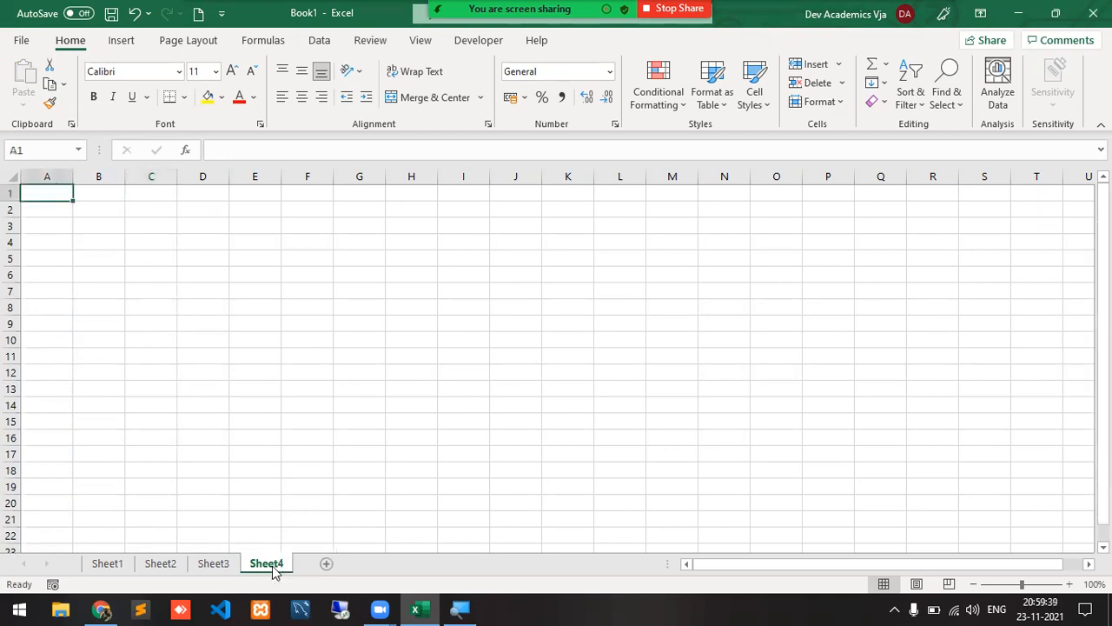
{"action": "key", "text": "Down"}
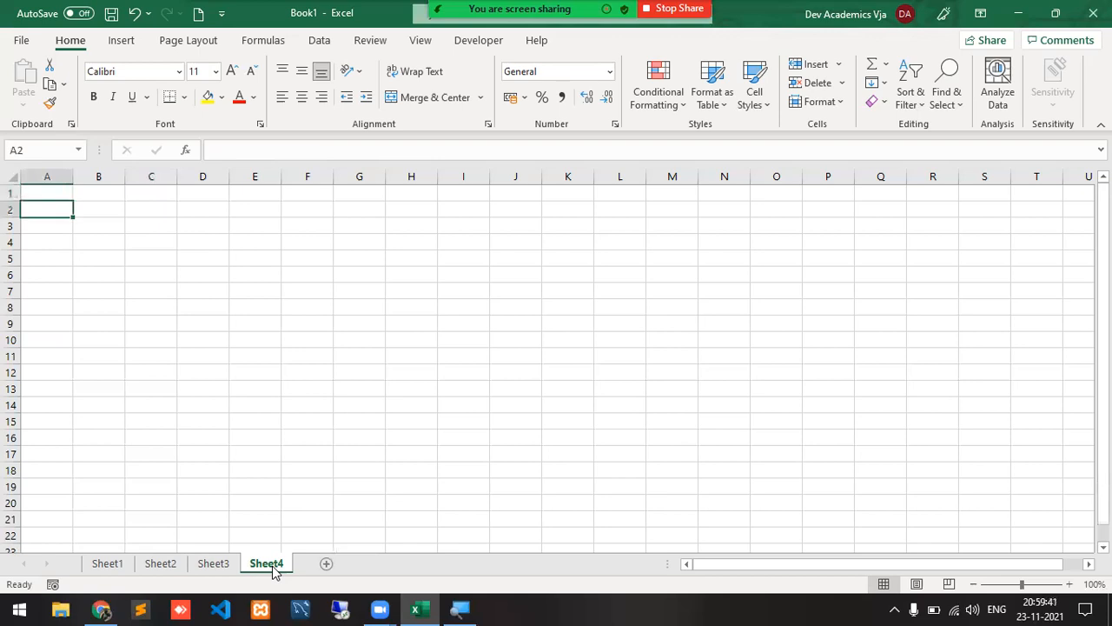
{"action": "key", "text": "Right"}
{"action": "key", "text": "Left"}
{"action": "key", "text": "Up"}
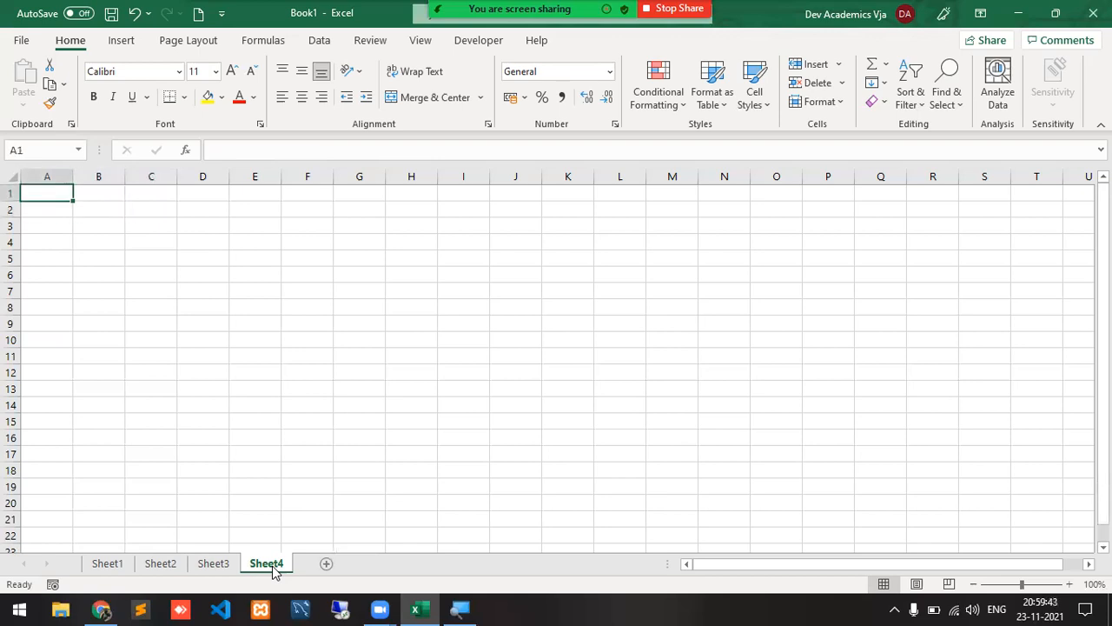
Enter the headers Sno, Name, Item and Amount in A1:D1, and select cell A2 below the first header.
{"action": "type", "text": "Sno"}
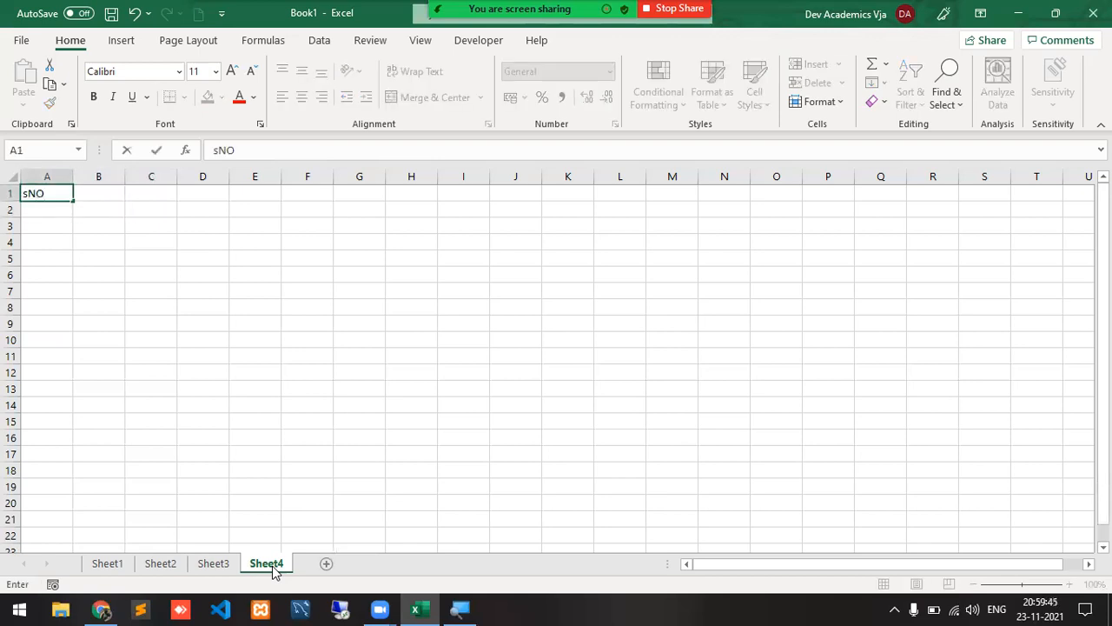
{"action": "key", "text": "Tab"}
{"action": "type", "text": "Name"}
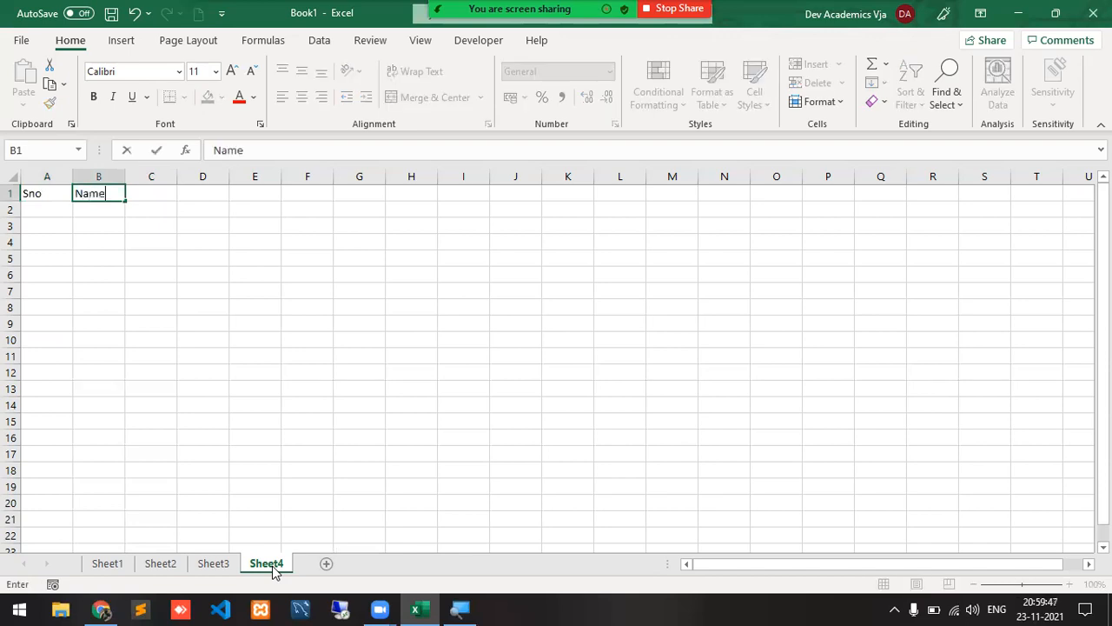
{"action": "key", "text": "Tab"}
{"action": "type", "text": "Item"}
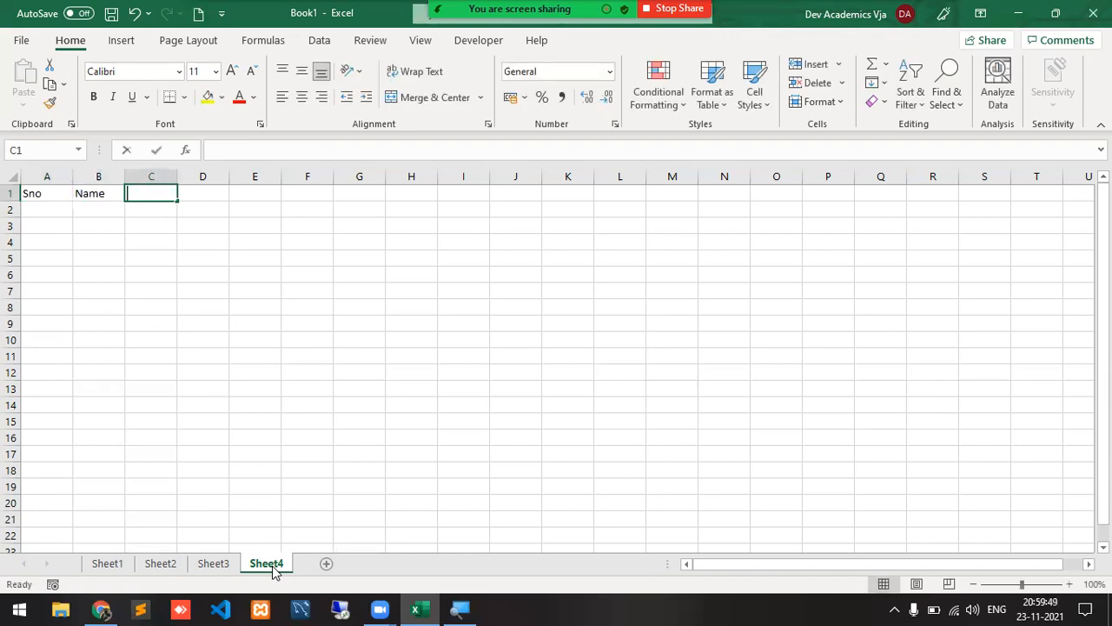
{"action": "key", "text": "Tab"}
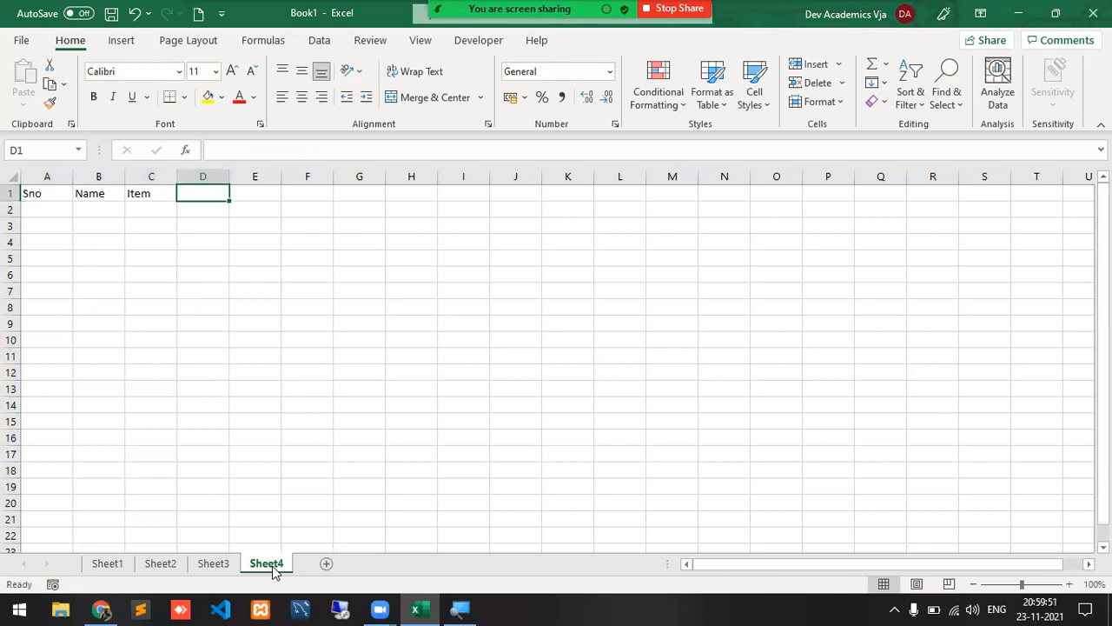
{"action": "type", "text": "Amount"}
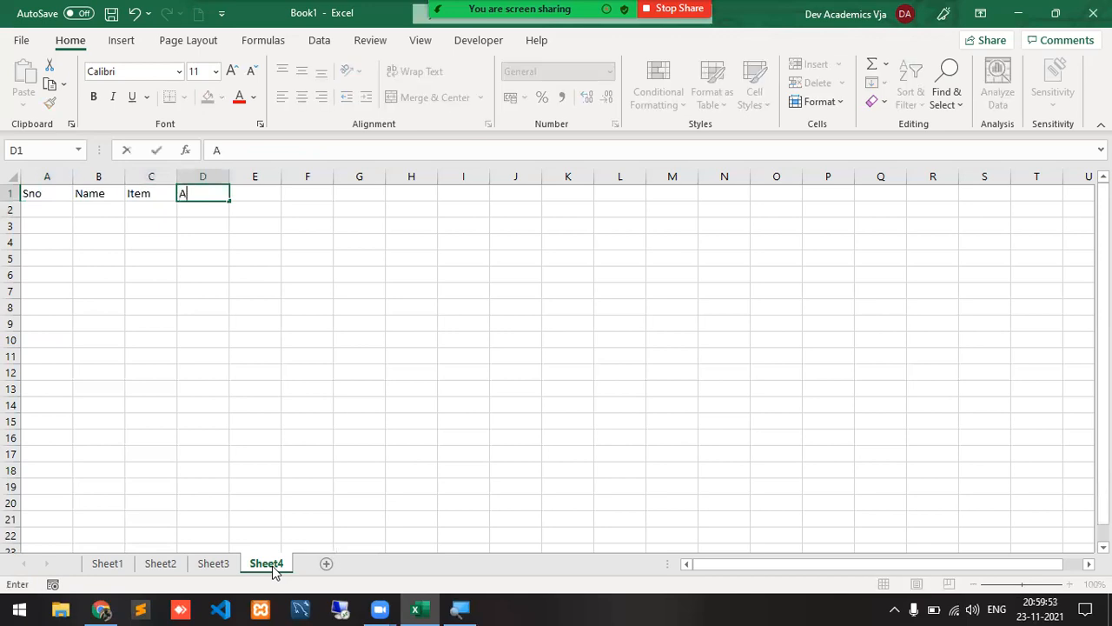
{"action": "key", "text": "Return"}
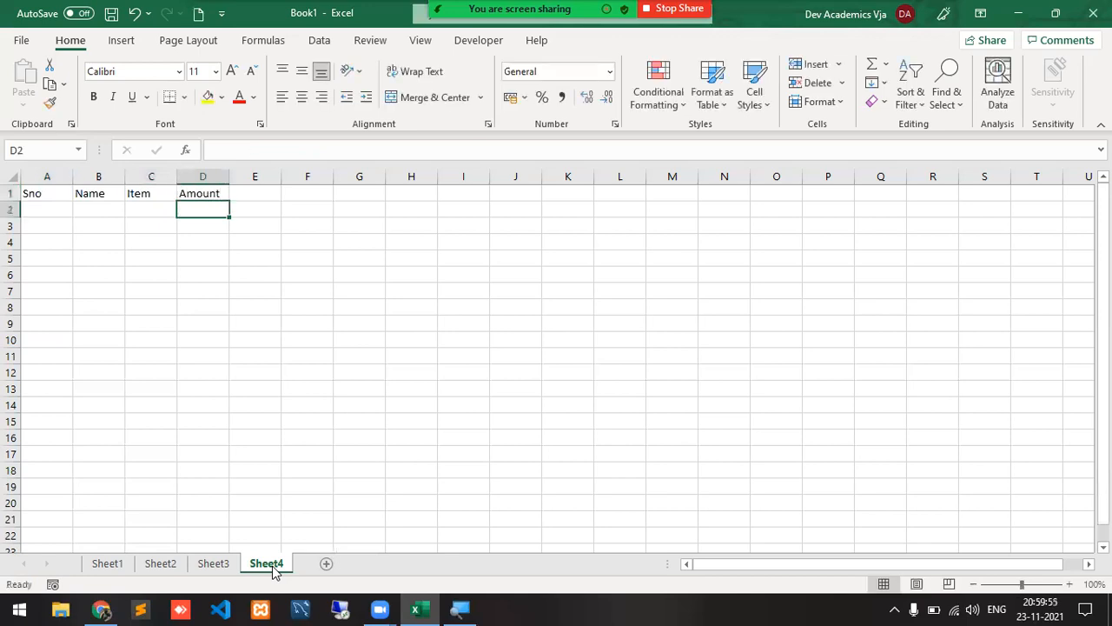
{"action": "key", "text": "Left"}
{"action": "key", "text": "Left"}
{"action": "key", "text": "Left"}
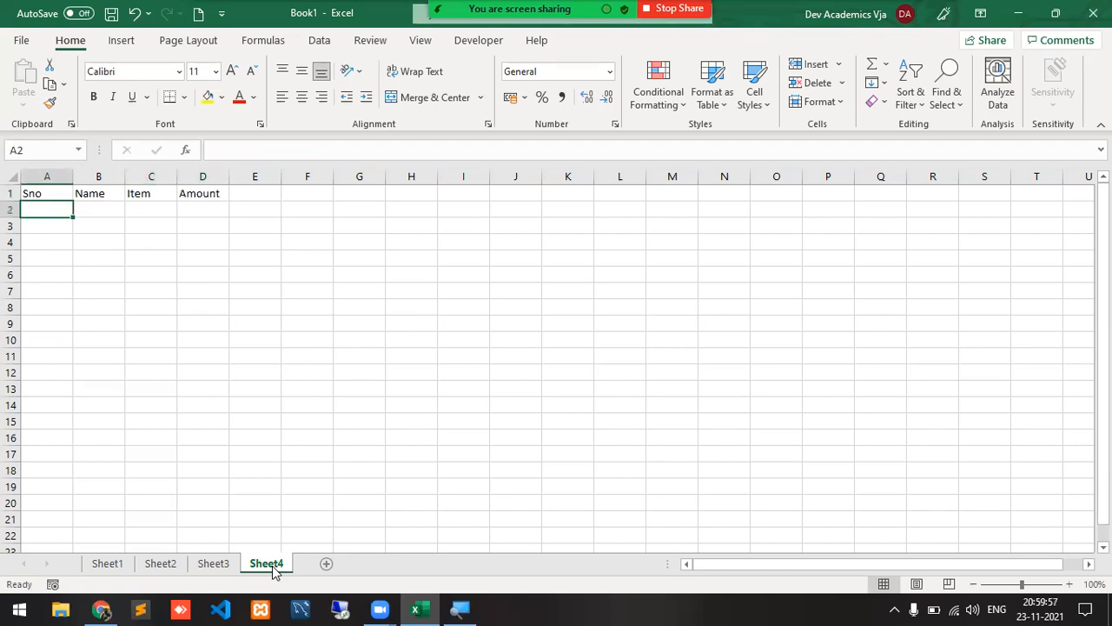
Enter a SEQUENCE formula in cell A2 under Sno with 200 rows, 1 column, start 1 and step 1.
{"action": "key", "text": "Right"}
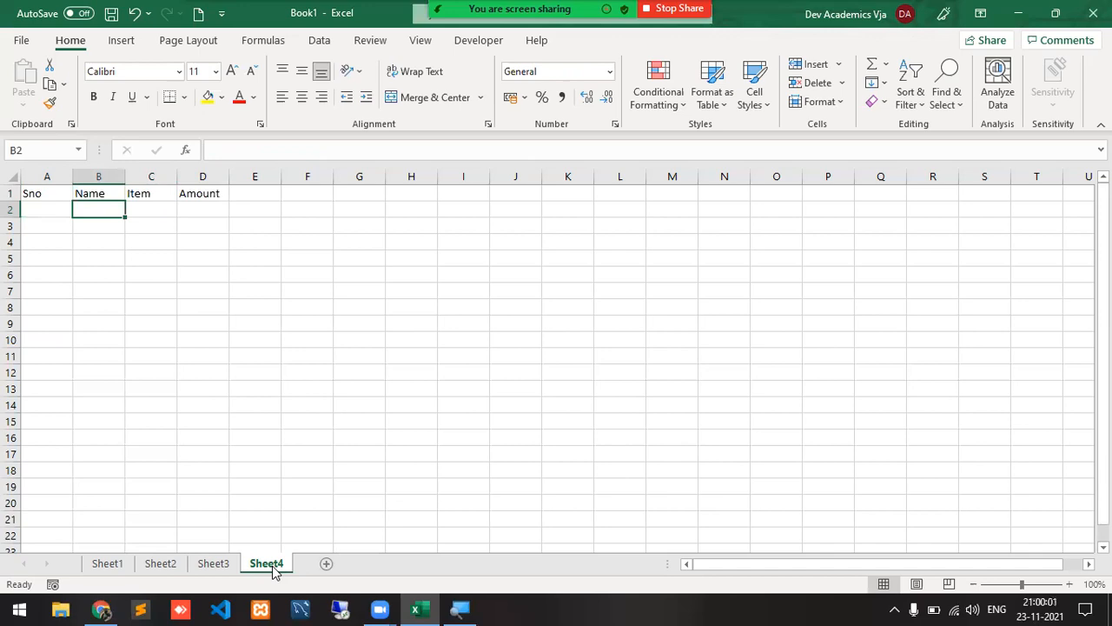
{"action": "key", "text": "Left"}
{"action": "type", "text": "="}
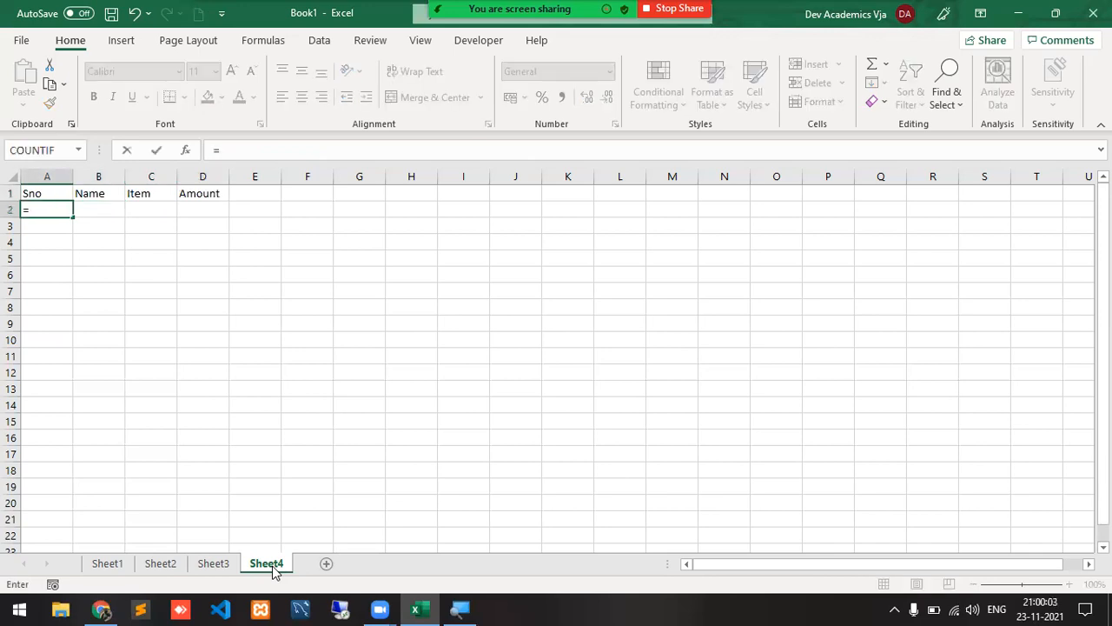
{"action": "type", "text": "s"}
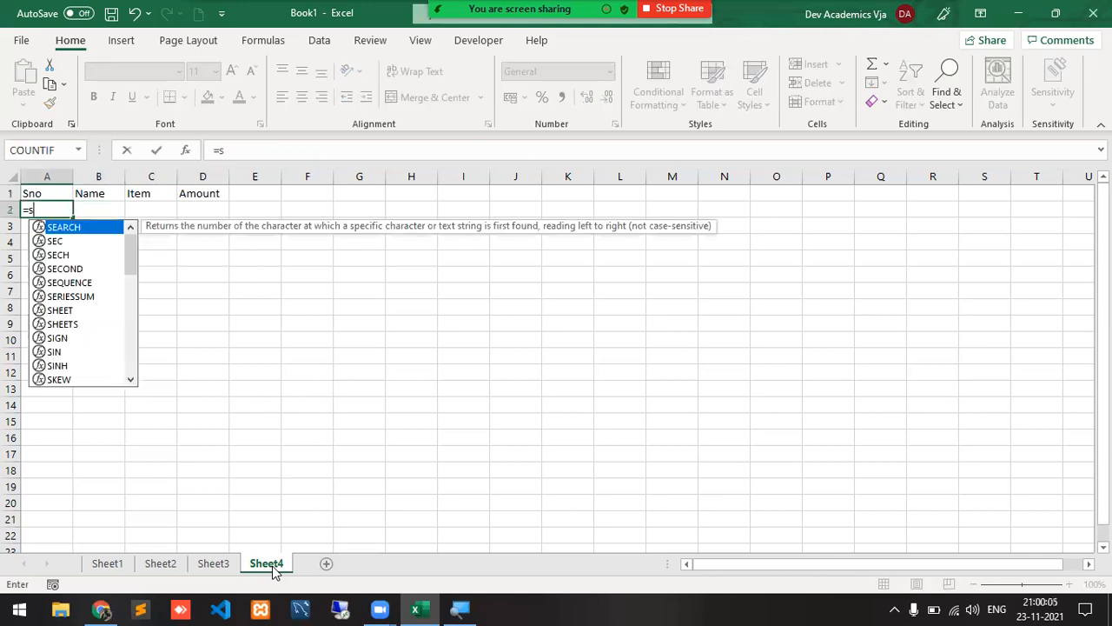
{"action": "type", "text": "e"}
{"action": "key", "text": "Down"}
{"action": "key", "text": "Down"}
{"action": "key", "text": "Down"}
{"action": "key", "text": "Down"}
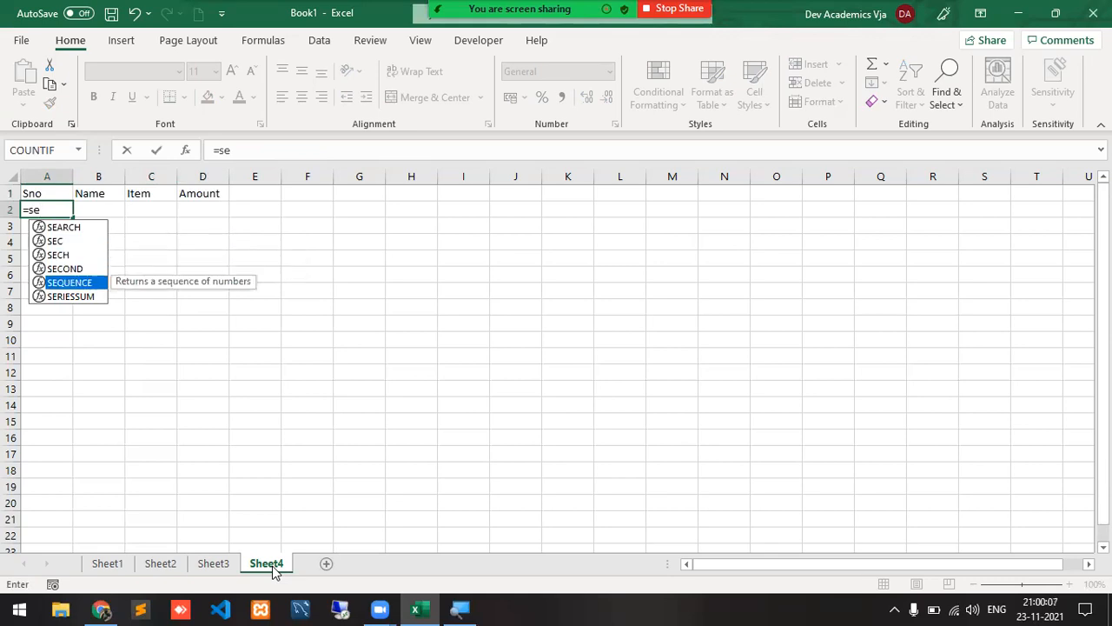
{"action": "key", "text": "Tab"}
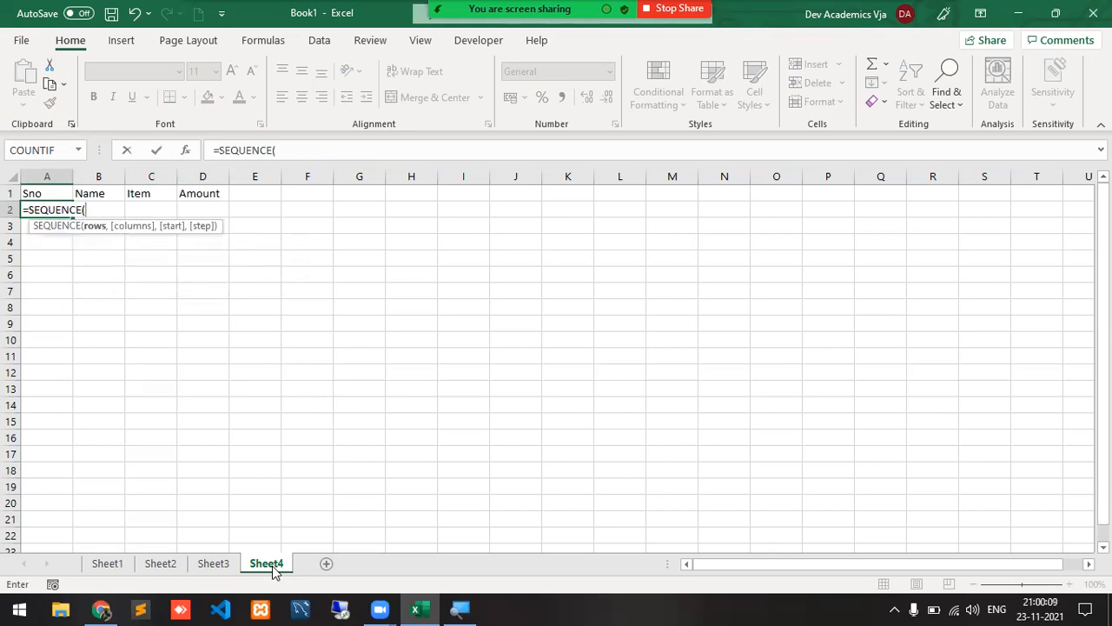
{"action": "type", "text": "200,1,1,1"}
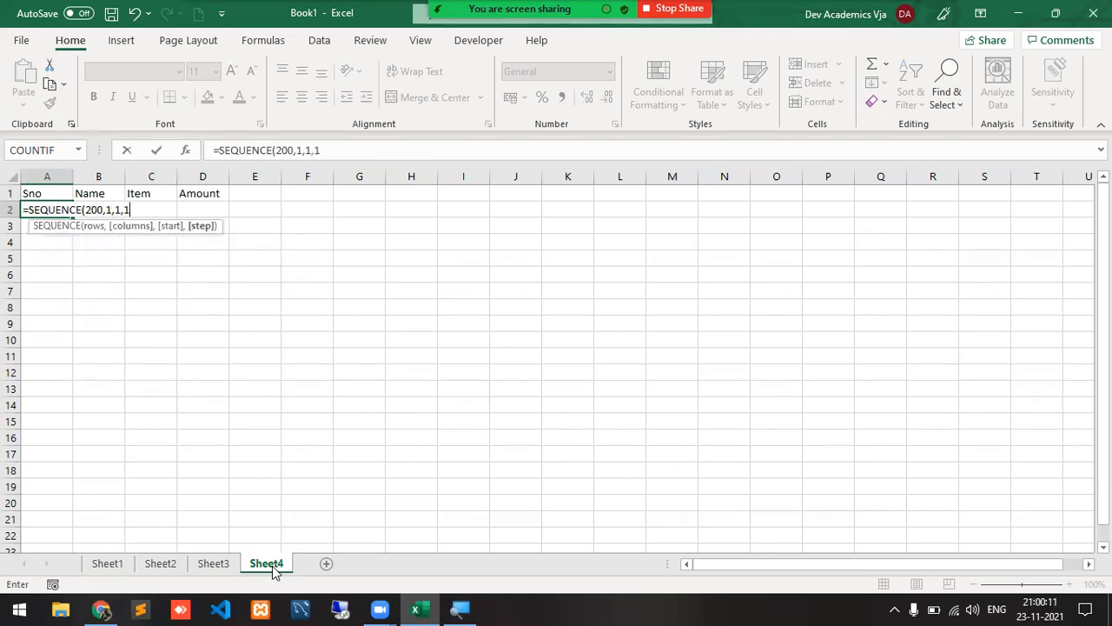
Fill the Sno column from A2 with =SEQUENCE(200,1,1,1) and enter three sample first names in B2:B4.
{"action": "key", "text": "Return"}
{"action": "key", "text": "Up"}
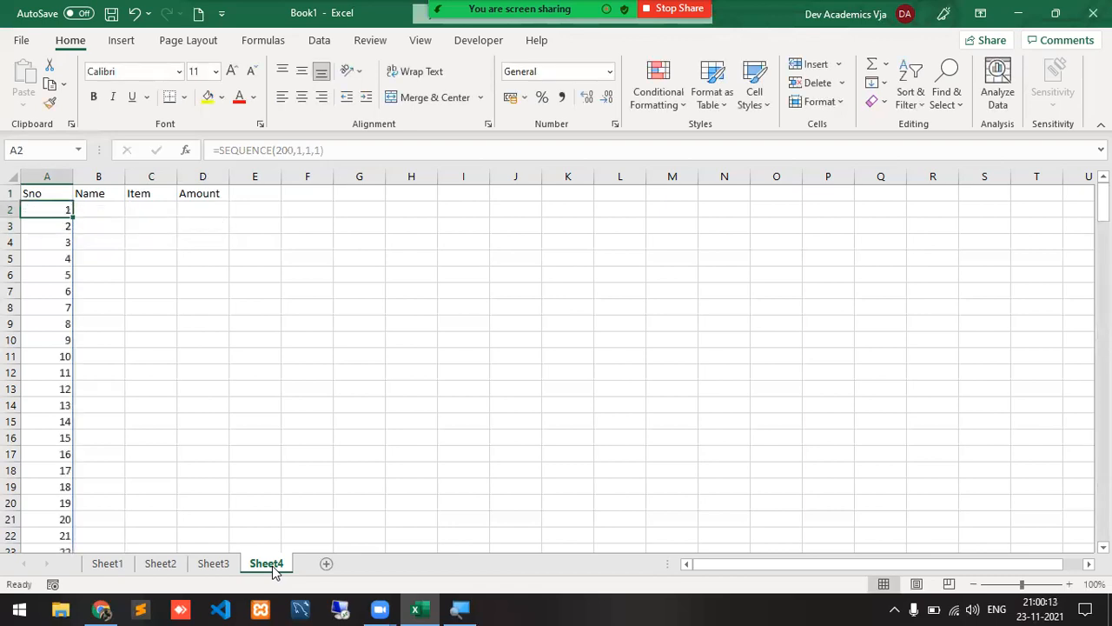
{"action": "key", "text": "Right"}
{"action": "type", "text": "John"}
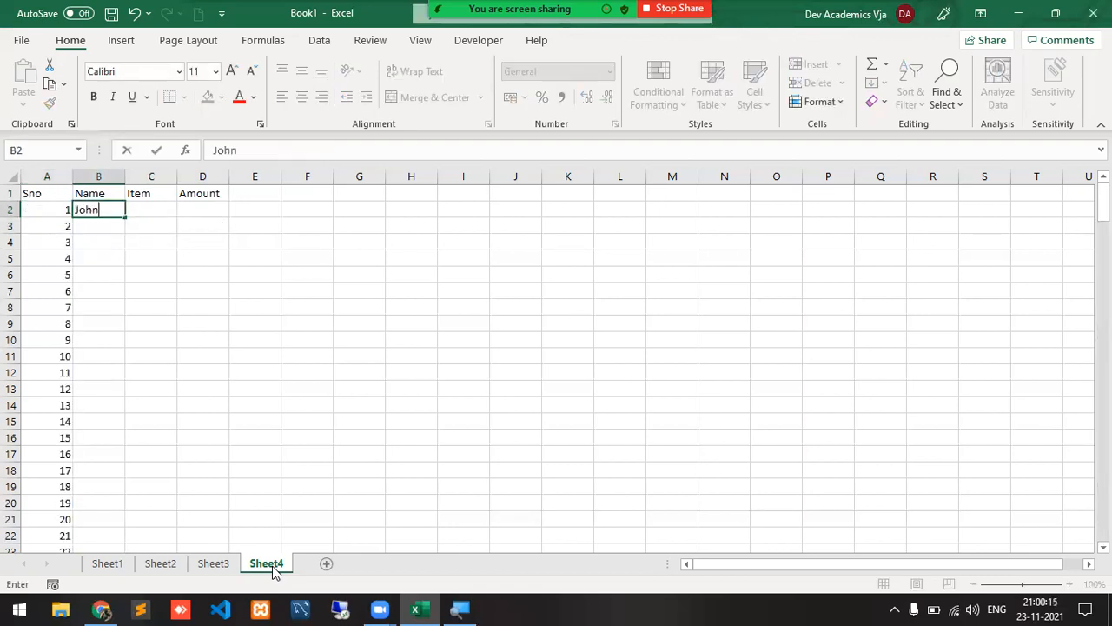
{"action": "key", "text": "Return"}
{"action": "type", "text": "David"}
{"action": "key", "text": "Return"}
{"action": "type", "text": "Chinni"}
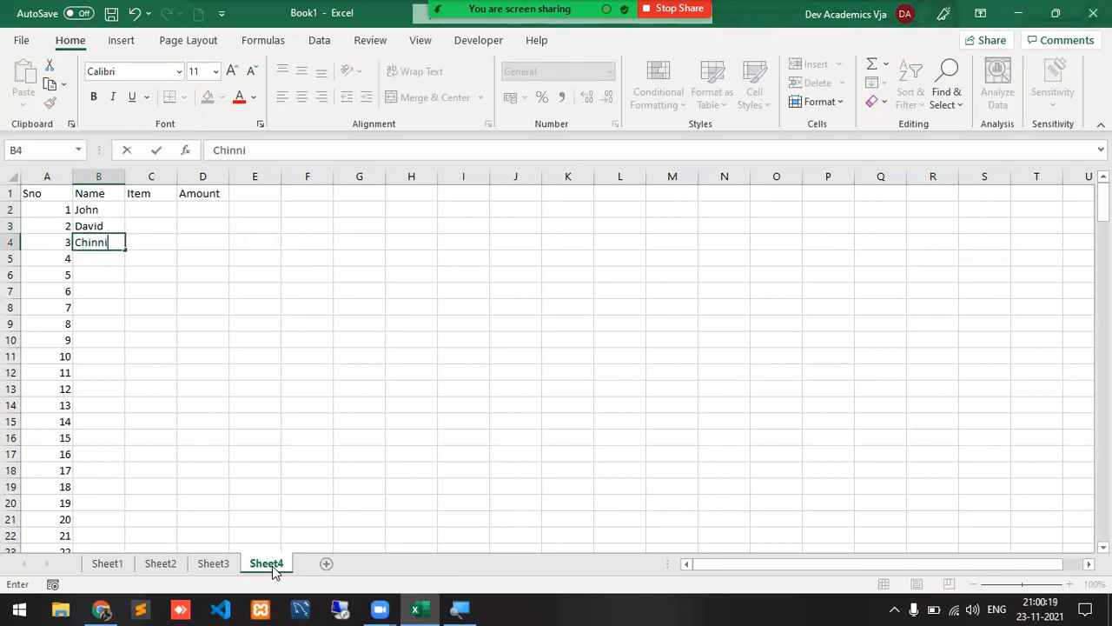
{"action": "key", "text": "Return"}
Enter the items Pen, Pencil, Book, Bag and Bat in cells C2 to C6.
{"action": "key", "text": "Up"}
{"action": "key", "text": "Up"}
{"action": "key", "text": "Up"}
{"action": "key", "text": "Right"}
{"action": "type", "text": "Pen"}
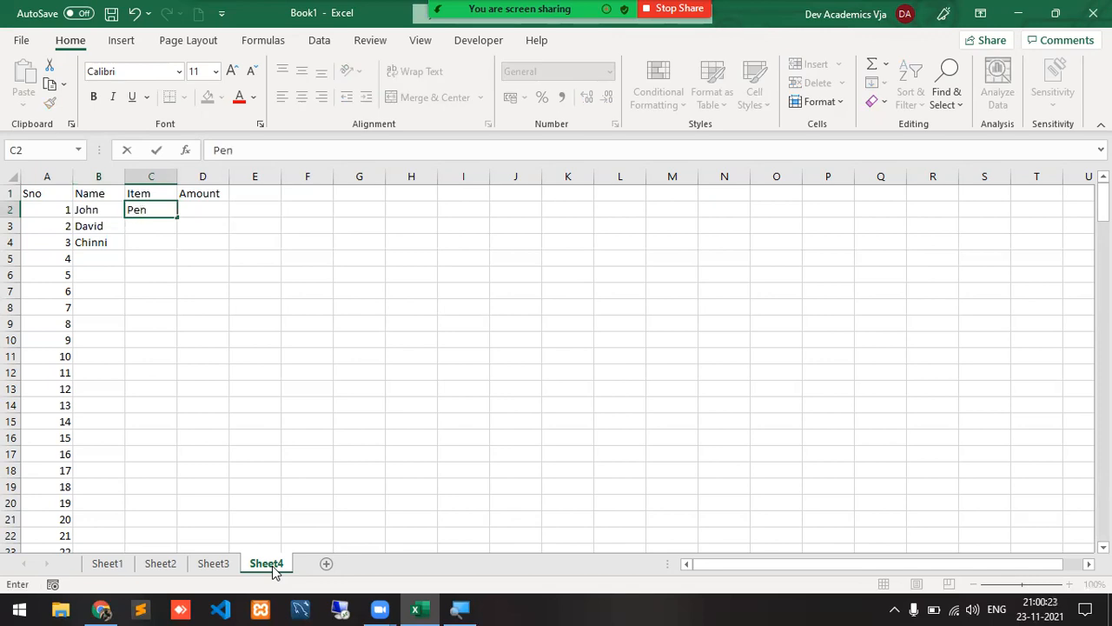
{"action": "key", "text": "Return"}
{"action": "type", "text": "Pencil"}
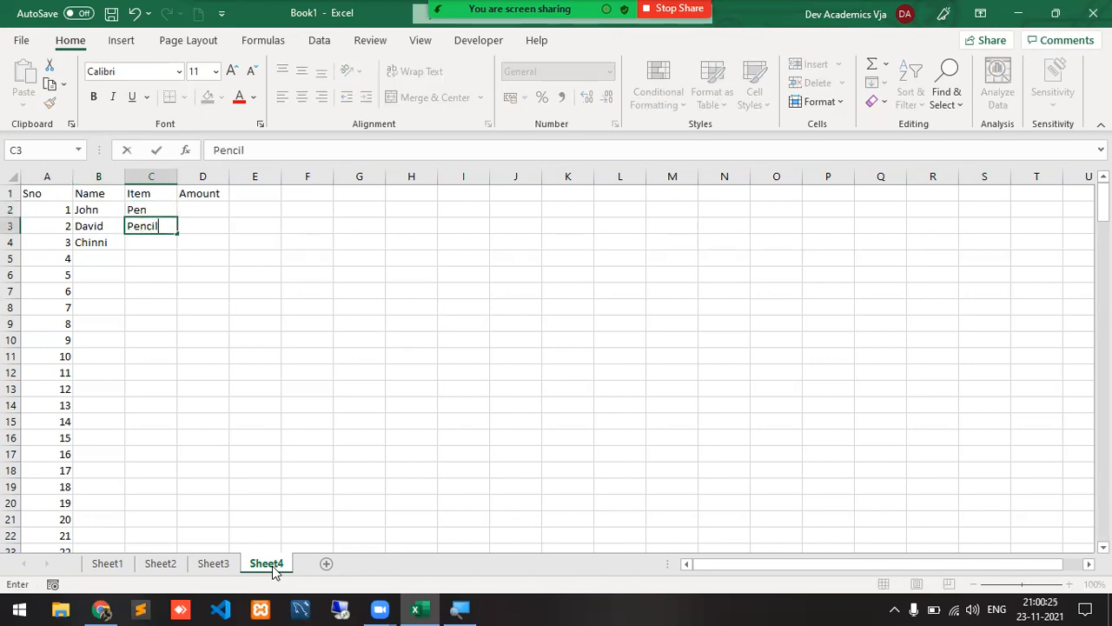
{"action": "key", "text": "Return"}
{"action": "type", "text": "Book"}
{"action": "key", "text": "ctrl+Return"}
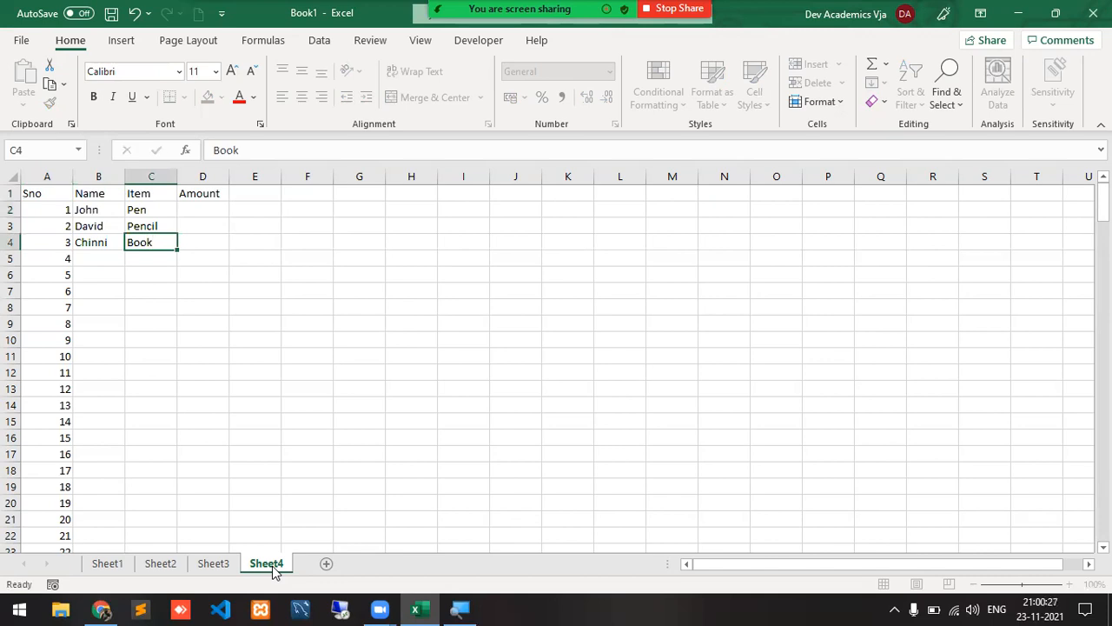
{"action": "key", "text": "Return"}
{"action": "type", "text": "Bag"}
{"action": "key", "text": "Return"}
{"action": "type", "text": "Bag"}
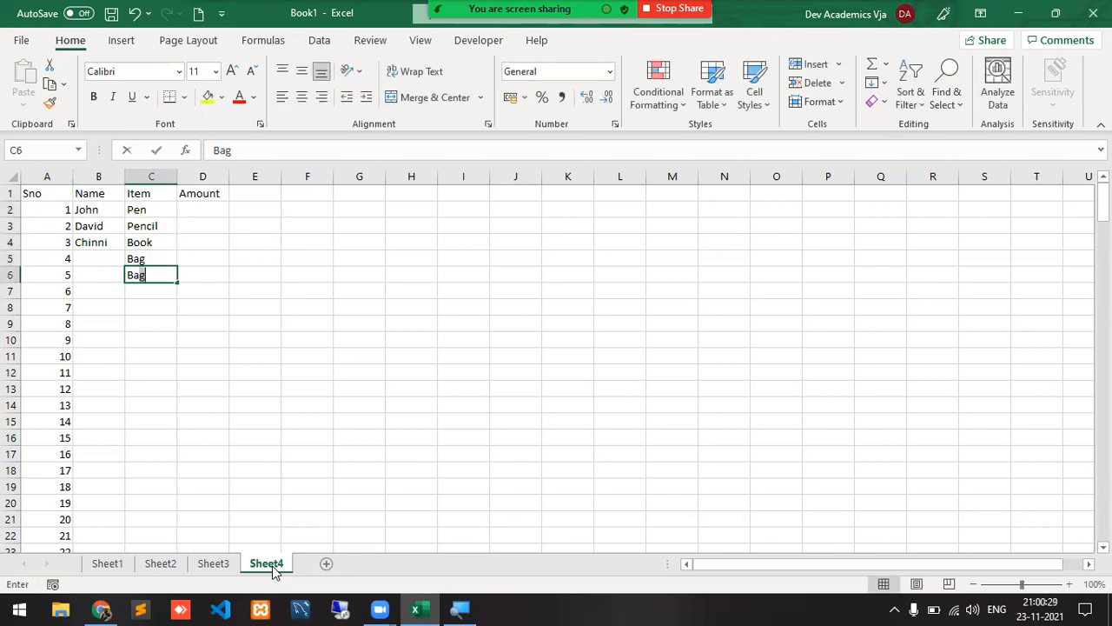
{"action": "key", "text": "BackSpace"}
{"action": "type", "text": "t"}
{"action": "key", "text": "Return"}
Start a random-number formula with =ran in cell D2 under Amount.
{"action": "key", "text": "Up"}
{"action": "key", "text": "Up"}
{"action": "key", "text": "Up"}
{"action": "key", "text": "Up"}
{"action": "key", "text": "Up"}
{"action": "key", "text": "Right"}
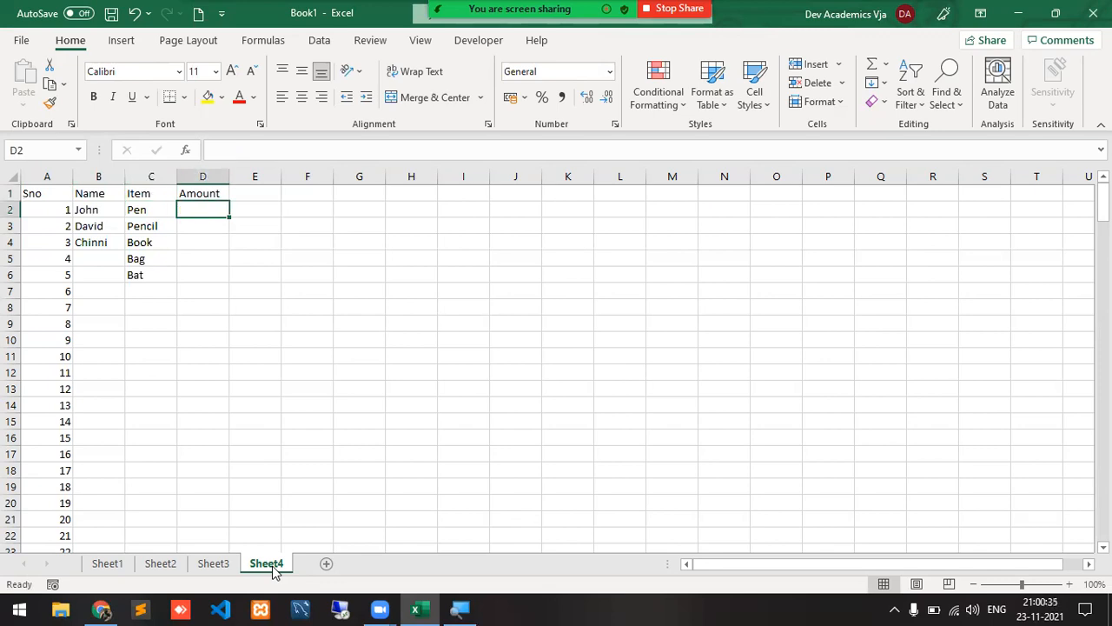
{"action": "type", "text": "=ran"}
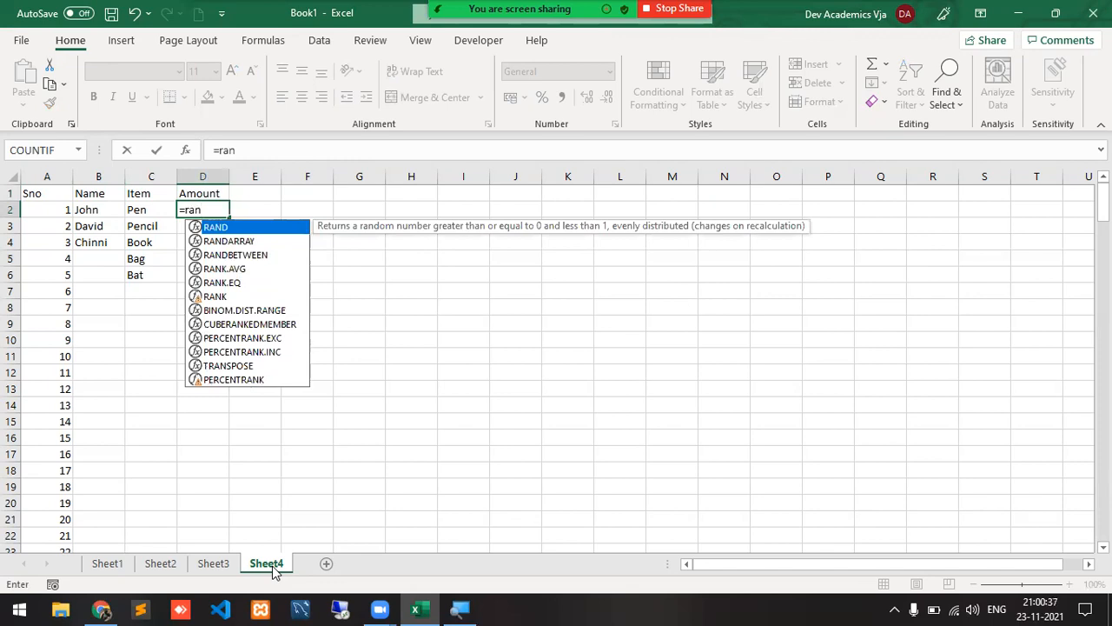
{"action": "key", "text": "Down"}
{"action": "key", "text": "Tab"}
{"action": "key", "text": "BackSpace"}
{"action": "key", "text": "BackSpace"}
{"action": "key", "text": "BackSpace"}
{"action": "key", "text": "BackSpace"}
{"action": "key", "text": "BackSpace"}
{"action": "key", "text": "BackSpace"}
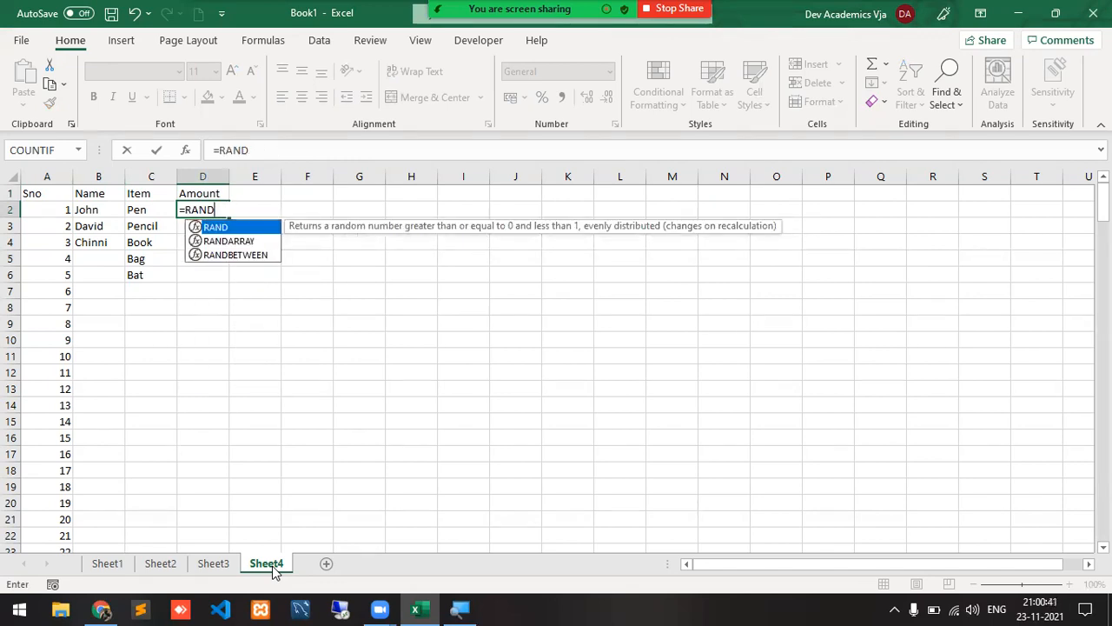
Complete the first Amount cell's formula as =RANDBETWEEN(10,30)*100.
{"action": "key", "text": "Down"}
{"action": "key", "text": "Down"}
{"action": "key", "text": "Tab"}
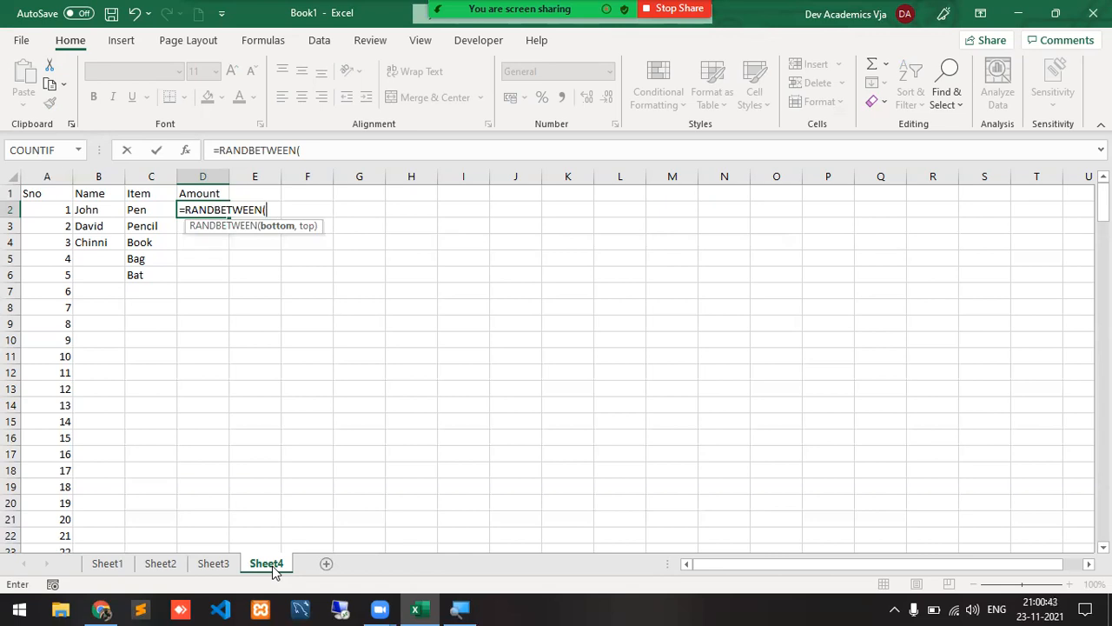
{"action": "type", "text": "10,3"}
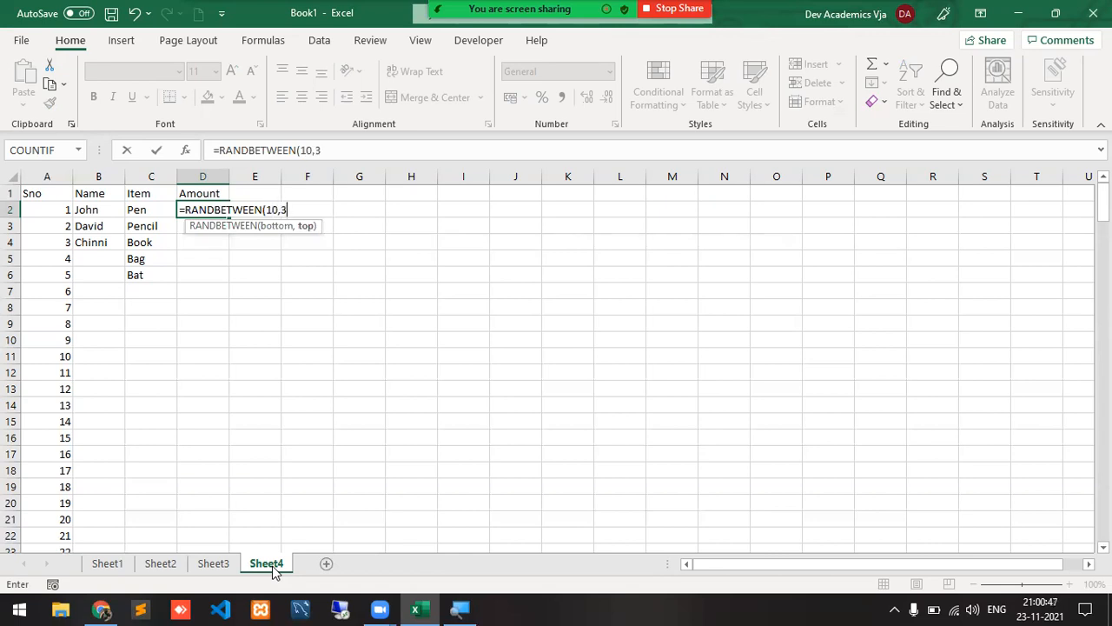
{"action": "type", "text": "0)*100"}
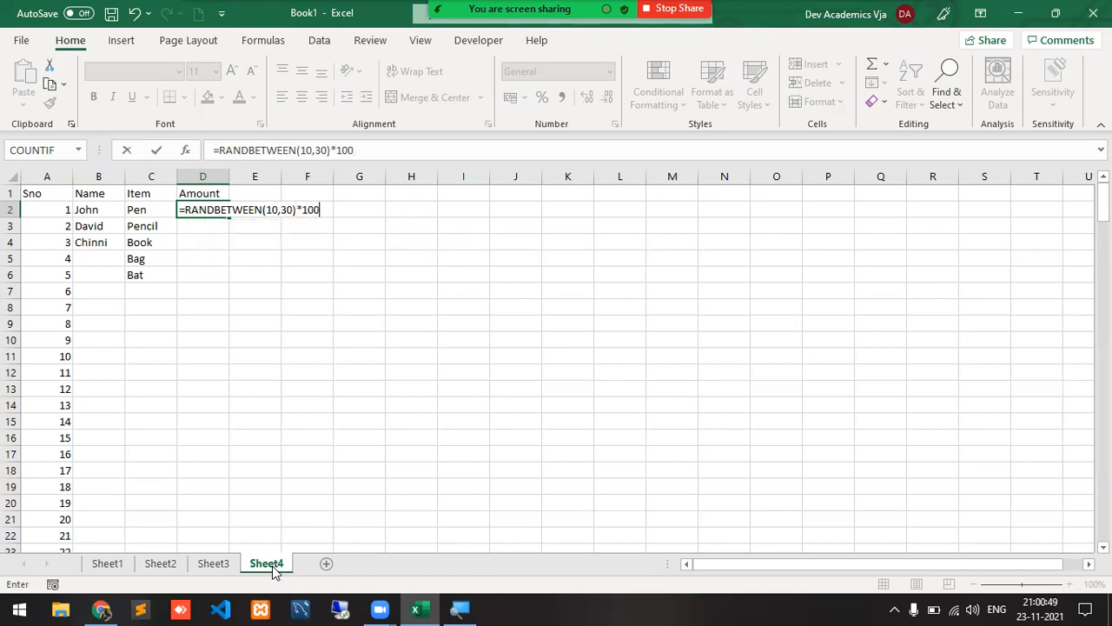
{"action": "key", "text": "ctrl+Return"}
{"action": "key", "text": "Return"}
{"action": "key", "text": "Up"}
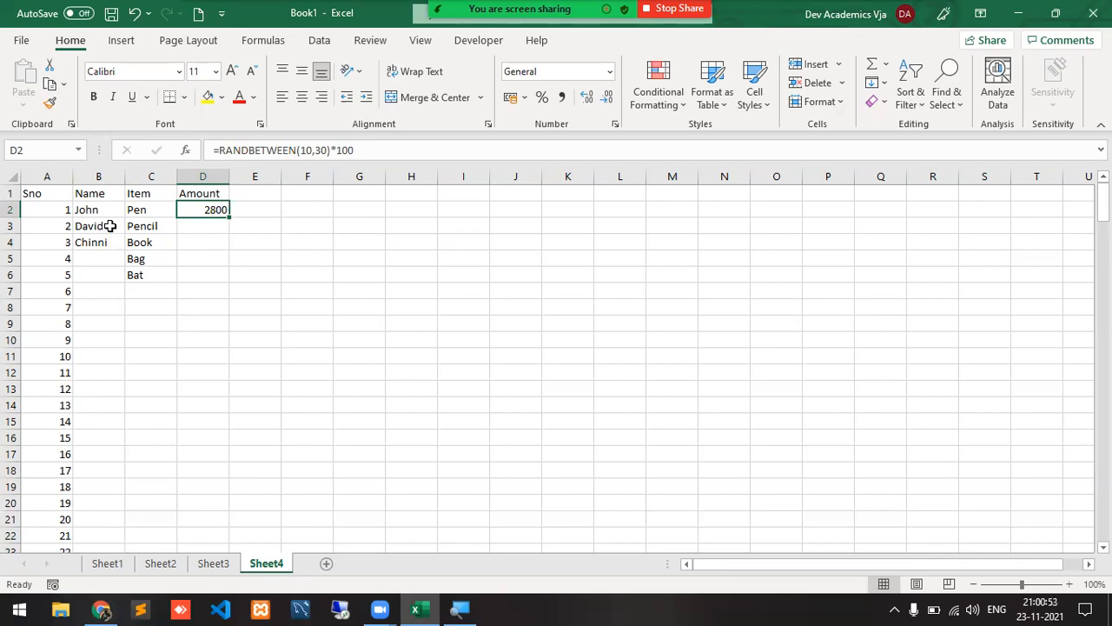
Repeat the three names, the five items and the Amount formula down their columns to row 201.
{"action": "left_click_drag", "start_coordinate": [112, 205], "coordinate": [105, 247]}
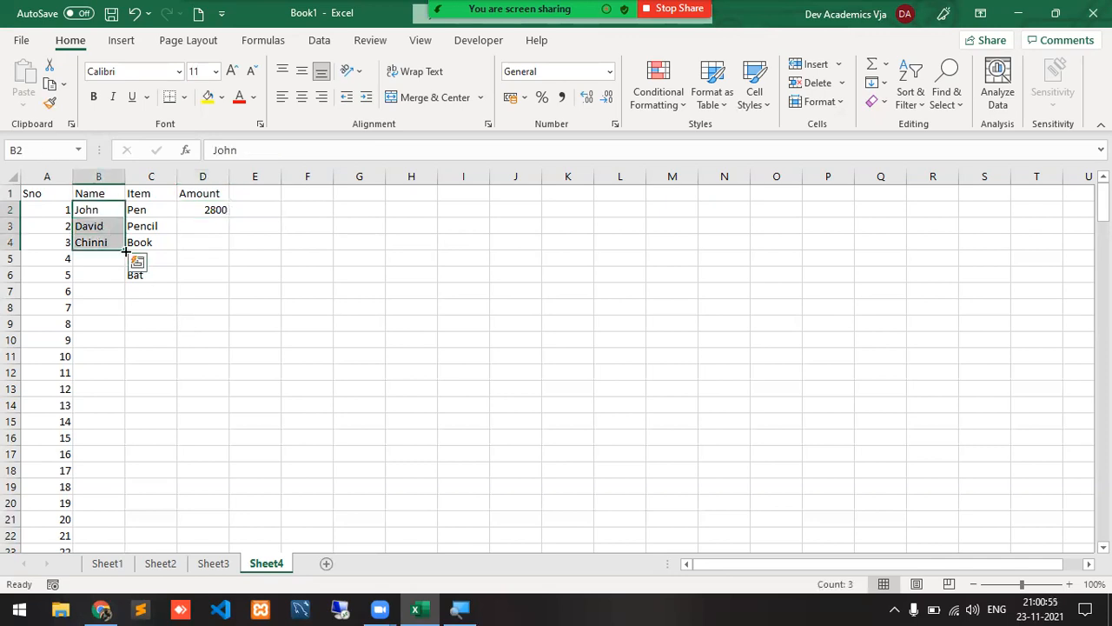
{"action": "double_click", "coordinate": [125, 250]}
{"action": "left_click_drag", "start_coordinate": [148, 208], "coordinate": [148, 274]}
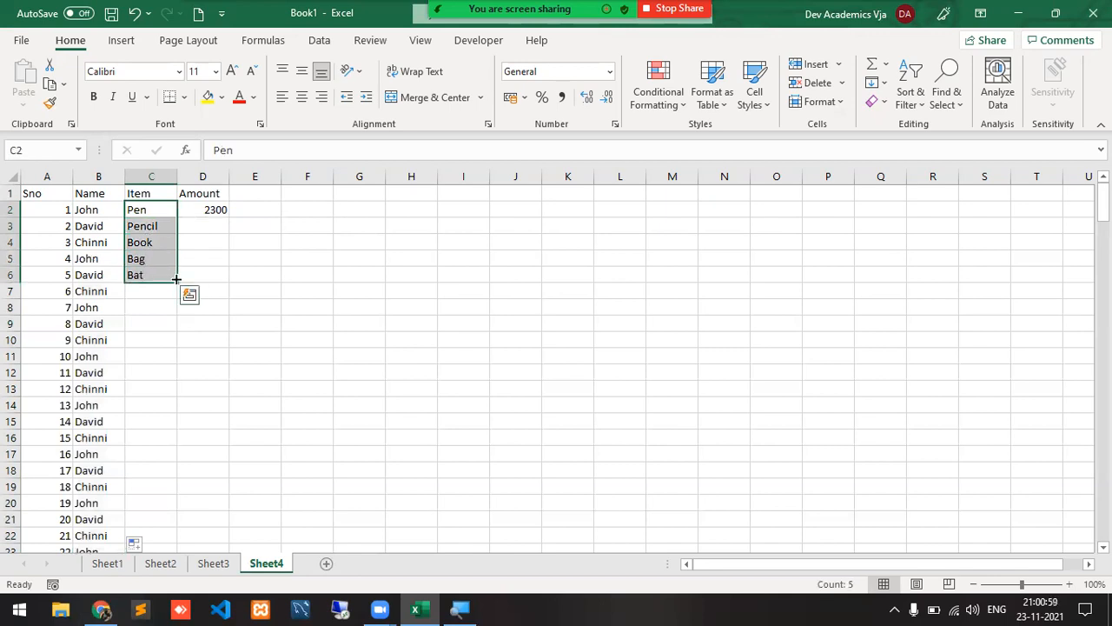
{"action": "double_click", "coordinate": [176, 278]}
{"action": "left_click", "coordinate": [209, 212]}
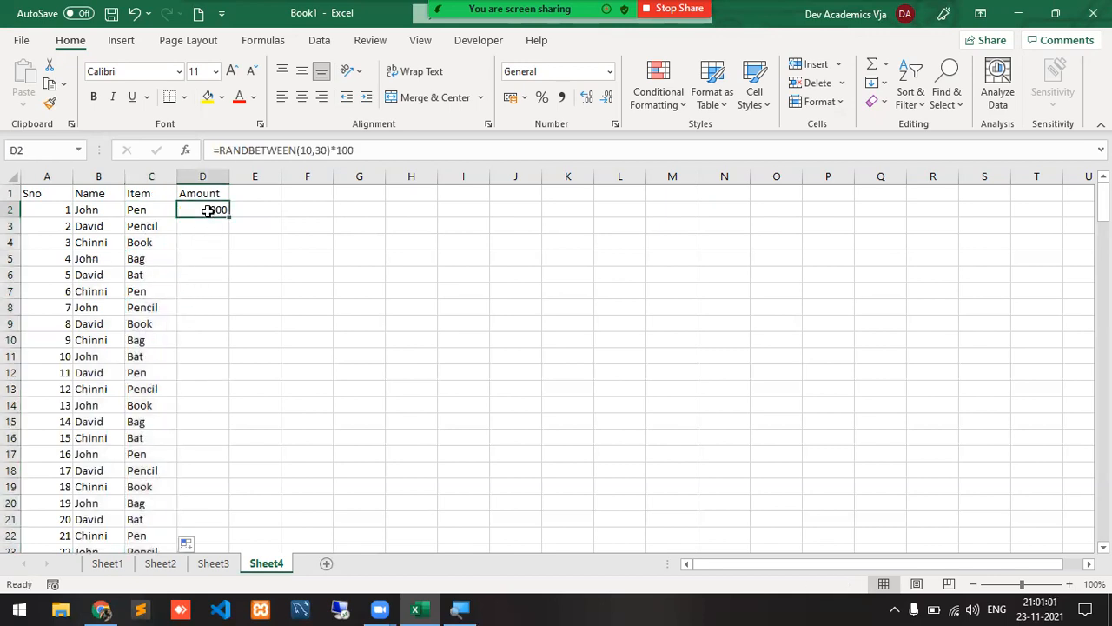
{"action": "double_click", "coordinate": [230, 217]}
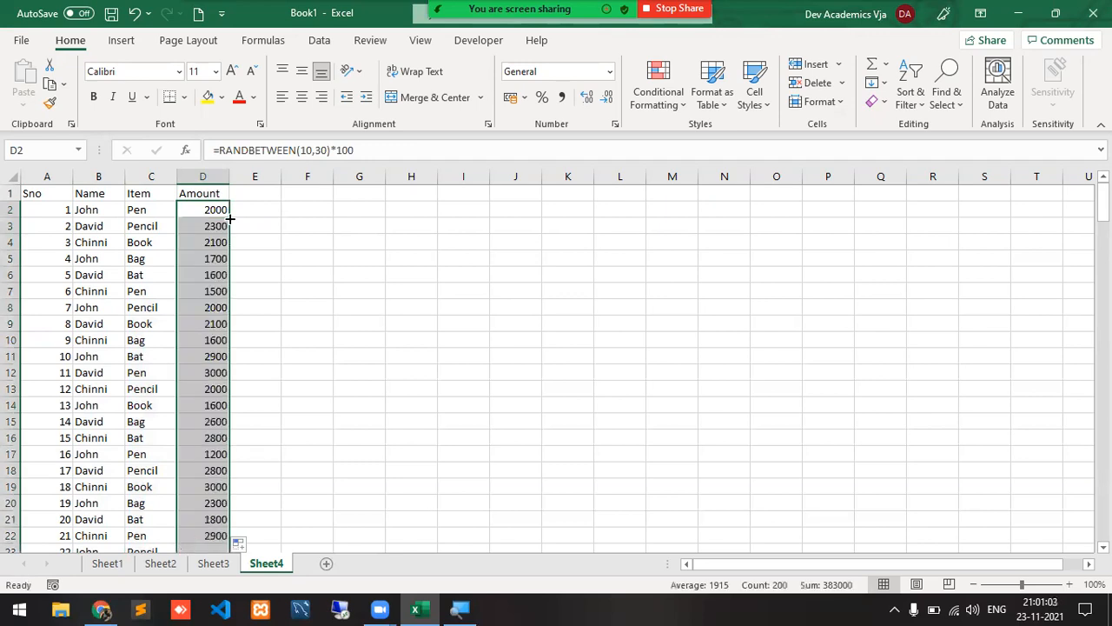
Replace the formulas in D2:D201 with their values by copying and pasting them in place as values.
{"action": "key", "text": "ctrl+c"}
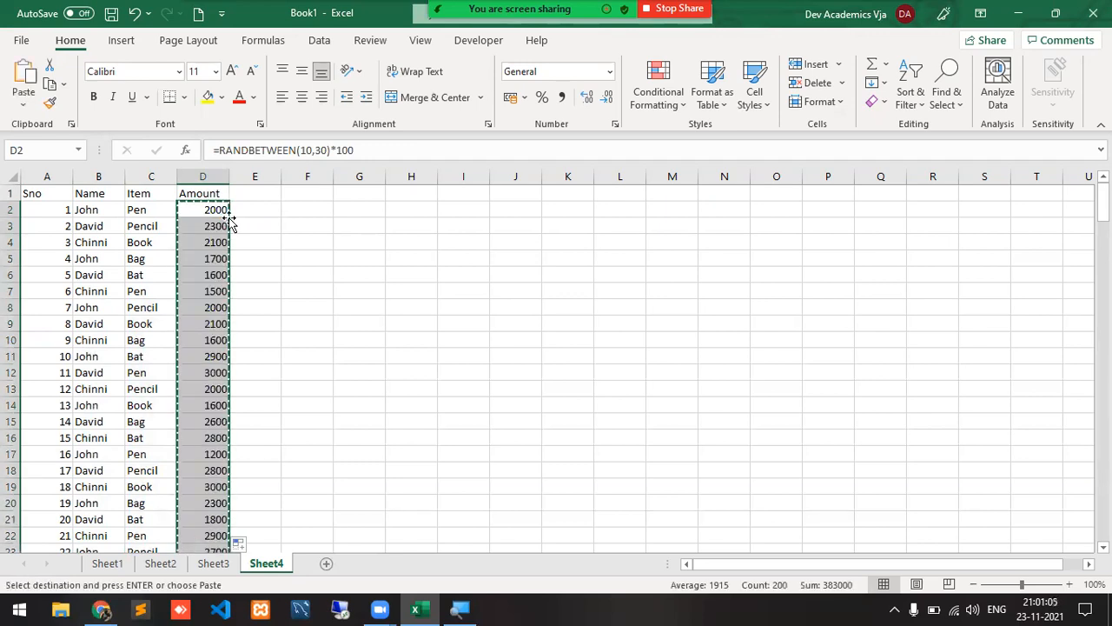
{"action": "left_click", "coordinate": [24, 109]}
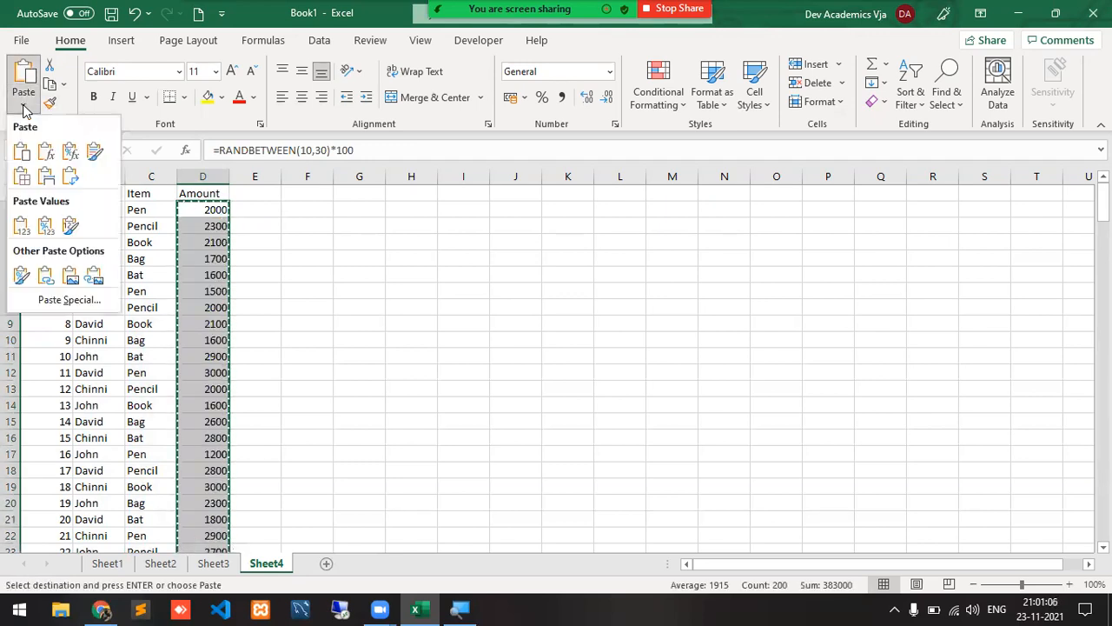
{"action": "left_click", "coordinate": [23, 228]}
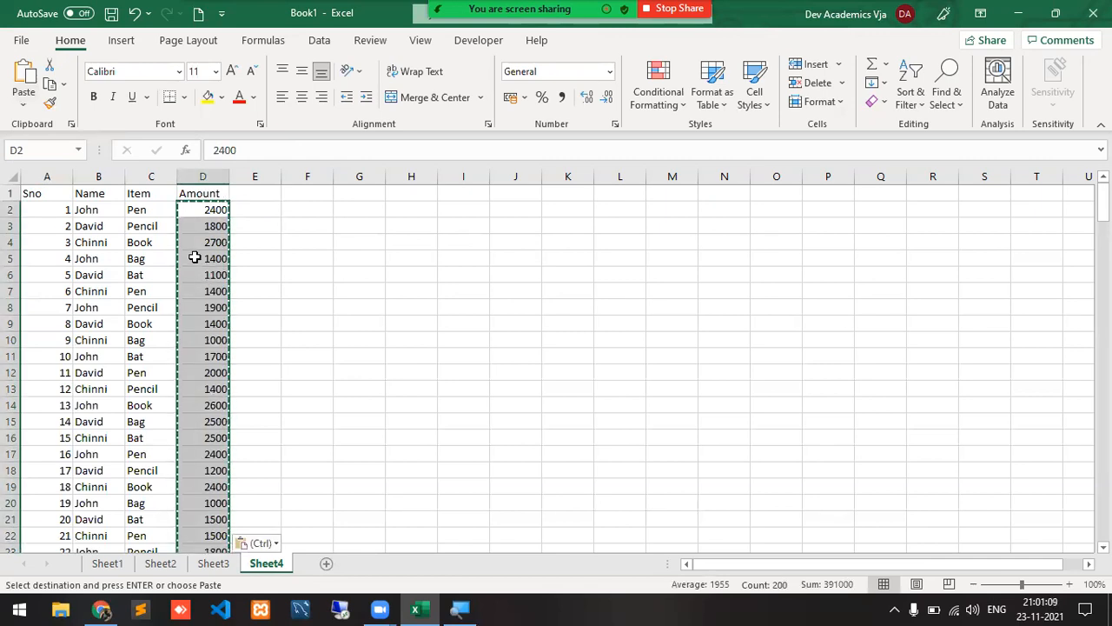
{"action": "key", "text": "Escape"}
Delete the SEQUENCE formula in A2 to clear the serial numbers from the Sno column.
{"action": "key", "text": "Left"}
{"action": "key", "text": "Left"}
{"action": "key", "text": "Left"}
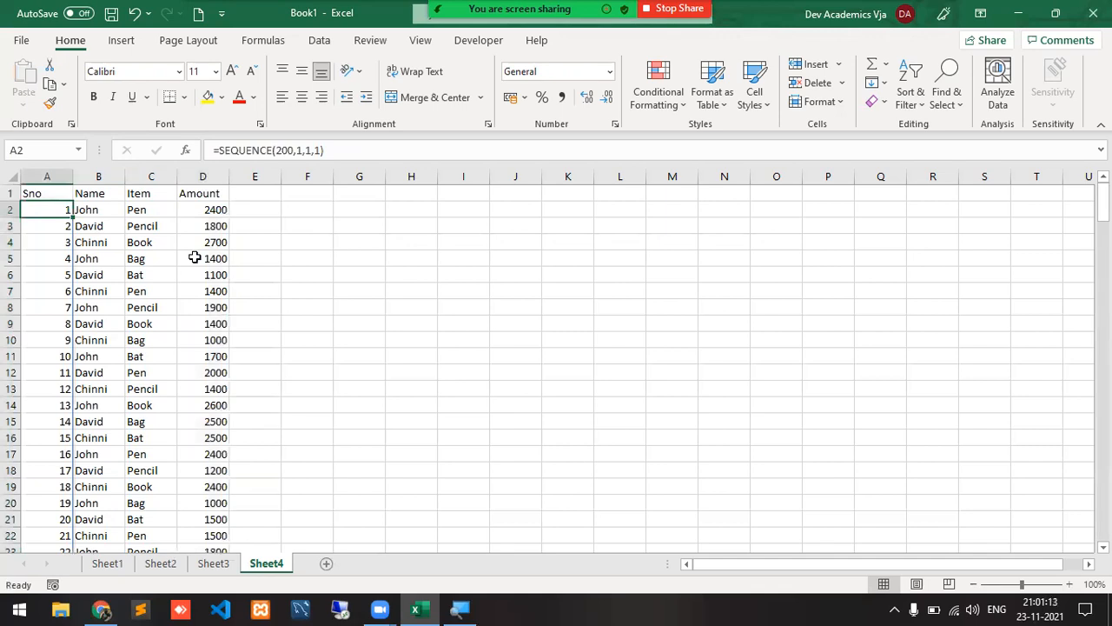
{"action": "key", "text": "Delete"}
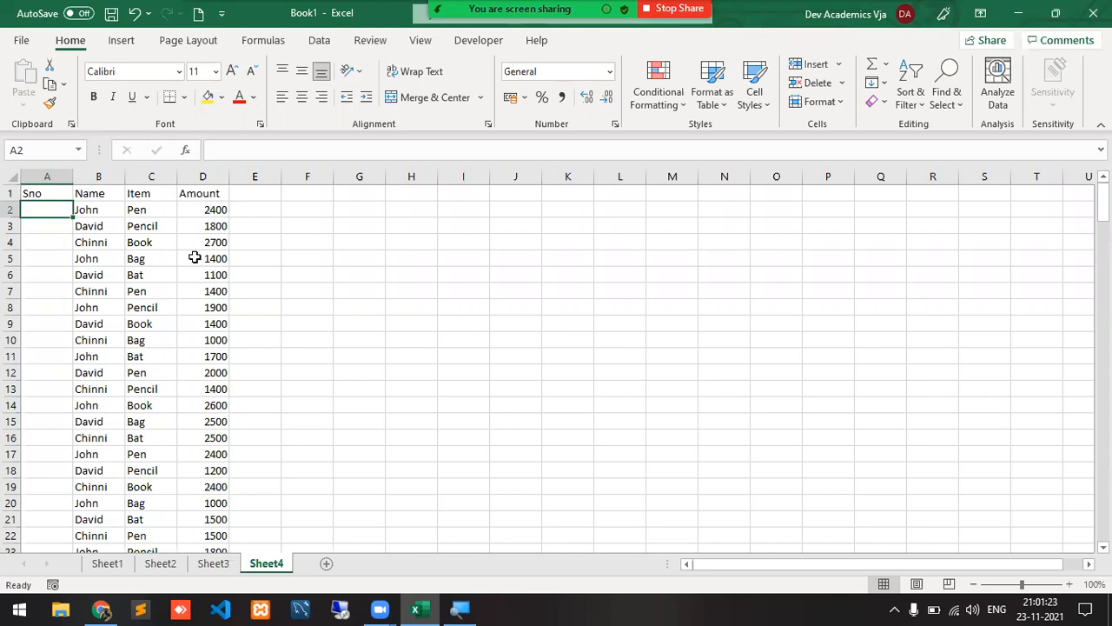
Sort the Name, Item and Amount data in B1:D201 by Name A to Z, then by Item A to Z.
{"action": "key", "text": "Up"}
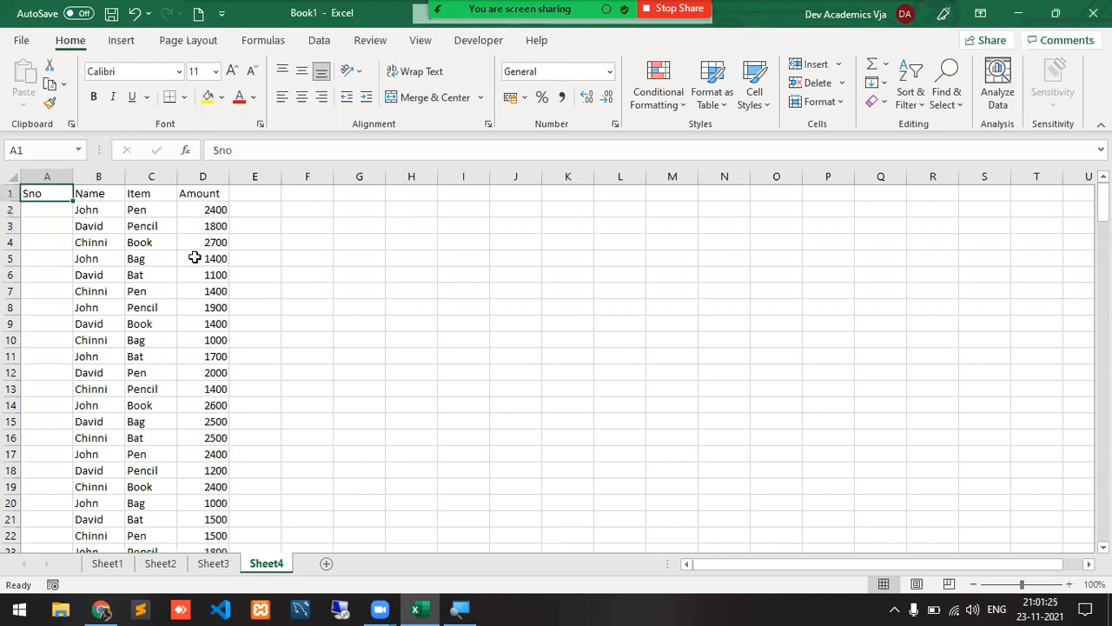
{"action": "key", "text": "Right"}
{"action": "key", "text": "ctrl+shift+Right"}
{"action": "key", "text": "ctrl+shift+Down"}
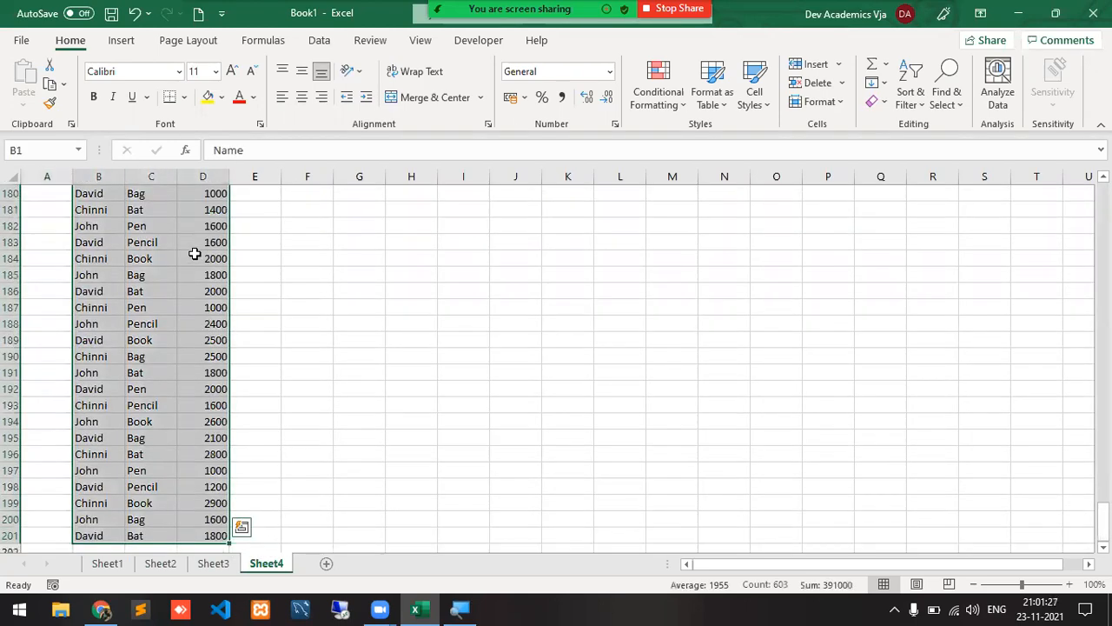
{"action": "left_click", "coordinate": [917, 106]}
{"action": "left_click", "coordinate": [956, 176]}
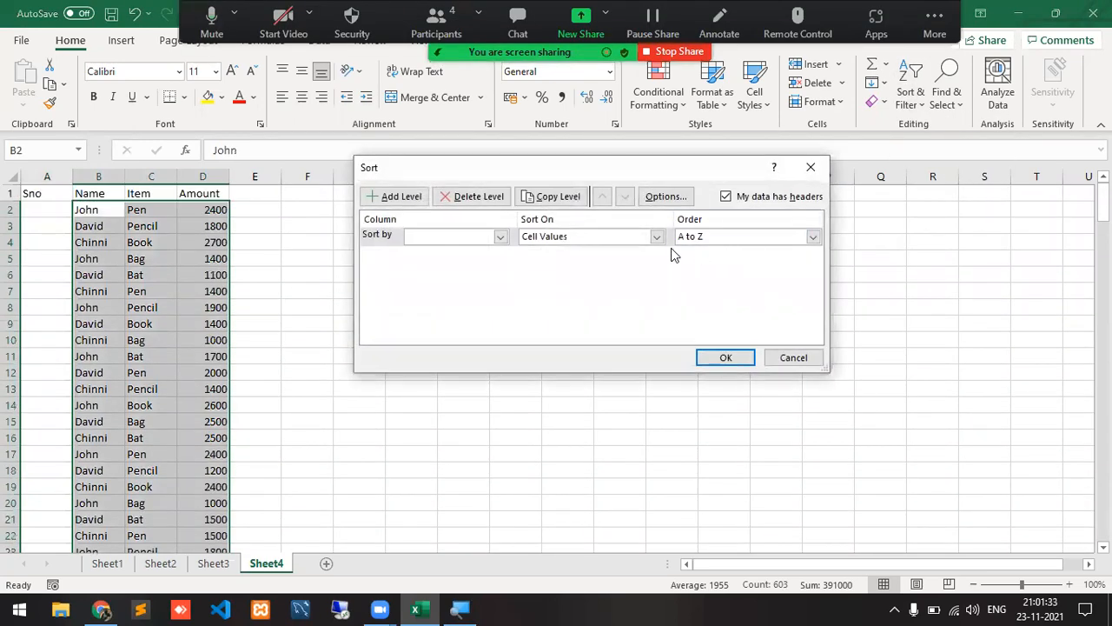
{"action": "left_click", "coordinate": [469, 236]}
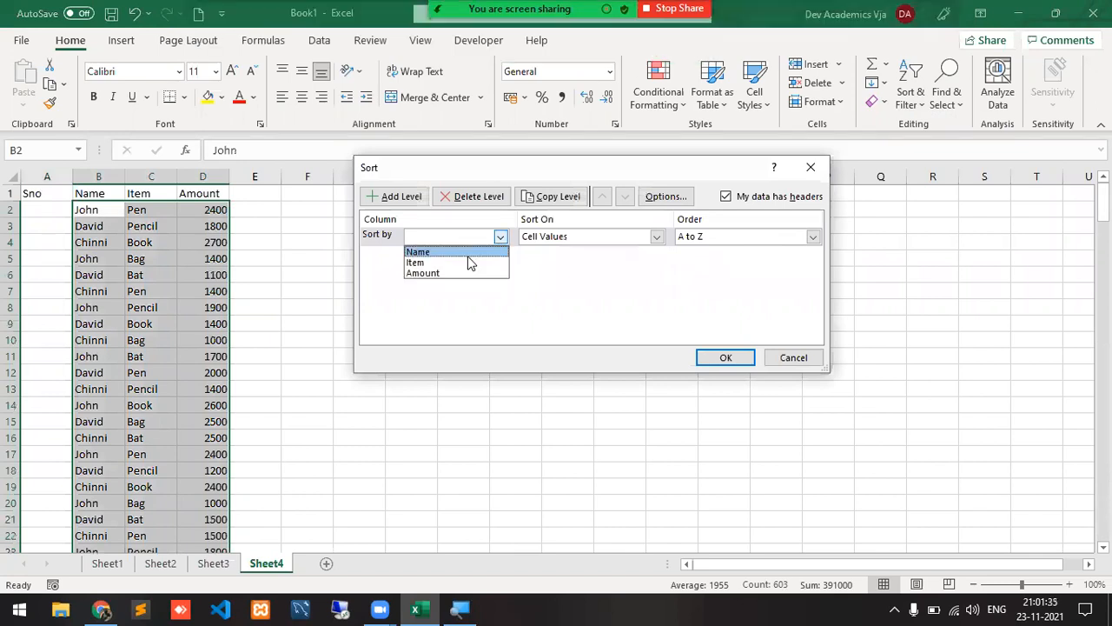
{"action": "left_click", "coordinate": [443, 251]}
{"action": "left_click", "coordinate": [392, 197]}
{"action": "left_click", "coordinate": [417, 256]}
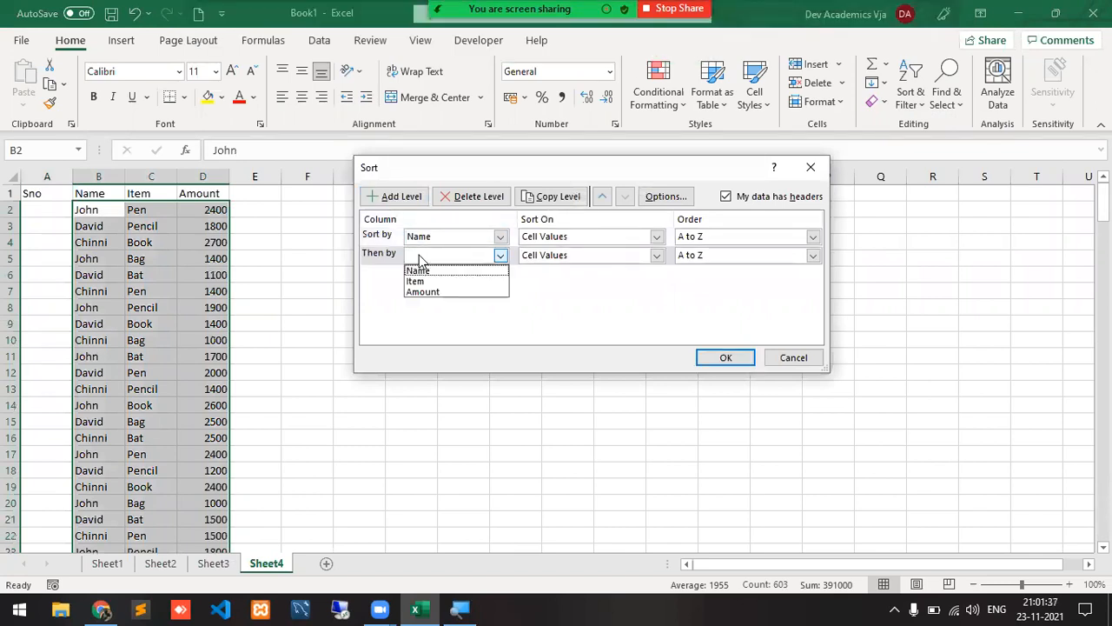
{"action": "left_click", "coordinate": [423, 282]}
{"action": "left_click", "coordinate": [709, 360]}
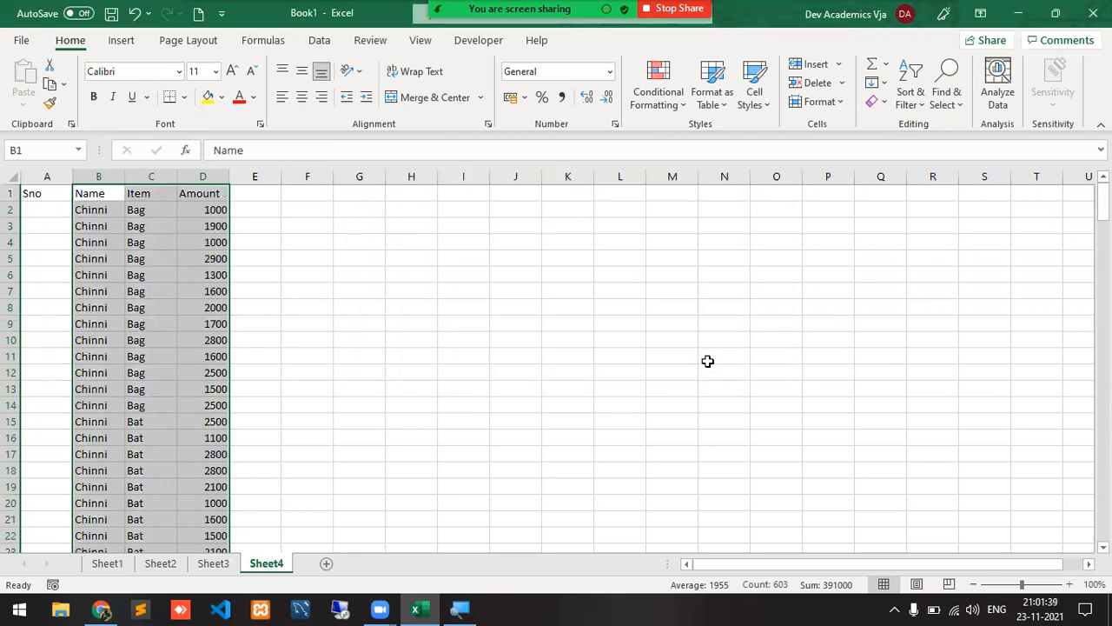
{"action": "left_click", "coordinate": [106, 290]}
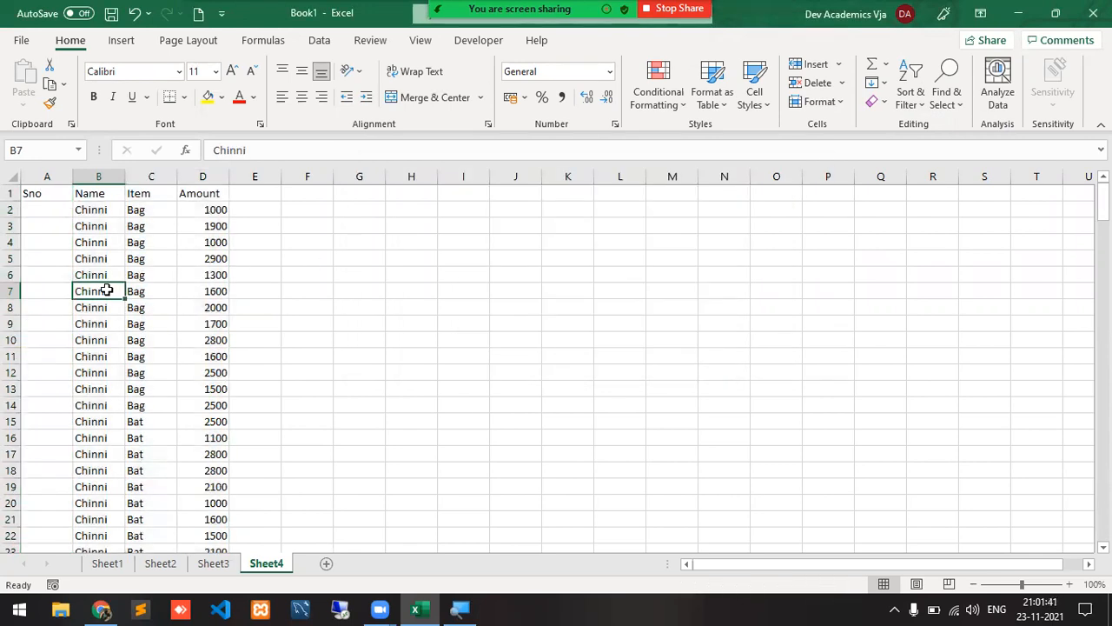
{"action": "key", "text": "Left"}
{"action": "key", "text": "ctrl+Down"}
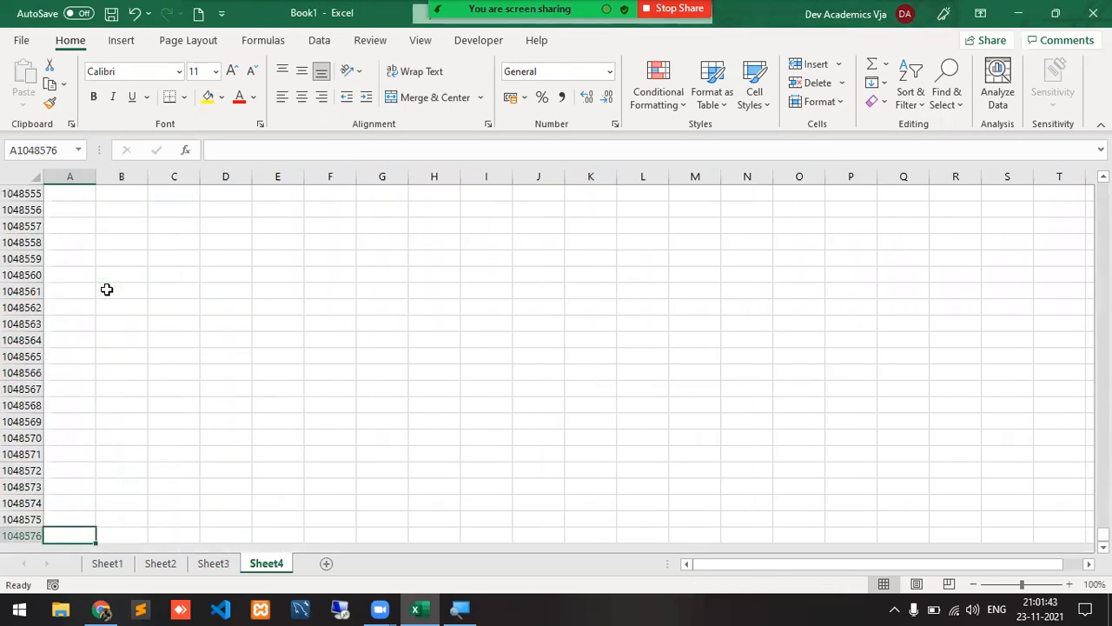
{"action": "key", "text": "Right"}
{"action": "key", "text": "ctrl+Up"}
{"action": "key", "text": "ctrl+Up"}
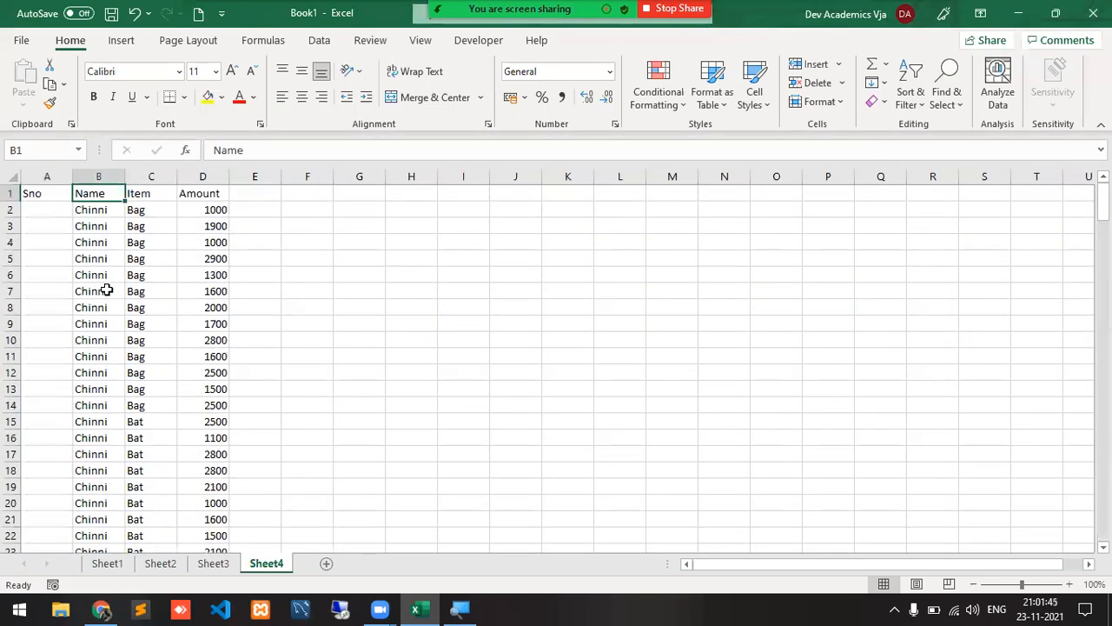
Write out the IF syntax =if(condition,true value,false value) in G2 as an illustration and discard the entry.
{"action": "key", "text": "Down"}
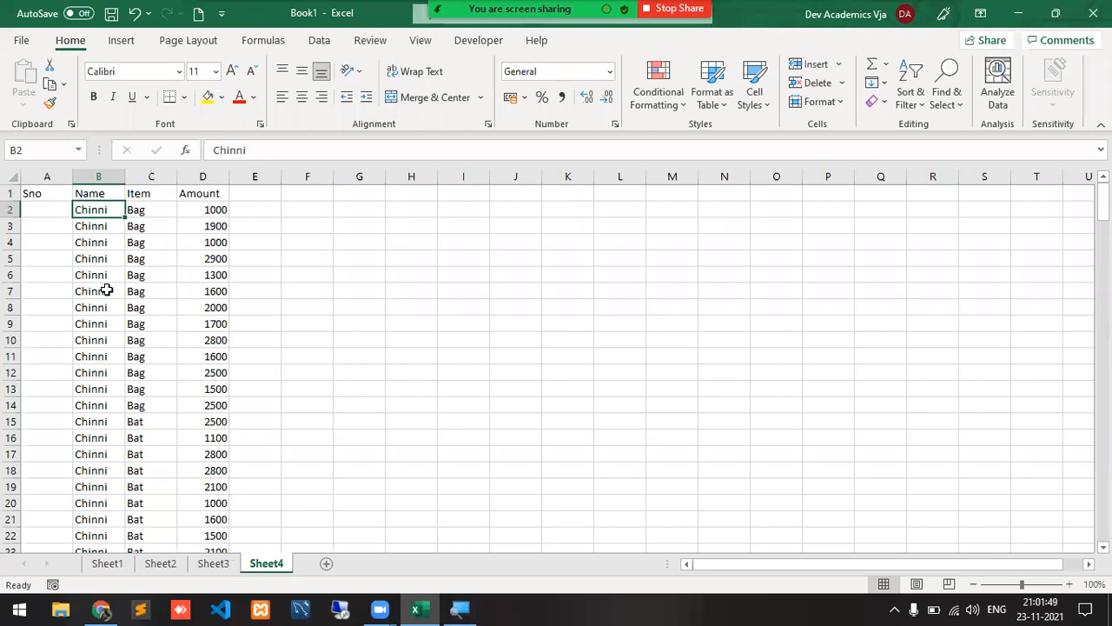
{"action": "key", "text": "Right"}
{"action": "key", "text": "Right"}
{"action": "key", "text": "Right"}
{"action": "key", "text": "Right"}
{"action": "key", "text": "Right"}
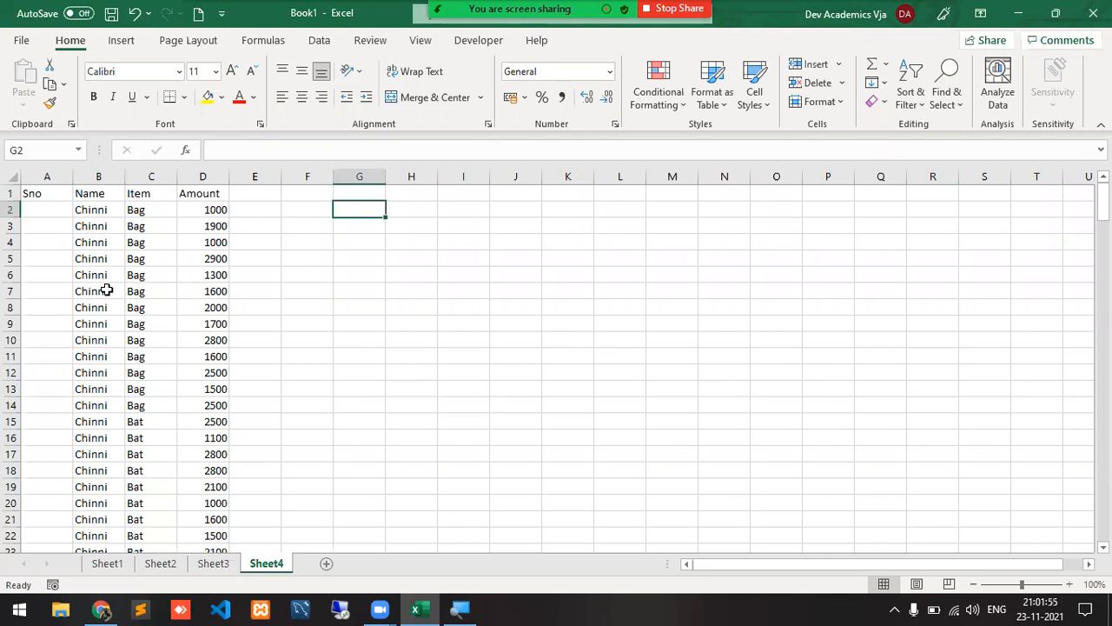
{"action": "type", "text": "="}
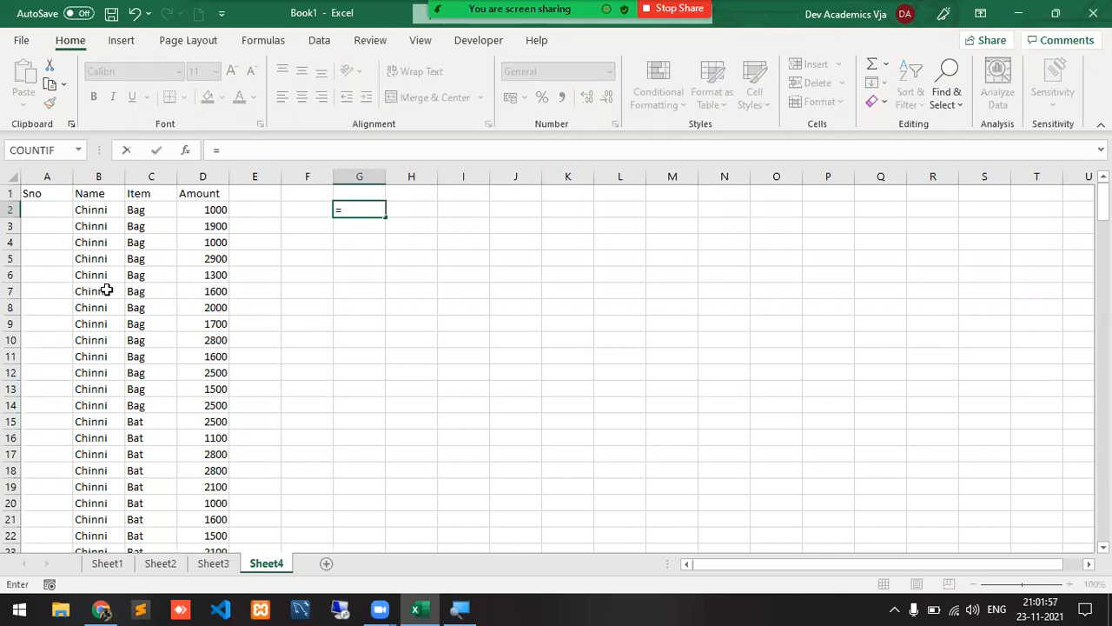
{"action": "type", "text": "if("}
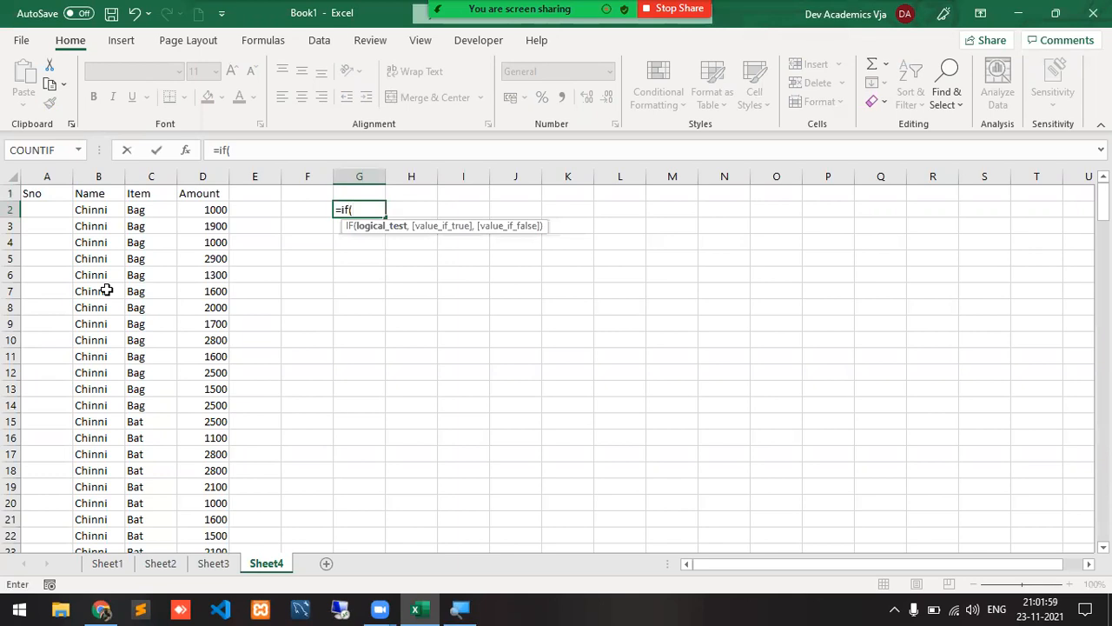
{"action": "type", "text": "condition"}
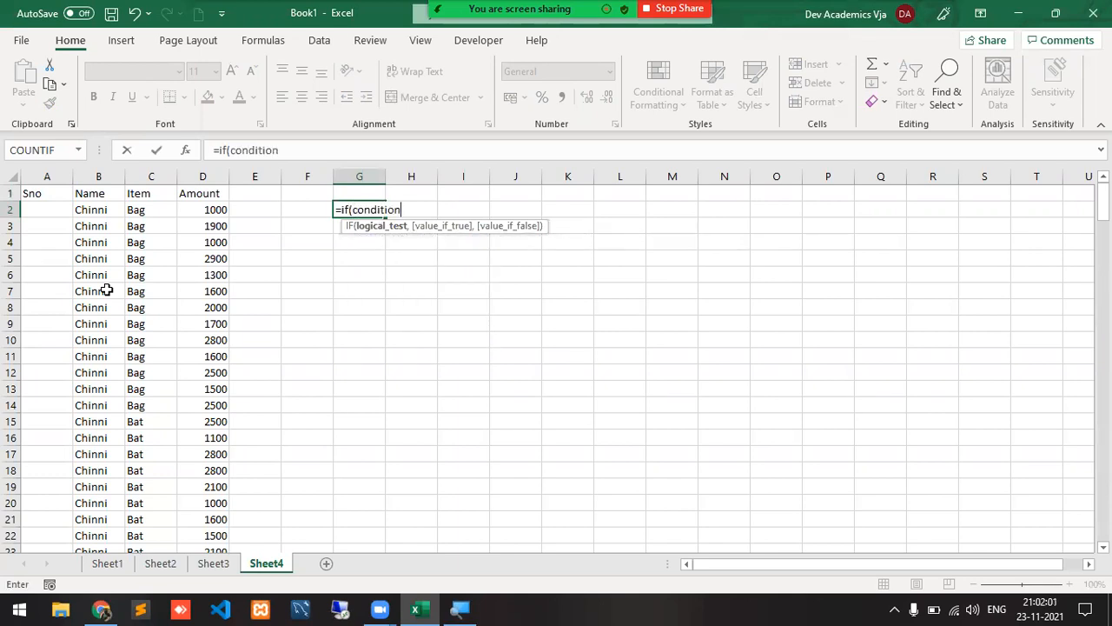
{"action": "type", "text": ","}
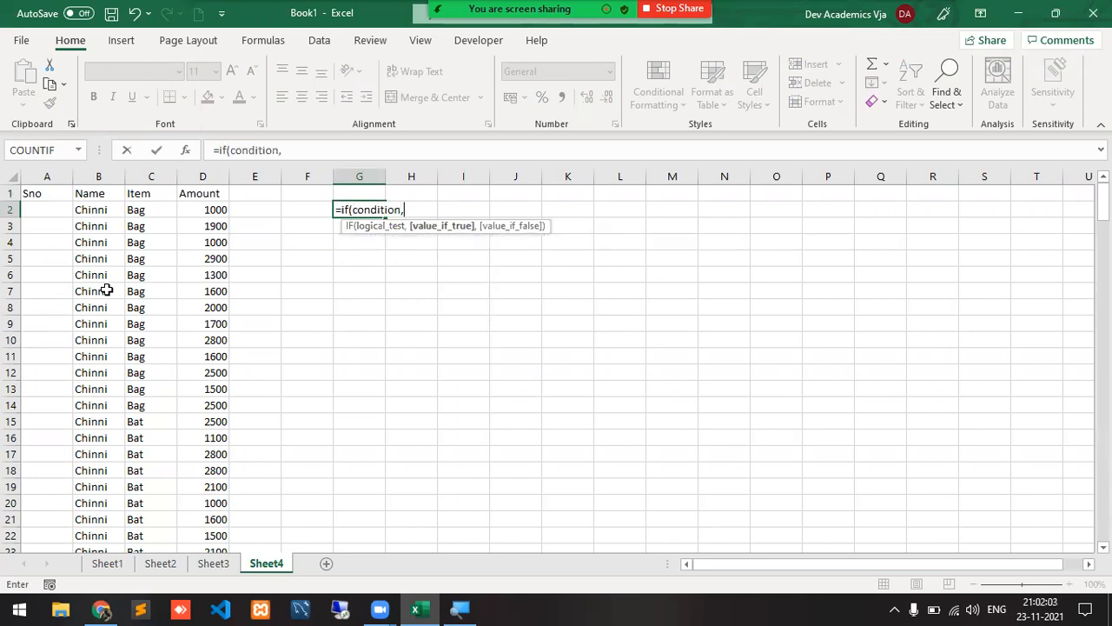
{"action": "type", "text": "true value"}
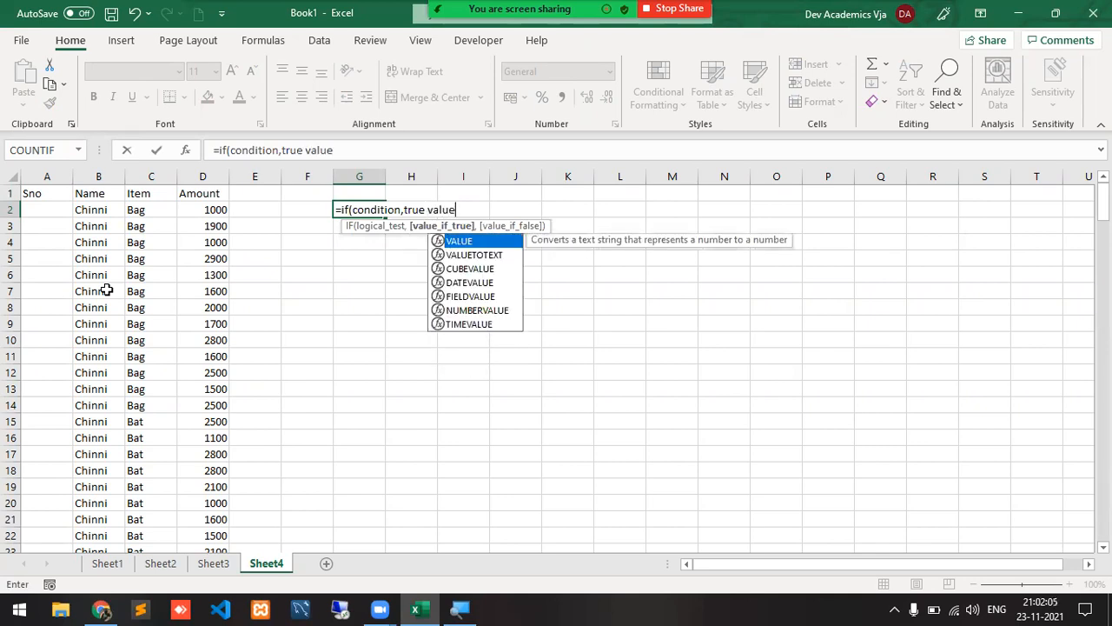
{"action": "type", "text": ",false "}
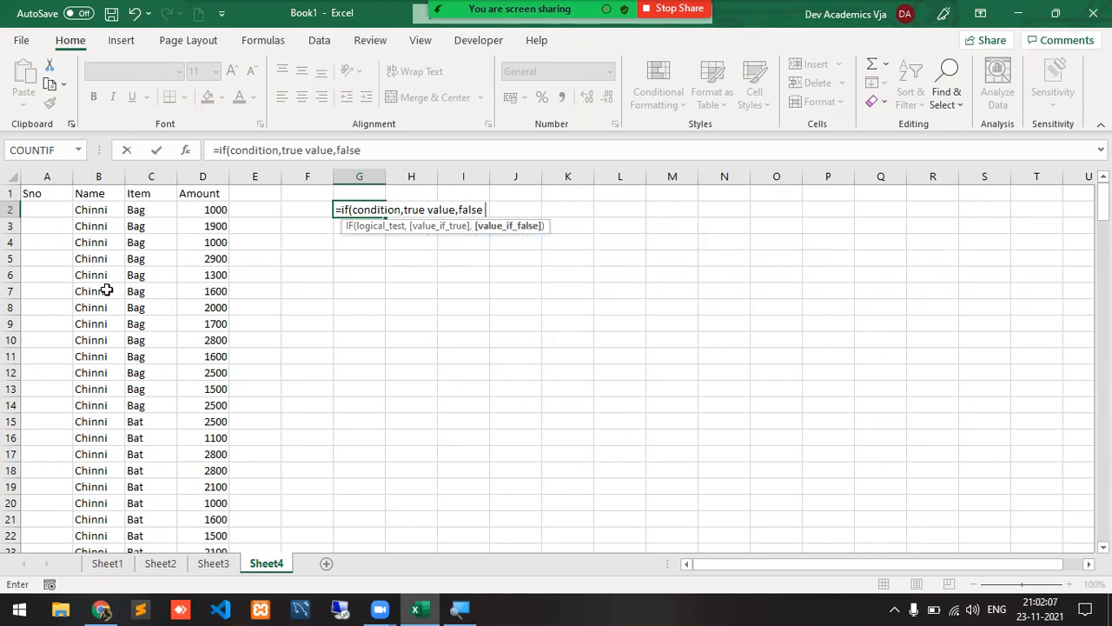
{"action": "type", "text": "value)"}
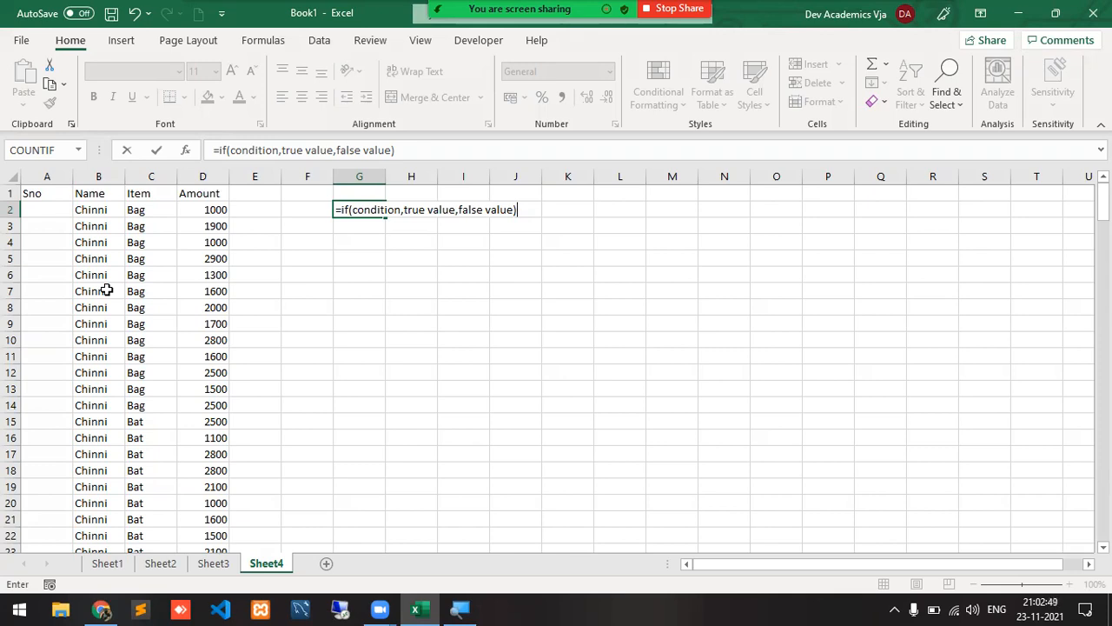
{"action": "key", "text": "Escape"}
Go down the empty Sno column from A2 and examine where the Name and Item groups change in the sorted data.
{"action": "key", "text": "Left"}
{"action": "key", "text": "Left"}
{"action": "key", "text": "Left"}
{"action": "key", "text": "Left"}
{"action": "key", "text": "Left"}
{"action": "key", "text": "Left"}
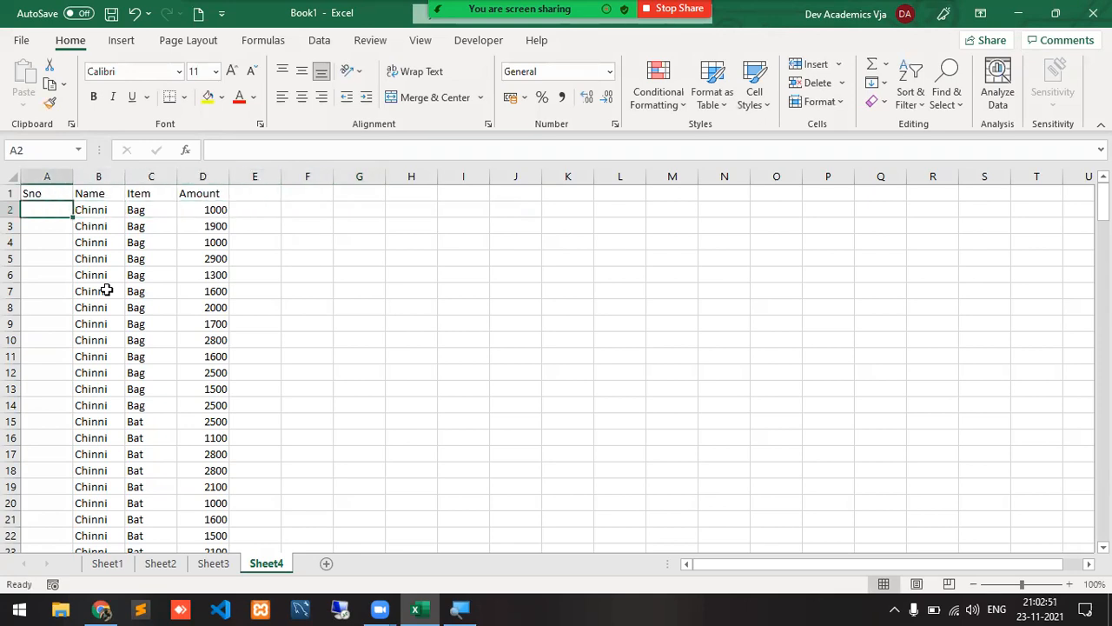
{"action": "key", "text": "Down"}
{"action": "key", "text": "Down"}
{"action": "key", "text": "Down"}
{"action": "key", "text": "Down"}
{"action": "key", "text": "Down"}
{"action": "key", "text": "Down"}
{"action": "key", "text": "Down"}
{"action": "key", "text": "Down"}
{"action": "key", "text": "Down"}
{"action": "key", "text": "Down"}
{"action": "key", "text": "Down"}
{"action": "key", "text": "Down"}
{"action": "key", "text": "Down"}
{"action": "key", "text": "Down"}
{"action": "key", "text": "Down"}
{"action": "key", "text": "Down"}
{"action": "key", "text": "Down"}
{"action": "key", "text": "Down"}
{"action": "key", "text": "Down"}
{"action": "key", "text": "Down"}
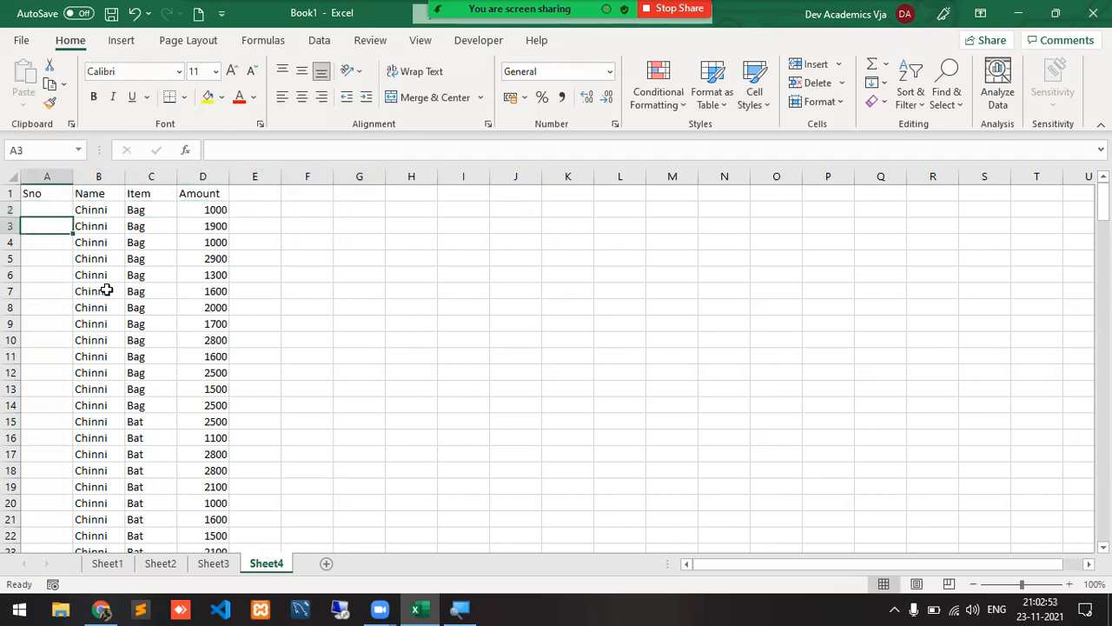
{"action": "key", "text": "Down"}
{"action": "key", "text": "Down"}
{"action": "key", "text": "Down"}
{"action": "key", "text": "Down"}
{"action": "key", "text": "Down"}
{"action": "key", "text": "Down"}
{"action": "key", "text": "Down"}
{"action": "key", "text": "Down"}
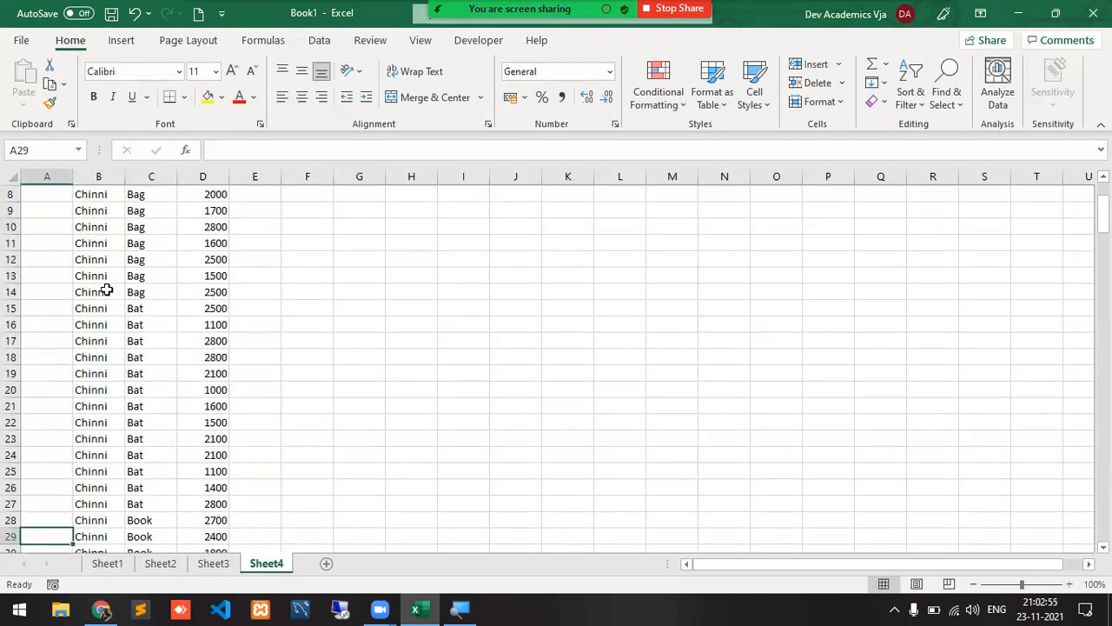
{"action": "key", "text": "Down"}
{"action": "key", "text": "Down"}
{"action": "key", "text": "Down"}
{"action": "key", "text": "Down"}
{"action": "key", "text": "Down"}
{"action": "key", "text": "Down"}
{"action": "key", "text": "Down"}
{"action": "key", "text": "Down"}
{"action": "key", "text": "Down"}
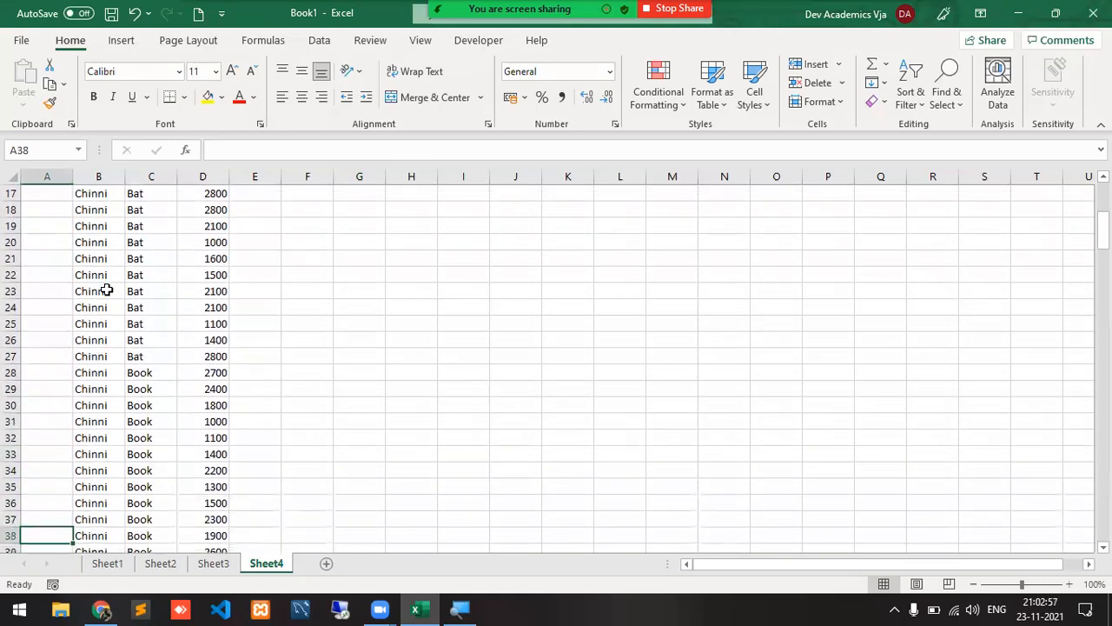
{"action": "key", "text": "Down"}
{"action": "key", "text": "Down"}
{"action": "key", "text": "Down"}
{"action": "key", "text": "Down"}
{"action": "key", "text": "Down"}
{"action": "key", "text": "Down"}
{"action": "key", "text": "Down"}
{"action": "key", "text": "Down"}
{"action": "key", "text": "Down"}
{"action": "key", "text": "Down"}
{"action": "key", "text": "Down"}
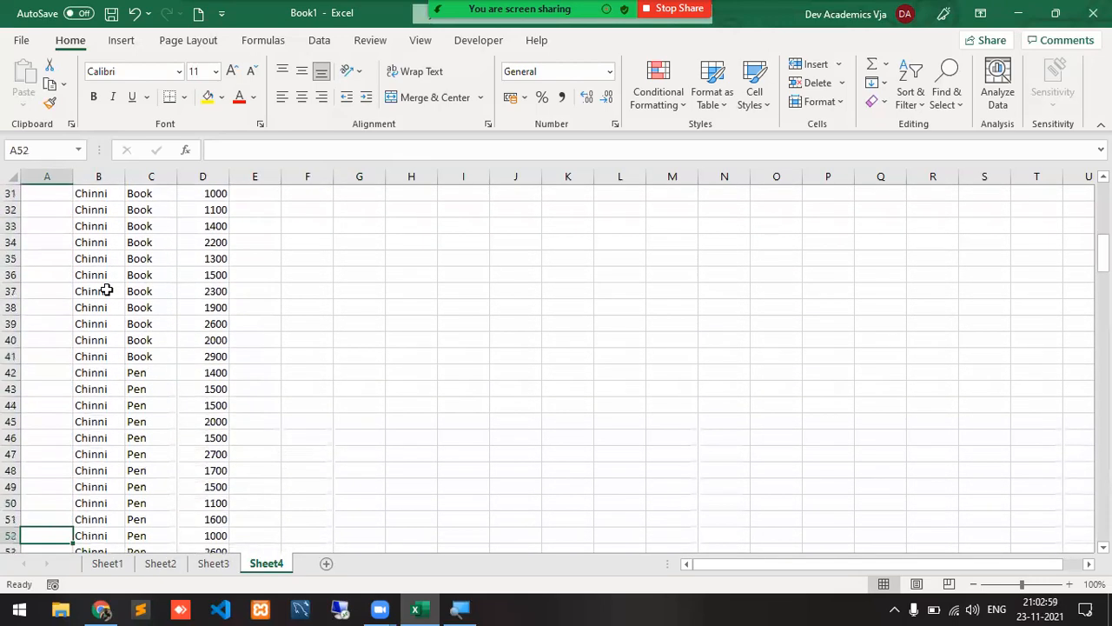
{"action": "key", "text": "Down"}
{"action": "key", "text": "Down"}
{"action": "key", "text": "Down"}
{"action": "key", "text": "Down"}
{"action": "key", "text": "Down"}
{"action": "key", "text": "Down"}
{"action": "key", "text": "Down"}
{"action": "key", "text": "Down"}
{"action": "key", "text": "Down"}
{"action": "key", "text": "Down"}
{"action": "key", "text": "Down"}
{"action": "key", "text": "Down"}
{"action": "key", "text": "Down"}
{"action": "key", "text": "Down"}
{"action": "key", "text": "Down"}
{"action": "key", "text": "Down"}
{"action": "key", "text": "Down"}
{"action": "key", "text": "Down"}
{"action": "key", "text": "Down"}
{"action": "key", "text": "Down"}
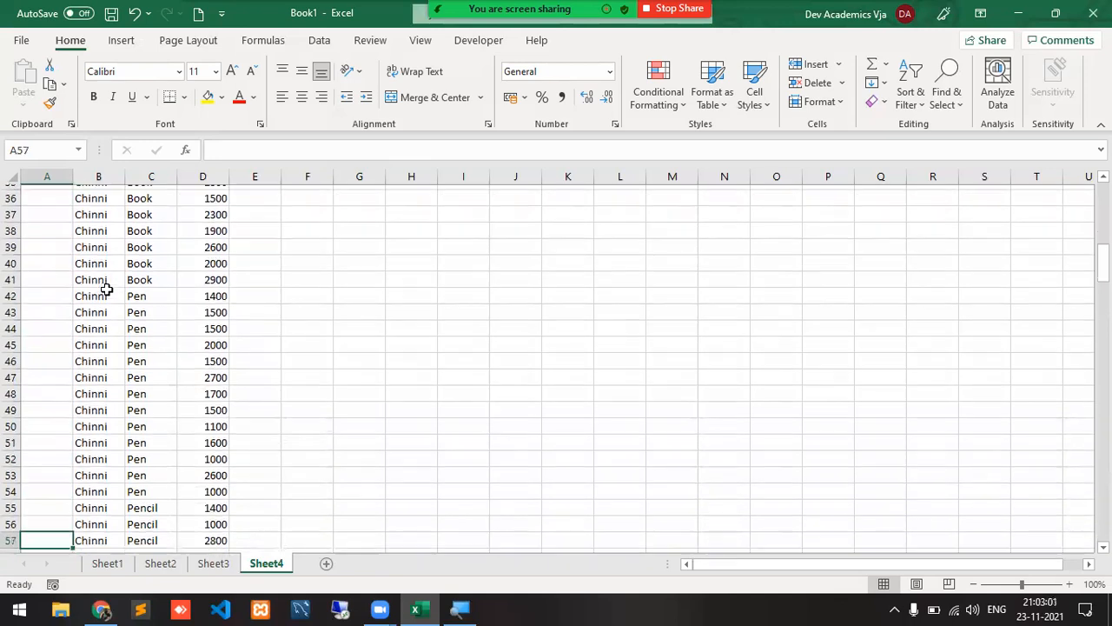
{"action": "key", "text": "Down"}
{"action": "key", "text": "Down"}
{"action": "key", "text": "Down"}
{"action": "key", "text": "Down"}
{"action": "key", "text": "Up"}
{"action": "key", "text": "Up"}
{"action": "key", "text": "Up"}
{"action": "key", "text": "Up"}
{"action": "key", "text": "Up"}
{"action": "key", "text": "Up"}
{"action": "key", "text": "Up"}
{"action": "key", "text": "Up"}
{"action": "key", "text": "Up"}
{"action": "key", "text": "Up"}
{"action": "key", "text": "Up"}
{"action": "key", "text": "Up"}
{"action": "key", "text": "Up"}
{"action": "key", "text": "Up"}
{"action": "key", "text": "Up"}
{"action": "key", "text": "Up"}
{"action": "key", "text": "Up"}
{"action": "key", "text": "Up"}
{"action": "key", "text": "Up"}
{"action": "key", "text": "Up"}
{"action": "key", "text": "Down"}
{"action": "key", "text": "Down"}
{"action": "key", "text": "Down"}
{"action": "key", "text": "Down"}
{"action": "key", "text": "Down"}
{"action": "key", "text": "Down"}
{"action": "key", "text": "Down"}
{"action": "key", "text": "Down"}
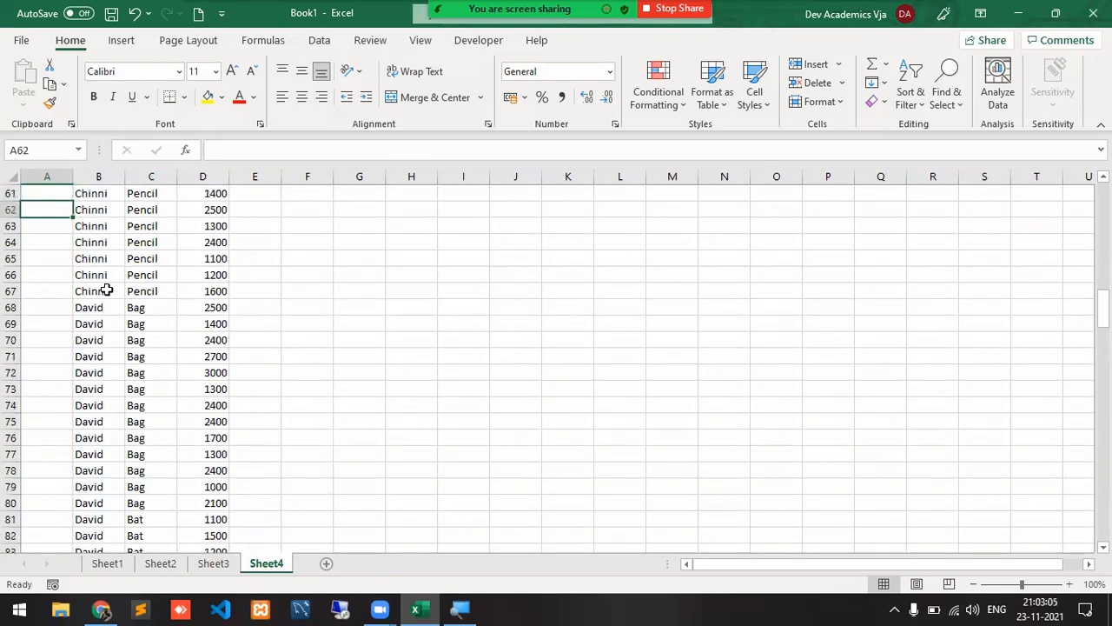
{"action": "key", "text": "Up"}
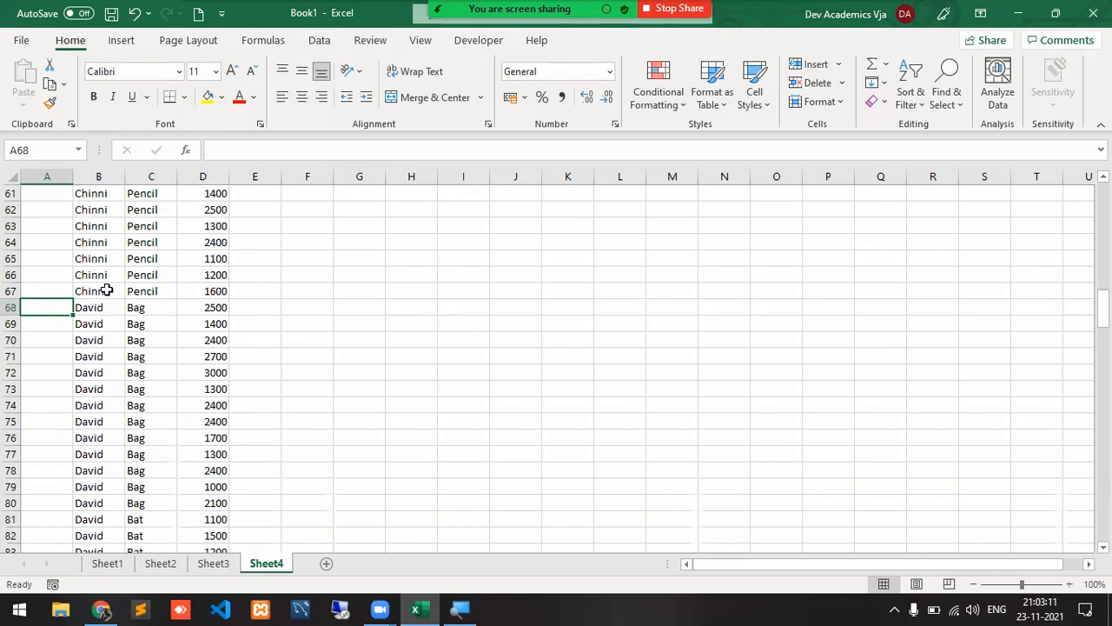
Enter 1 and 2 in A2 and A3 and fill the number series down the Sno column to row 201.
{"action": "key", "text": "ctrl+Home"}
{"action": "key", "text": "Down"}
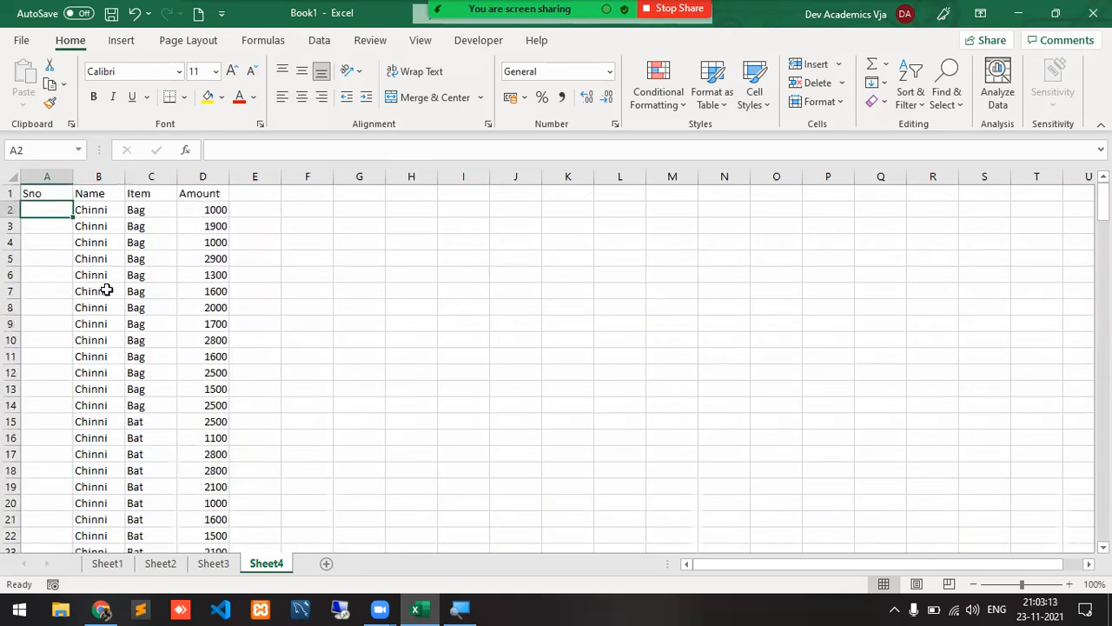
{"action": "type", "text": "1"}
{"action": "key", "text": "Return"}
{"action": "type", "text": "2"}
{"action": "key", "text": "Return"}
{"action": "key", "text": "Up"}
{"action": "key", "text": "shift+Up"}
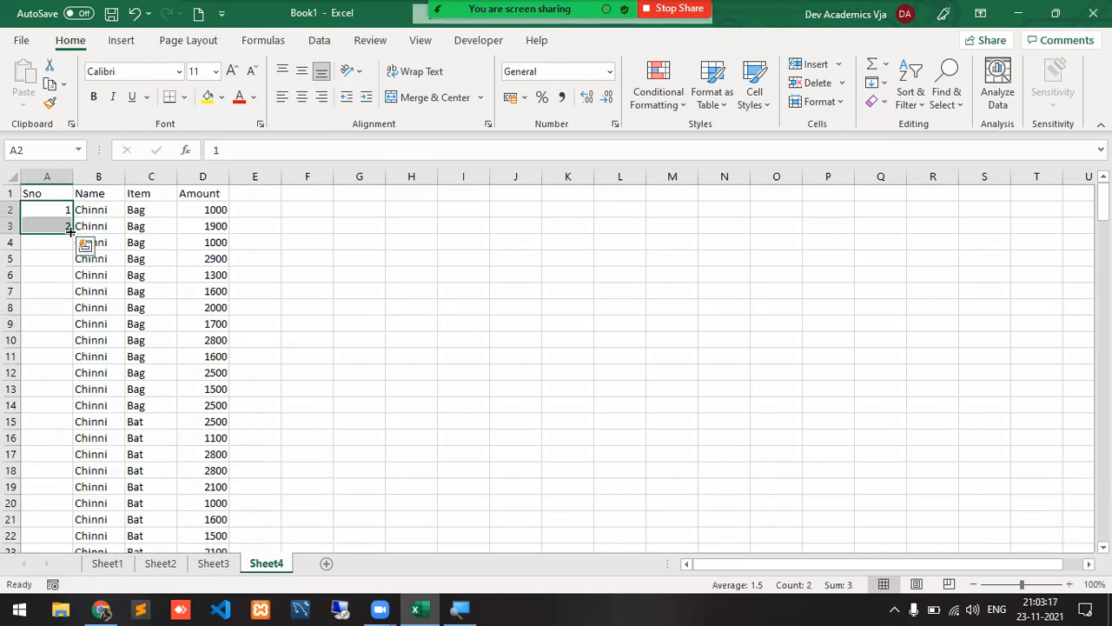
{"action": "double_click", "coordinate": [72, 234]}
{"action": "left_click", "coordinate": [48, 232]}
{"action": "key", "text": "ctrl+Down"}
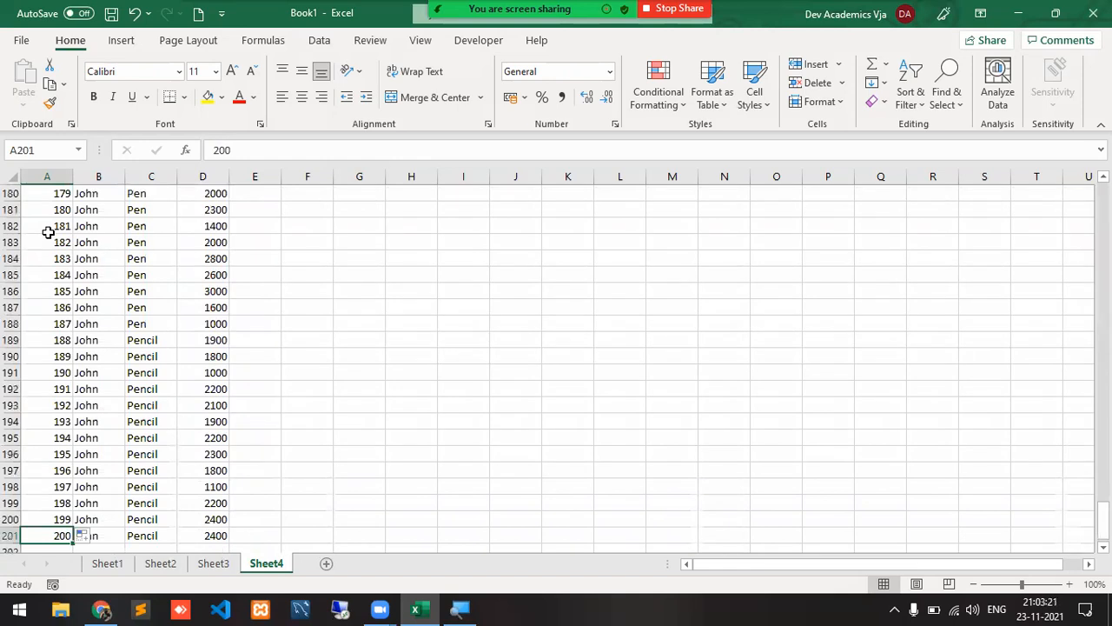
Delete the serial numbers in A2:A201, keeping the Sno header.
{"action": "key", "text": "ctrl+Up"}
{"action": "key", "text": "Down"}
{"action": "key", "text": "ctrl+shift+Down"}
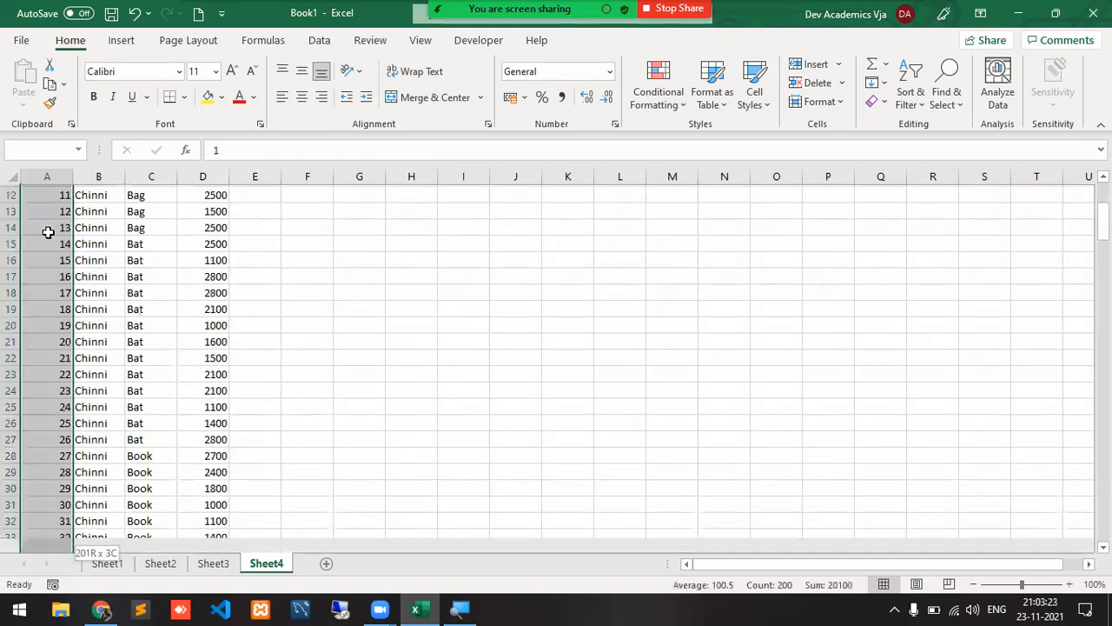
{"action": "key", "text": "ctrl+Up"}
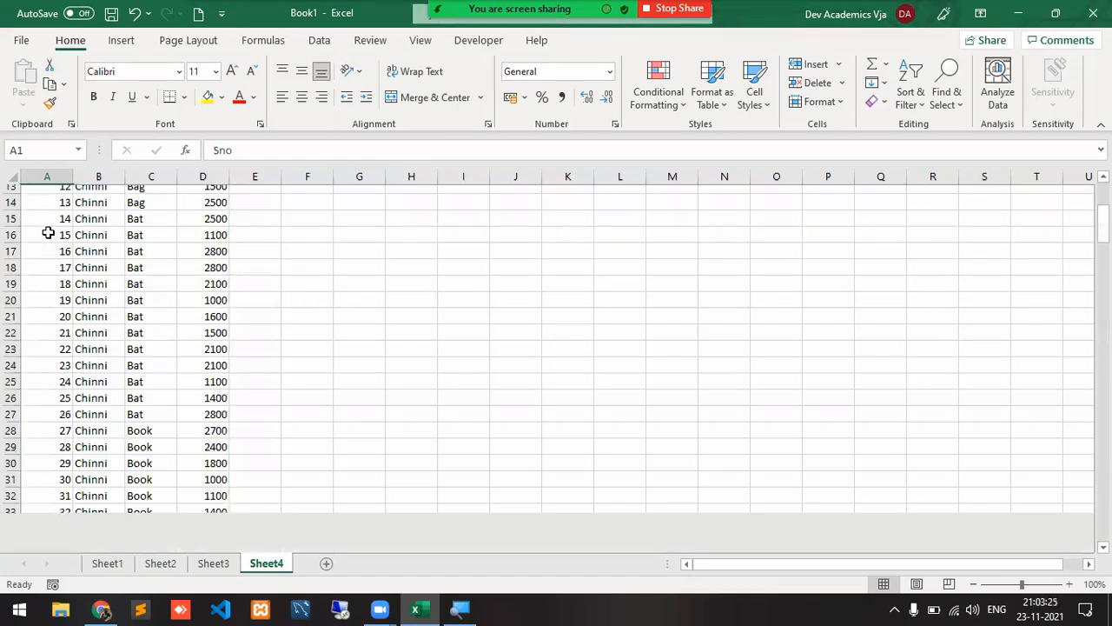
{"action": "key", "text": "Down"}
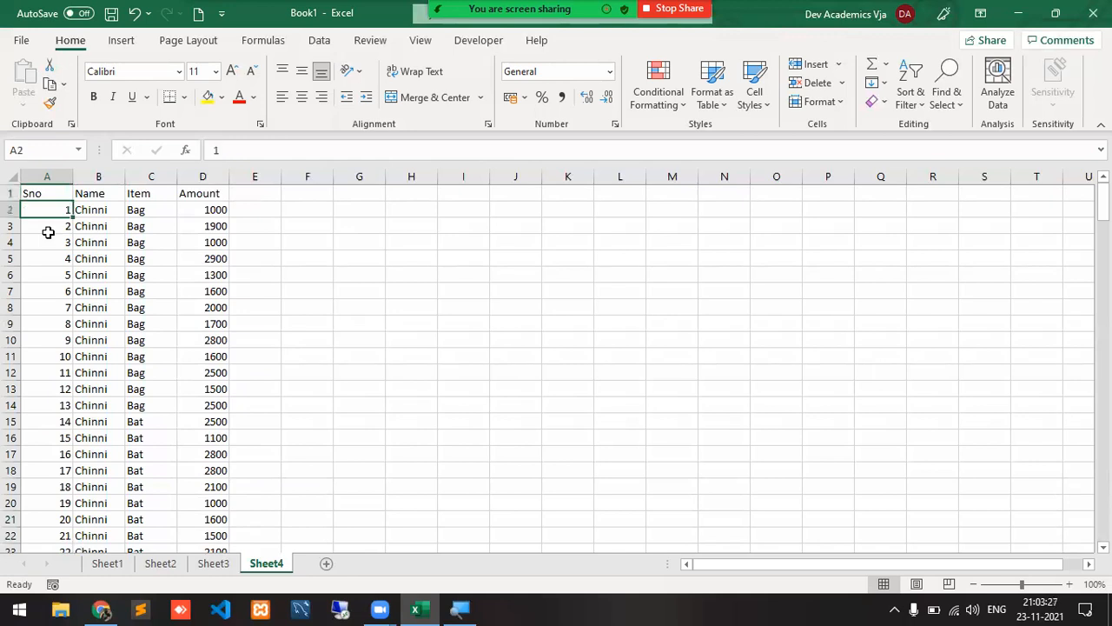
{"action": "key", "text": "ctrl+shift+Down"}
{"action": "key", "text": "ctrl+BackSpace"}
{"action": "key", "text": "Delete"}
{"action": "key", "text": "Down"}
{"action": "key", "text": "Up"}
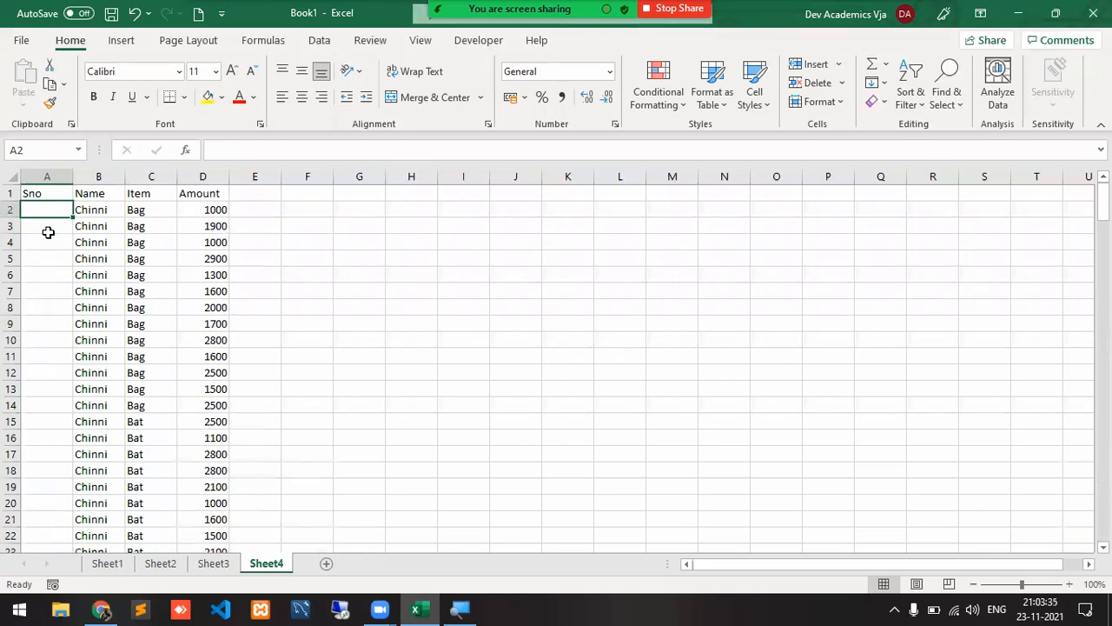
{"action": "key", "text": "Right"}
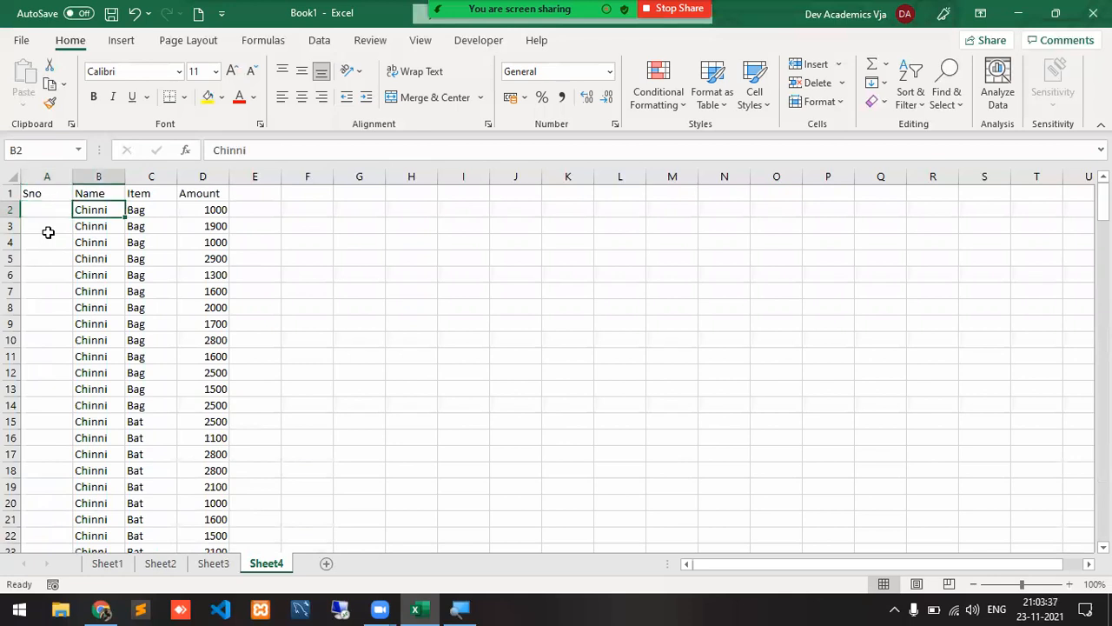
{"action": "key", "text": "Left"}
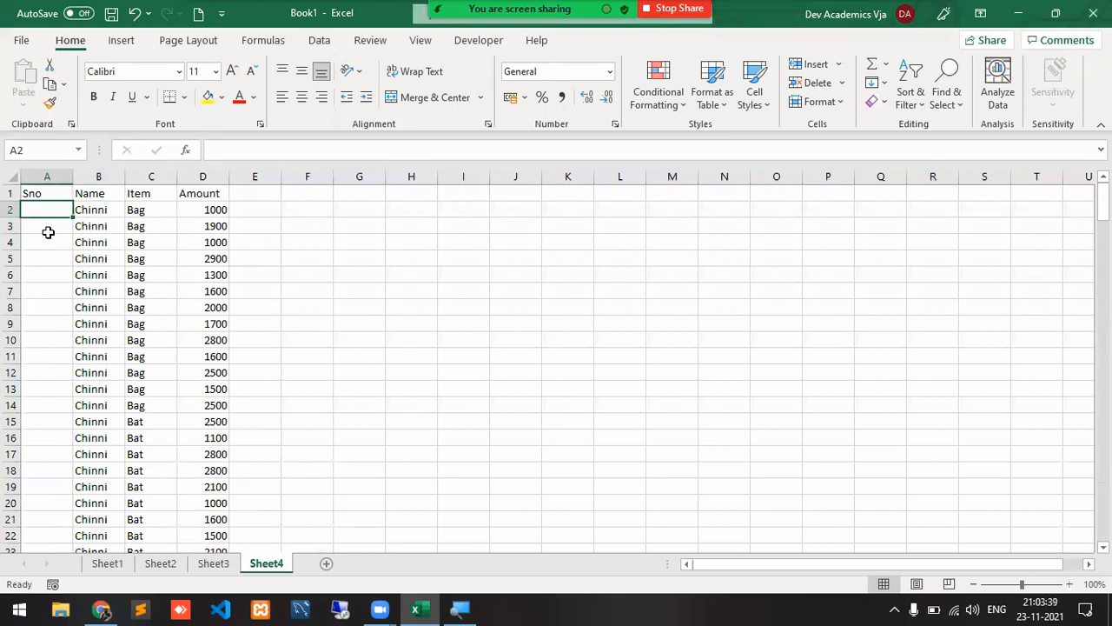
{"action": "key", "text": "Right"}
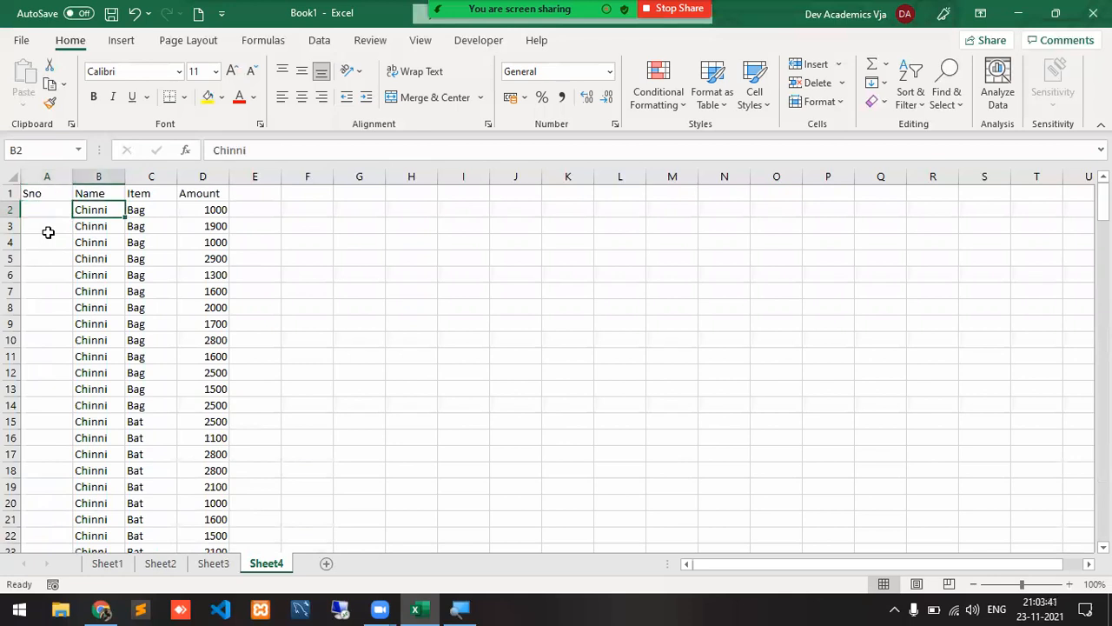
{"action": "key", "text": "Up"}
{"action": "key", "text": "Down"}
{"action": "key", "text": "Up"}
{"action": "key", "text": "Down"}
{"action": "key", "text": "Down"}
{"action": "key", "text": "Left"}
{"action": "key", "text": "Down"}
{"action": "key", "text": "Up"}
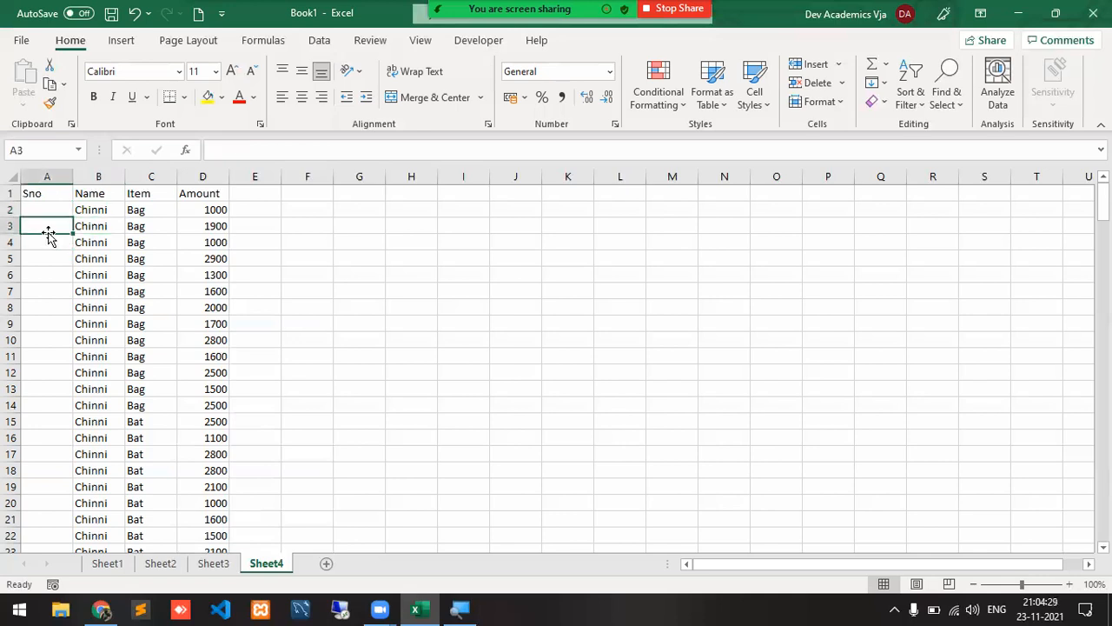
{"action": "key", "text": "Right"}
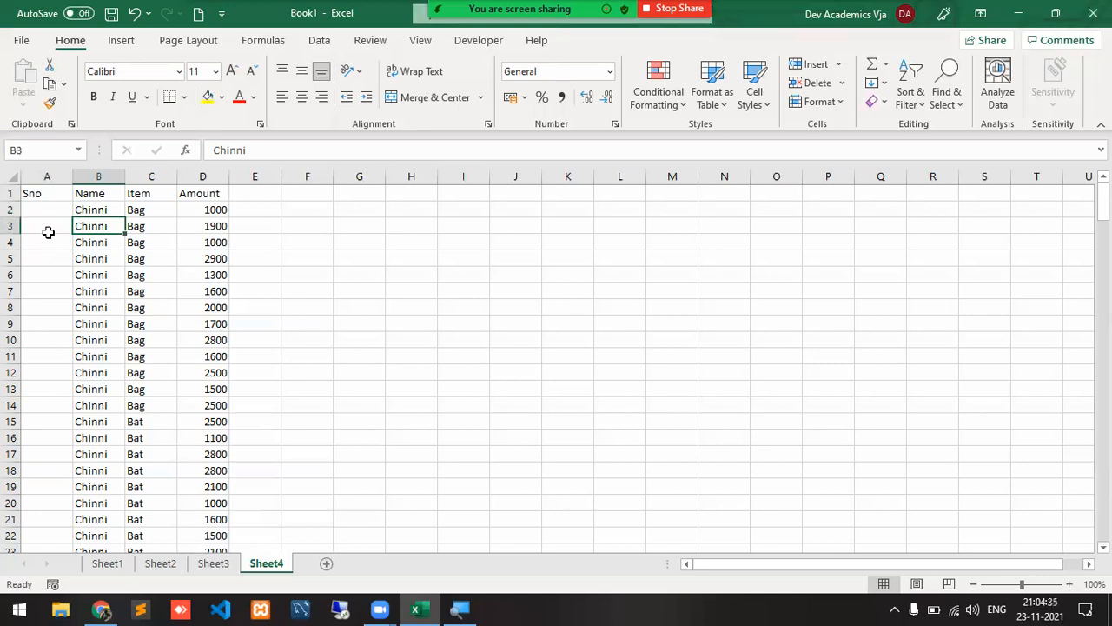
{"action": "key", "text": "Up"}
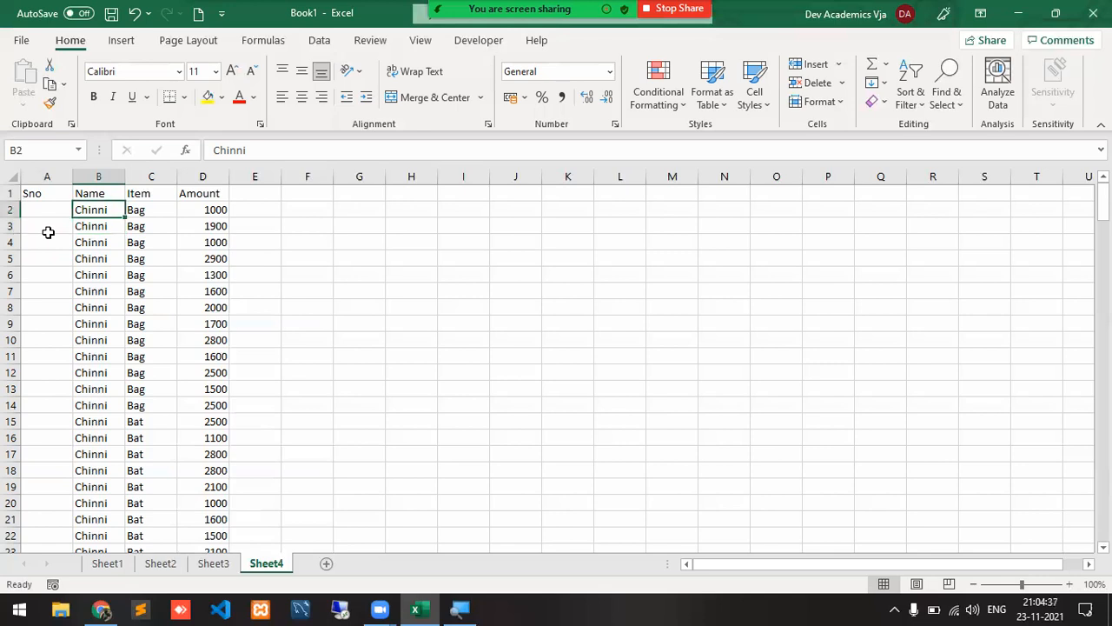
{"action": "key", "text": "Up"}
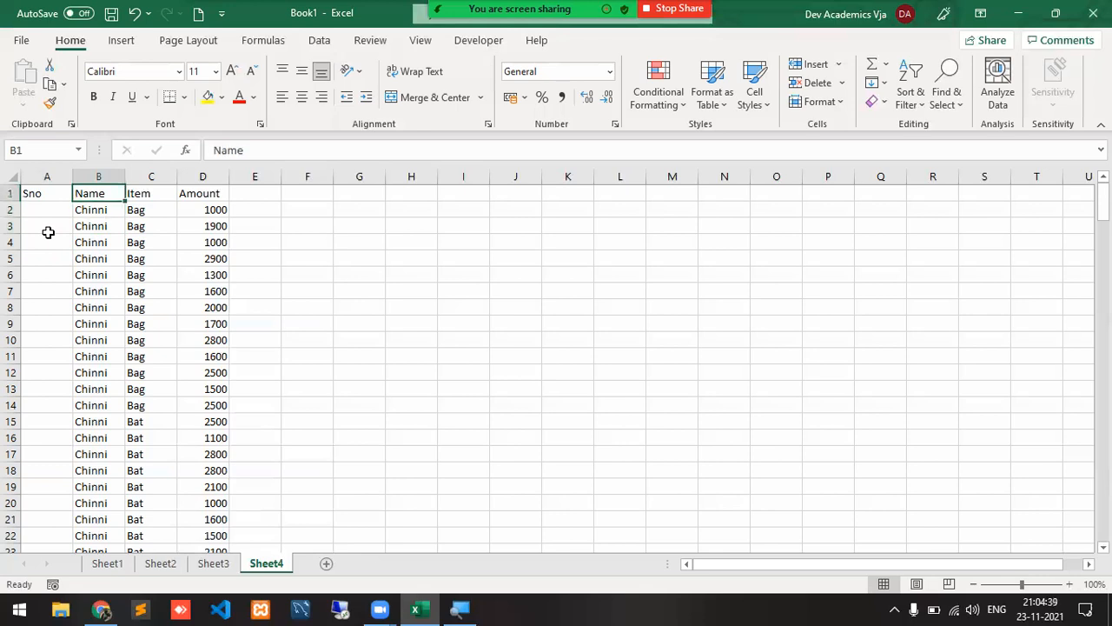
{"action": "key", "text": "shift+Down"}
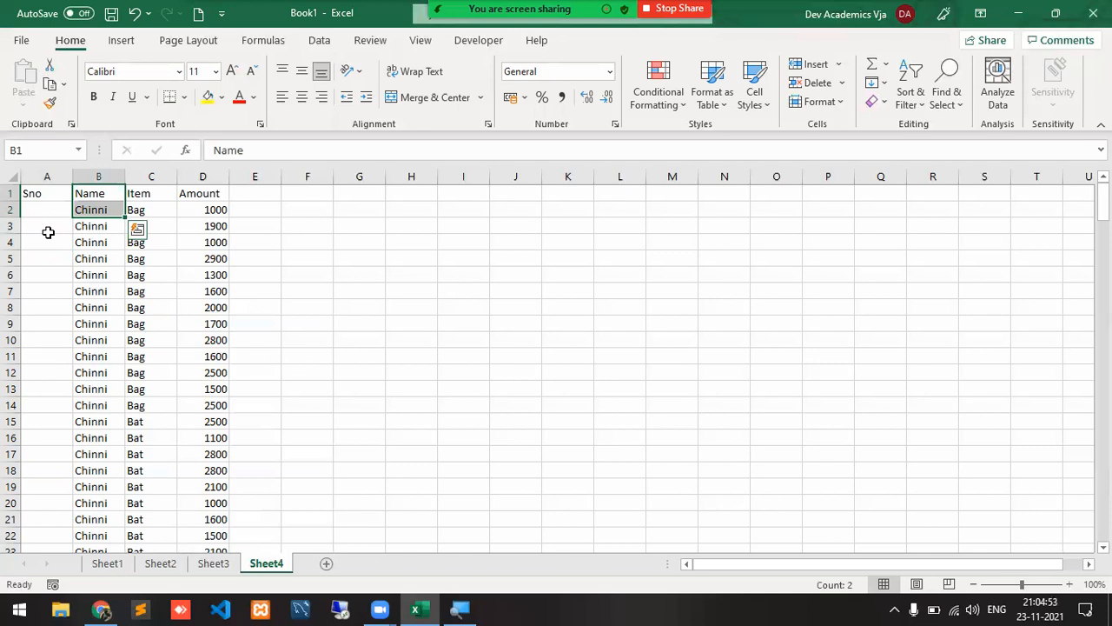
{"action": "key", "text": "Down"}
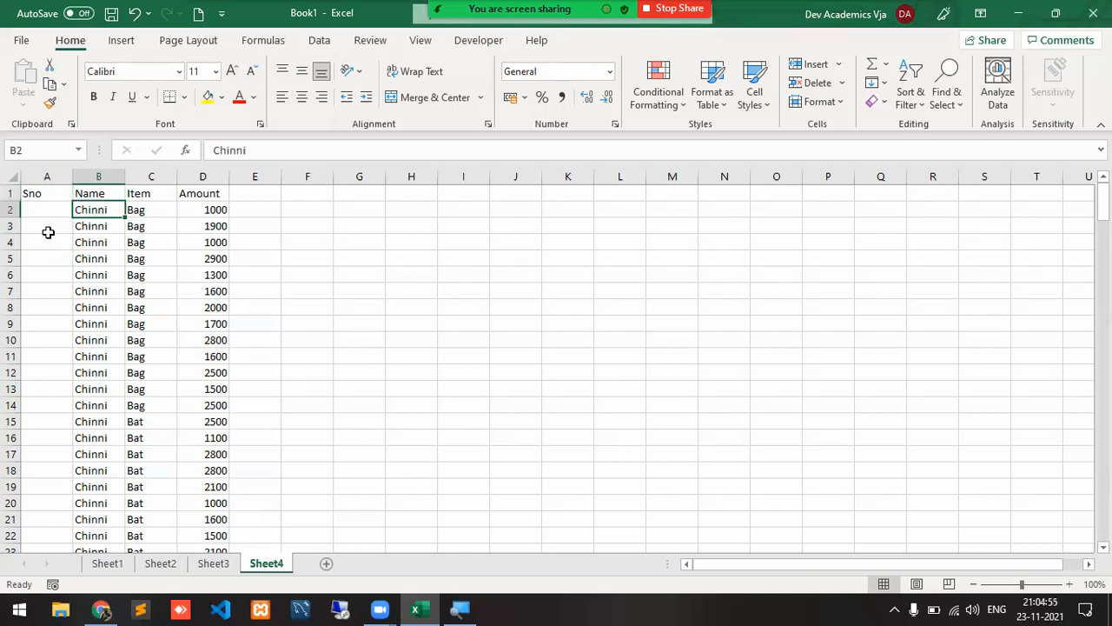
Enter the formula =IF(B2=B1,A1+1,1) in cell A2 of the Sno column.
{"action": "key", "text": "Left"}
{"action": "type", "text": "="}
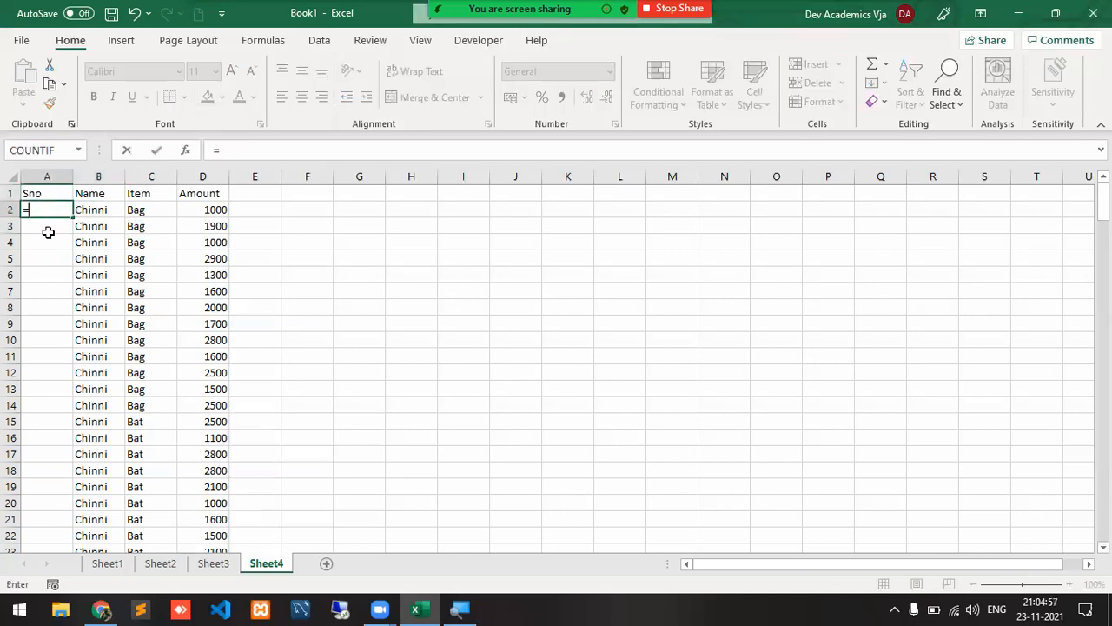
{"action": "type", "text": "if"}
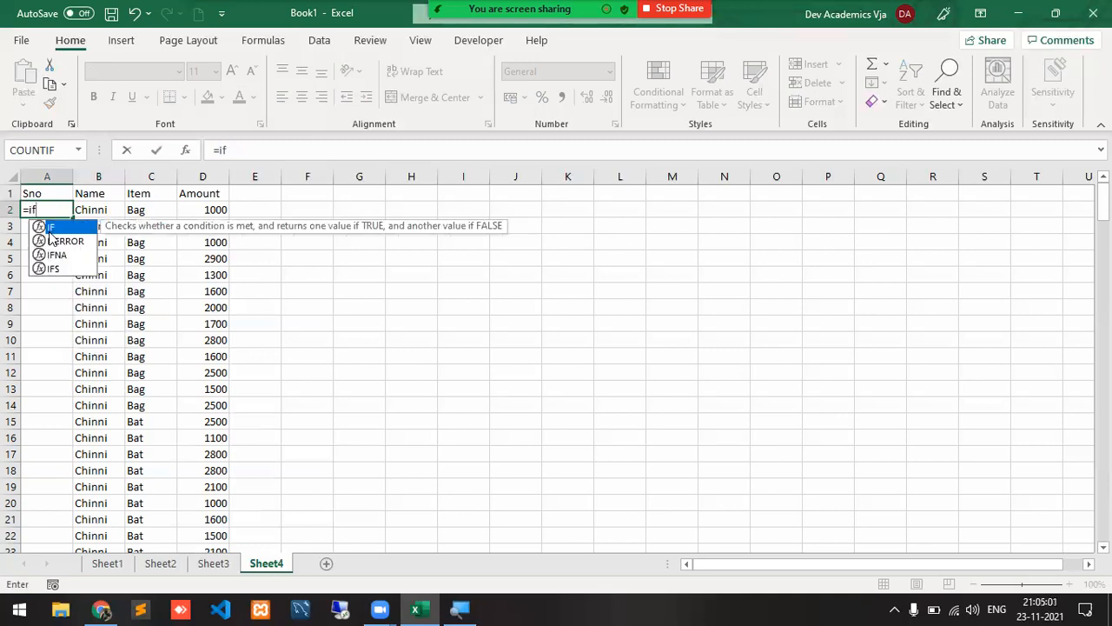
{"action": "type", "text": "("}
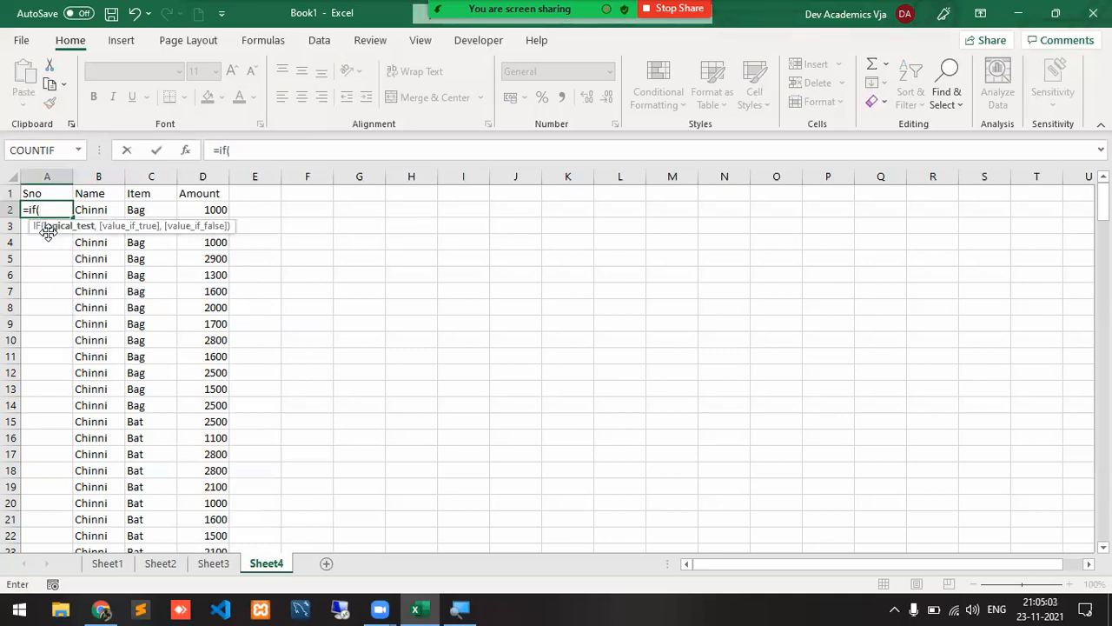
{"action": "left_click", "coordinate": [93, 211]}
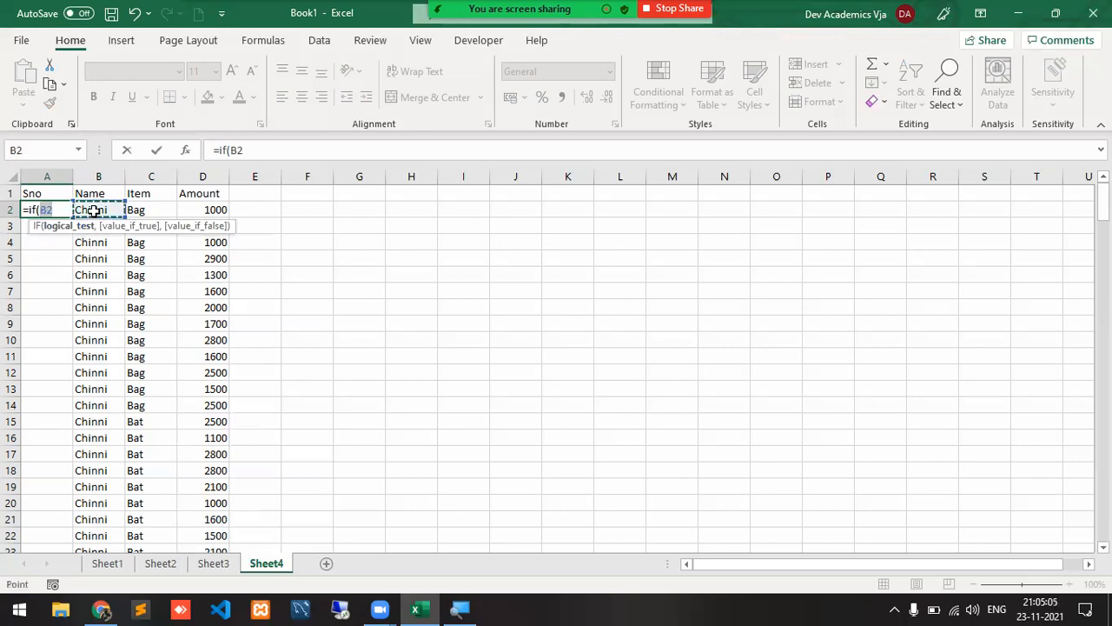
{"action": "type", "text": "="}
{"action": "left_click", "coordinate": [93, 194]}
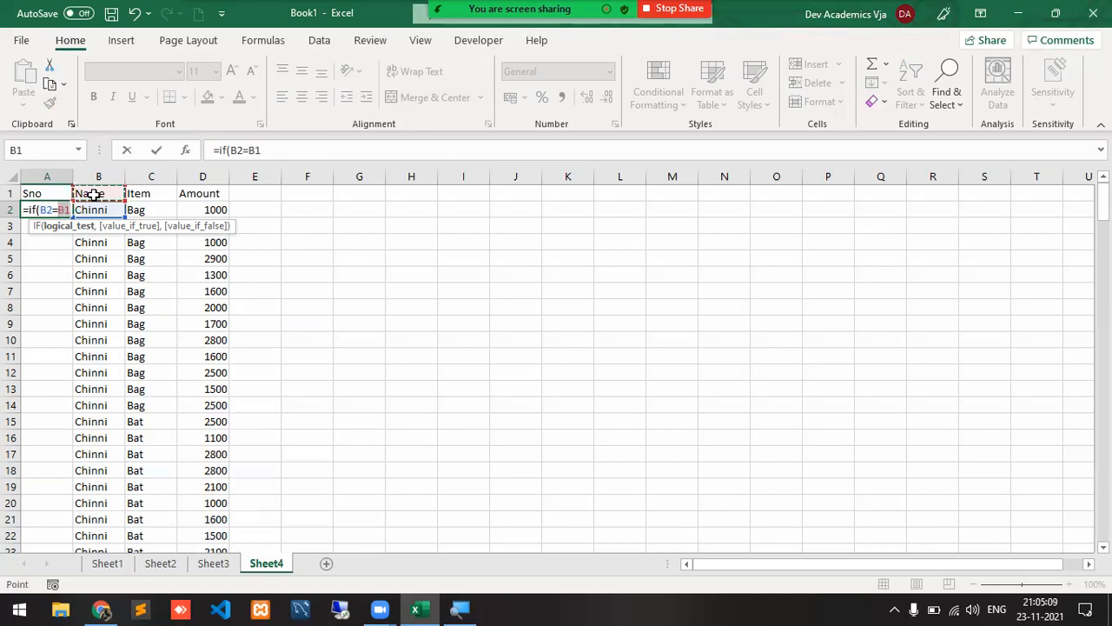
{"action": "type", "text": ","}
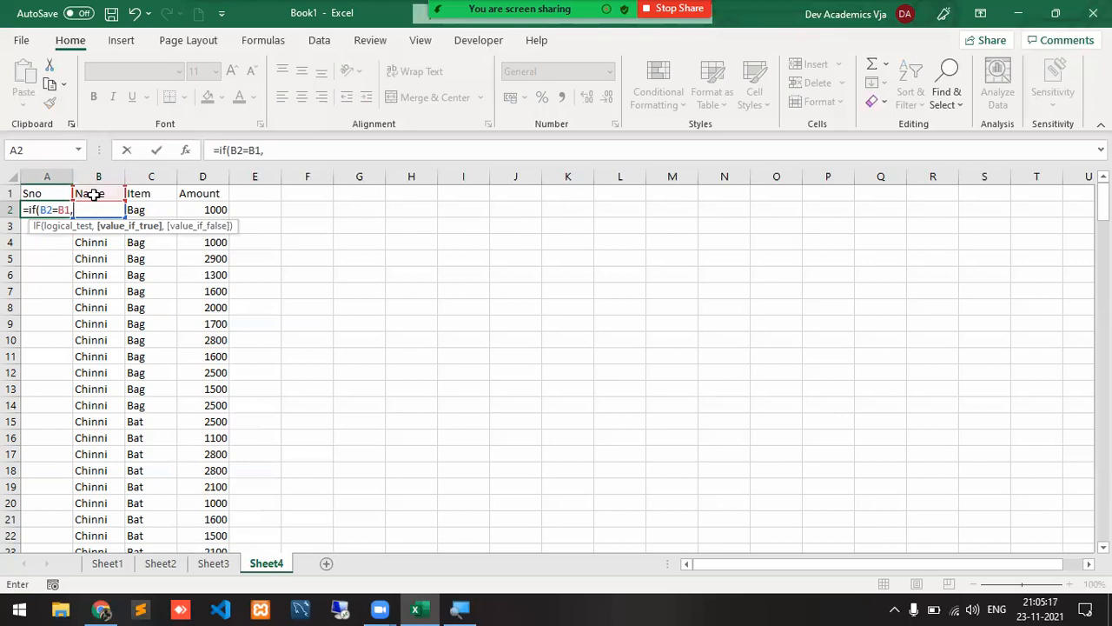
{"action": "type", "text": "a1+1"}
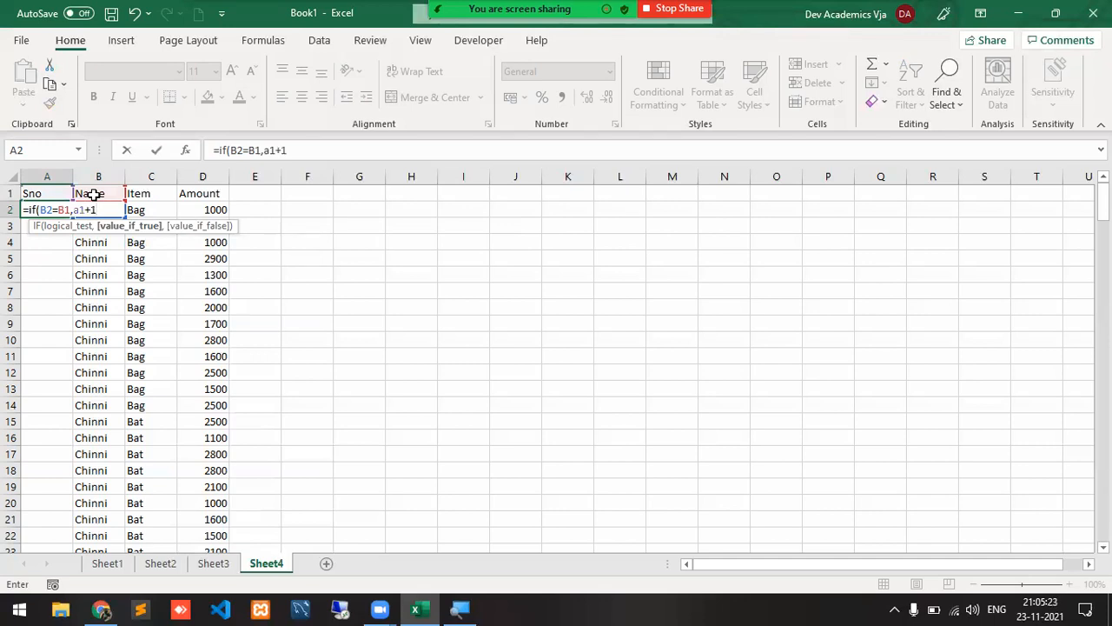
{"action": "type", "text": ","}
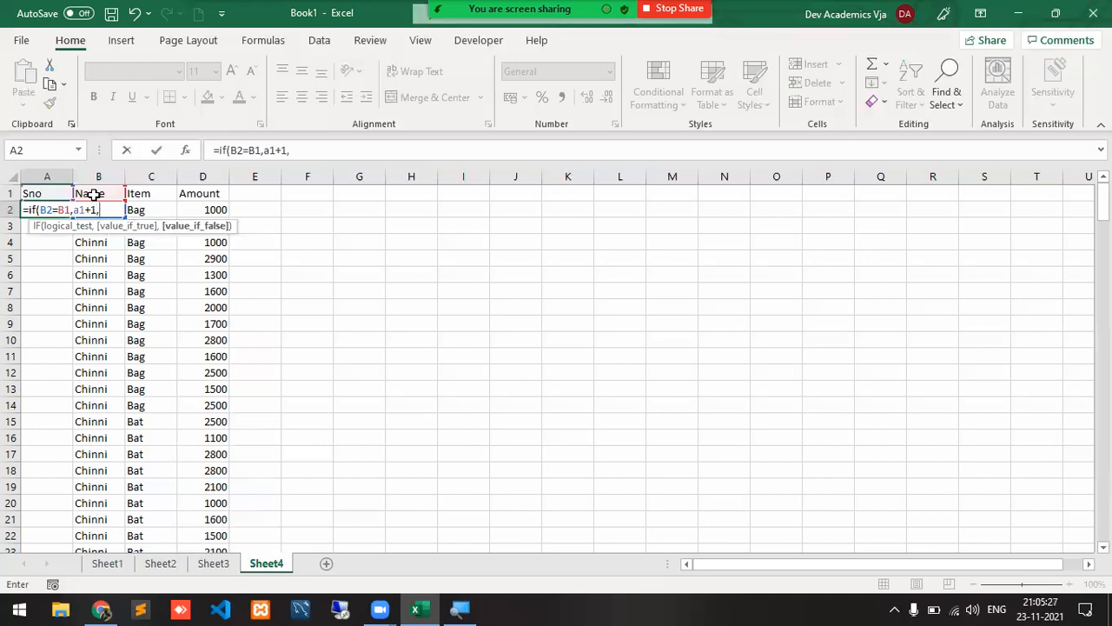
{"action": "type", "text": "1)"}
{"action": "key", "text": "Return"}
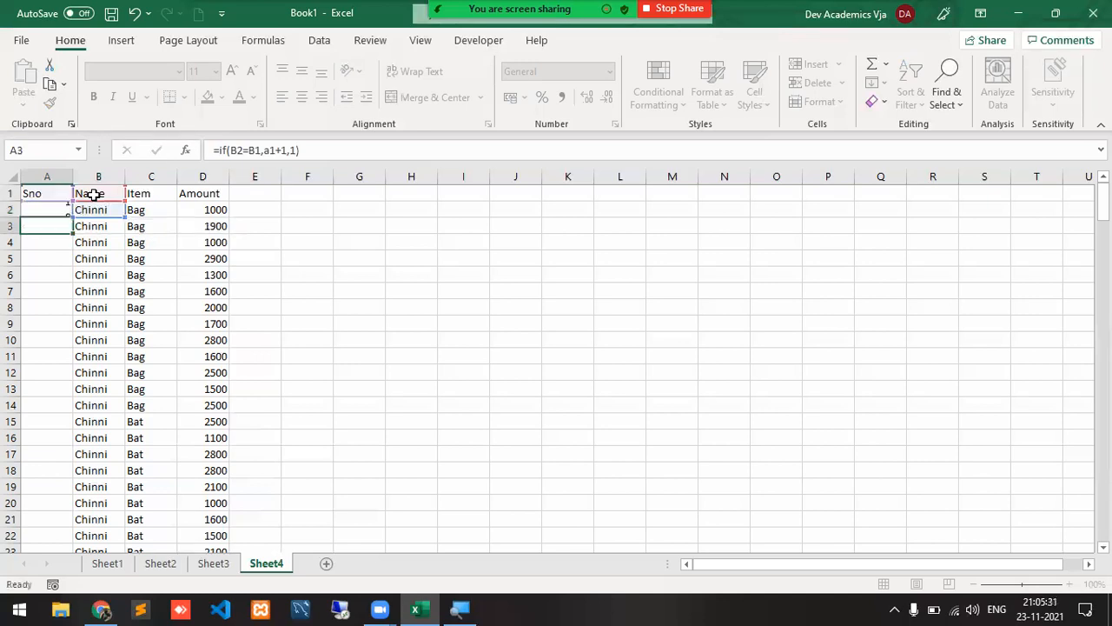
Evaluate the IF formula in A2 stage by stage with the Magnifier zoomed in, and close the evaluation.
{"action": "key", "text": "Up"}
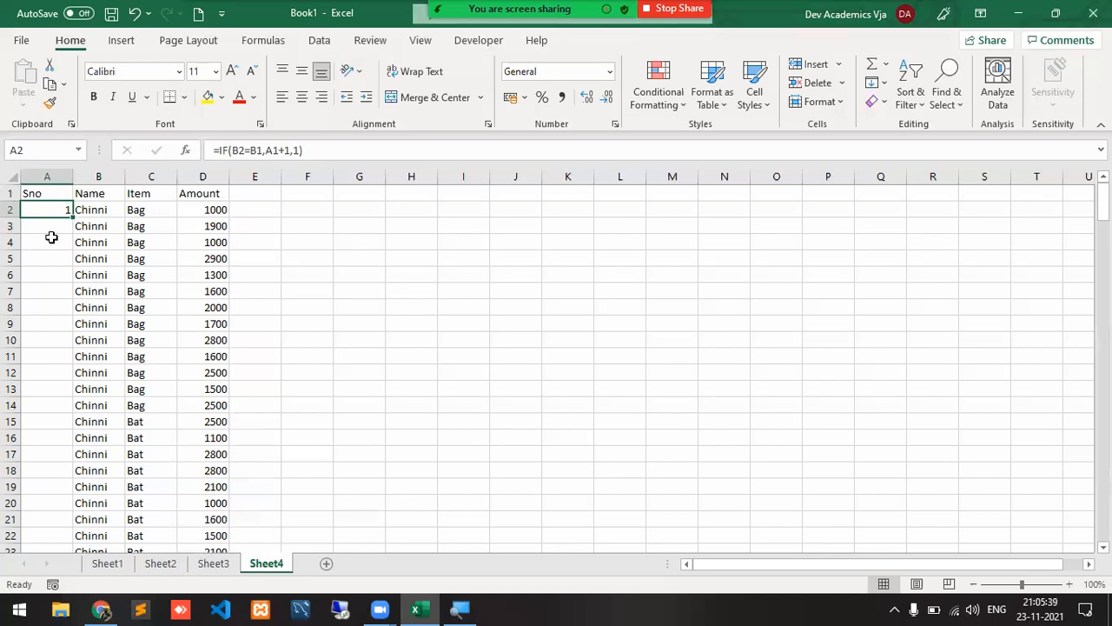
{"action": "left_click", "coordinate": [266, 44]}
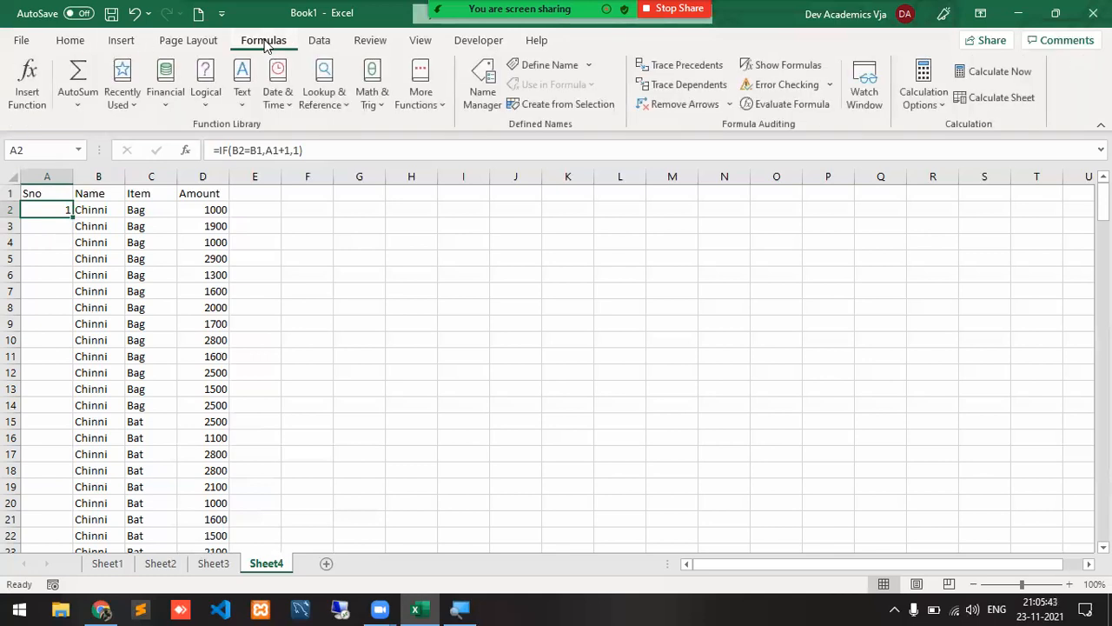
{"action": "left_click", "coordinate": [790, 108]}
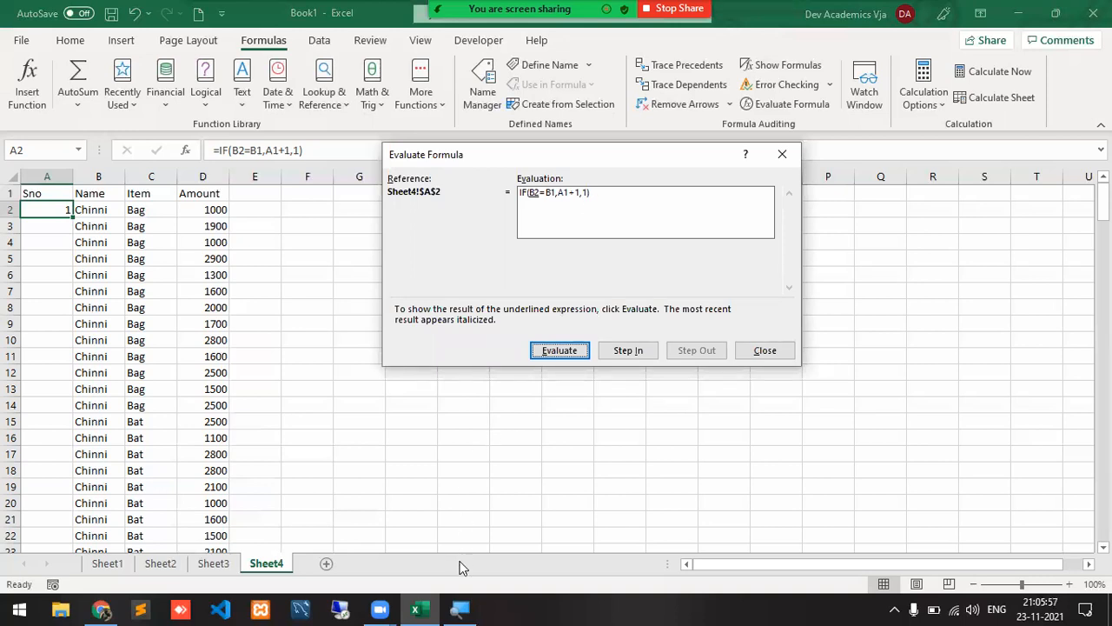
{"action": "left_click", "coordinate": [460, 609]}
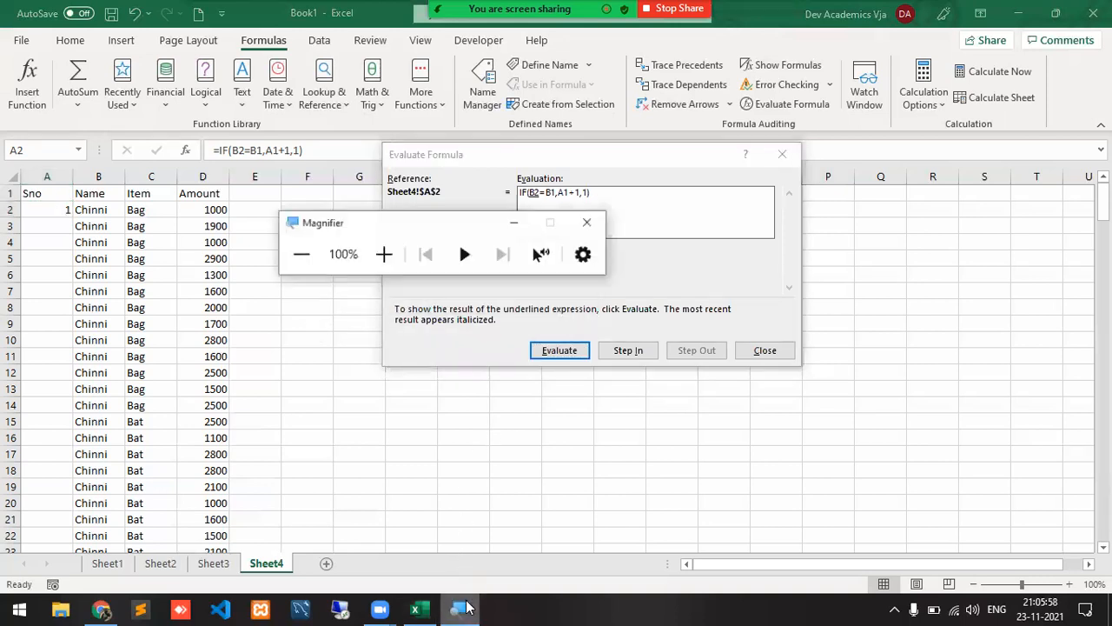
{"action": "left_click", "coordinate": [380, 251]}
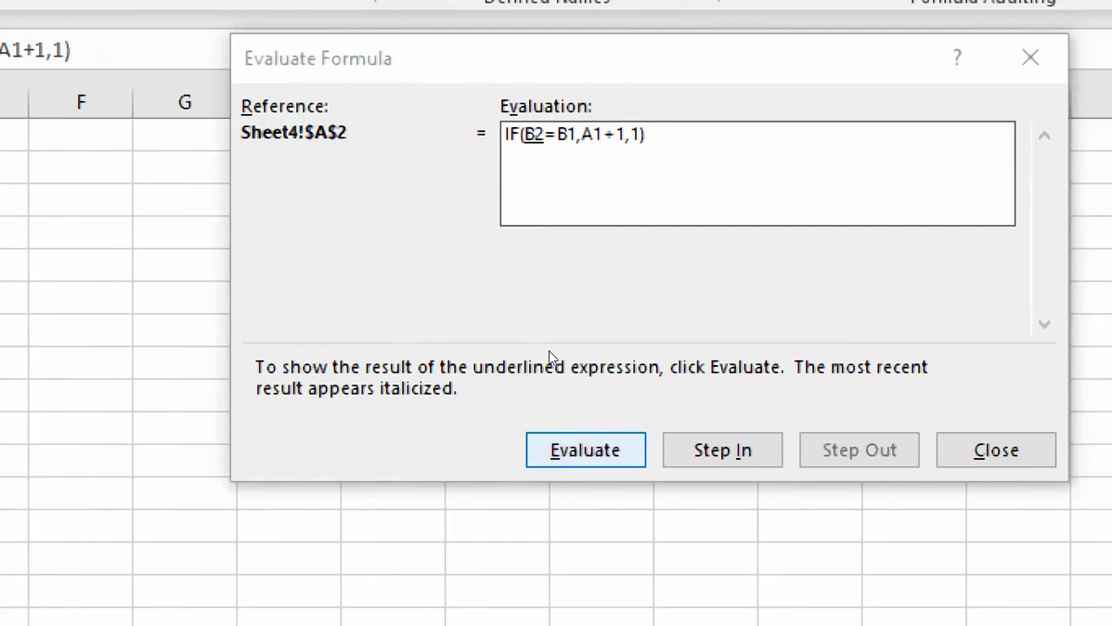
{"action": "key", "text": "Return"}
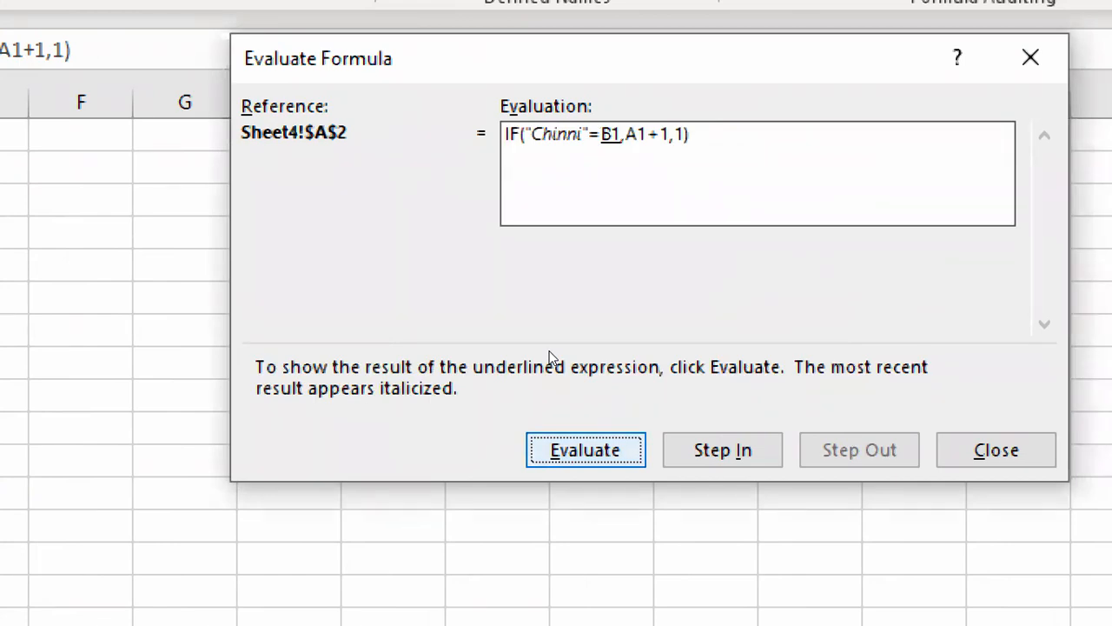
{"action": "key", "text": "Return"}
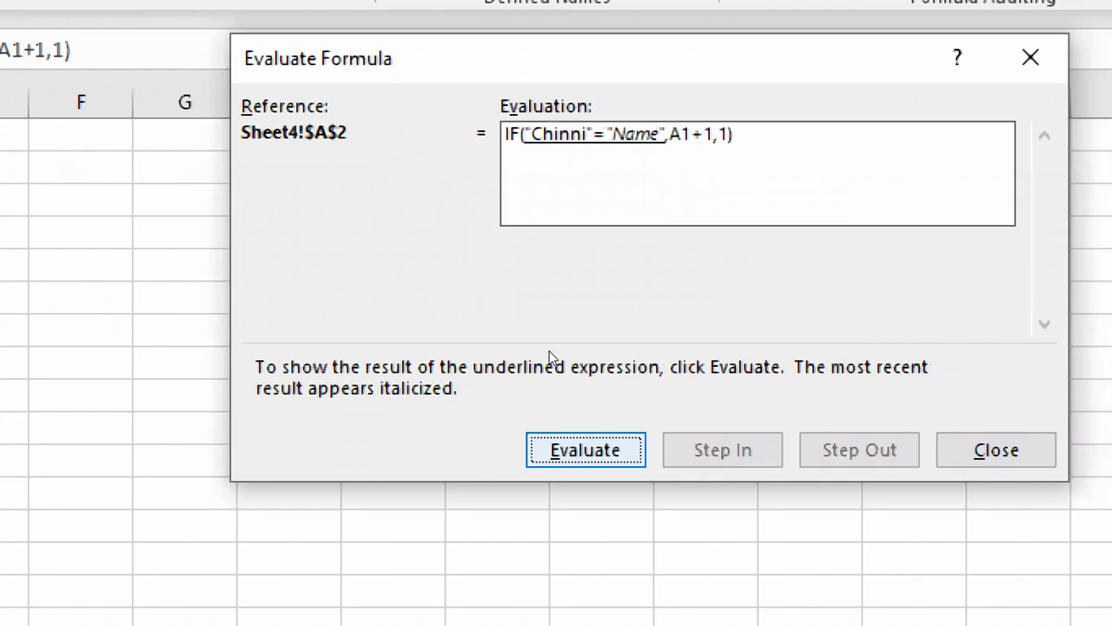
{"action": "key", "text": "Return"}
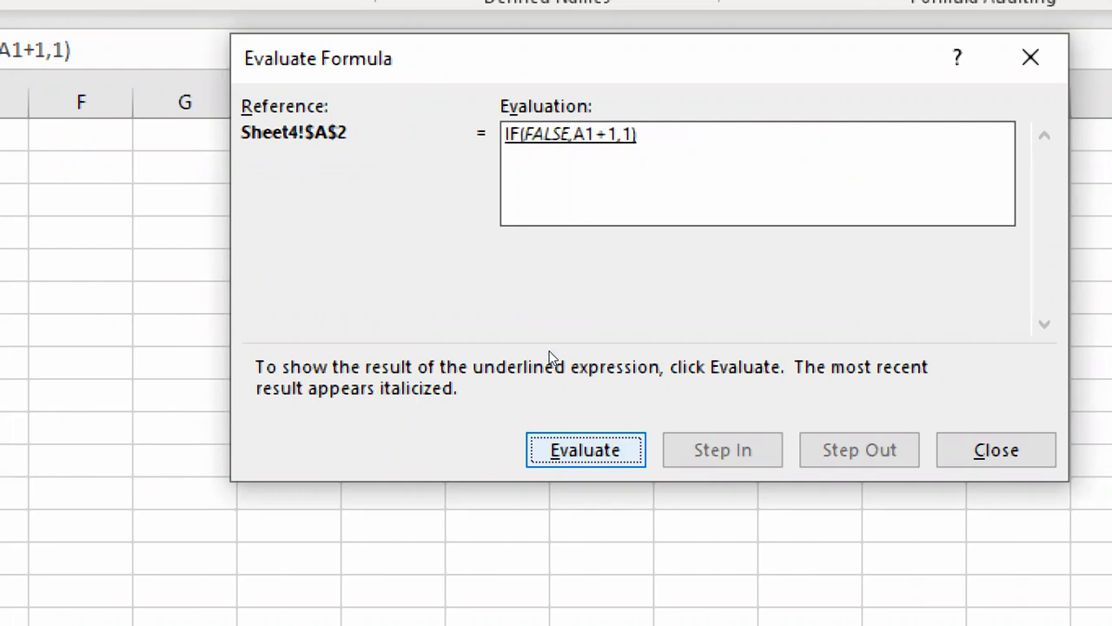
{"action": "key", "text": "space"}
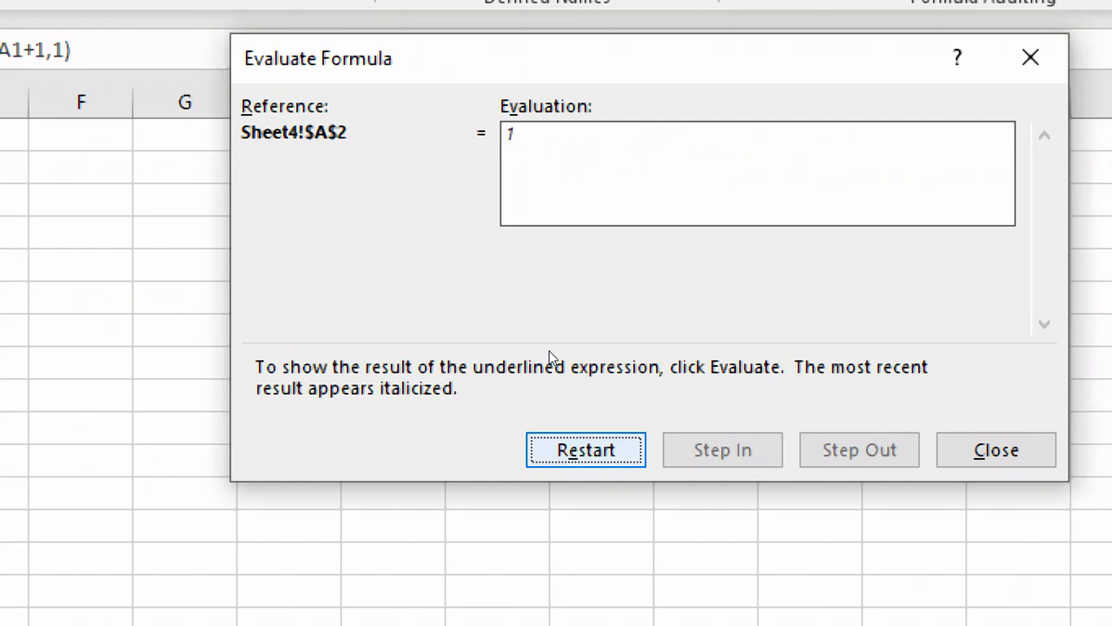
{"action": "left_click", "coordinate": [996, 450]}
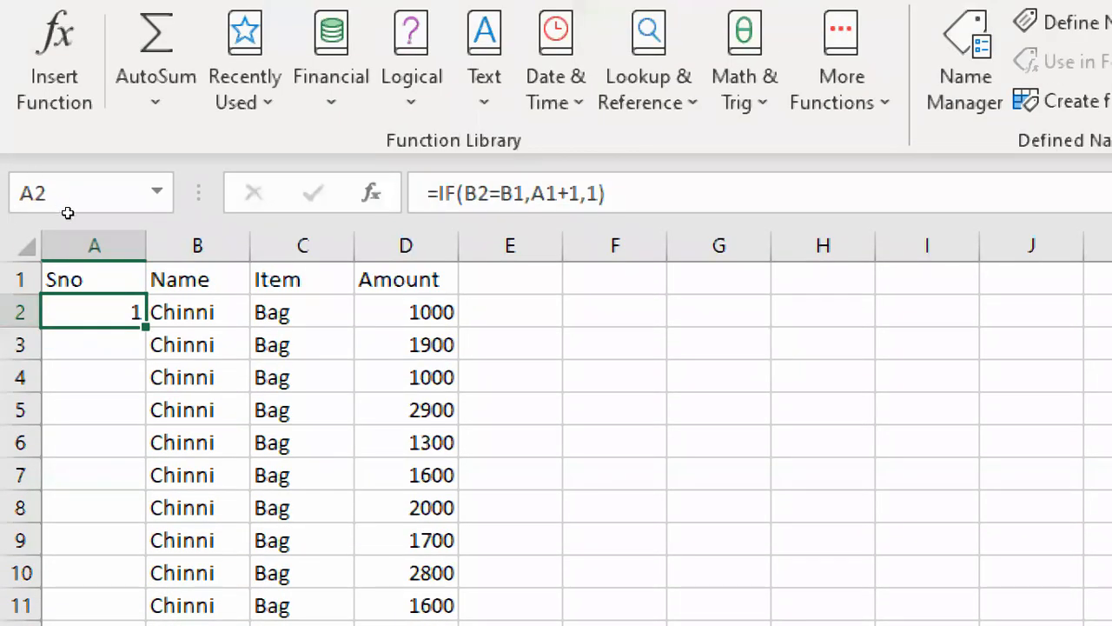
Copy the Sno formula from A2 into A3.
{"action": "key", "text": "ctrl+c"}
{"action": "key", "text": "Down"}
{"action": "key", "text": "ctrl+v"}
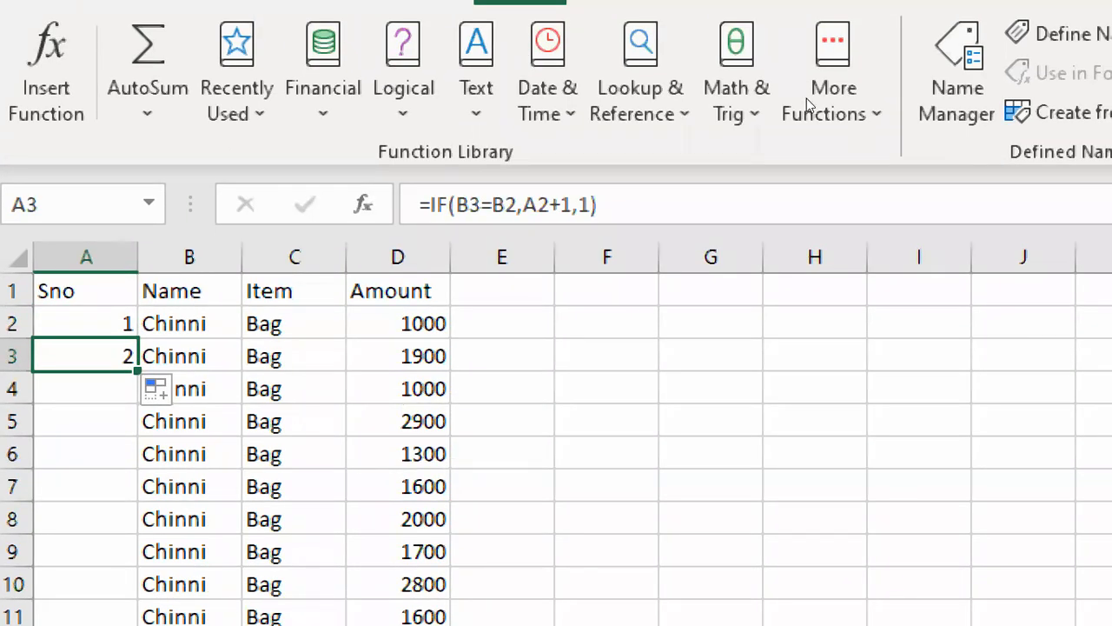
Evaluate the copied formula in A3 stage by stage through to its result and close the evaluation.
{"action": "left_click", "coordinate": [941, 186]}
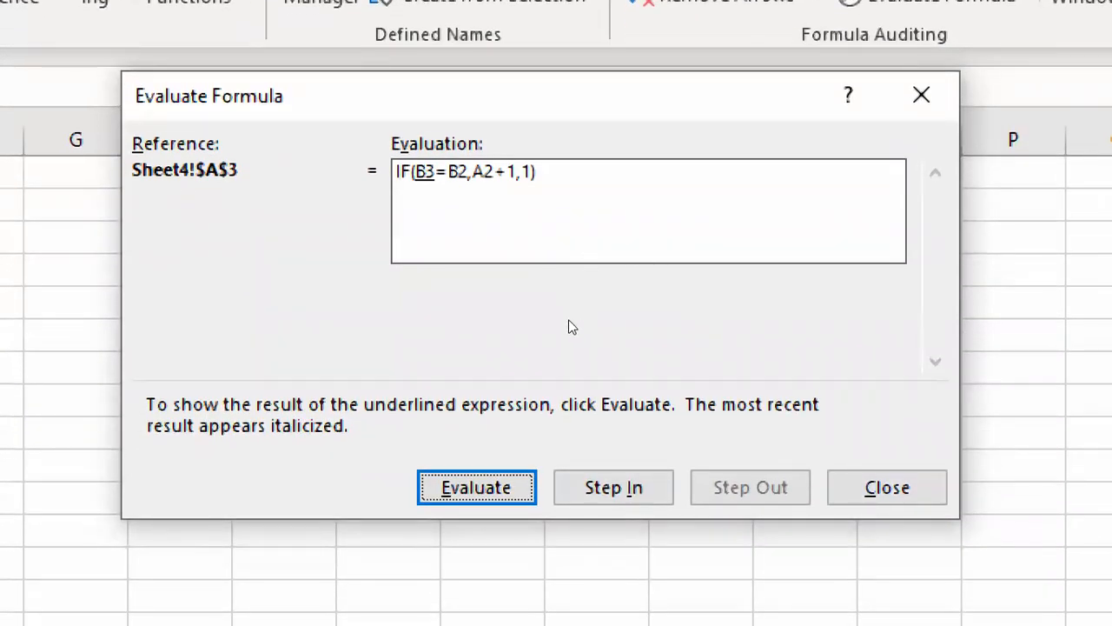
{"action": "key", "text": "Return"}
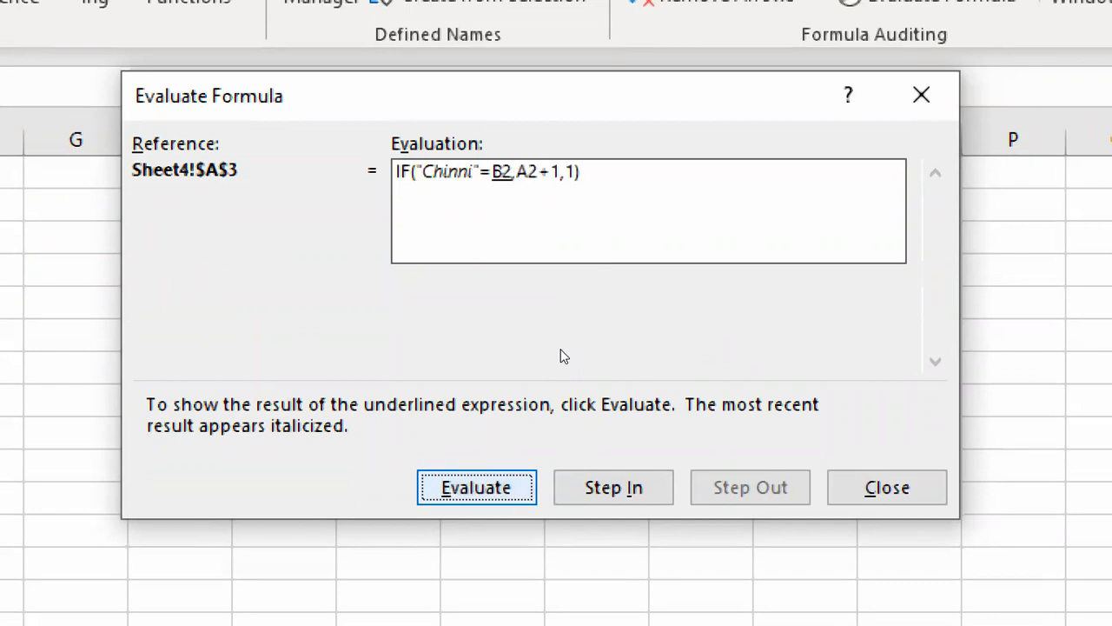
{"action": "key", "text": "Return"}
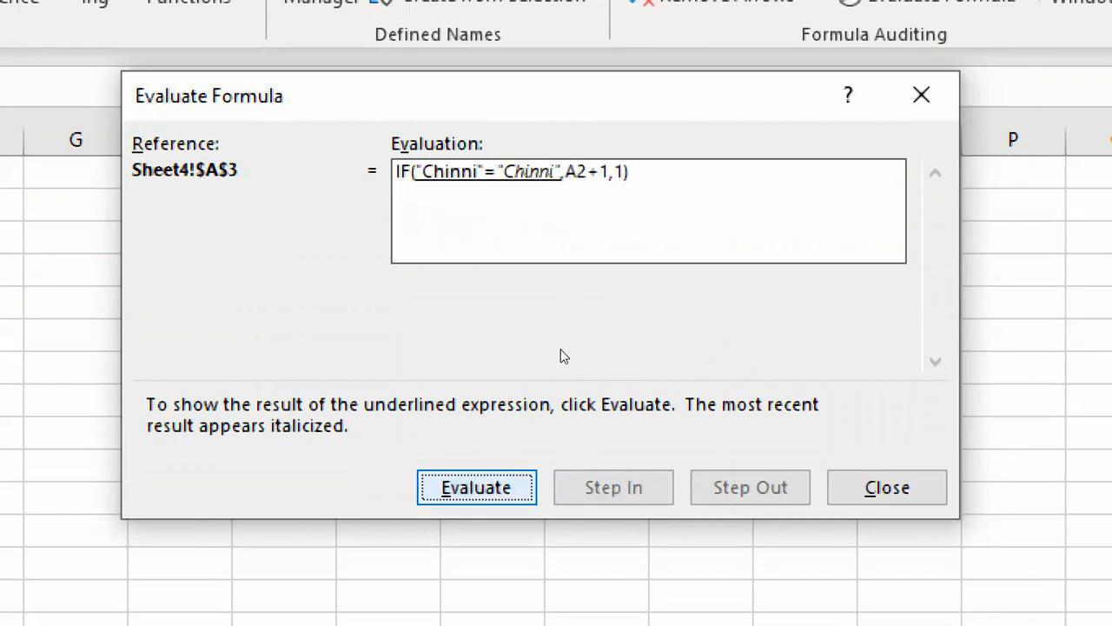
{"action": "key", "text": "Return"}
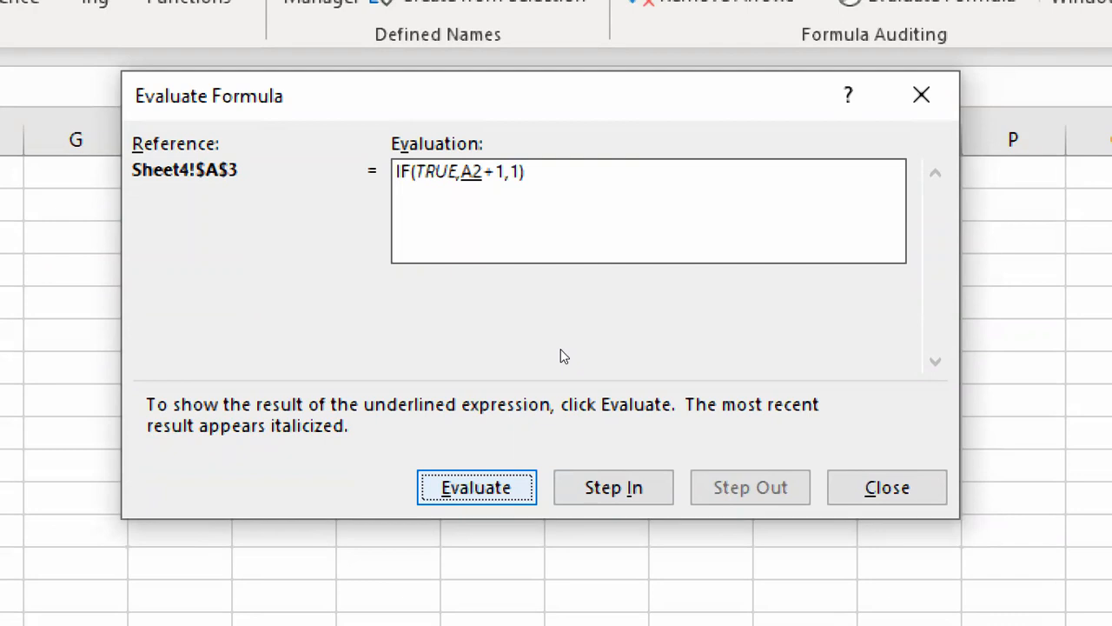
{"action": "key", "text": "Return"}
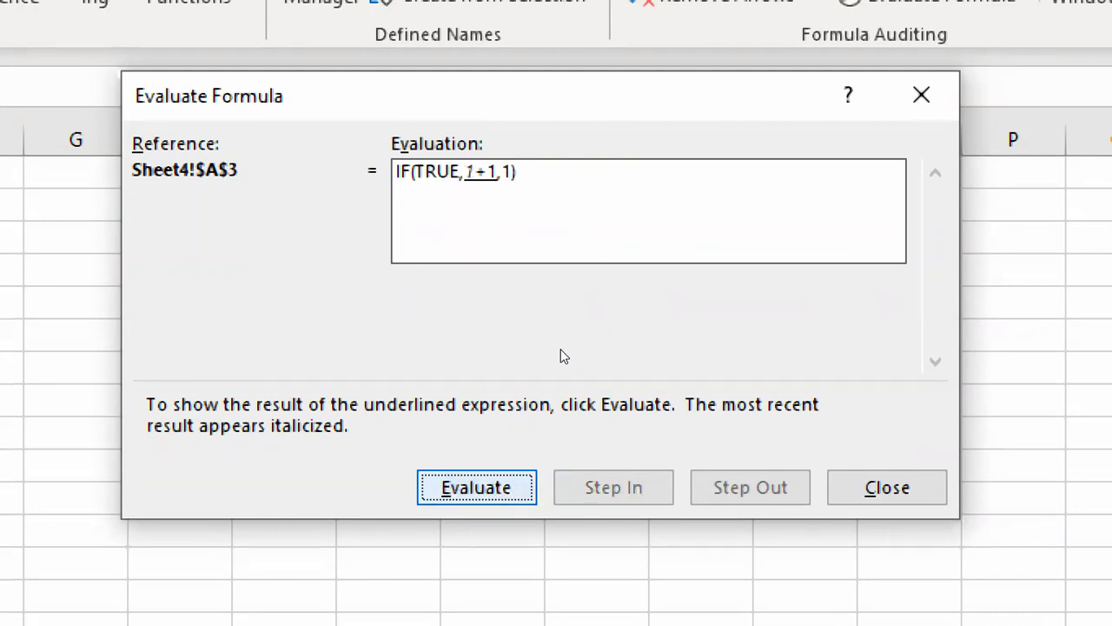
{"action": "key", "text": "Return"}
{"action": "key", "text": "Return"}
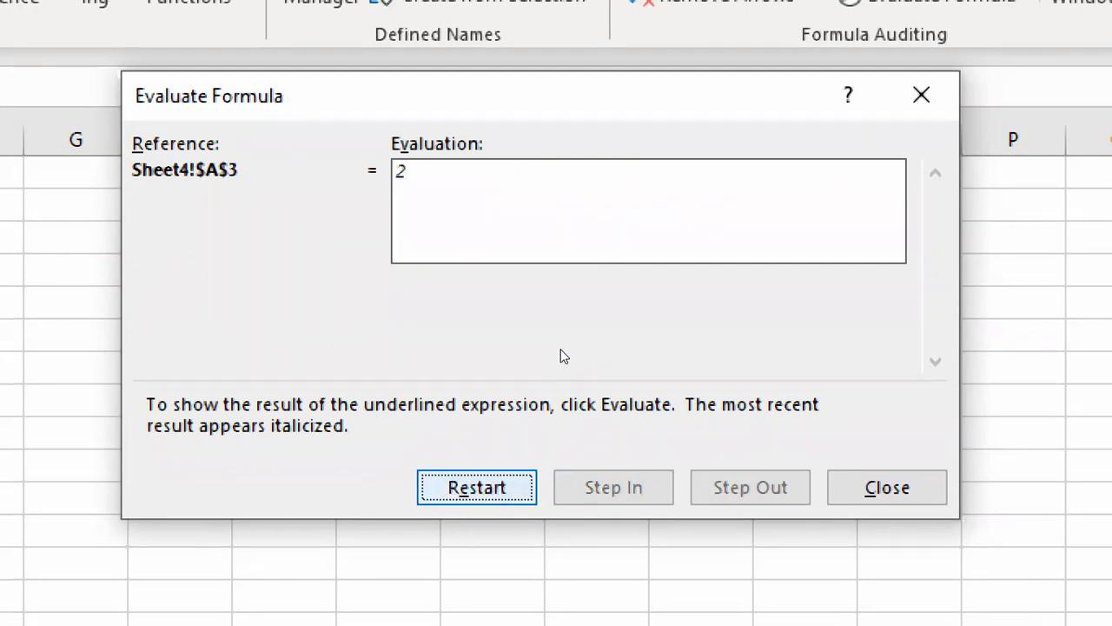
{"action": "key", "text": "Tab"}
{"action": "key", "text": "Return"}
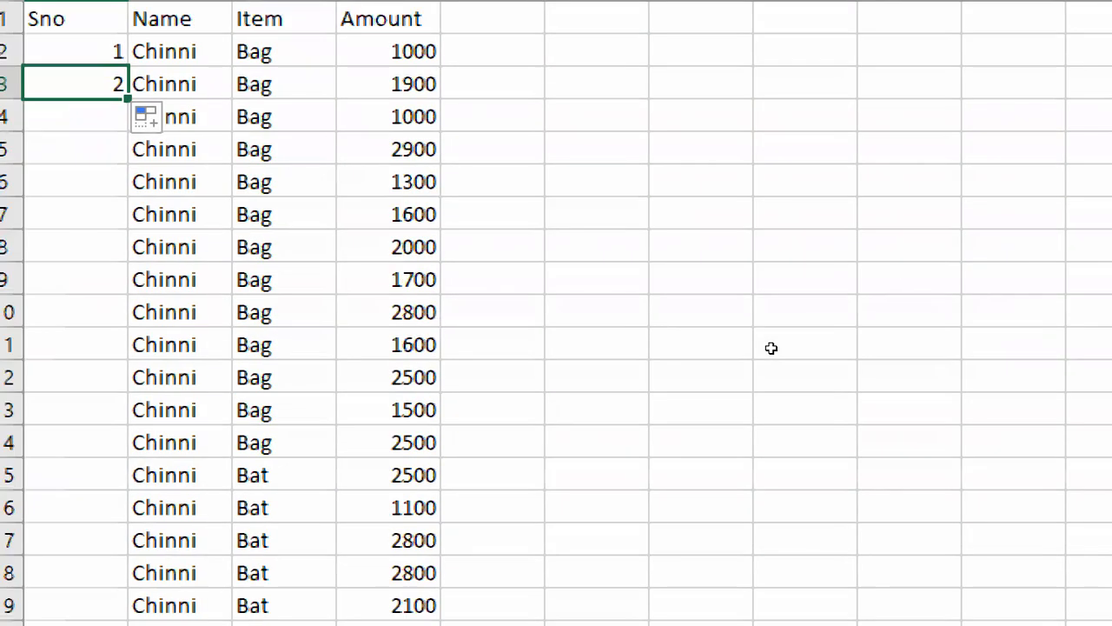
Return the Magnifier to 100% and fill the A3 formula down the Sno column to row 201.
{"action": "key", "text": "Up"}
{"action": "key", "text": "Down"}
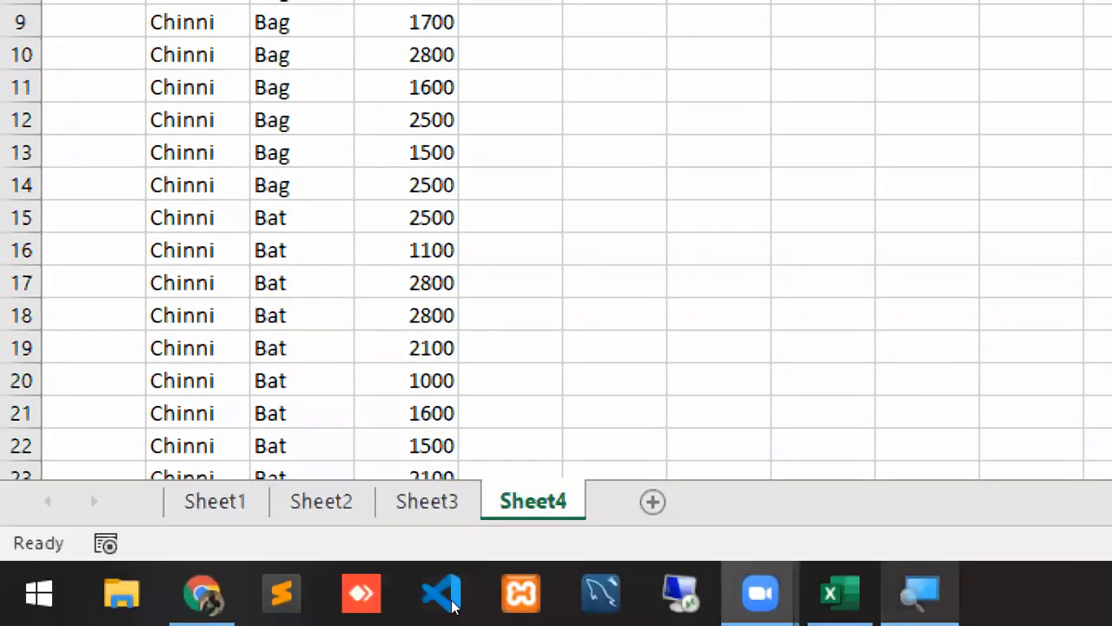
{"action": "left_click", "coordinate": [474, 600]}
{"action": "left_click", "coordinate": [597, 80]}
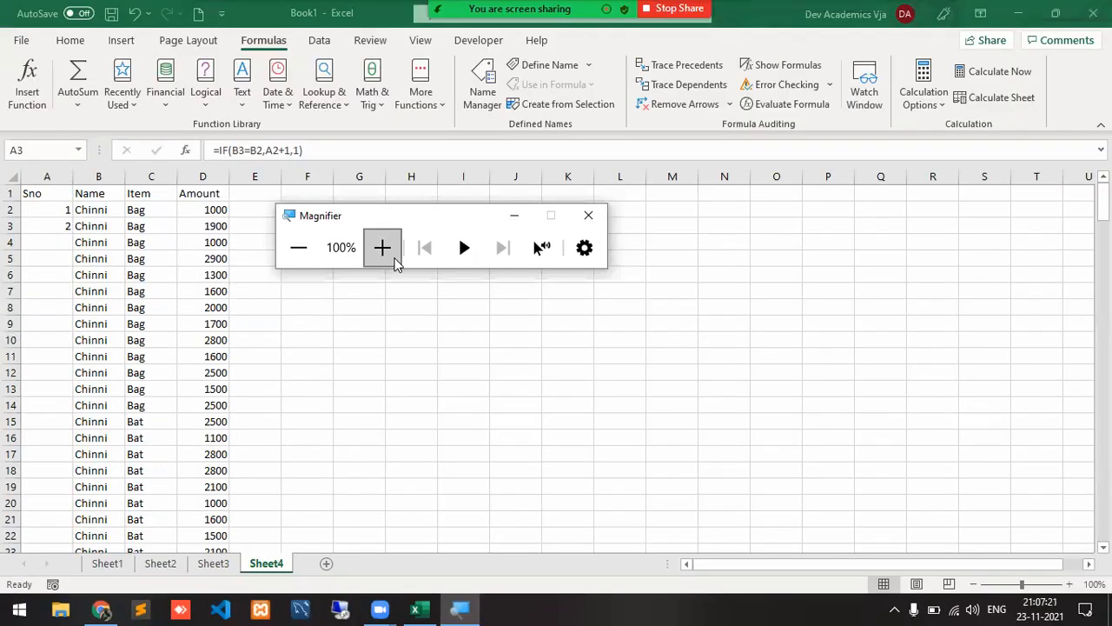
{"action": "left_click", "coordinate": [508, 216]}
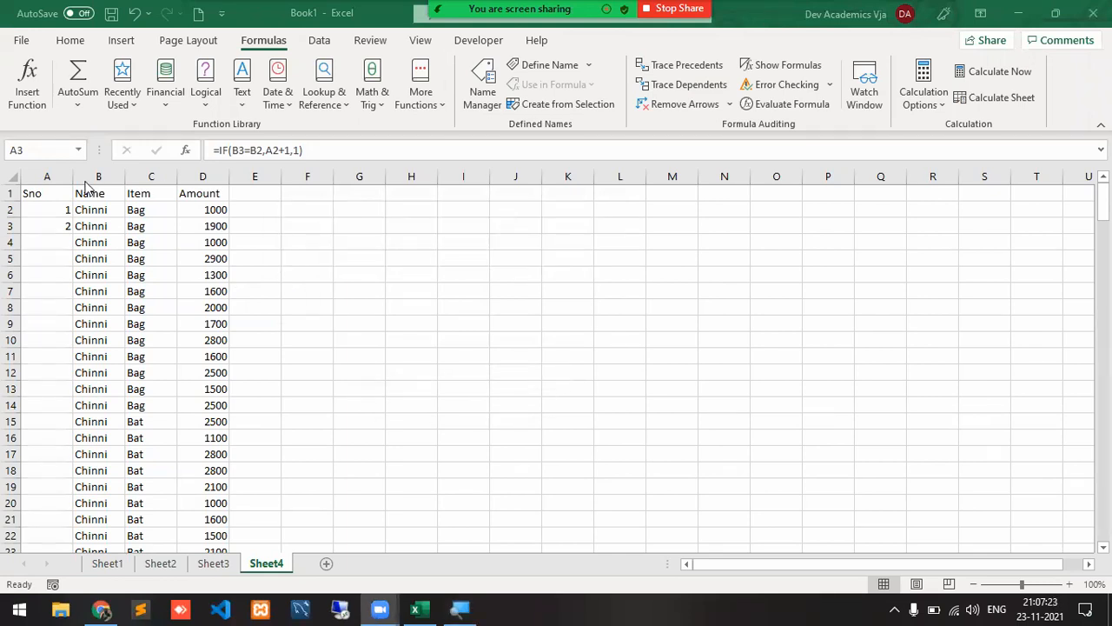
{"action": "left_click", "coordinate": [52, 222]}
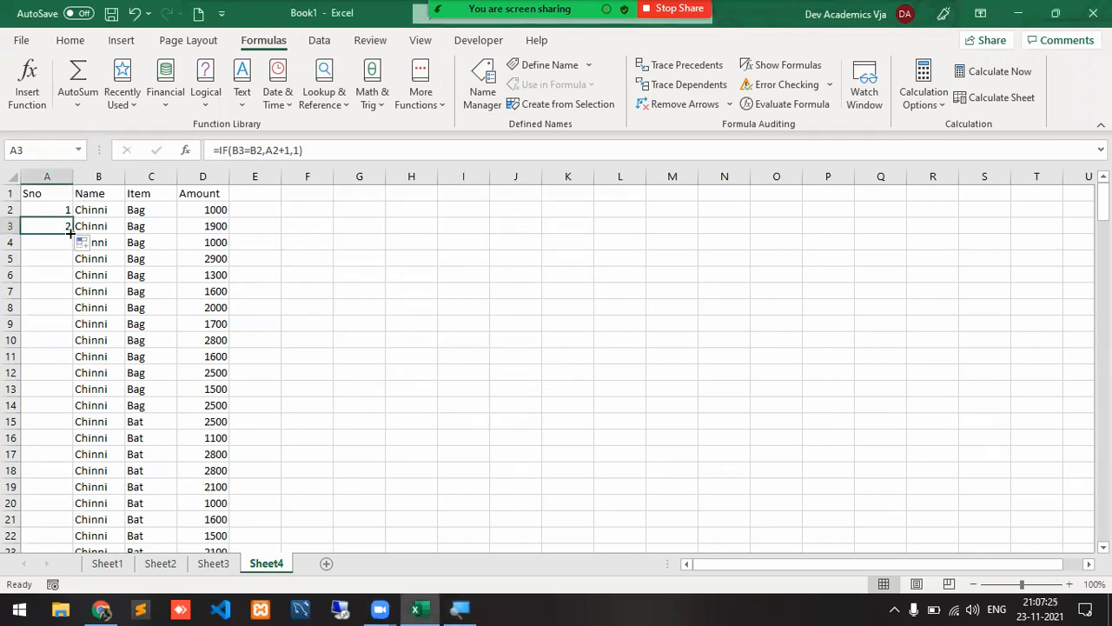
{"action": "double_click", "coordinate": [70, 232]}
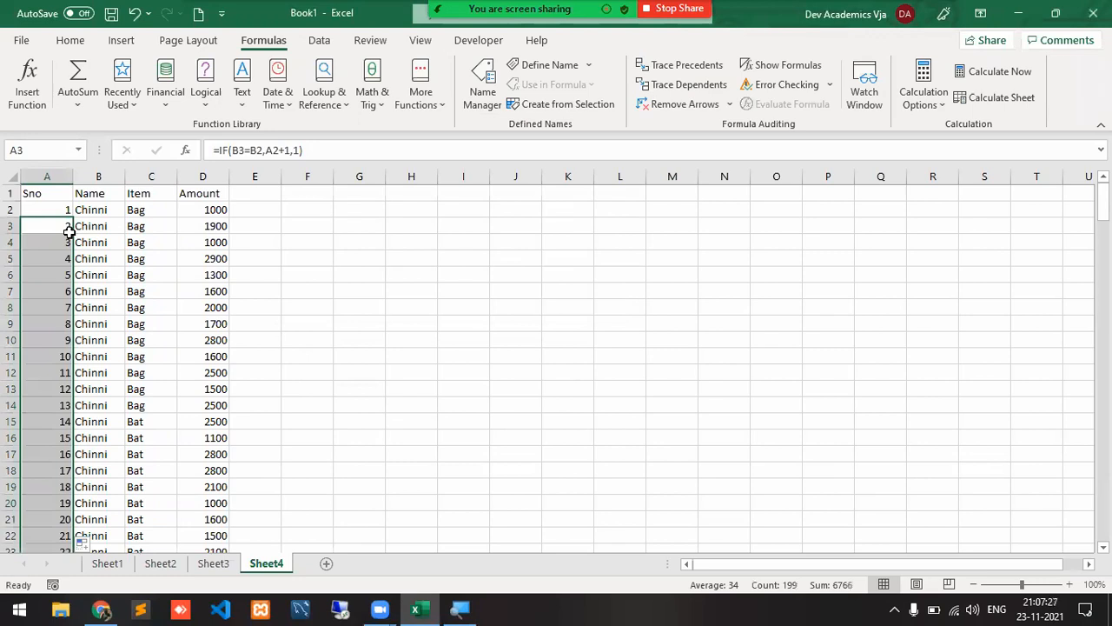
Go down the filled Sno column to A68 and examine how the numbering behaves where the Name group changes.
{"action": "key", "text": "Down"}
{"action": "key", "text": "Down"}
{"action": "key", "text": "Down"}
{"action": "key", "text": "Down"}
{"action": "key", "text": "Down"}
{"action": "key", "text": "Down"}
{"action": "key", "text": "Down"}
{"action": "key", "text": "Down"}
{"action": "key", "text": "Down"}
{"action": "key", "text": "Down"}
{"action": "key", "text": "Down"}
{"action": "key", "text": "Down"}
{"action": "key", "text": "Down"}
{"action": "key", "text": "Down"}
{"action": "key", "text": "Down"}
{"action": "key", "text": "Down"}
{"action": "key", "text": "Down"}
{"action": "key", "text": "Down"}
{"action": "key", "text": "Down"}
{"action": "key", "text": "Down"}
{"action": "key", "text": "Down"}
{"action": "key", "text": "Down"}
{"action": "key", "text": "Down"}
{"action": "key", "text": "Down"}
{"action": "key", "text": "Down"}
{"action": "key", "text": "Down"}
{"action": "key", "text": "Down"}
{"action": "key", "text": "Down"}
{"action": "key", "text": "Down"}
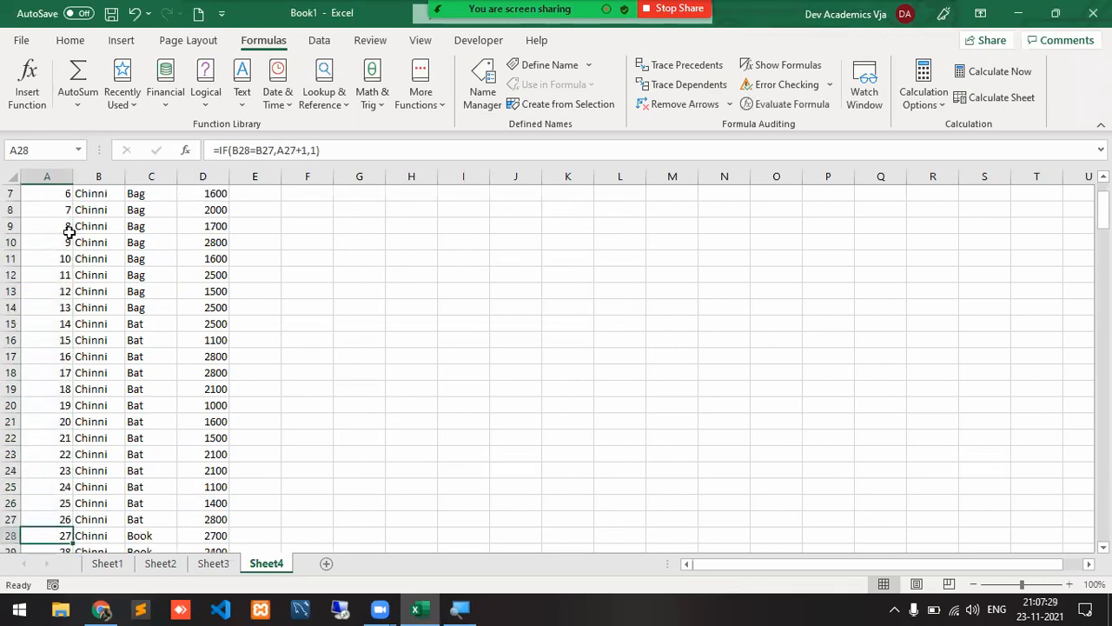
{"action": "key", "text": "Down"}
{"action": "key", "text": "Up"}
{"action": "key", "text": "Up"}
{"action": "key", "text": "Up"}
{"action": "key", "text": "Up"}
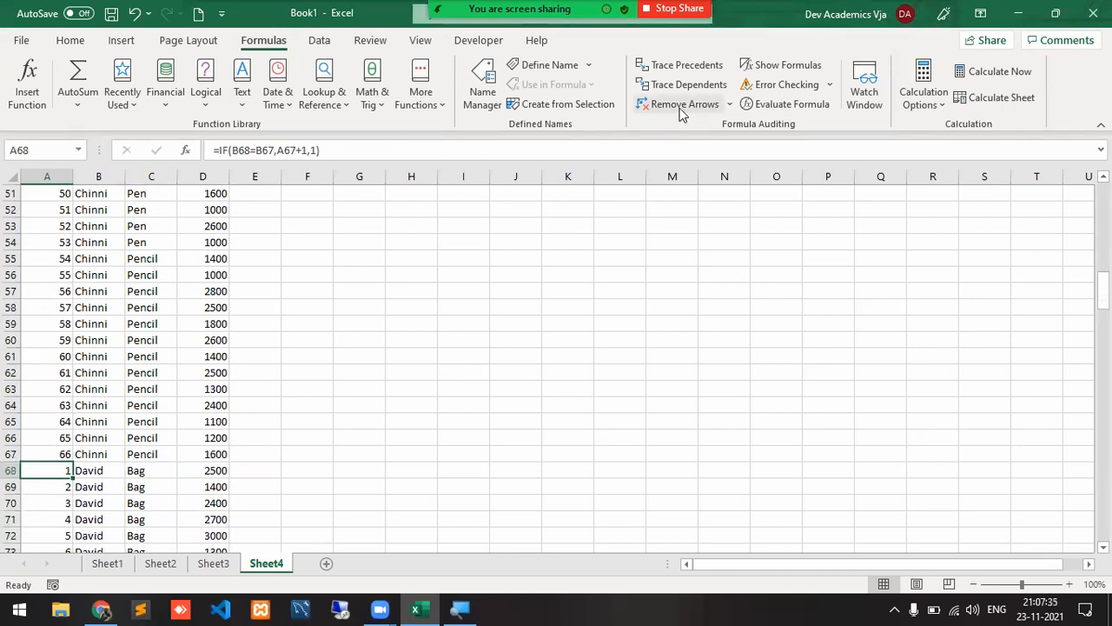
Open the formula evaluation for A68 and magnify the screen to 200%, keeping the Magnifier clear of the evaluation text.
{"action": "left_click", "coordinate": [784, 105]}
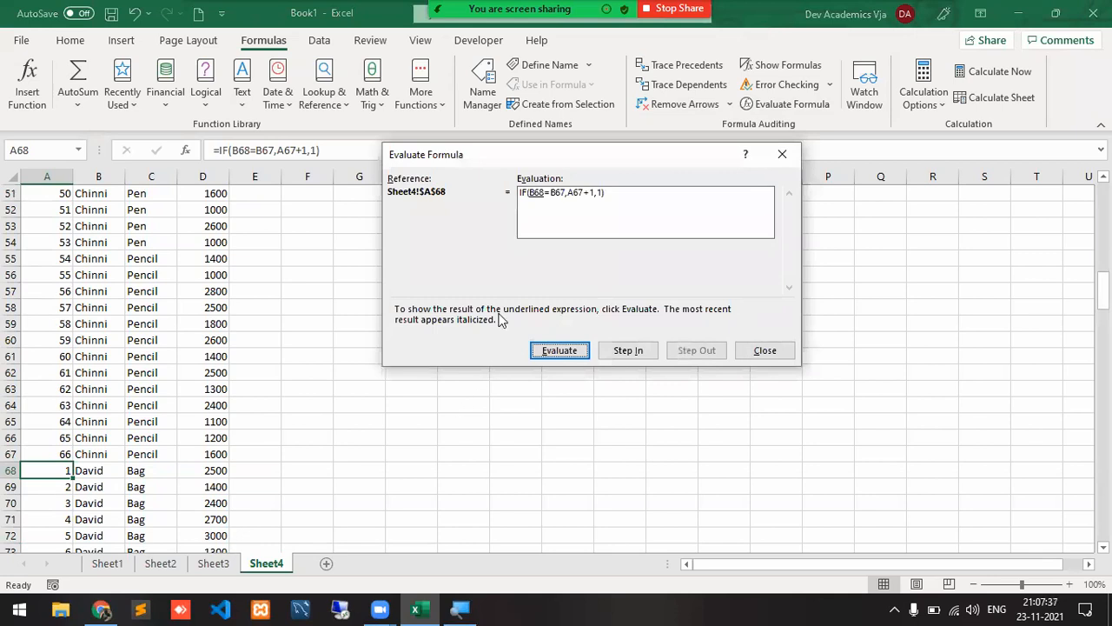
{"action": "left_click", "coordinate": [460, 608]}
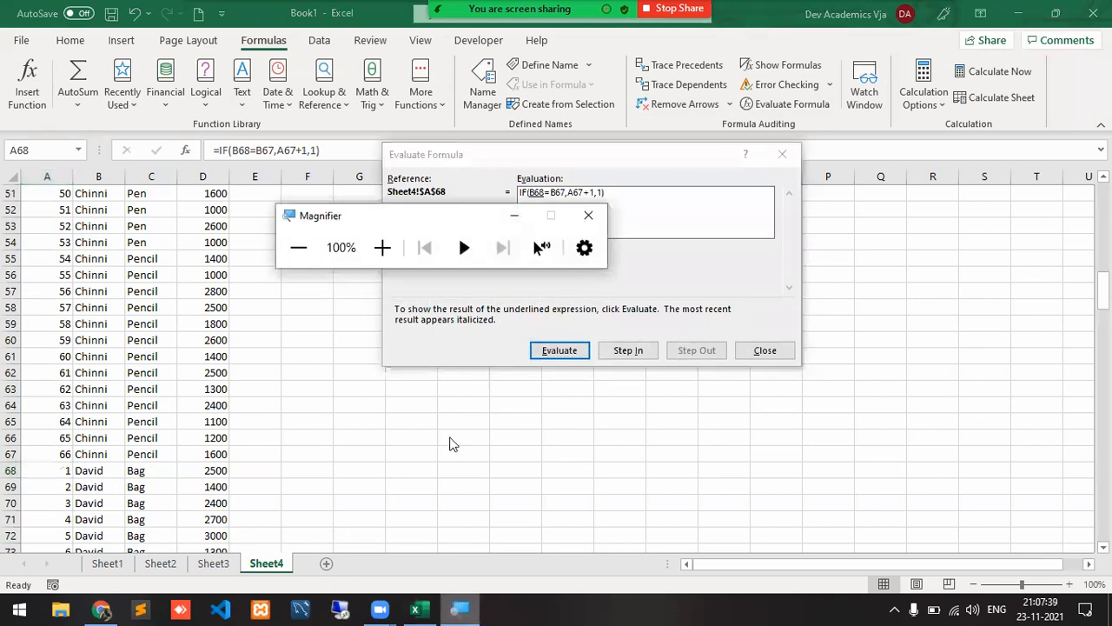
{"action": "left_click", "coordinate": [383, 248]}
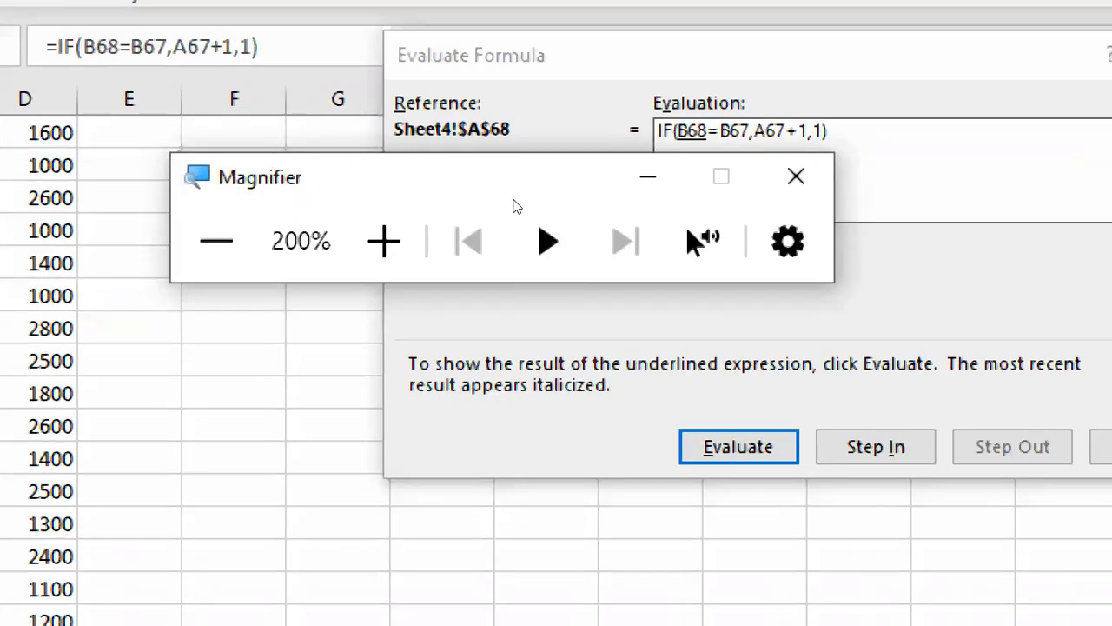
{"action": "left_click_drag", "start_coordinate": [445, 212], "coordinate": [419, 289]}
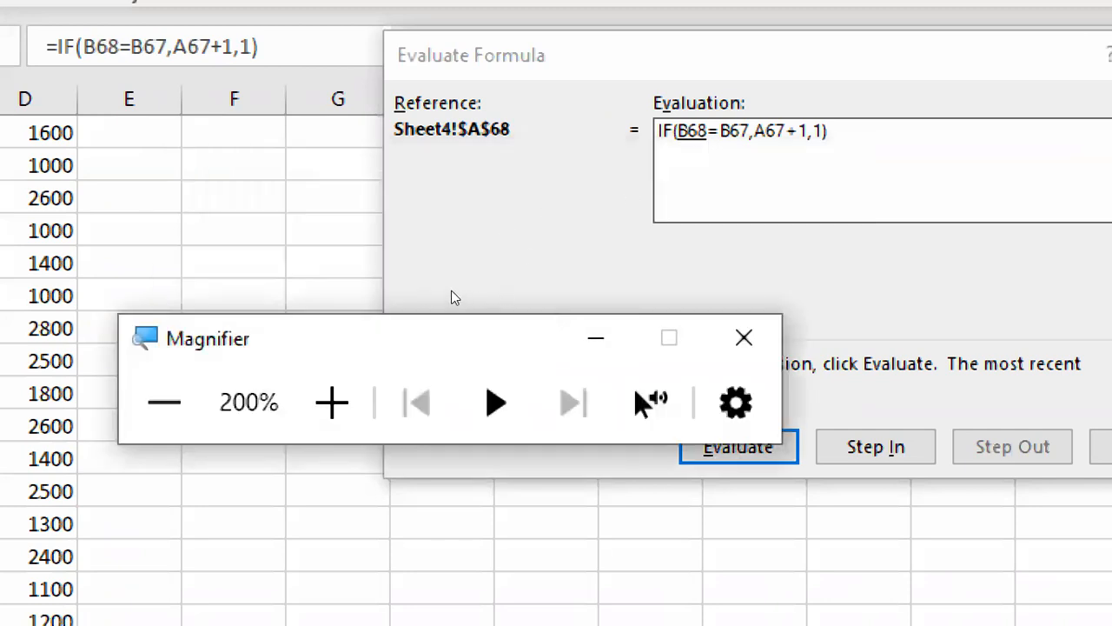
{"action": "left_click_drag", "start_coordinate": [475, 325], "coordinate": [427, 263]}
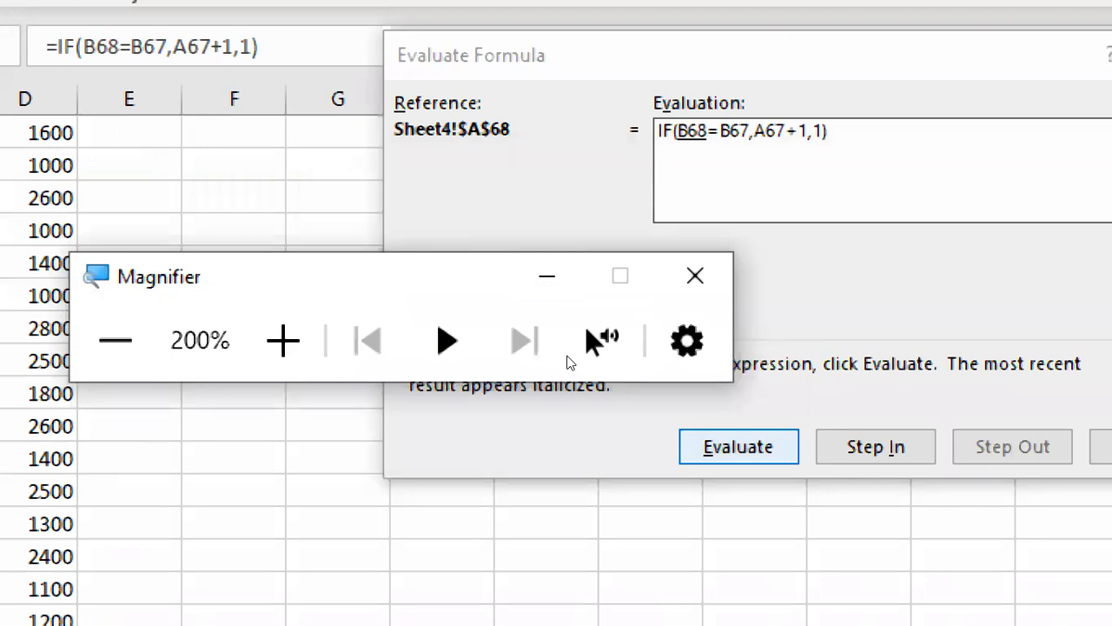
Evaluate the A68 formula stage by stage through to its result, and close both the evaluation and the Magnifier.
{"action": "left_click", "coordinate": [739, 447]}
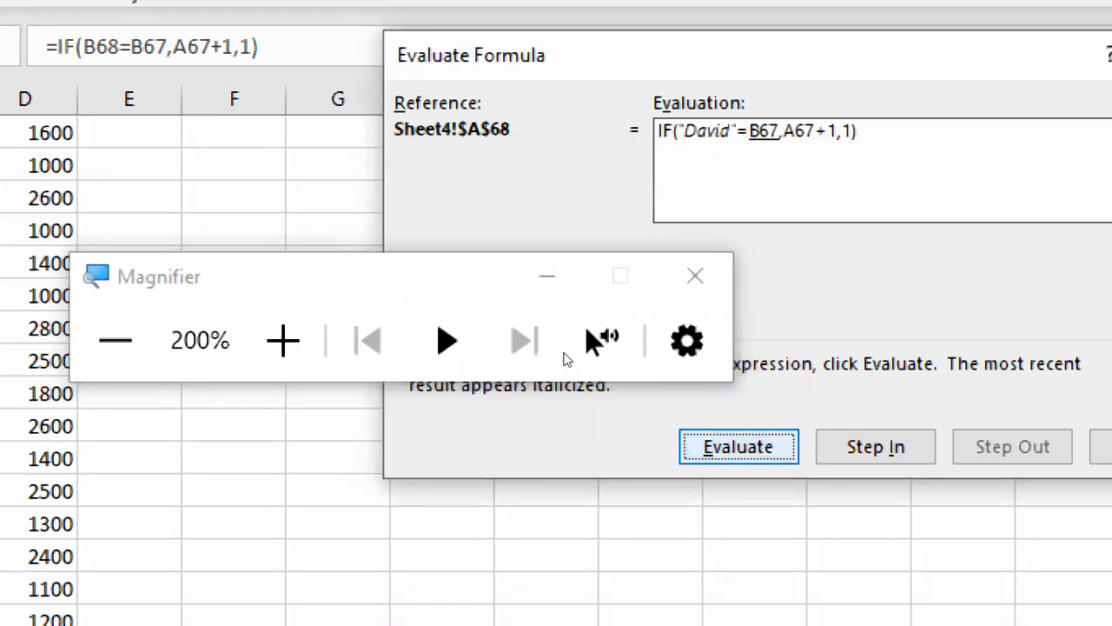
{"action": "left_click", "coordinate": [739, 447]}
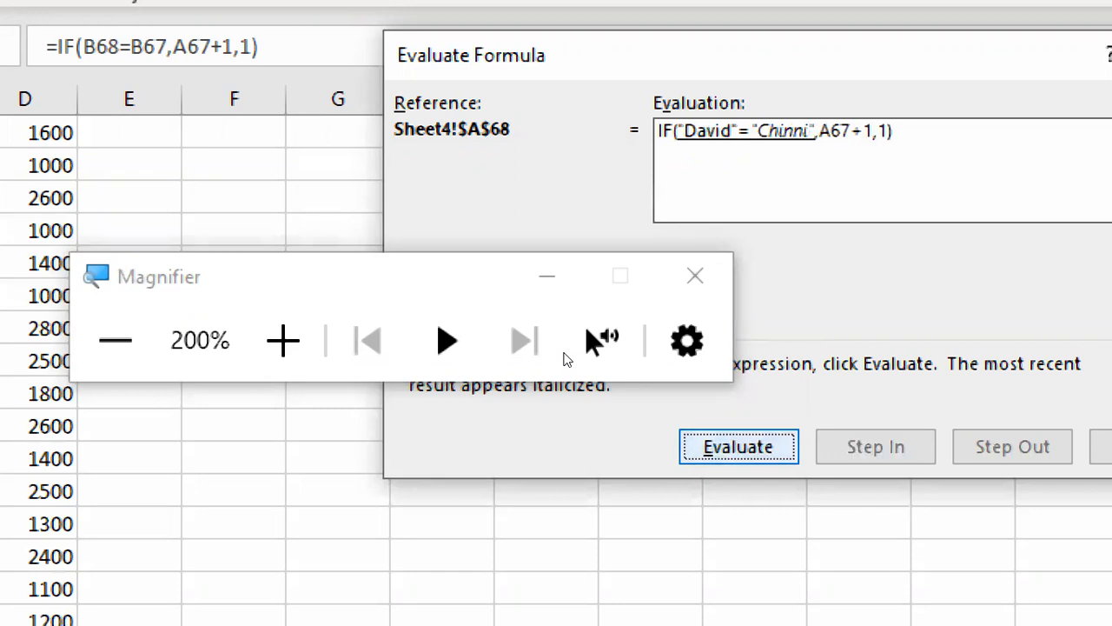
{"action": "left_click", "coordinate": [739, 447]}
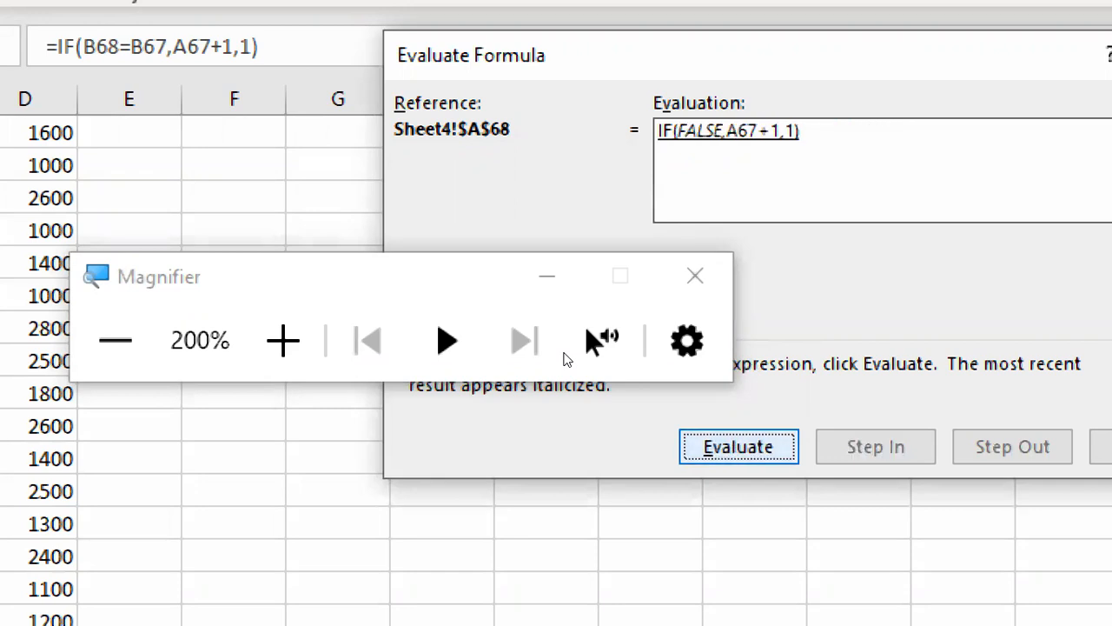
{"action": "key", "text": "Return"}
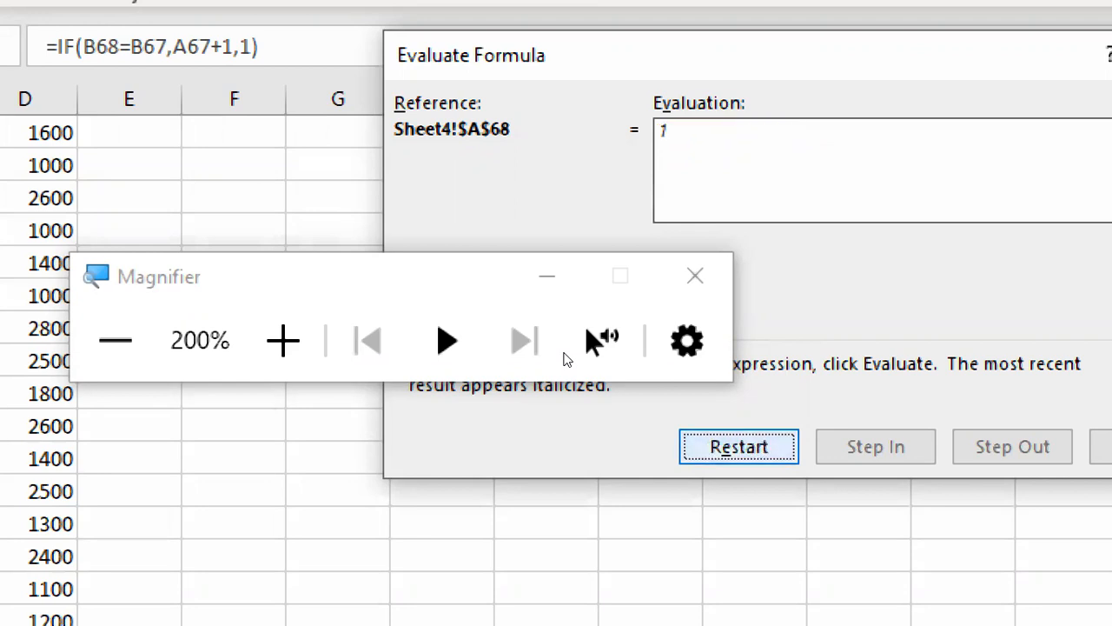
{"action": "key", "text": "Tab"}
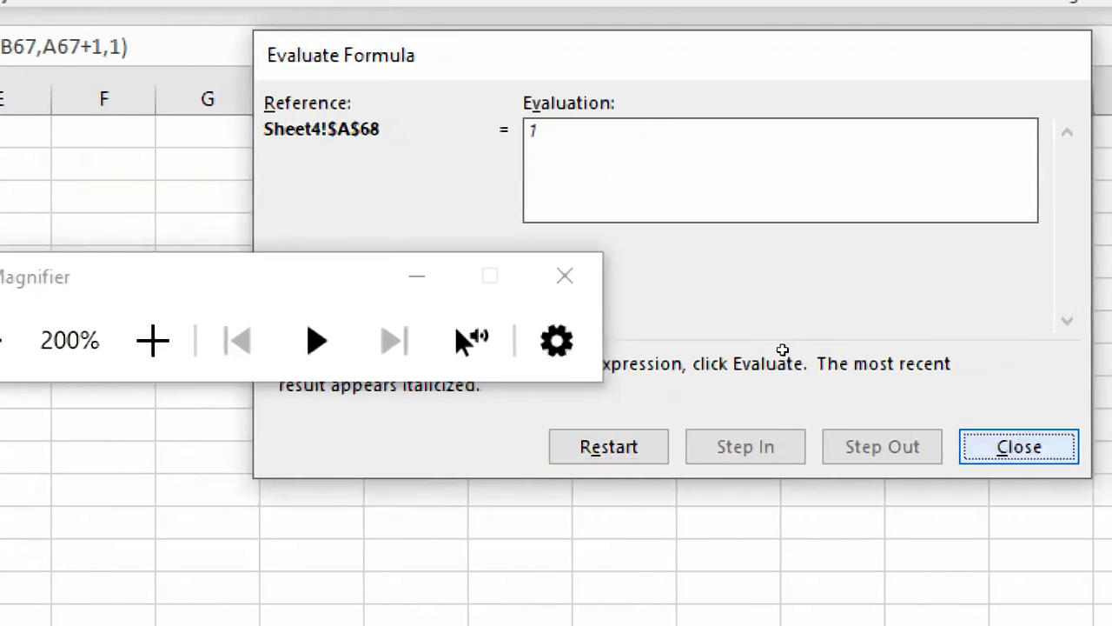
{"action": "key", "text": "Return"}
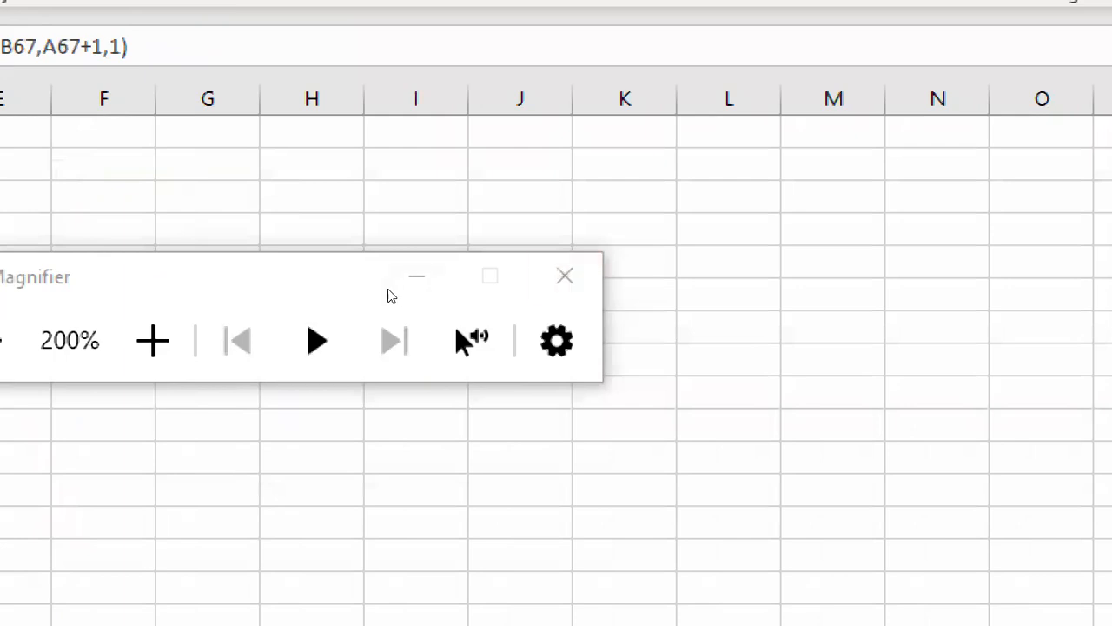
{"action": "key", "text": "super+minus"}
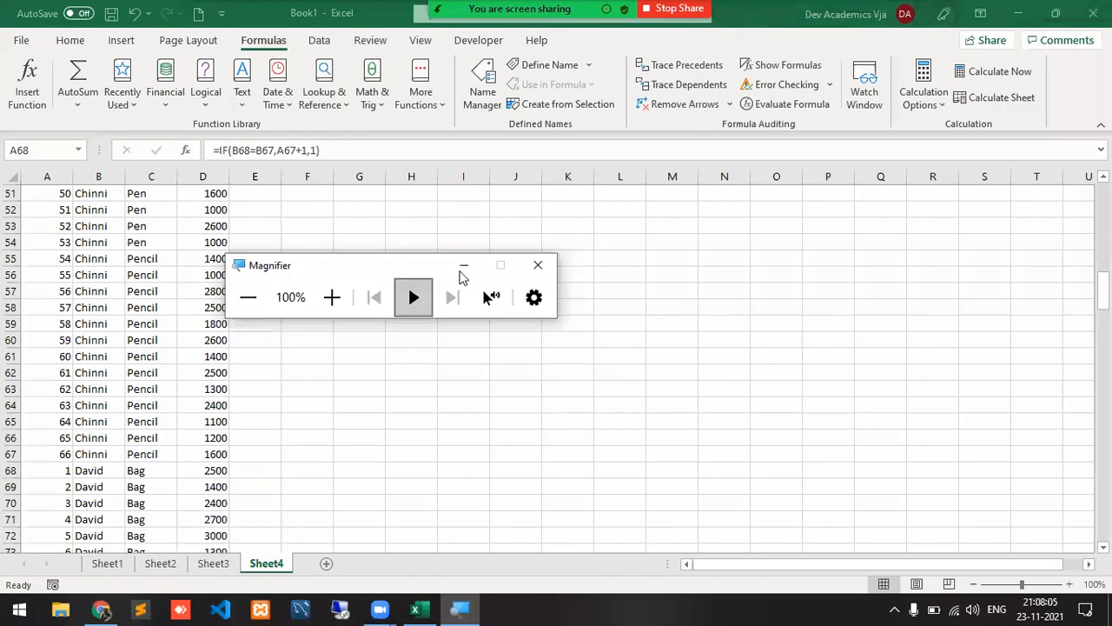
{"action": "left_click", "coordinate": [534, 265]}
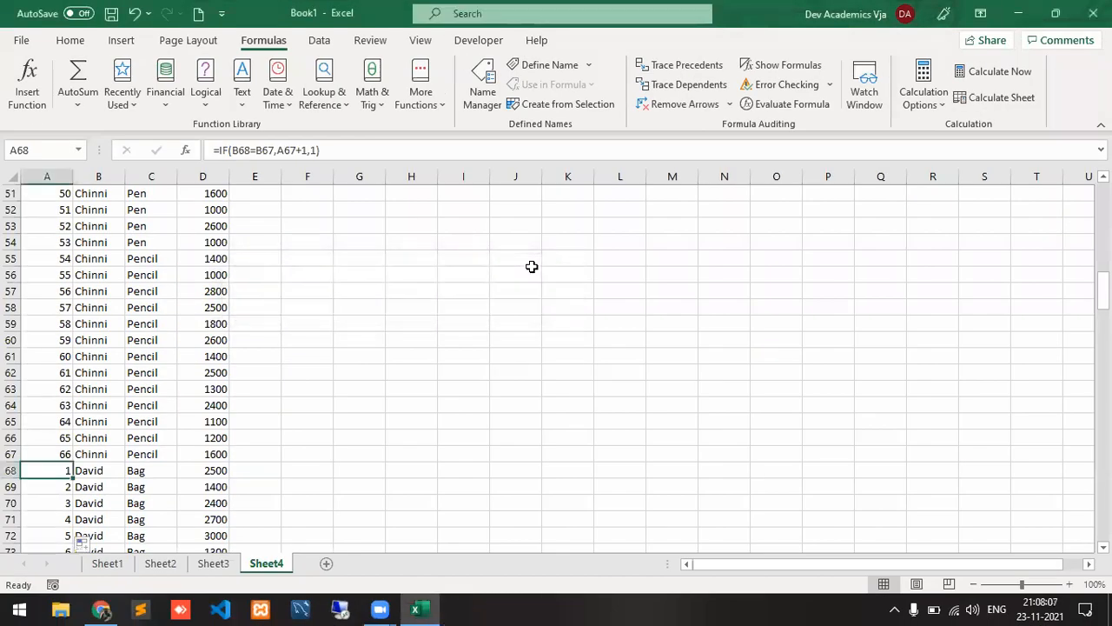
Go down the Sno column from A68 to A181 and examine the numbering through the David and John groups.
{"action": "key", "text": "Down"}
{"action": "key", "text": "Down"}
{"action": "key", "text": "Down"}
{"action": "key", "text": "Down"}
{"action": "key", "text": "Down"}
{"action": "key", "text": "Down"}
{"action": "key", "text": "Down"}
{"action": "key", "text": "Down"}
{"action": "key", "text": "Down"}
{"action": "key", "text": "Down"}
{"action": "key", "text": "Down"}
{"action": "key", "text": "Down"}
{"action": "key", "text": "Down"}
{"action": "key", "text": "Down"}
{"action": "key", "text": "Down"}
{"action": "key", "text": "Down"}
{"action": "key", "text": "Down"}
{"action": "key", "text": "Down"}
{"action": "key", "text": "Down"}
{"action": "key", "text": "Down"}
{"action": "key", "text": "Down"}
{"action": "key", "text": "Down"}
{"action": "key", "text": "Down"}
{"action": "key", "text": "Down"}
{"action": "key", "text": "Down"}
{"action": "key", "text": "Down"}
{"action": "key", "text": "Down"}
{"action": "key", "text": "Down"}
{"action": "key", "text": "Down"}
{"action": "key", "text": "Down"}
{"action": "key", "text": "Down"}
{"action": "key", "text": "Down"}
{"action": "key", "text": "Down"}
{"action": "key", "text": "Down"}
{"action": "key", "text": "Down"}
{"action": "key", "text": "Down"}
{"action": "key", "text": "Down"}
{"action": "key", "text": "Down"}
{"action": "key", "text": "Down"}
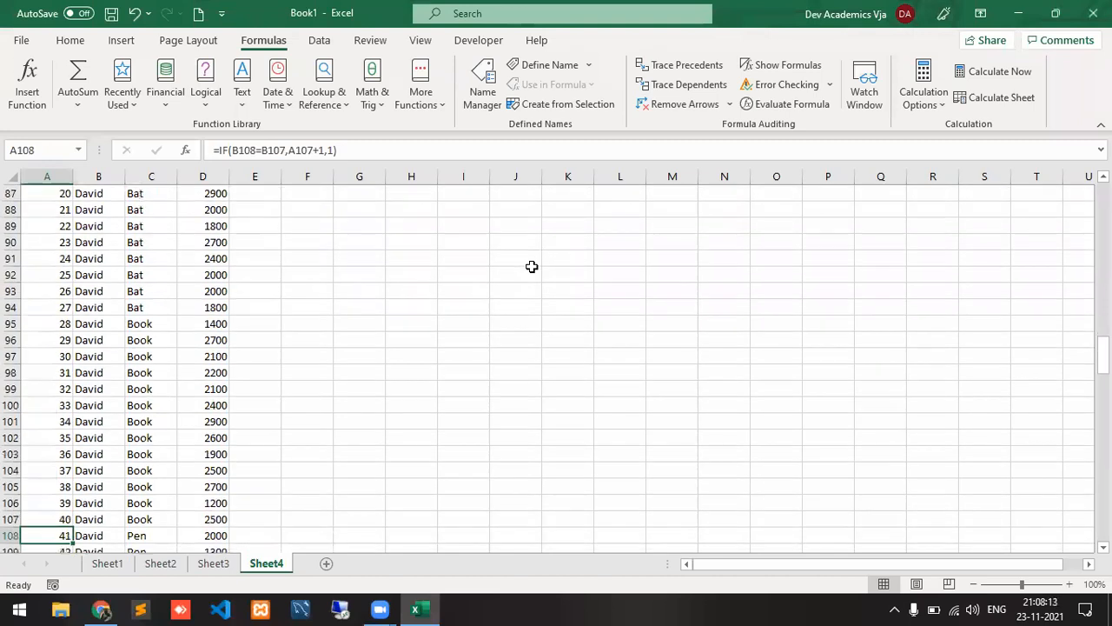
{"action": "key", "text": "Down"}
{"action": "key", "text": "Down"}
{"action": "key", "text": "Down"}
{"action": "key", "text": "Down"}
{"action": "key", "text": "Down"}
{"action": "key", "text": "Down"}
{"action": "key", "text": "Down"}
{"action": "key", "text": "Down"}
{"action": "key", "text": "Down"}
{"action": "key", "text": "Down"}
{"action": "key", "text": "Down"}
{"action": "key", "text": "Down"}
{"action": "key", "text": "Down"}
{"action": "key", "text": "Down"}
{"action": "key", "text": "Down"}
{"action": "key", "text": "Down"}
{"action": "key", "text": "Down"}
{"action": "key", "text": "Down"}
{"action": "key", "text": "Down"}
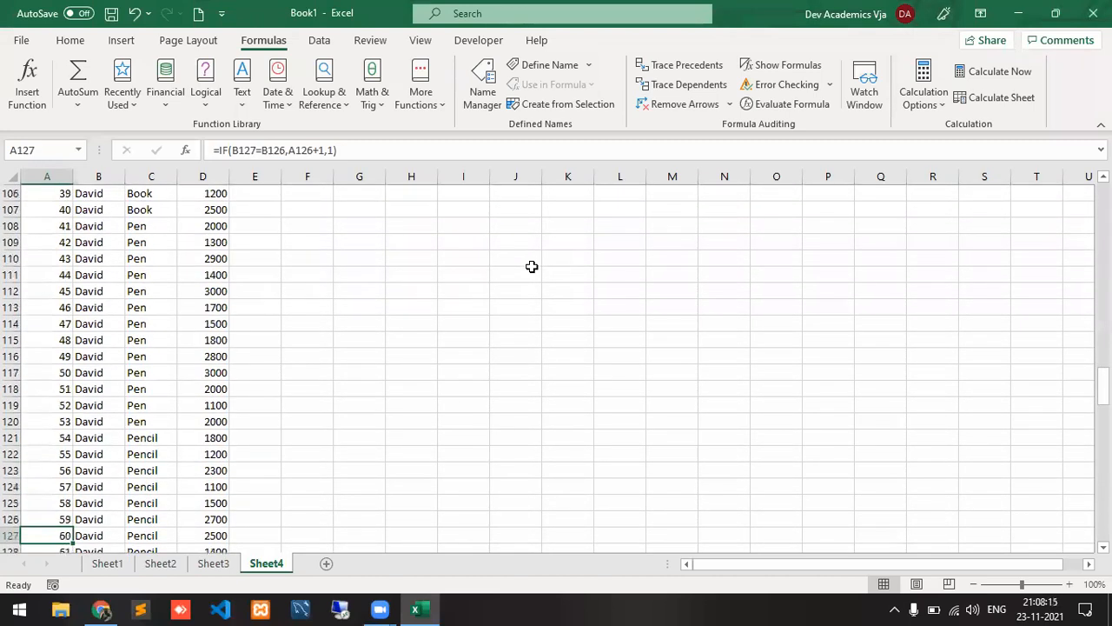
{"action": "key", "text": "Down"}
{"action": "key", "text": "Down"}
{"action": "key", "text": "Down"}
{"action": "key", "text": "Down"}
{"action": "key", "text": "Down"}
{"action": "key", "text": "Down"}
{"action": "key", "text": "Down"}
{"action": "key", "text": "Down"}
{"action": "key", "text": "Down"}
{"action": "key", "text": "Down"}
{"action": "key", "text": "Down"}
{"action": "key", "text": "Down"}
{"action": "key", "text": "Down"}
{"action": "key", "text": "Down"}
{"action": "key", "text": "Down"}
{"action": "key", "text": "Down"}
{"action": "key", "text": "Down"}
{"action": "key", "text": "Down"}
{"action": "key", "text": "Down"}
{"action": "key", "text": "Down"}
{"action": "key", "text": "Down"}
{"action": "key", "text": "Down"}
{"action": "key", "text": "Down"}
{"action": "key", "text": "Down"}
{"action": "key", "text": "Down"}
{"action": "key", "text": "Down"}
{"action": "key", "text": "Down"}
{"action": "key", "text": "Down"}
{"action": "key", "text": "Down"}
{"action": "key", "text": "Down"}
{"action": "key", "text": "Down"}
{"action": "key", "text": "Down"}
{"action": "key", "text": "Down"}
{"action": "key", "text": "Down"}
{"action": "key", "text": "Down"}
{"action": "key", "text": "Down"}
{"action": "key", "text": "Down"}
{"action": "key", "text": "Down"}
{"action": "key", "text": "Down"}
{"action": "key", "text": "Down"}
{"action": "key", "text": "Down"}
{"action": "key", "text": "Down"}
{"action": "key", "text": "Down"}
{"action": "key", "text": "Down"}
{"action": "key", "text": "Down"}
{"action": "key", "text": "Down"}
{"action": "key", "text": "Down"}
{"action": "key", "text": "Down"}
{"action": "key", "text": "Down"}
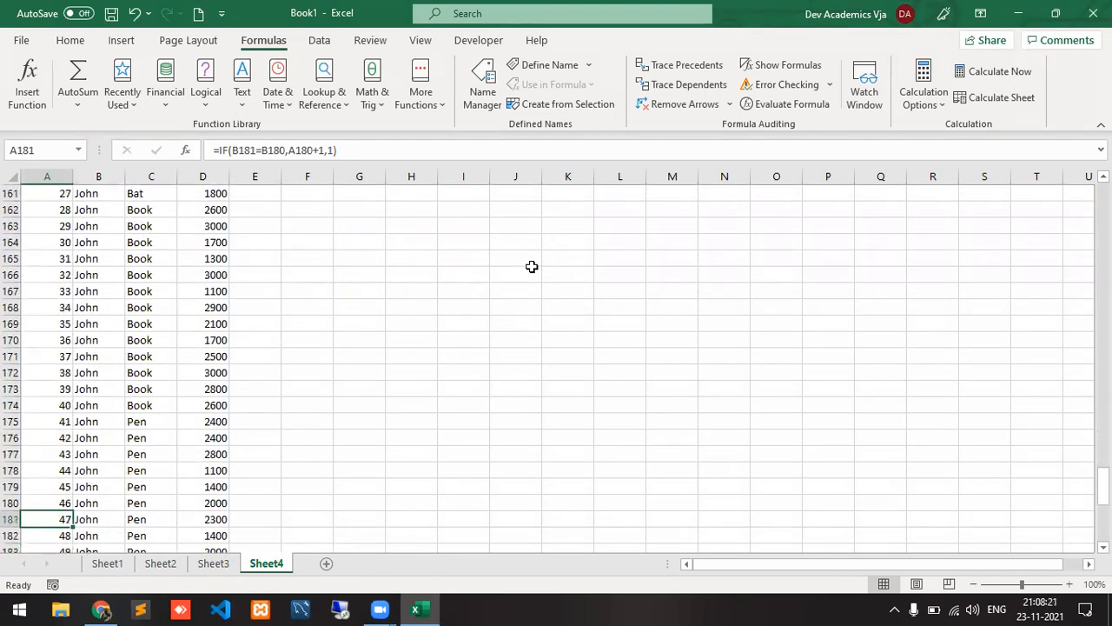
Copy the whole table on Sheet4, from the Sno header in A1 to the last Amount in D201.
{"action": "key", "text": "ctrl+Up"}
{"action": "key", "text": "Down"}
{"action": "key", "text": "Up"}
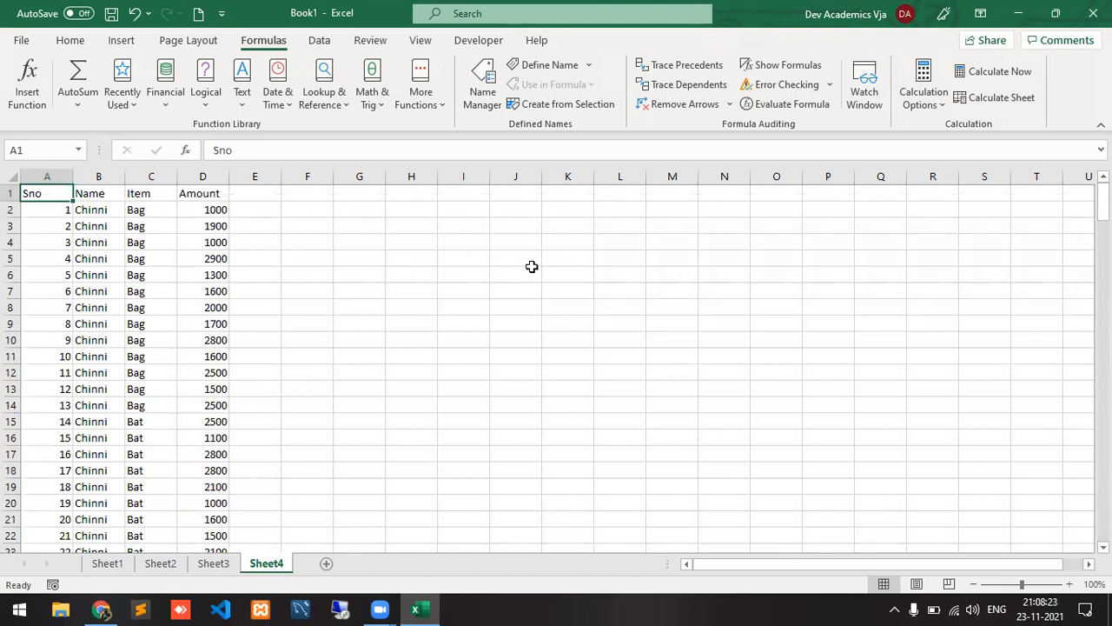
{"action": "key", "text": "Down"}
{"action": "key", "text": "ctrl+shift+Right"}
{"action": "key", "text": "Up"}
{"action": "key", "text": "ctrl+shift+Right"}
{"action": "key", "text": "ctrl+shift+Down"}
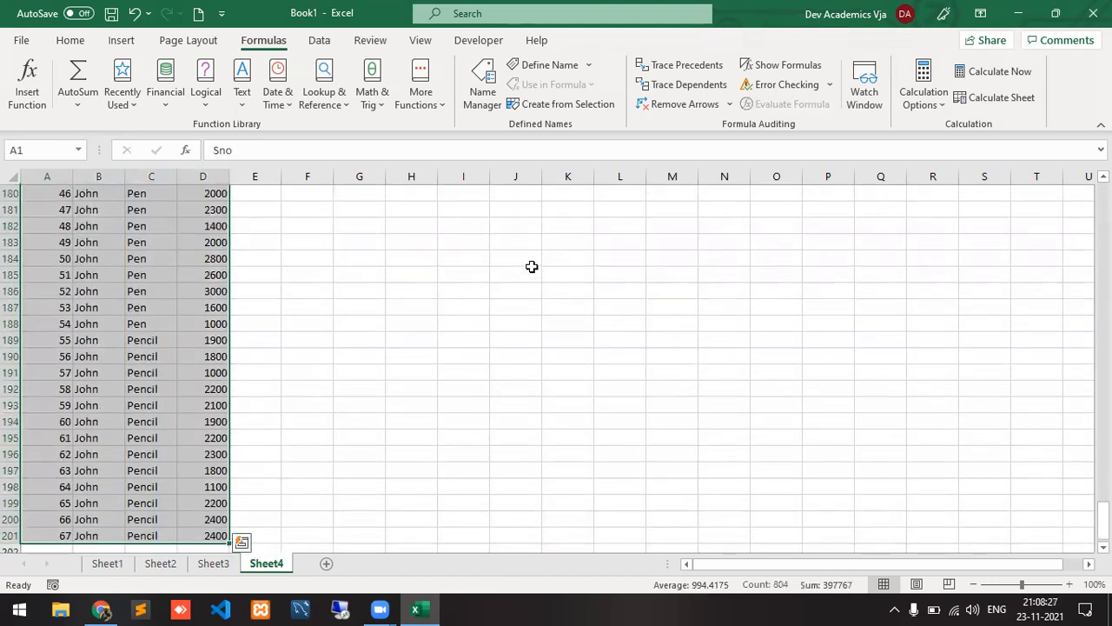
{"action": "key", "text": "ctrl+c"}
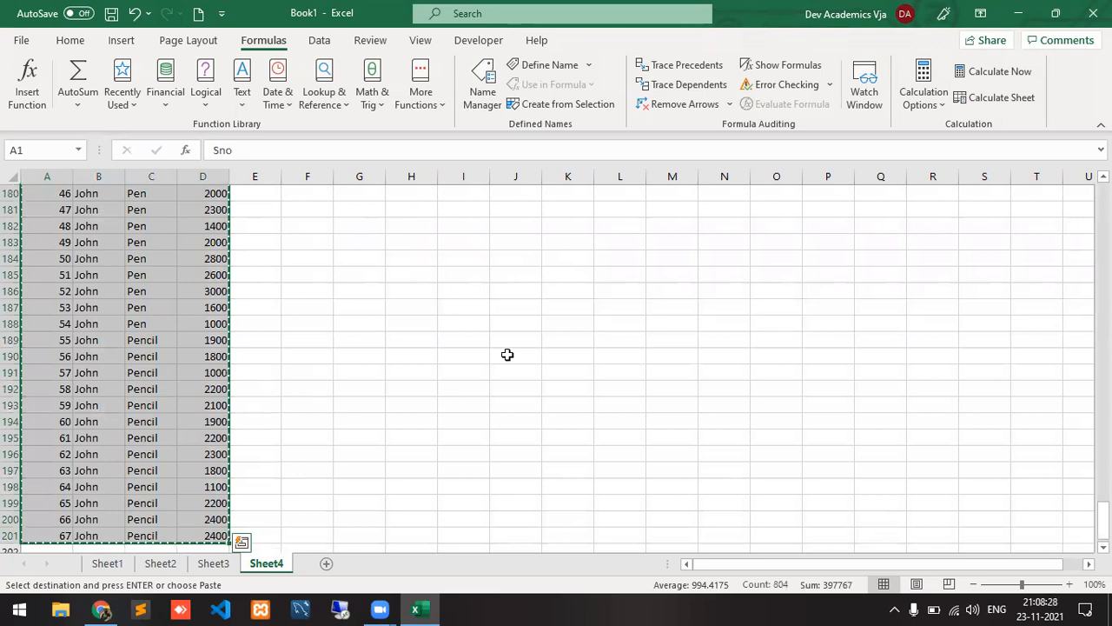
Add a new sheet and paste the copied table at A1 as values only.
{"action": "left_click", "coordinate": [328, 565]}
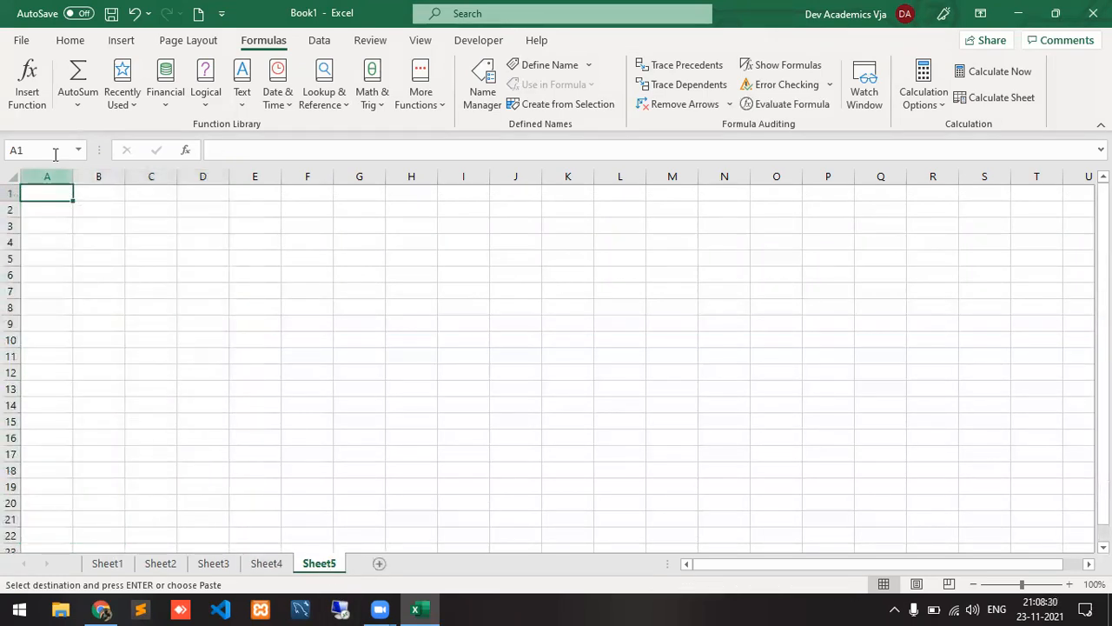
{"action": "left_click", "coordinate": [73, 42]}
{"action": "left_click", "coordinate": [24, 102]}
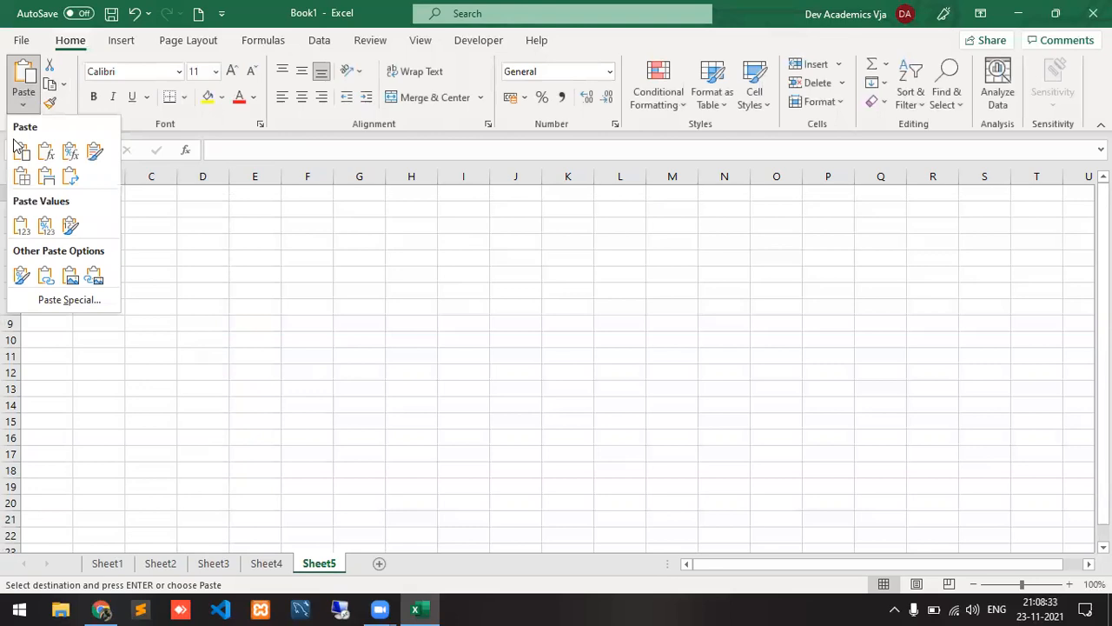
{"action": "left_click", "coordinate": [19, 224]}
{"action": "left_click", "coordinate": [55, 292]}
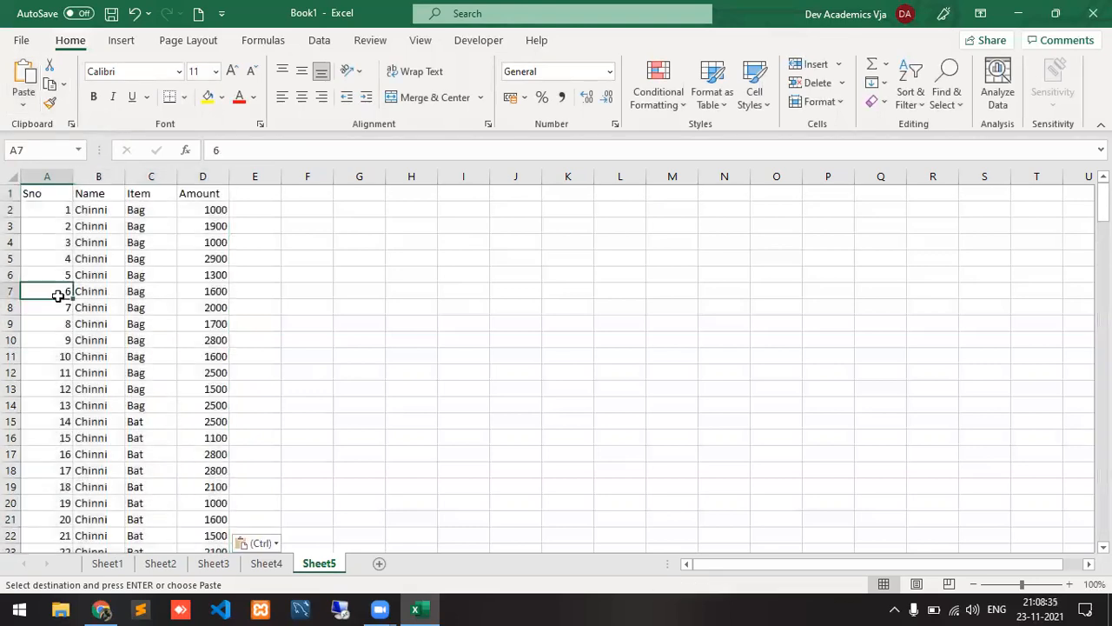
{"action": "key", "text": "Escape"}
Renumber the Sno column on Sheet5 by filling the series in A2:A3 down the table.
{"action": "key", "text": "Up"}
{"action": "key", "text": "Up"}
{"action": "key", "text": "Up"}
{"action": "key", "text": "Up"}
{"action": "key", "text": "Up"}
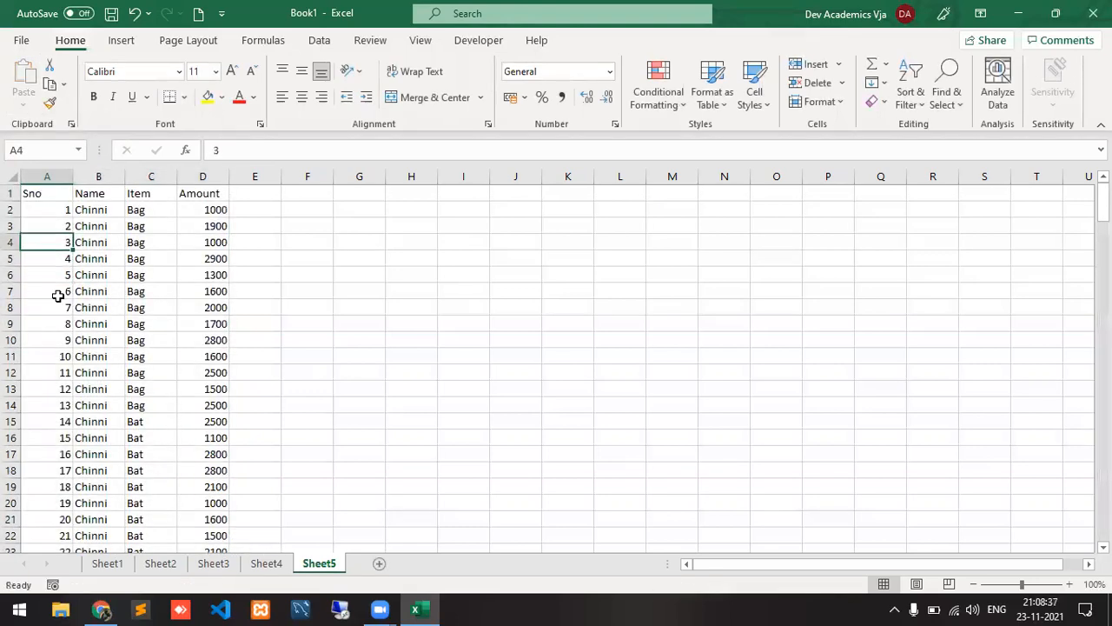
{"action": "key", "text": "shift+Down"}
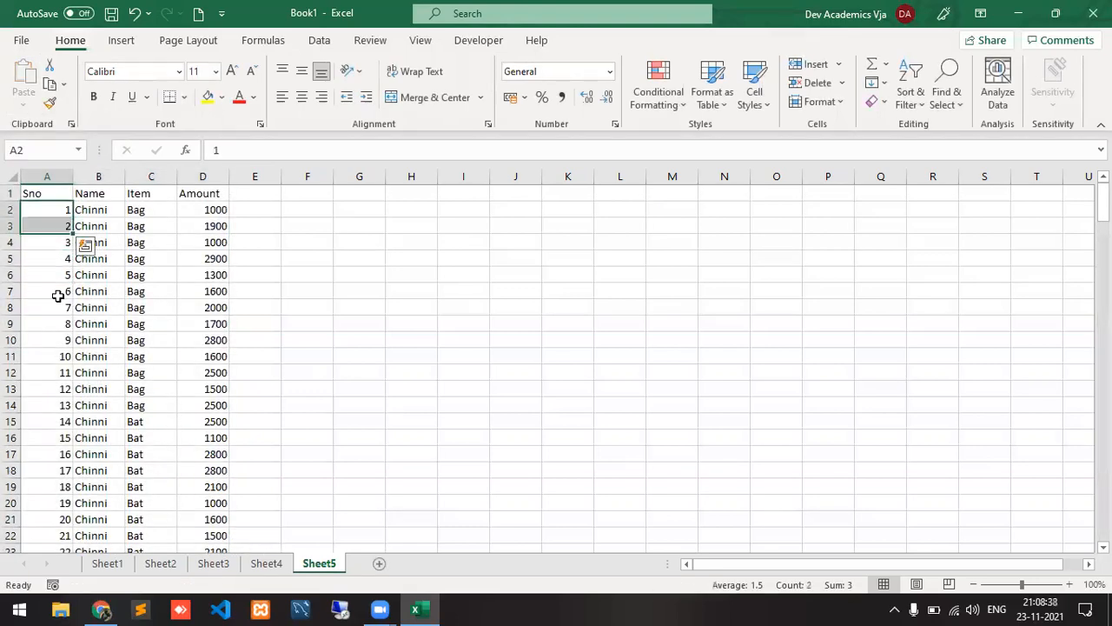
{"action": "double_click", "coordinate": [73, 235]}
{"action": "left_click", "coordinate": [95, 233]}
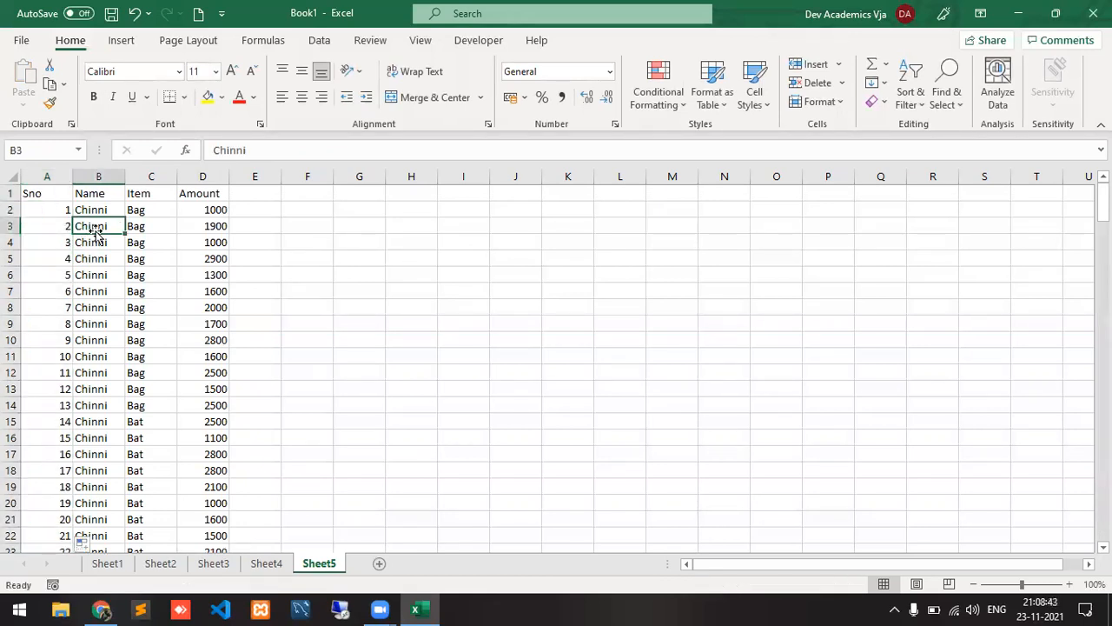
Enter the label Sum in H3 and the label Sub Total in H4.
{"action": "key", "text": "Right"}
{"action": "key", "text": "Right"}
{"action": "key", "text": "Right"}
{"action": "key", "text": "Right"}
{"action": "key", "text": "Right"}
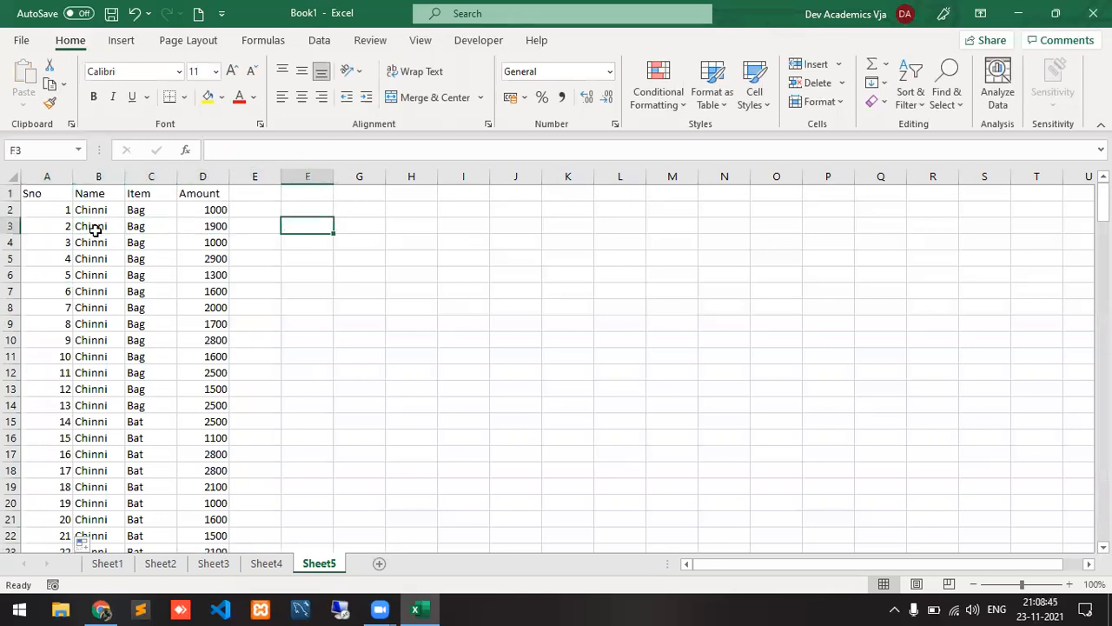
{"action": "key", "text": "Right"}
{"action": "type", "text": "Sub"}
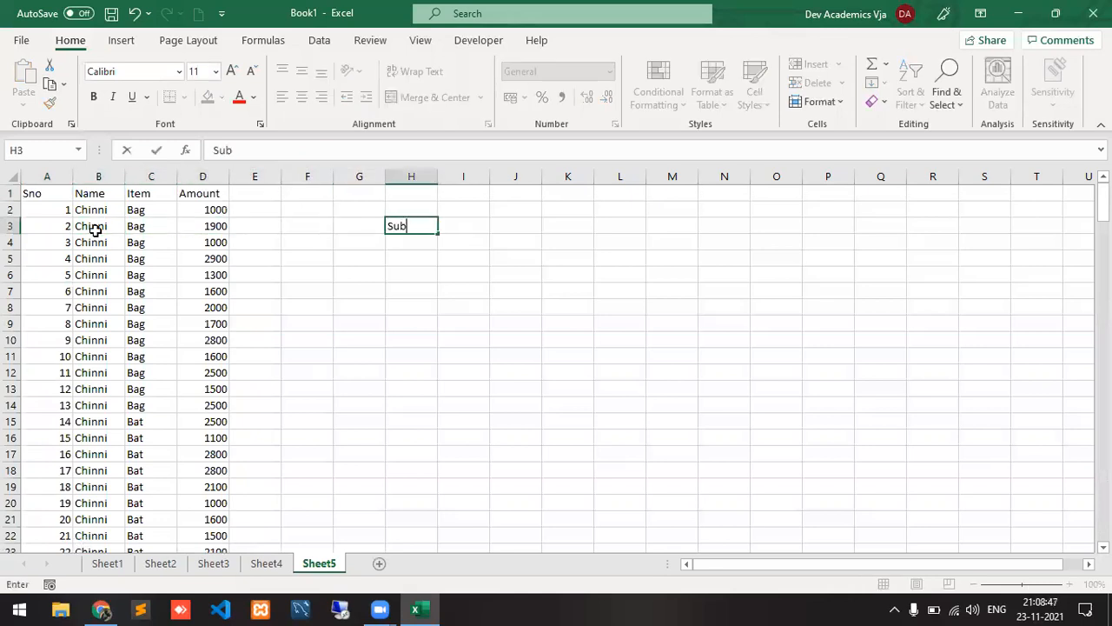
{"action": "key", "text": "BackSpace"}
{"action": "type", "text": "m"}
{"action": "key", "text": "Return"}
{"action": "type", "text": "Sub"}
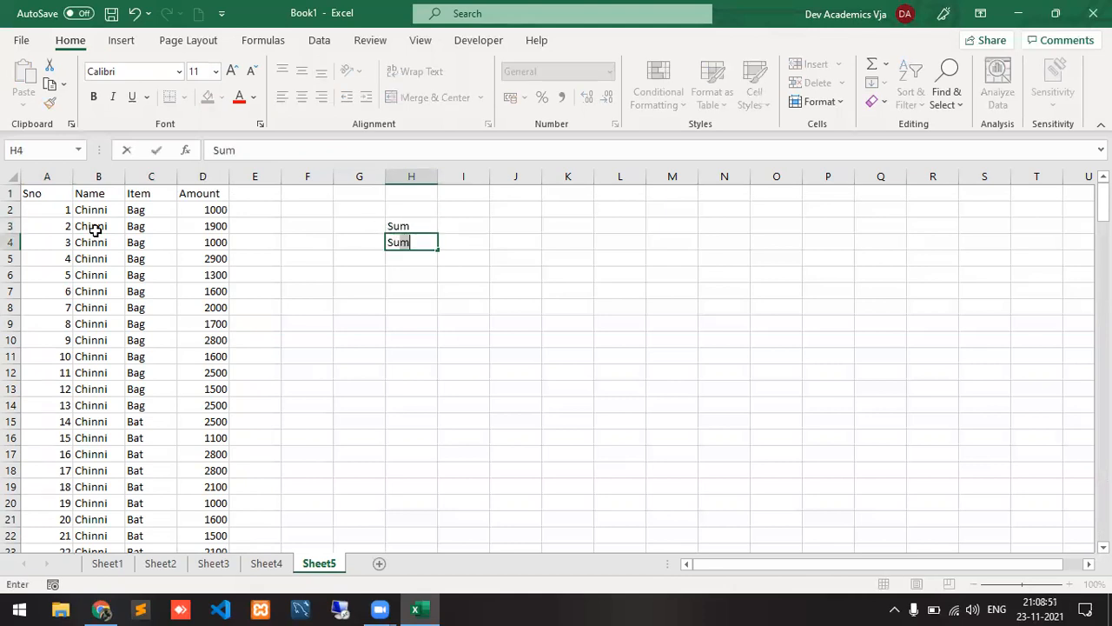
{"action": "type", "text": " Total"}
{"action": "key", "text": "Return"}
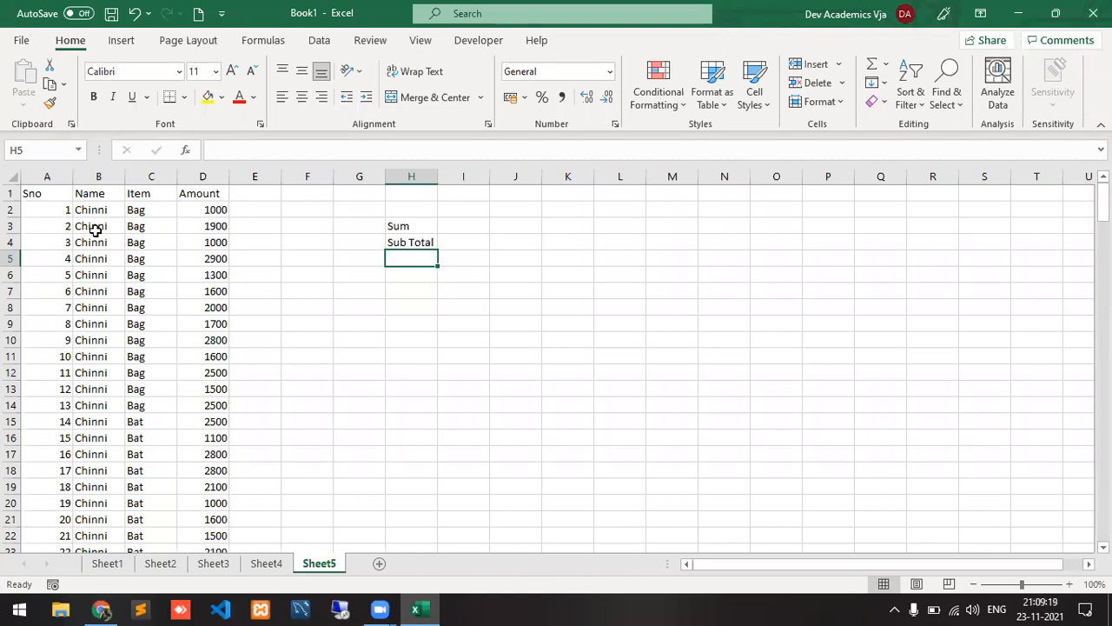
Clear the Sum and Sub Total labels from H3 and H4.
{"action": "key", "text": "Up"}
{"action": "key", "text": "Delete"}
{"action": "key", "text": "Up"}
{"action": "key", "text": "Delete"}
Subtotal the whole table from A1 to D201, summing Amount at each change in Name, with the summary below the data.
{"action": "key", "text": "Left"}
{"action": "key", "text": "Home"}
{"action": "key", "text": "Up"}
{"action": "key", "text": "Up"}
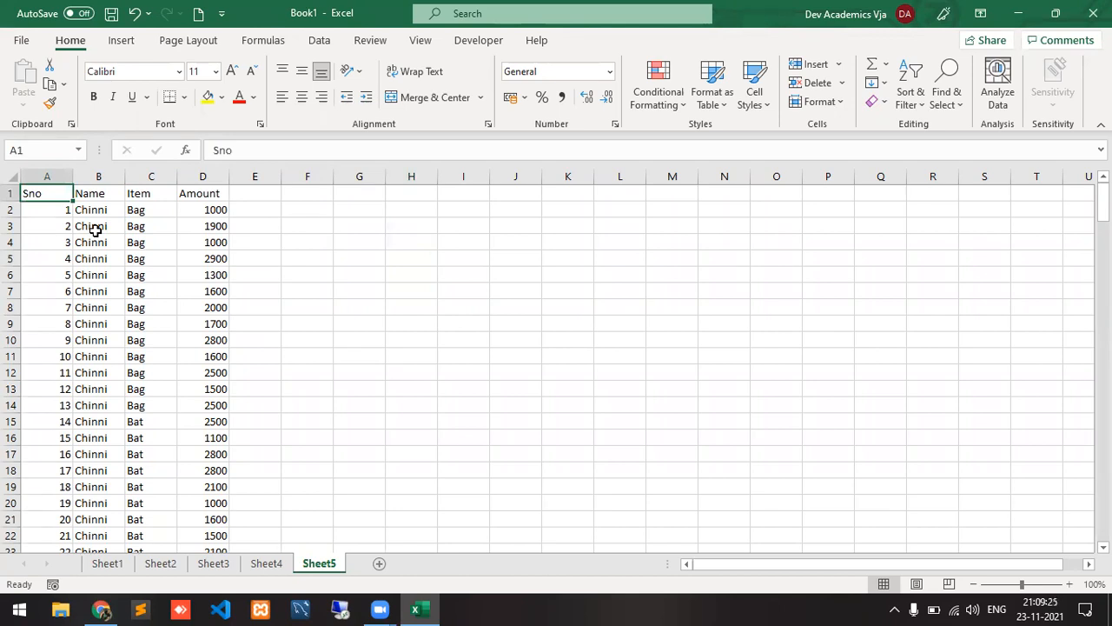
{"action": "key", "text": "ctrl+shift+Right"}
{"action": "key", "text": "ctrl+shift+Down"}
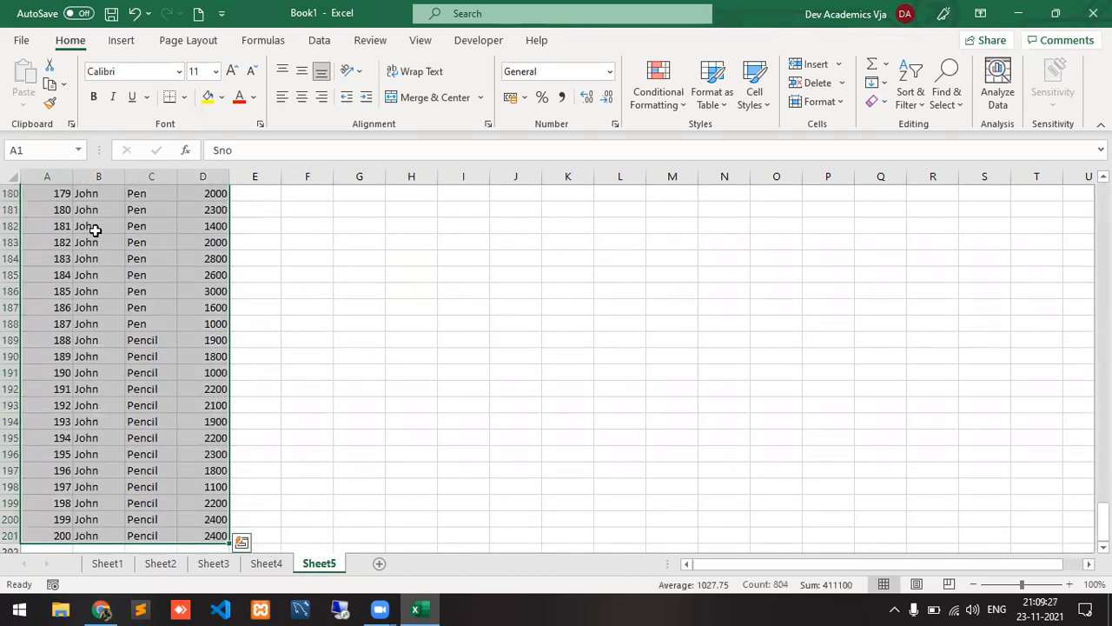
{"action": "left_click", "coordinate": [319, 40]}
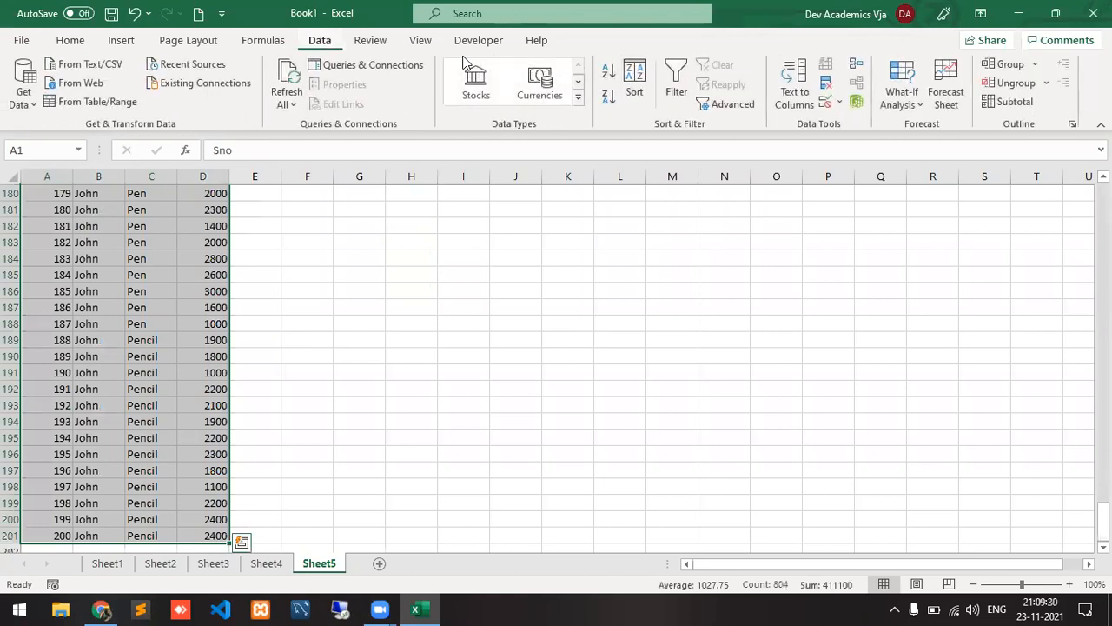
{"action": "left_click", "coordinate": [1015, 101]}
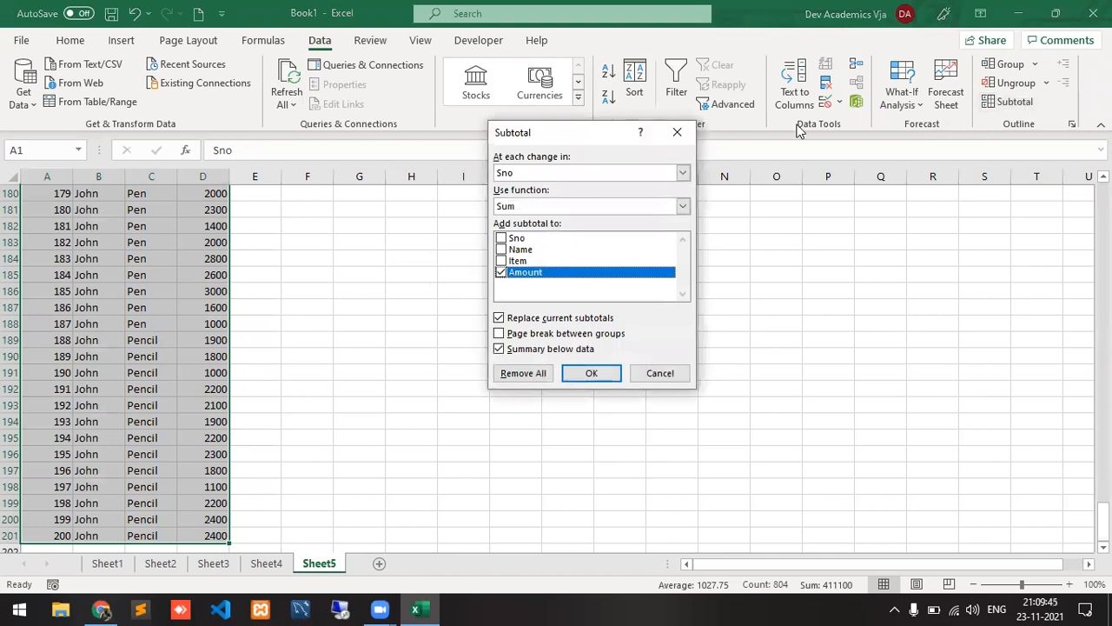
{"action": "left_click", "coordinate": [542, 173]}
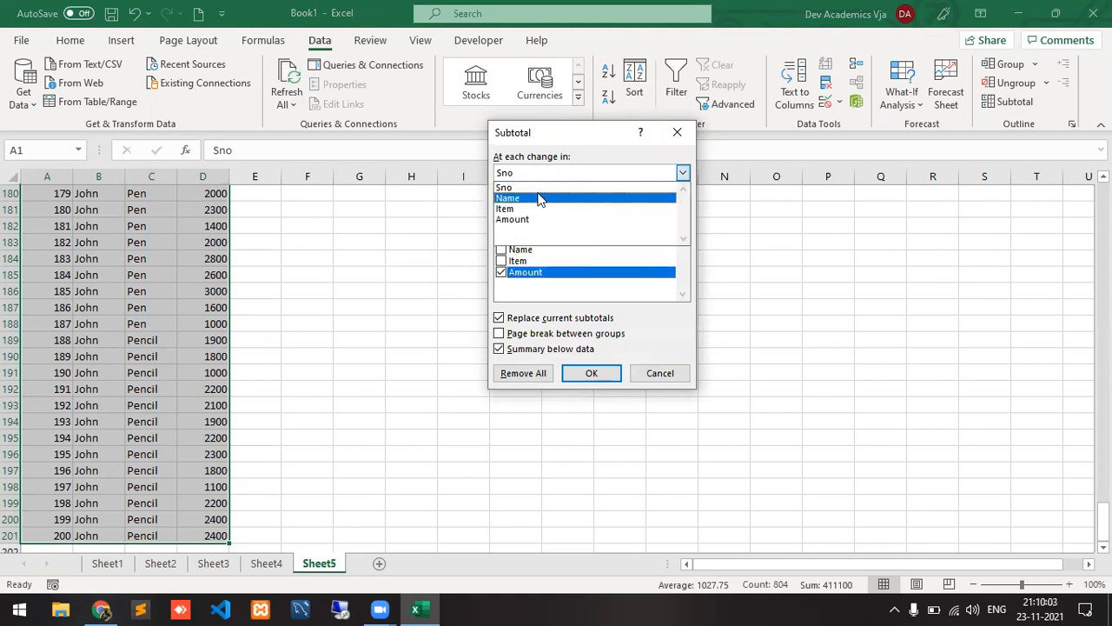
{"action": "left_click", "coordinate": [538, 199]}
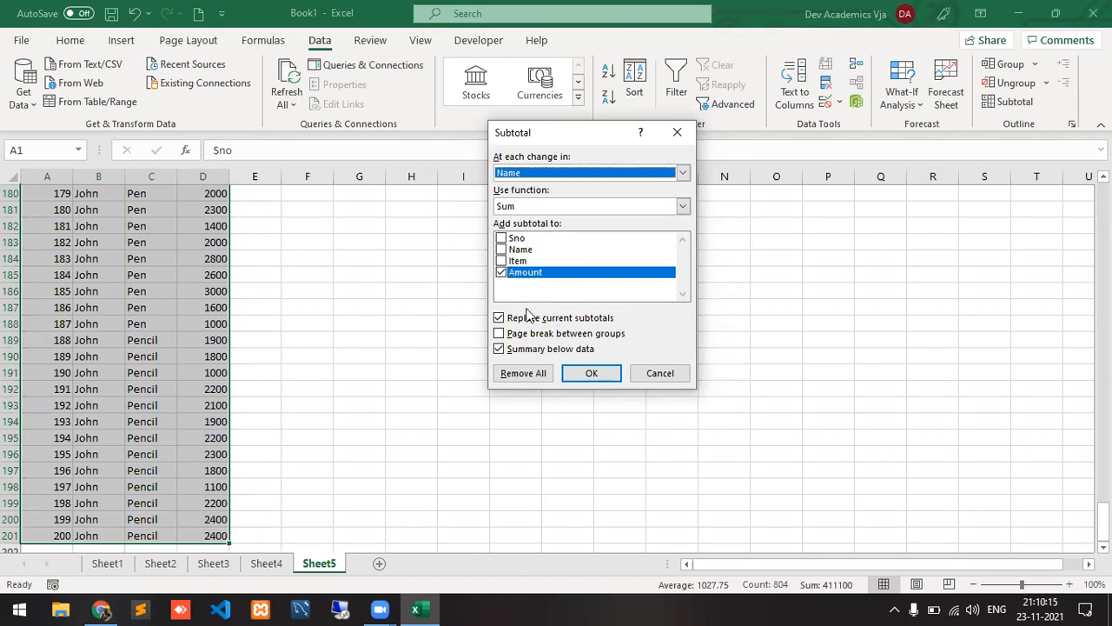
{"action": "left_click", "coordinate": [533, 205]}
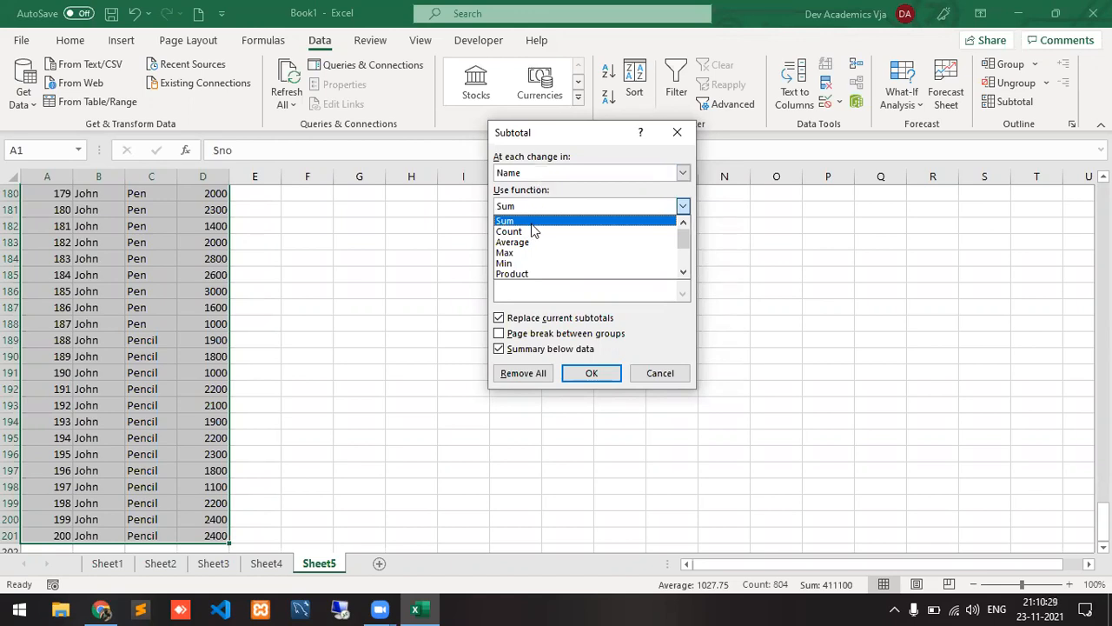
{"action": "left_click", "coordinate": [532, 223]}
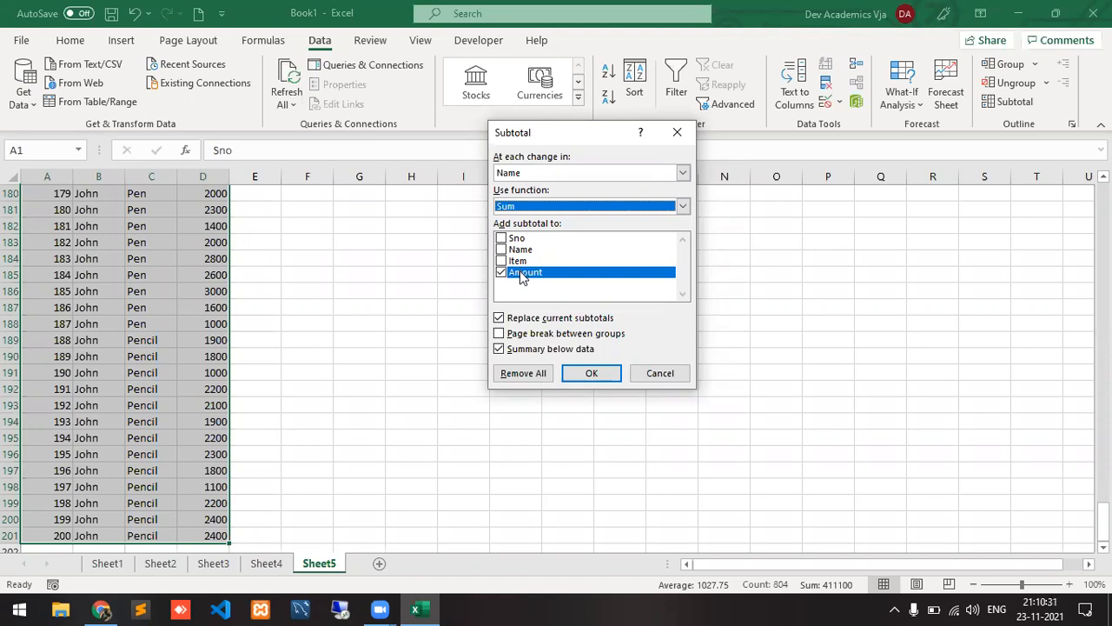
{"action": "left_click", "coordinate": [583, 376]}
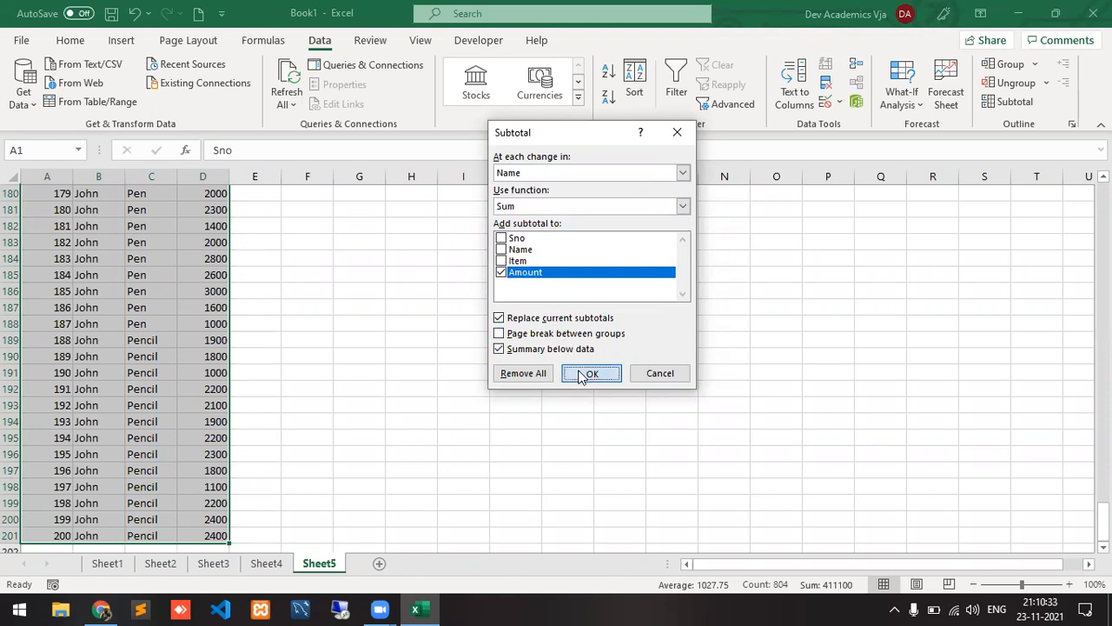
Examine the subtotals at outline levels 1 and 2, expand the second name's group, and show all detail rows again at level 3.
{"action": "left_click", "coordinate": [229, 360]}
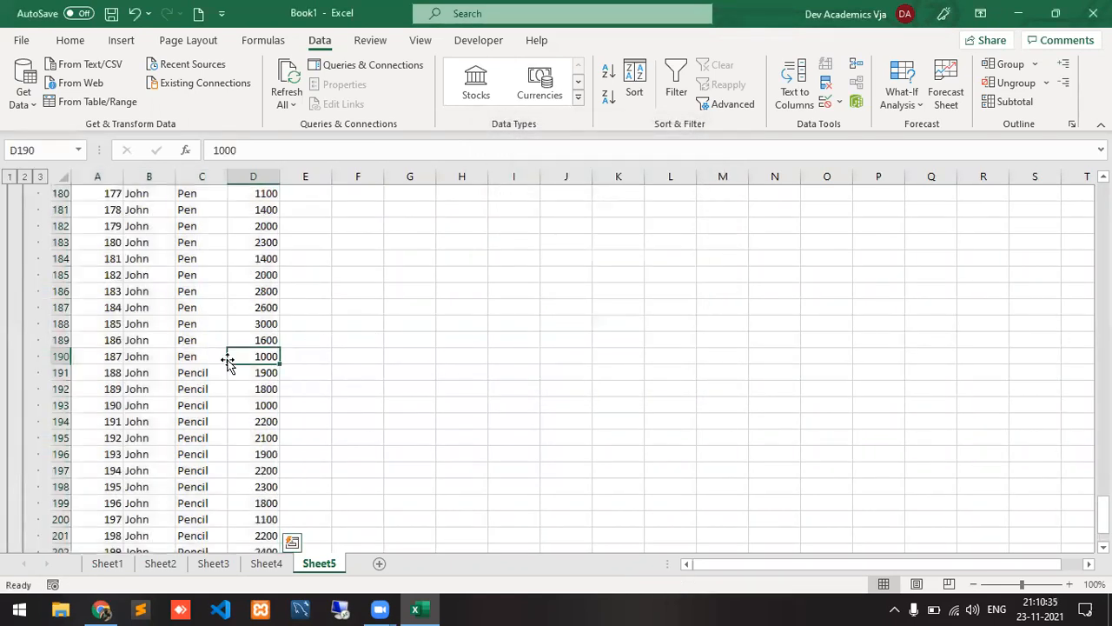
{"action": "key", "text": "ctrl+Up"}
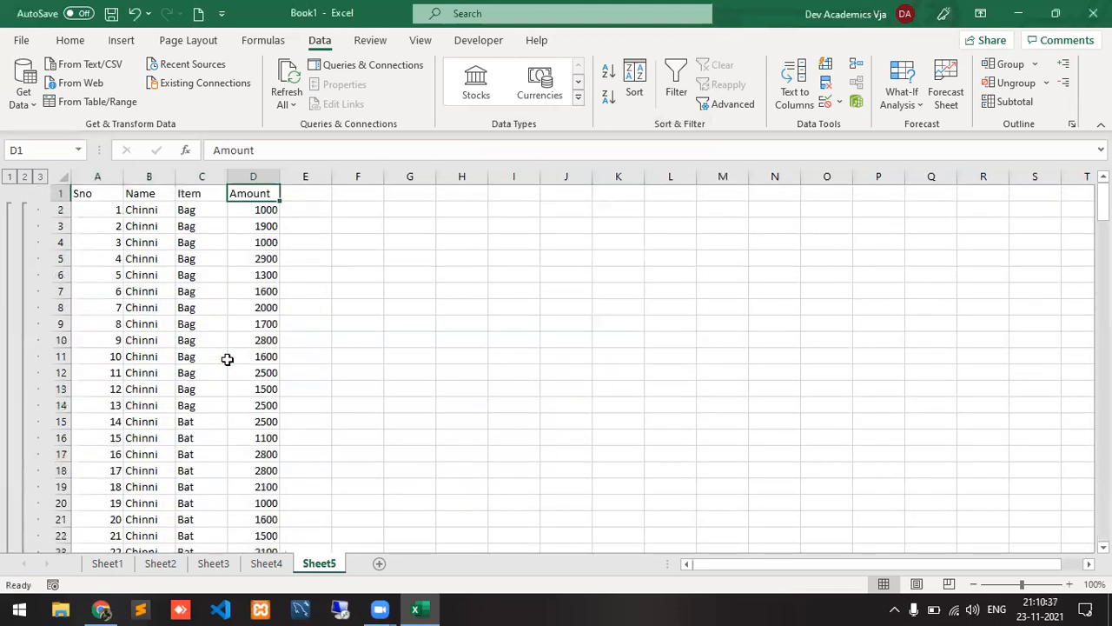
{"action": "key", "text": "Left"}
{"action": "key", "text": "Left"}
{"action": "key", "text": "Left"}
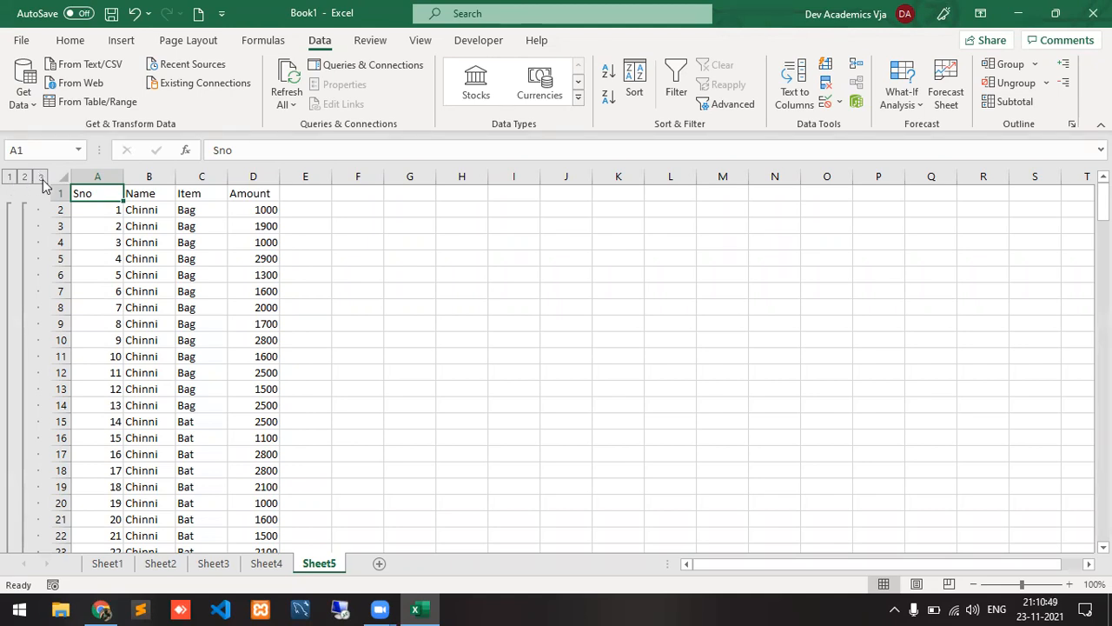
{"action": "left_click", "coordinate": [7, 180]}
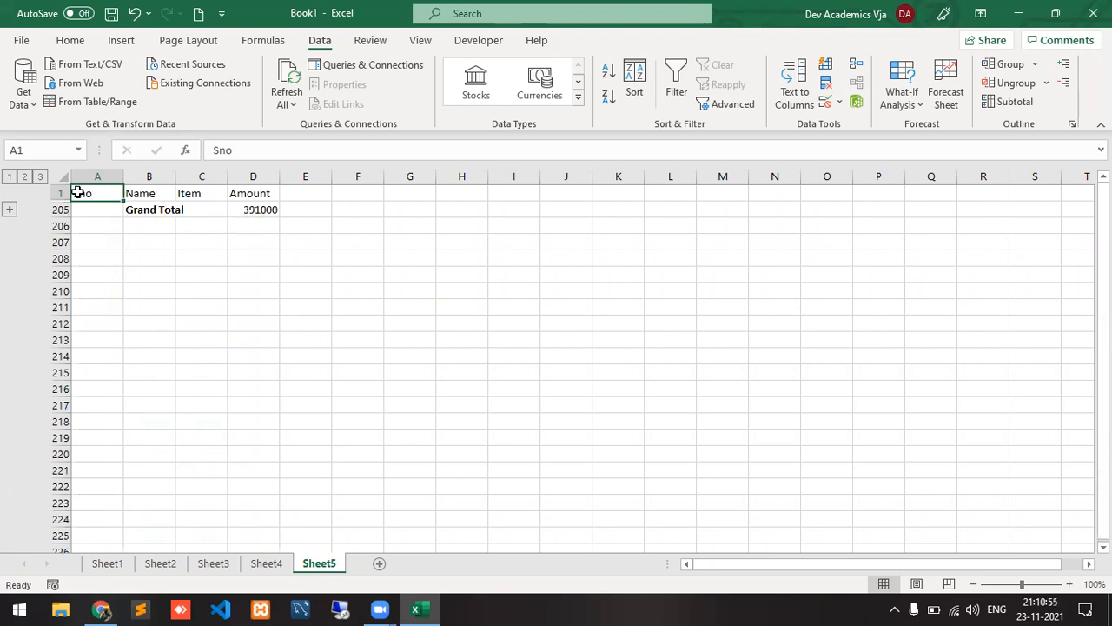
{"action": "left_click", "coordinate": [25, 177]}
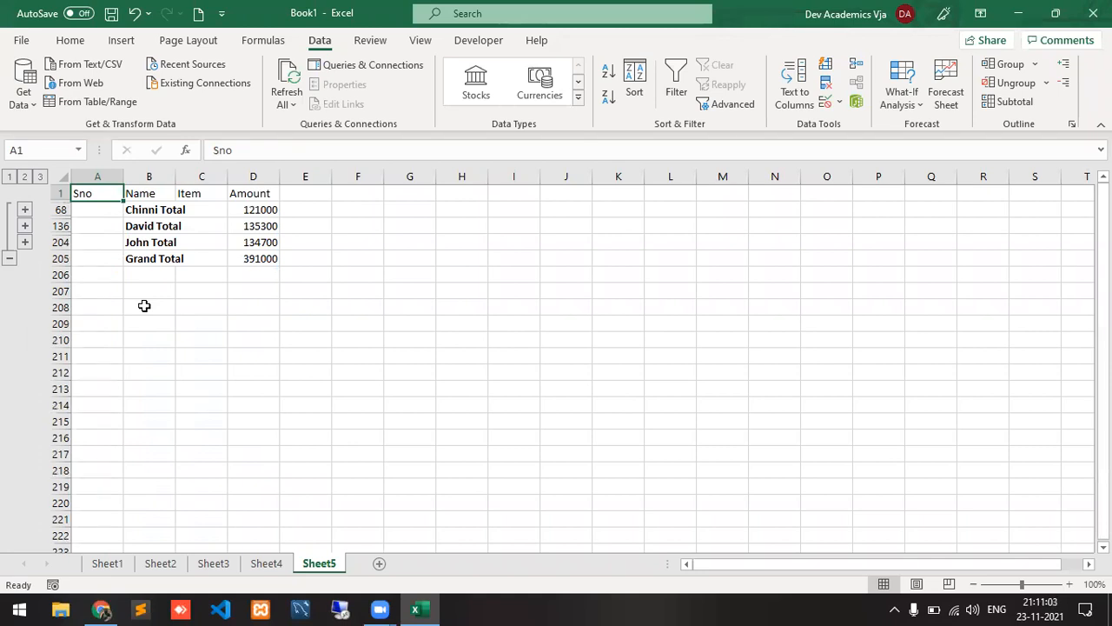
{"action": "left_click", "coordinate": [25, 226]}
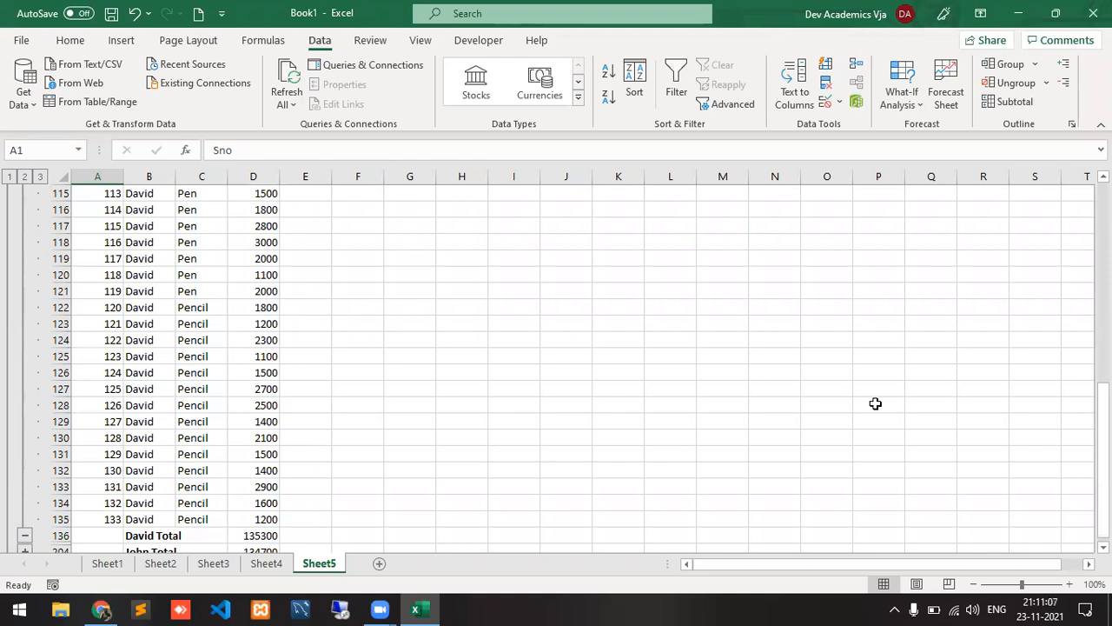
{"action": "left_click_drag", "start_coordinate": [1104, 470], "coordinate": [1103, 205]}
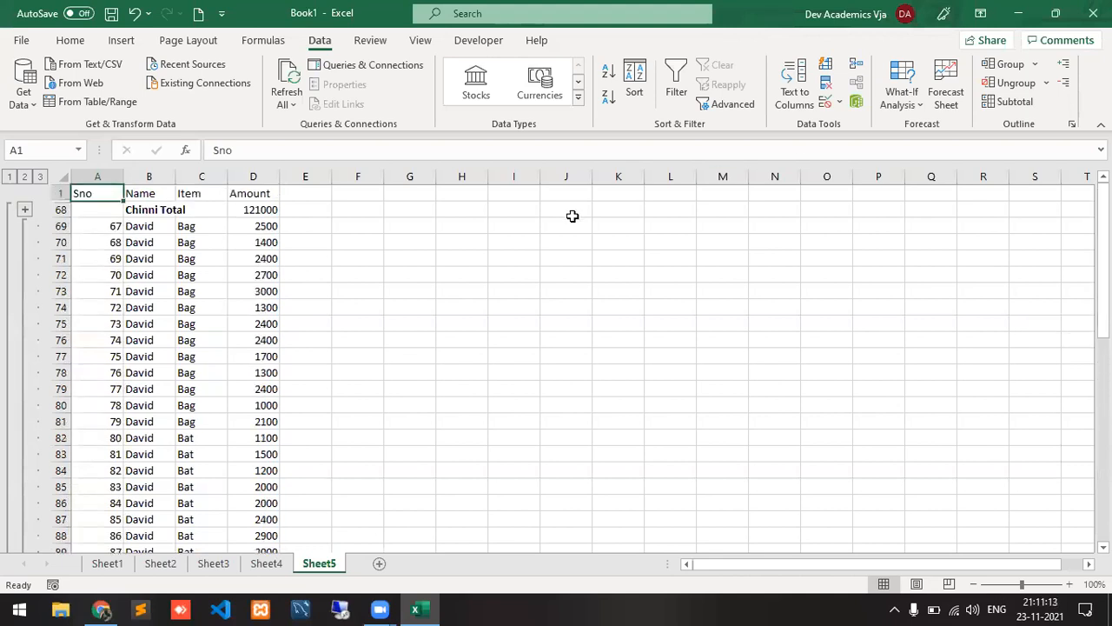
{"action": "left_click", "coordinate": [38, 178]}
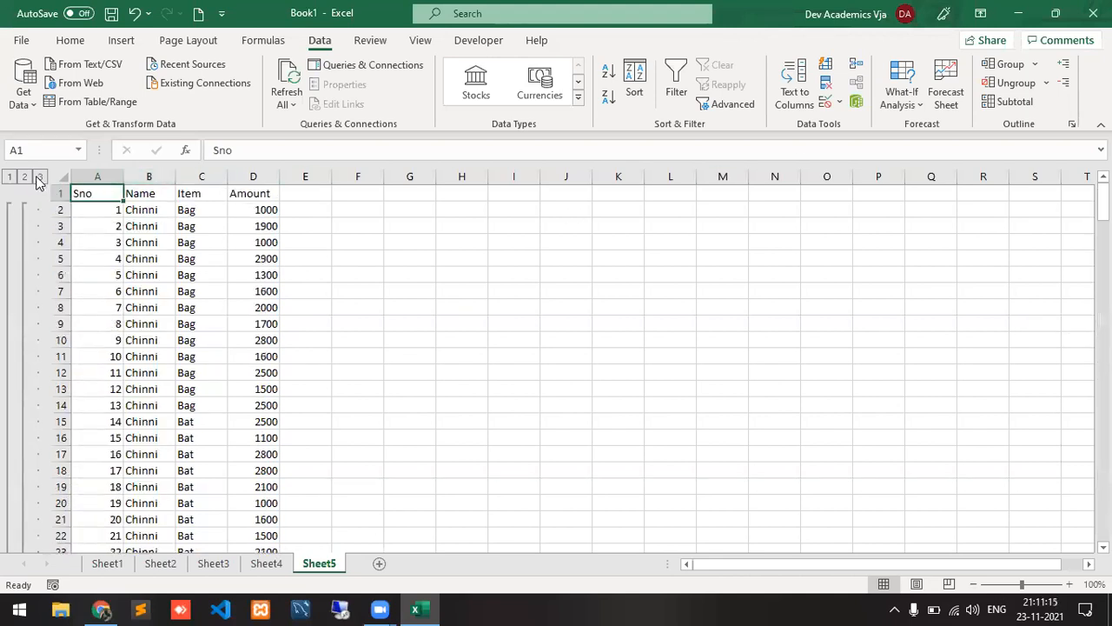
Examine the expanded table's name groups and their total rows down to the Grand Total, and return to the first record.
{"action": "key", "text": "Right"}
{"action": "left_click", "coordinate": [180, 247]}
{"action": "key", "text": "Down"}
{"action": "key", "text": "Down"}
{"action": "key", "text": "Down"}
{"action": "key", "text": "Down"}
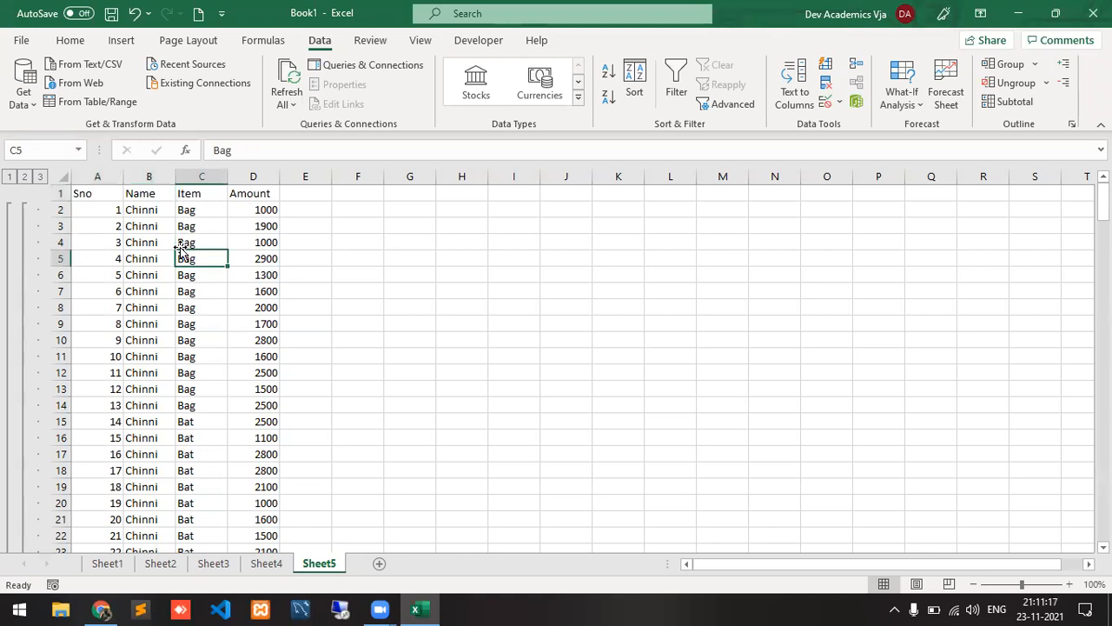
{"action": "key", "text": "Left"}
{"action": "key", "text": "Down"}
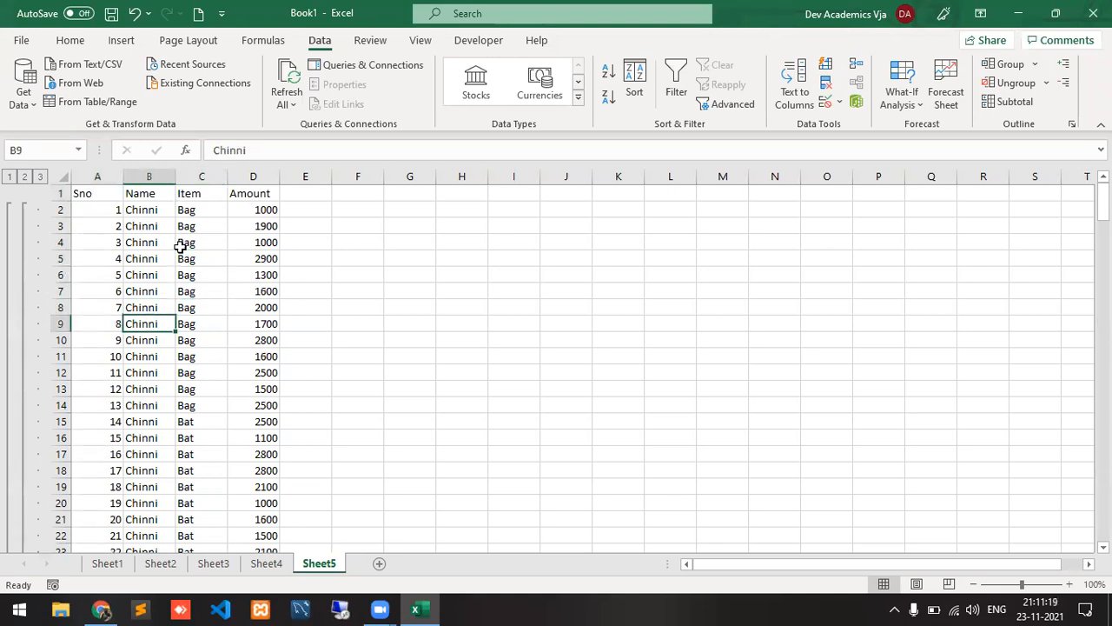
{"action": "key", "text": "ctrl+Down"}
{"action": "key", "text": "Down"}
{"action": "key", "text": "Up"}
{"action": "key", "text": "Up"}
{"action": "key", "text": "Up"}
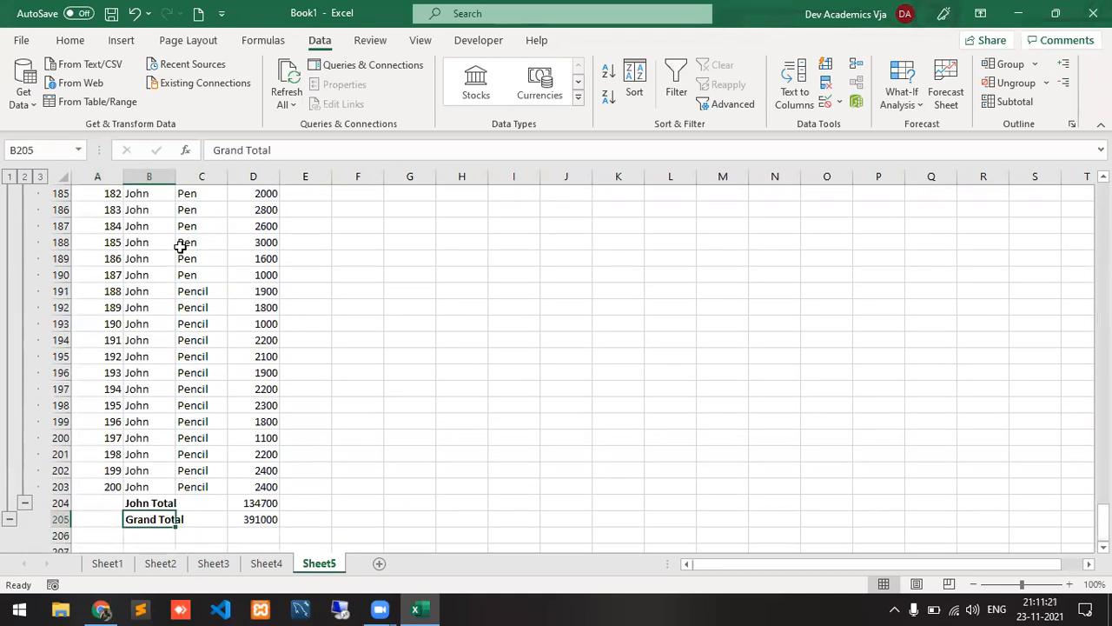
{"action": "key", "text": "Left"}
{"action": "key", "text": "ctrl+Up"}
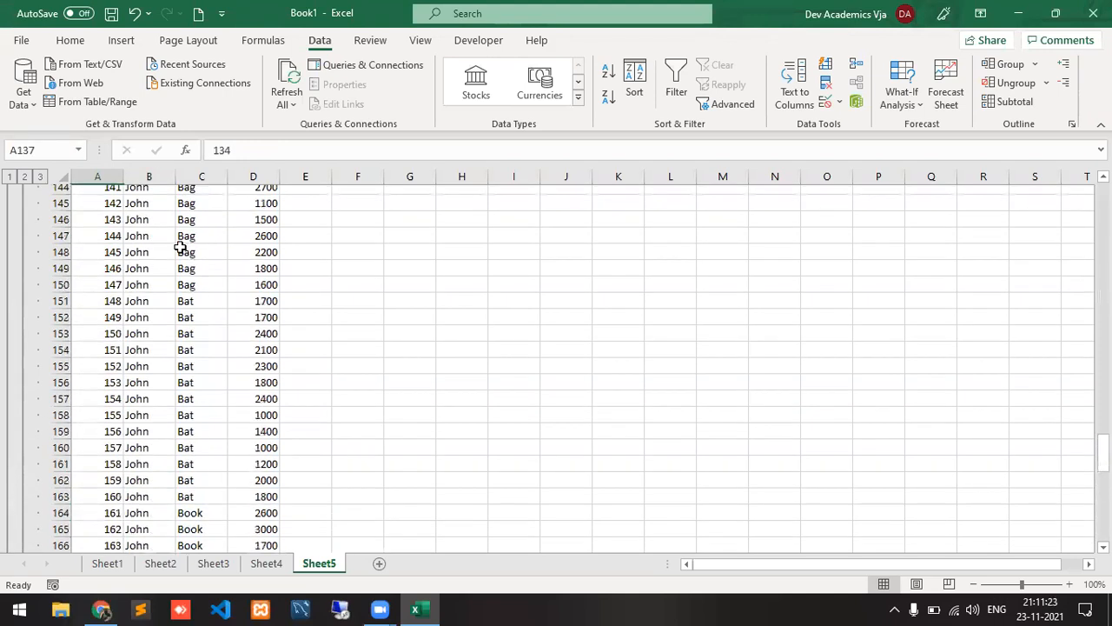
{"action": "key", "text": "Up"}
{"action": "key", "text": "Up"}
{"action": "key", "text": "Up"}
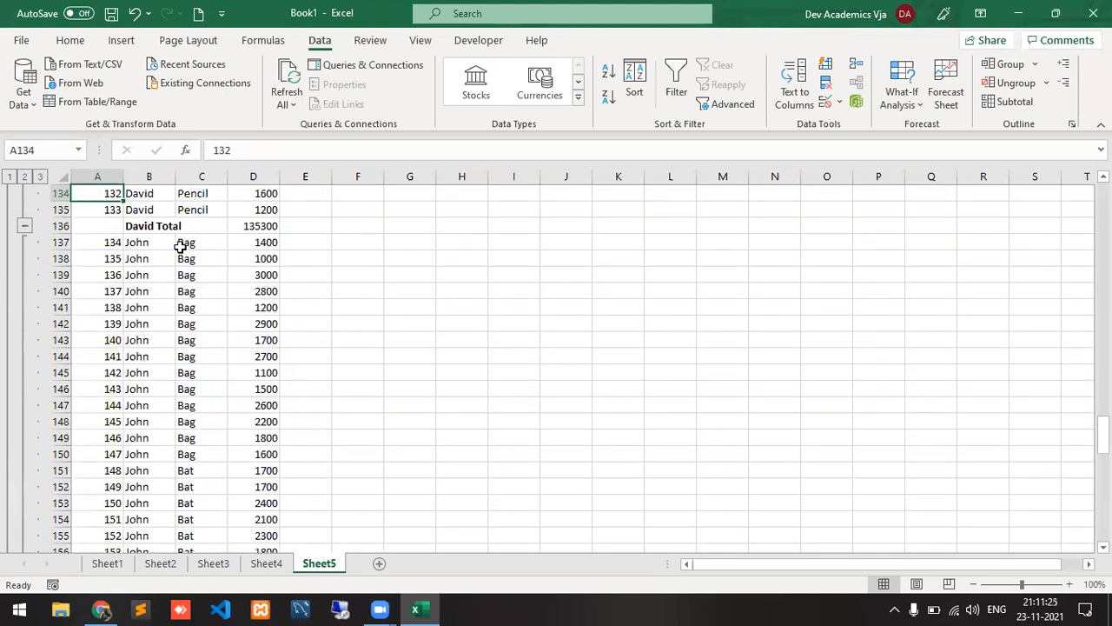
{"action": "key", "text": "Right"}
{"action": "key", "text": "ctrl+Up"}
{"action": "key", "text": "Down"}
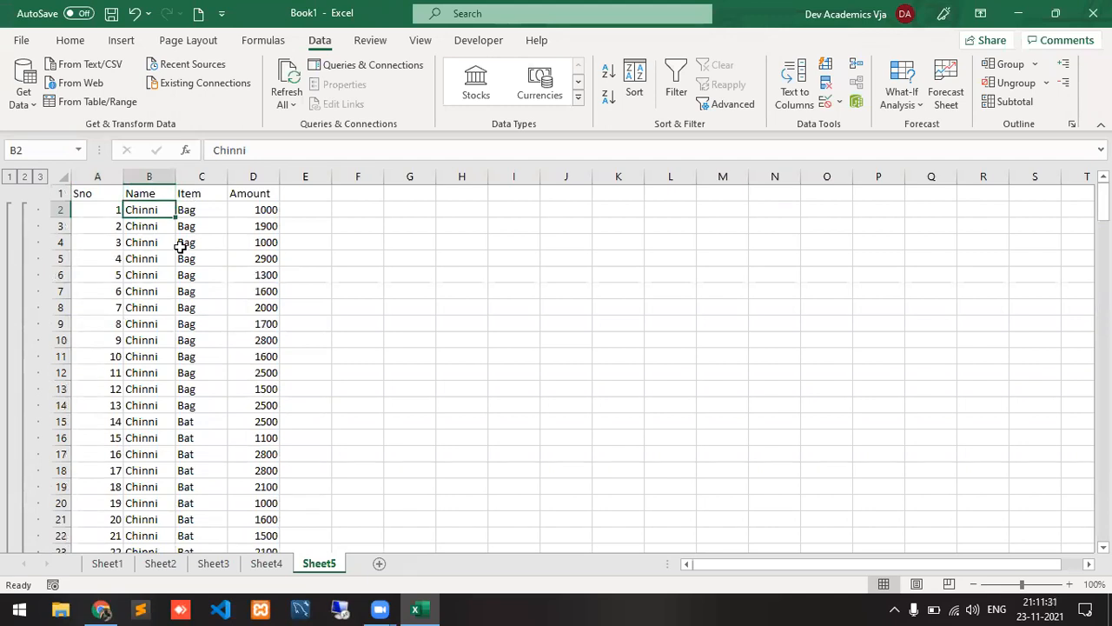
Clear all the serial numbers in the Sno column from A2 downward.
{"action": "key", "text": "Left"}
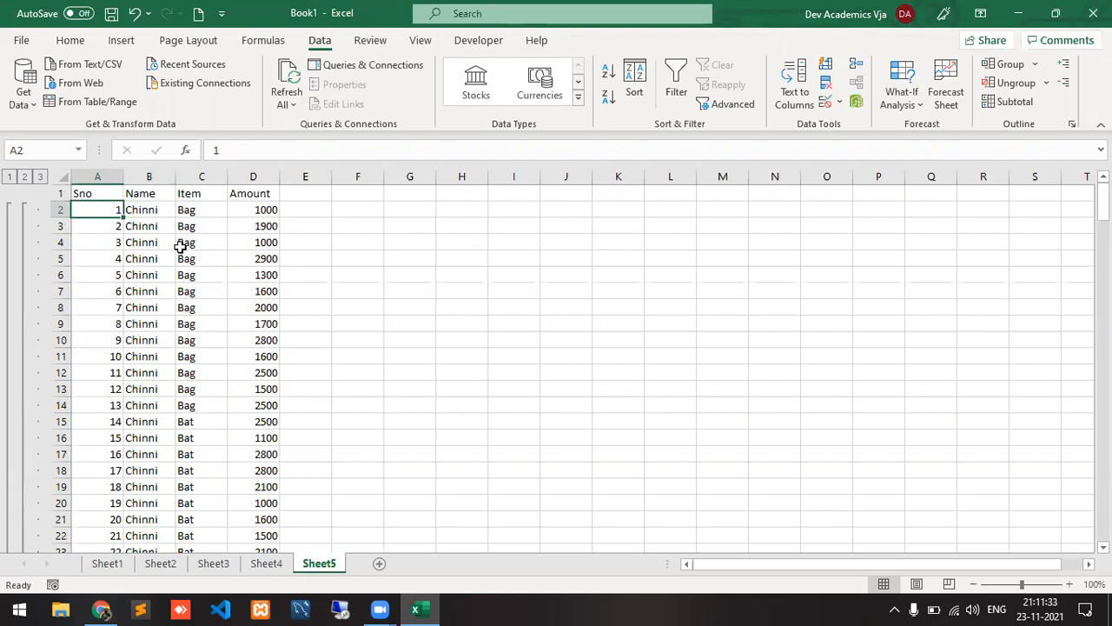
{"action": "key", "text": "ctrl+shift+Down"}
{"action": "key", "text": "ctrl+shift+Down"}
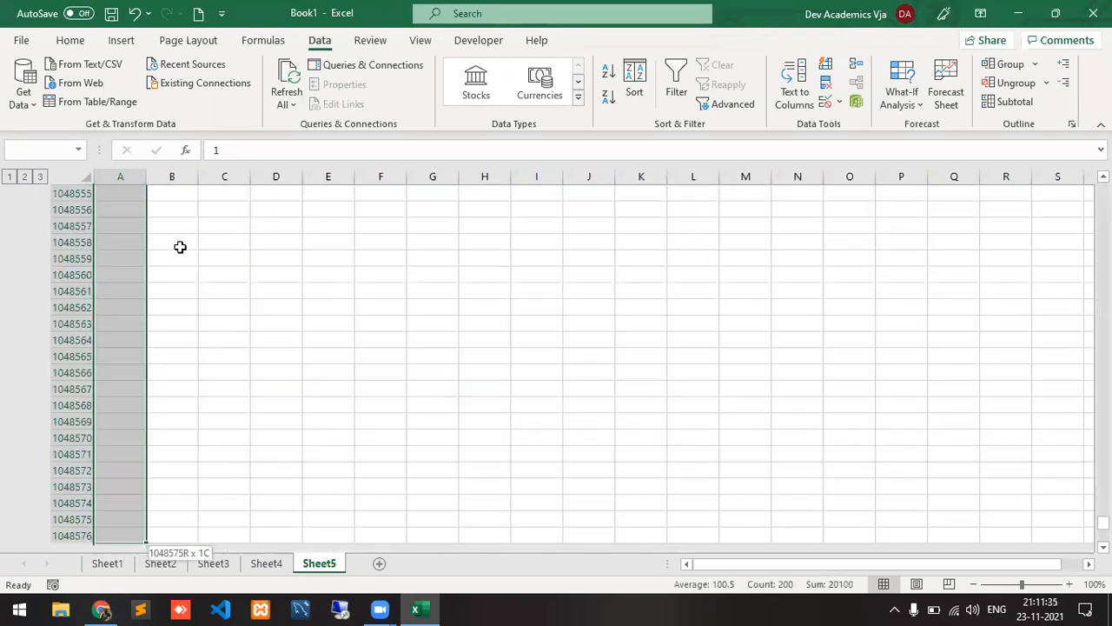
{"action": "key", "text": "Delete"}
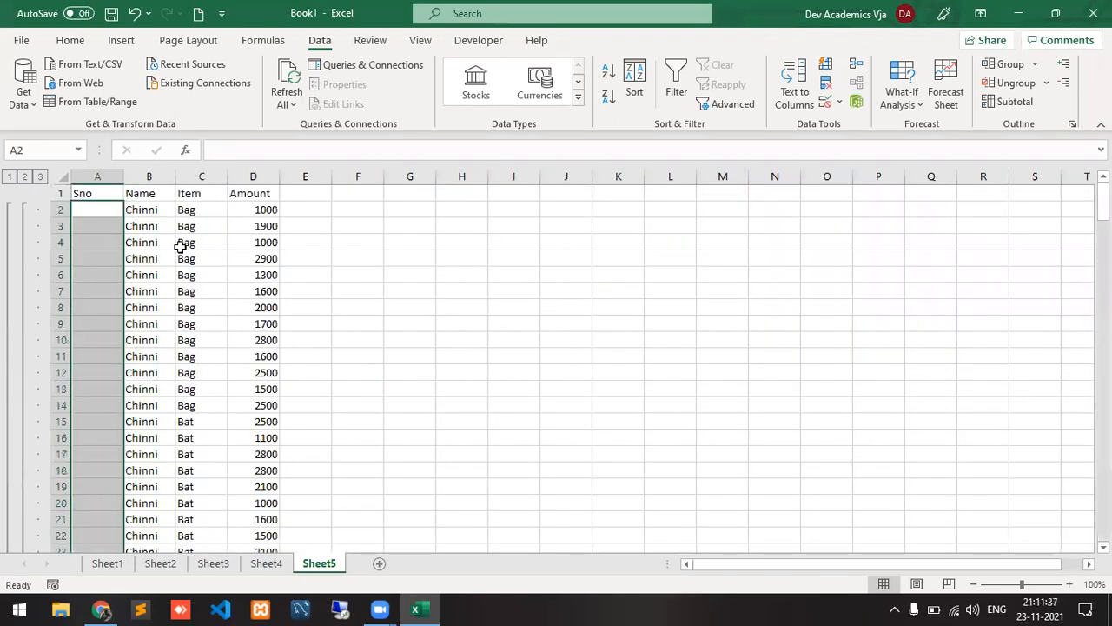
{"action": "key", "text": "Up"}
{"action": "key", "text": "Down"}
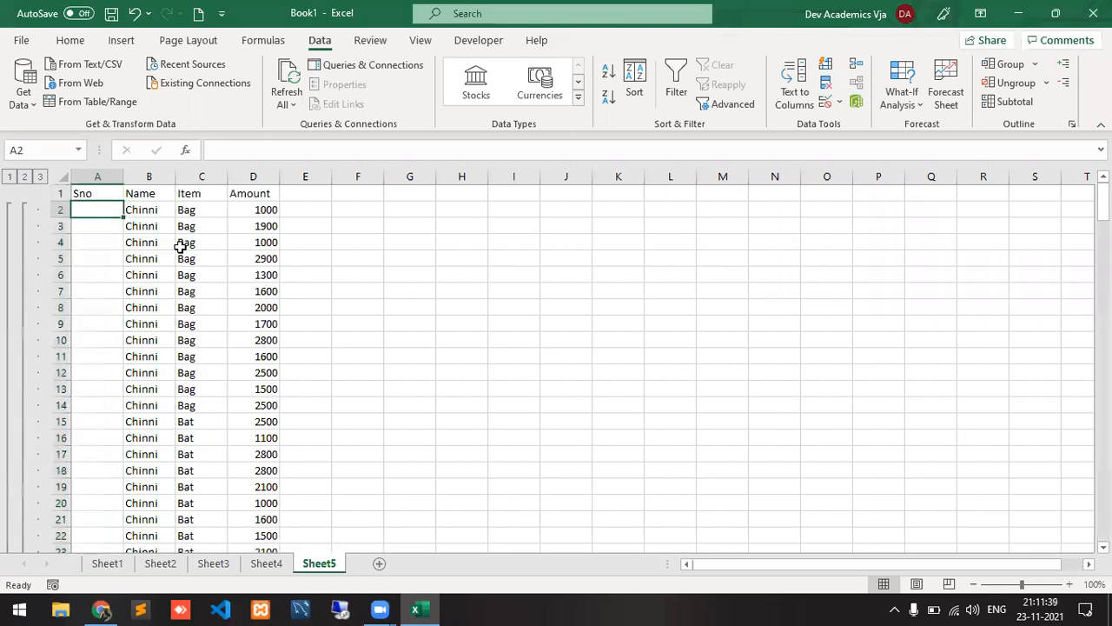
Enter =IF(B2=B1,A1+1,1) in A2 and fill it down the Sno column.
{"action": "type", "text": "=if("}
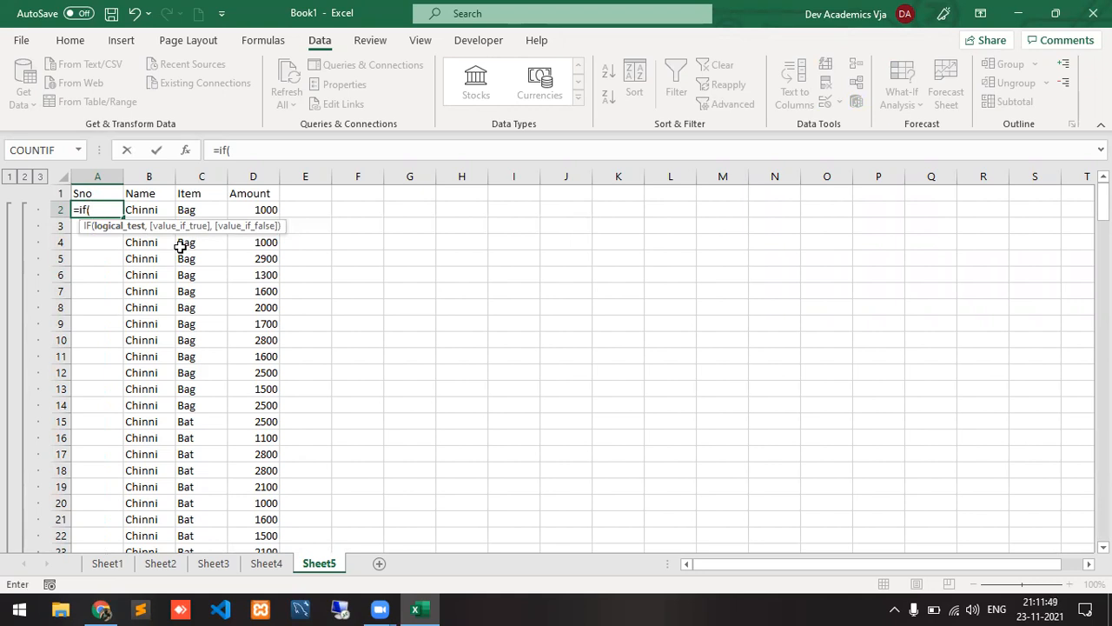
{"action": "left_click", "coordinate": [147, 209]}
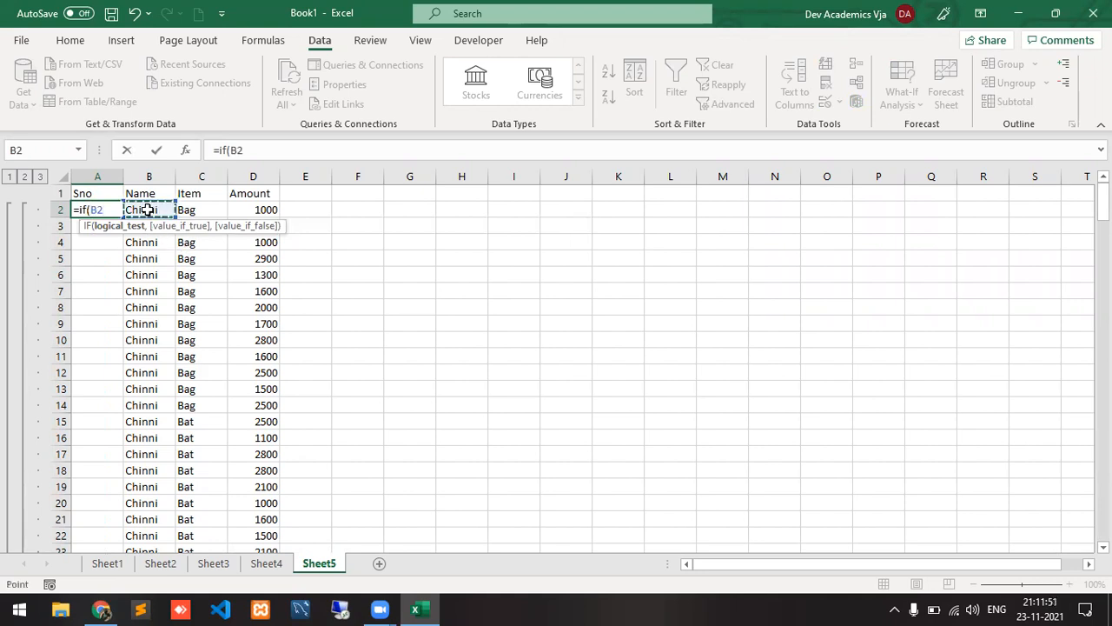
{"action": "type", "text": "="}
{"action": "left_click", "coordinate": [150, 191]}
{"action": "type", "text": ","}
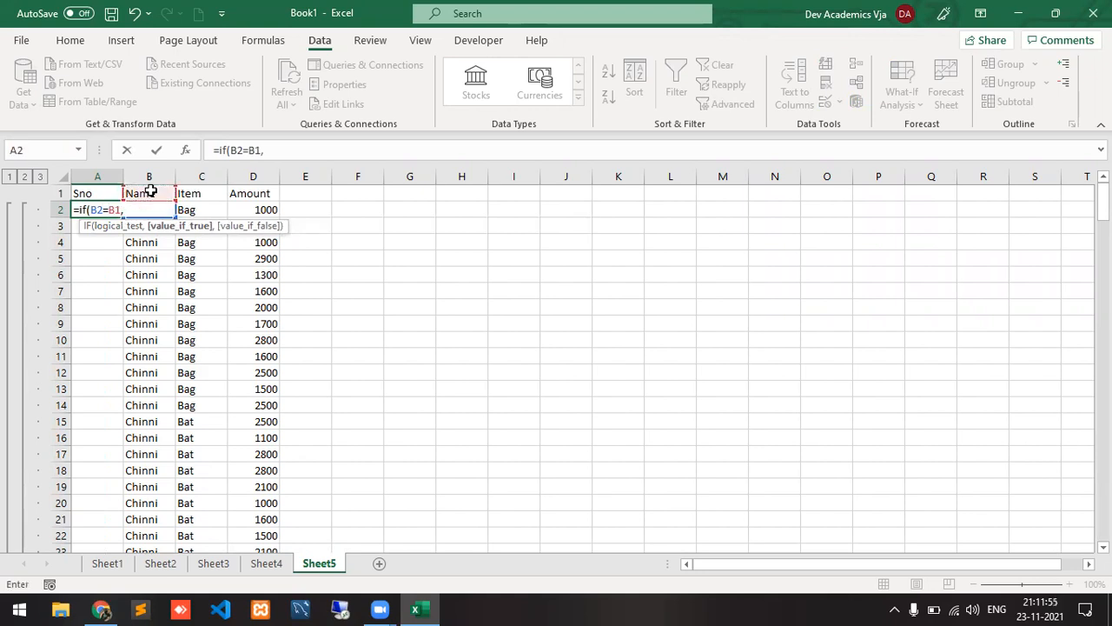
{"action": "type", "text": "a"}
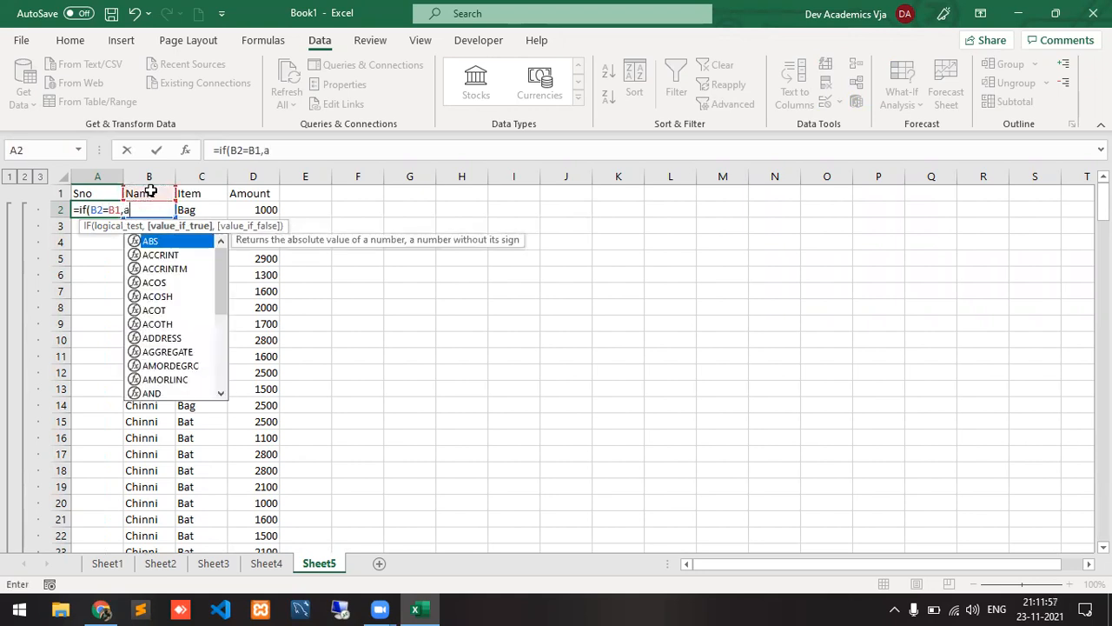
{"action": "type", "text": "1+1,1"}
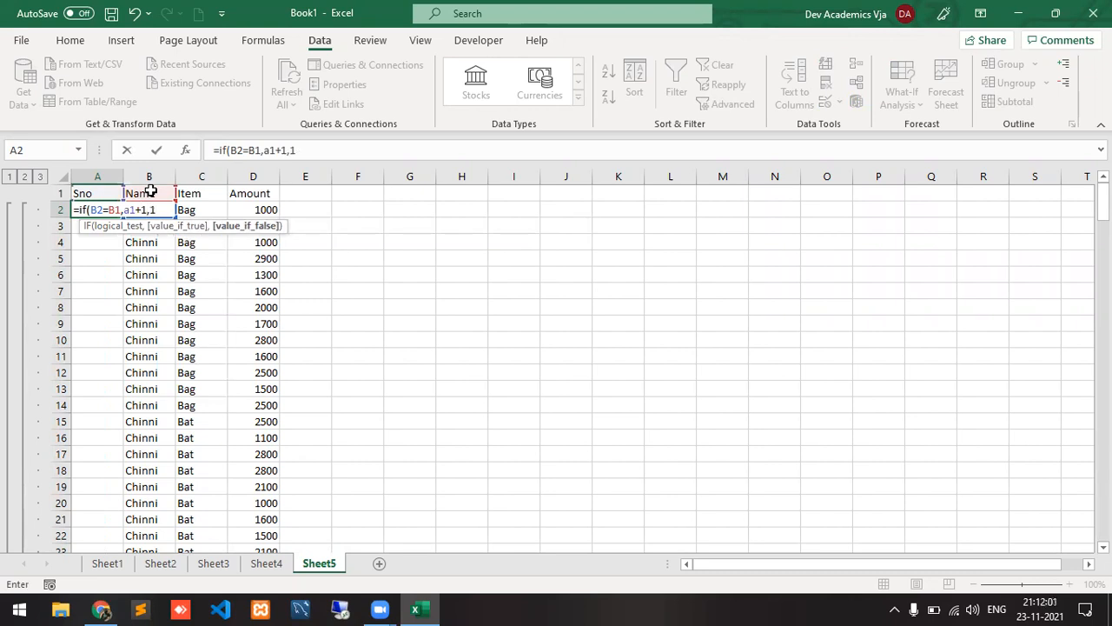
{"action": "type", "text": ")"}
{"action": "key", "text": "Return"}
{"action": "left_click", "coordinate": [107, 209]}
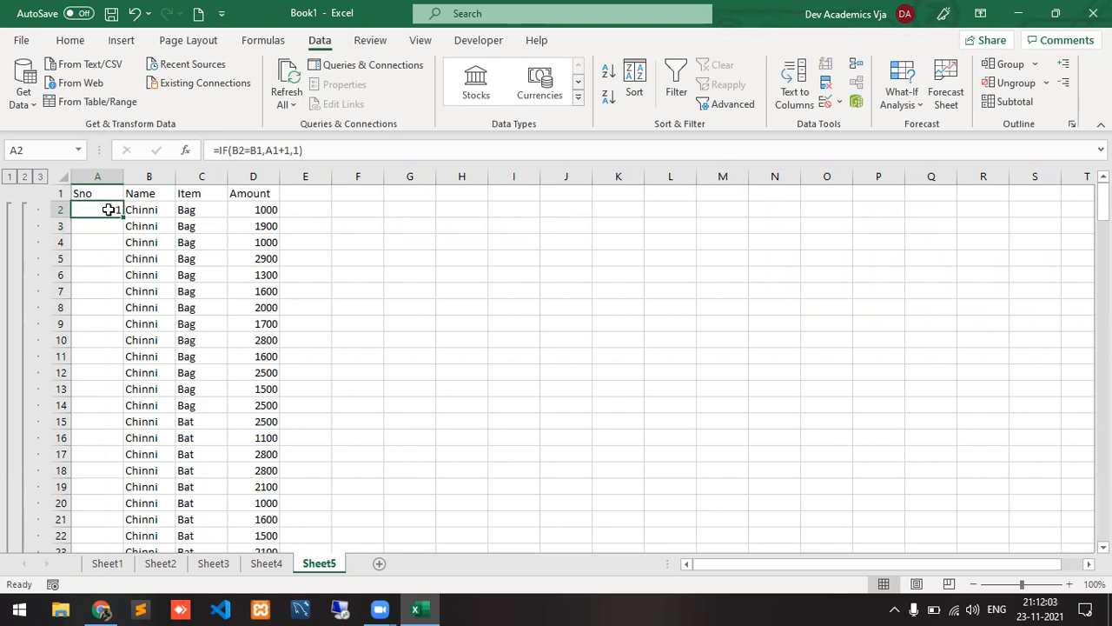
{"action": "double_click", "coordinate": [123, 219]}
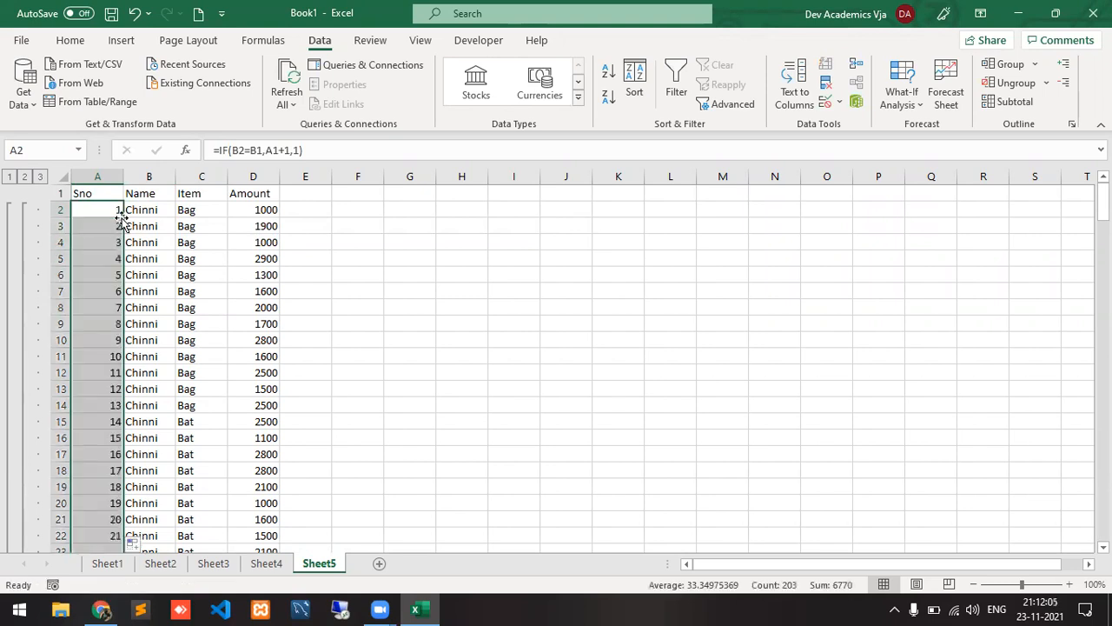
Examine the Sno numbering down through the first name's group to its total row, and return to the table's header.
{"action": "left_click", "coordinate": [96, 245]}
{"action": "key", "text": "Down"}
{"action": "key", "text": "Down"}
{"action": "key", "text": "Down"}
{"action": "key", "text": "Down"}
{"action": "key", "text": "Down"}
{"action": "key", "text": "Down"}
{"action": "key", "text": "Down"}
{"action": "key", "text": "Down"}
{"action": "key", "text": "Down"}
{"action": "key", "text": "Down"}
{"action": "key", "text": "Down"}
{"action": "key", "text": "Down"}
{"action": "key", "text": "Down"}
{"action": "key", "text": "Down"}
{"action": "key", "text": "Down"}
{"action": "key", "text": "Down"}
{"action": "key", "text": "Down"}
{"action": "key", "text": "Down"}
{"action": "key", "text": "Down"}
{"action": "key", "text": "Down"}
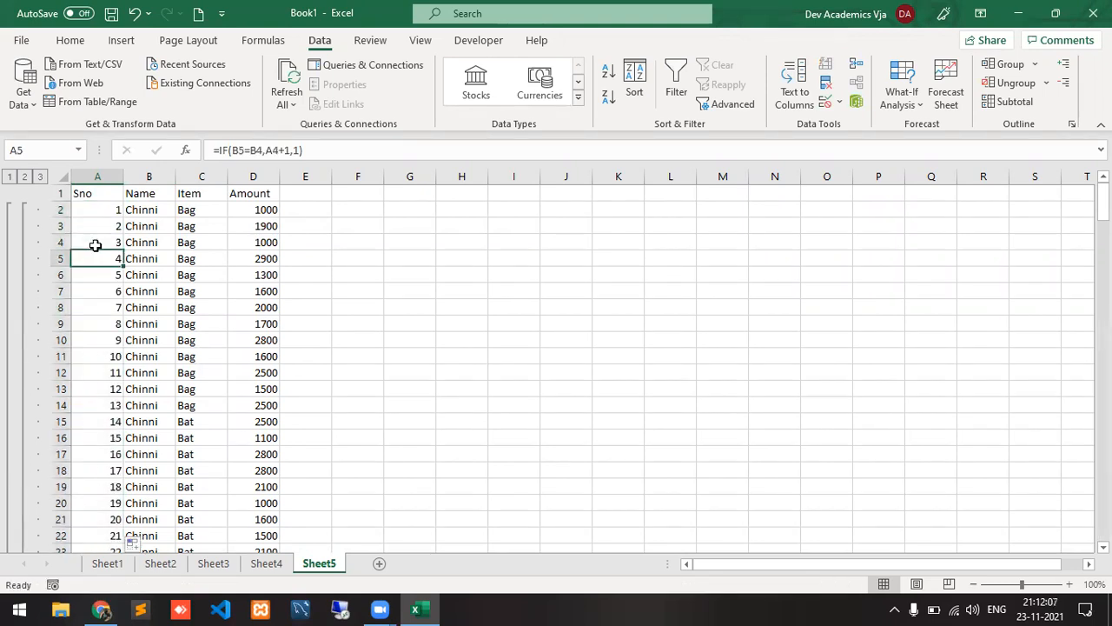
{"action": "key", "text": "Down"}
{"action": "key", "text": "Down"}
{"action": "key", "text": "Down"}
{"action": "key", "text": "Down"}
{"action": "key", "text": "Down"}
{"action": "key", "text": "Down"}
{"action": "key", "text": "Down"}
{"action": "key", "text": "Down"}
{"action": "key", "text": "Down"}
{"action": "key", "text": "Down"}
{"action": "key", "text": "Down"}
{"action": "key", "text": "Down"}
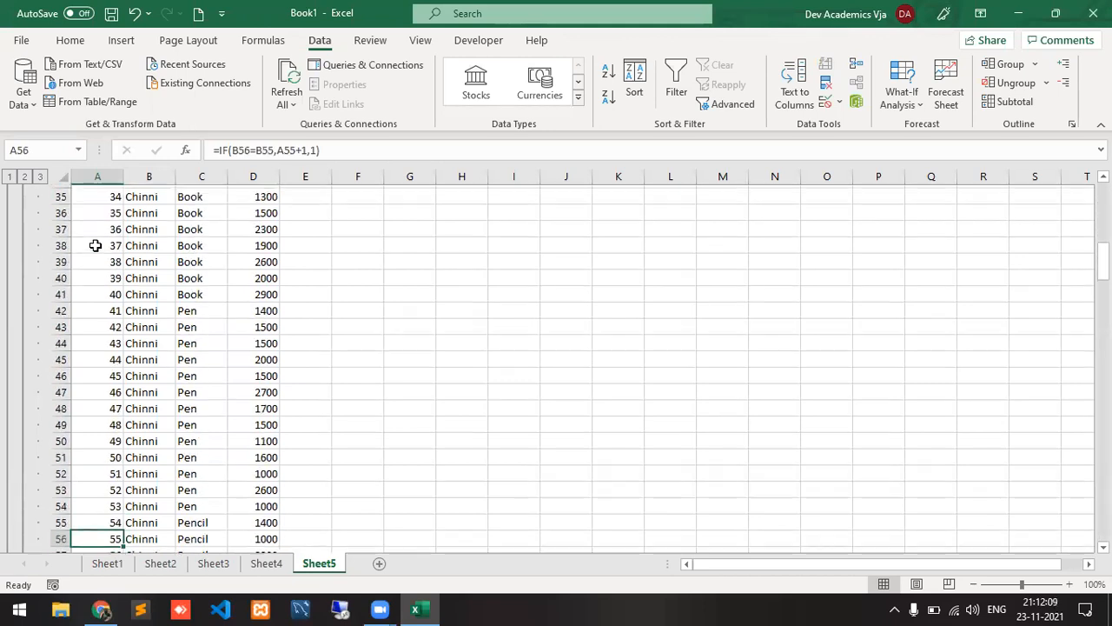
{"action": "key", "text": "Down"}
{"action": "key", "text": "Down"}
{"action": "key", "text": "Down"}
{"action": "key", "text": "Down"}
{"action": "key", "text": "Down"}
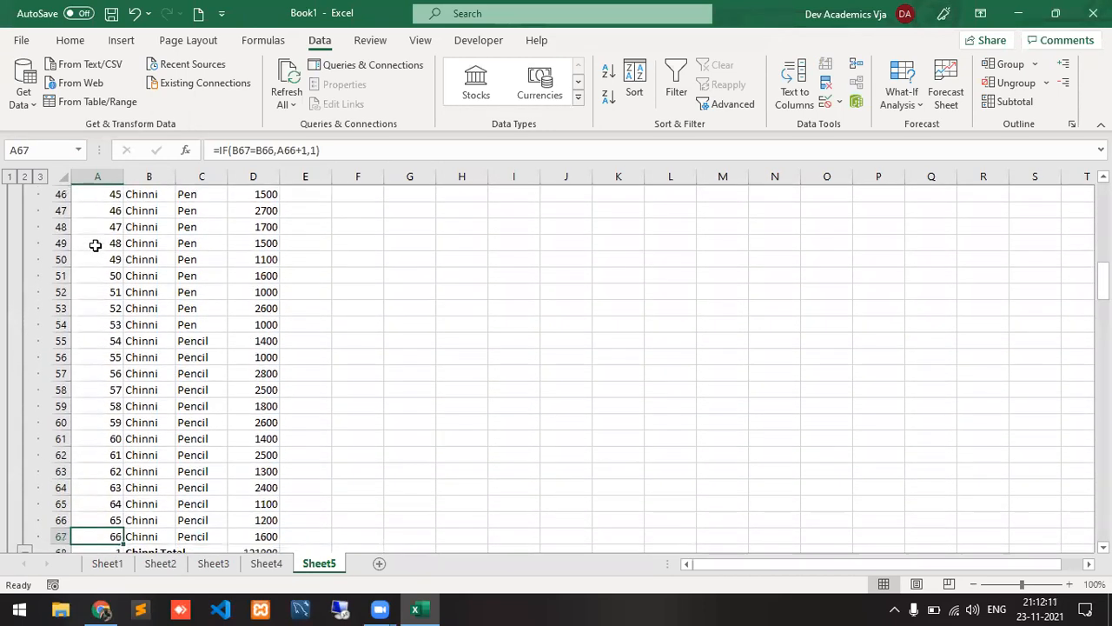
{"action": "key", "text": "Up"}
{"action": "key", "text": "Up"}
{"action": "key", "text": "Up"}
{"action": "key", "text": "Down"}
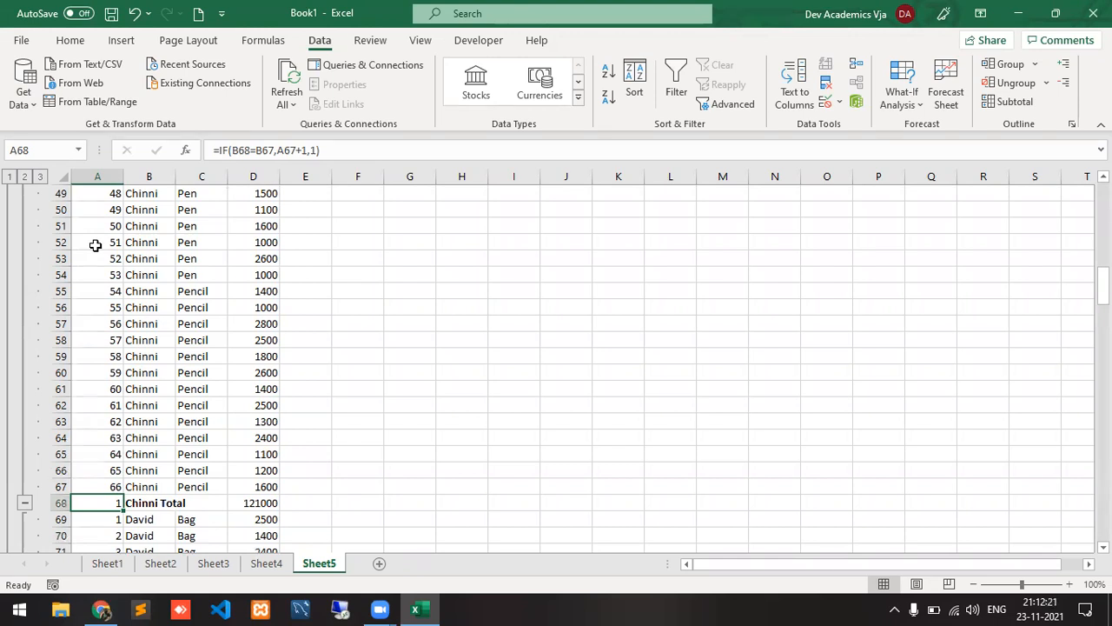
{"action": "key", "text": "ctrl+Home"}
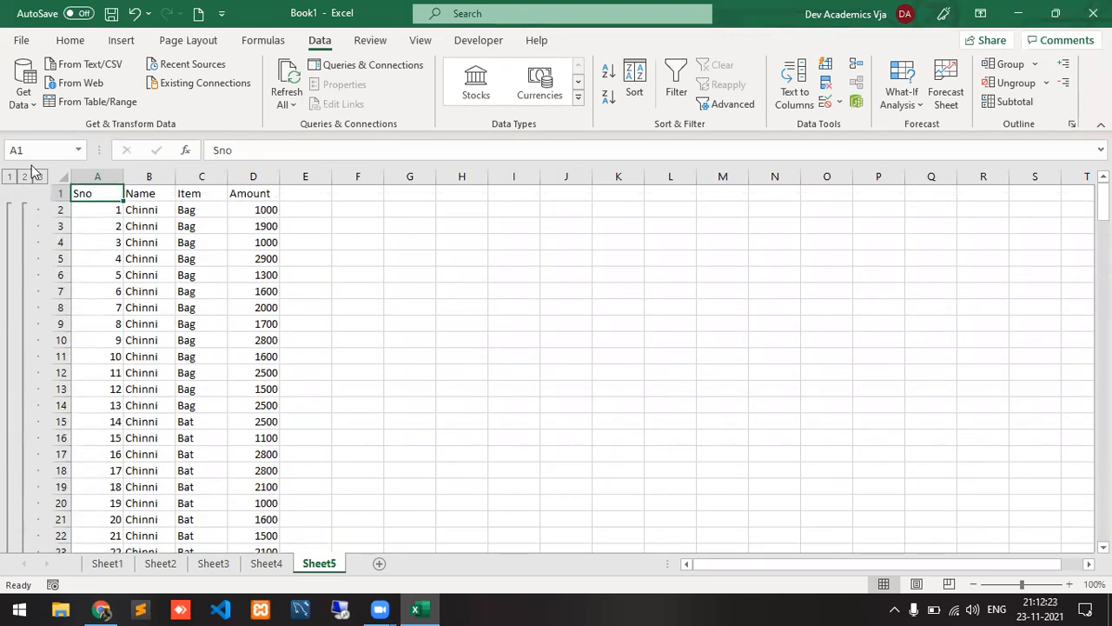
Collapse the outline to level 2 and try to clear the Sno cells of only the total rows.
{"action": "left_click", "coordinate": [25, 176]}
{"action": "left_click_drag", "start_coordinate": [97, 212], "coordinate": [100, 252]}
{"action": "key", "text": "BackSpace"}
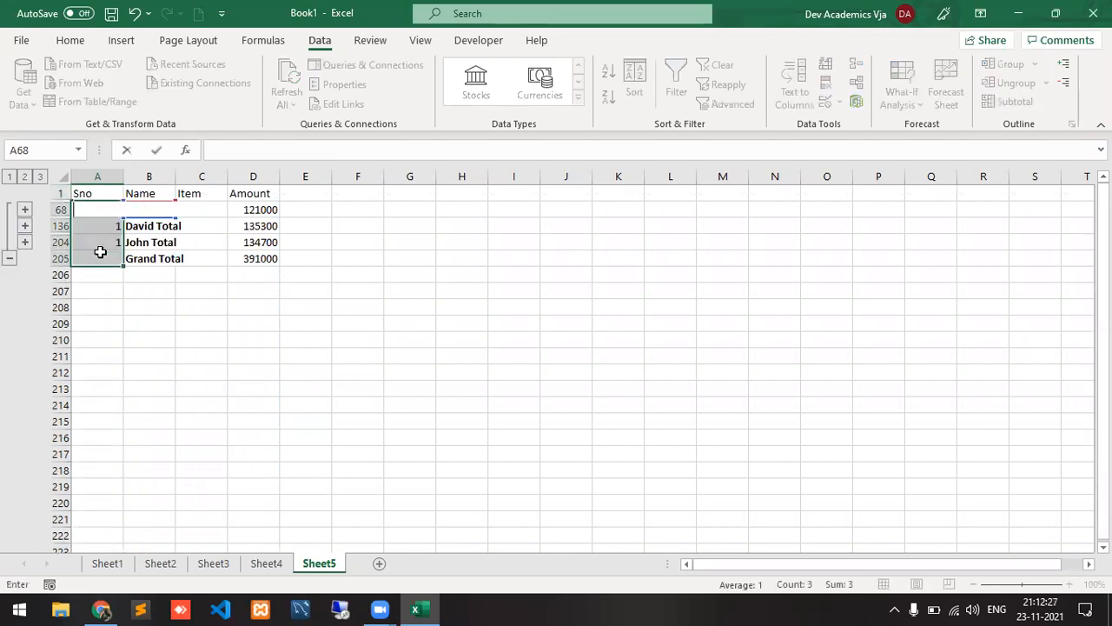
{"action": "key", "text": "ctrl+Return"}
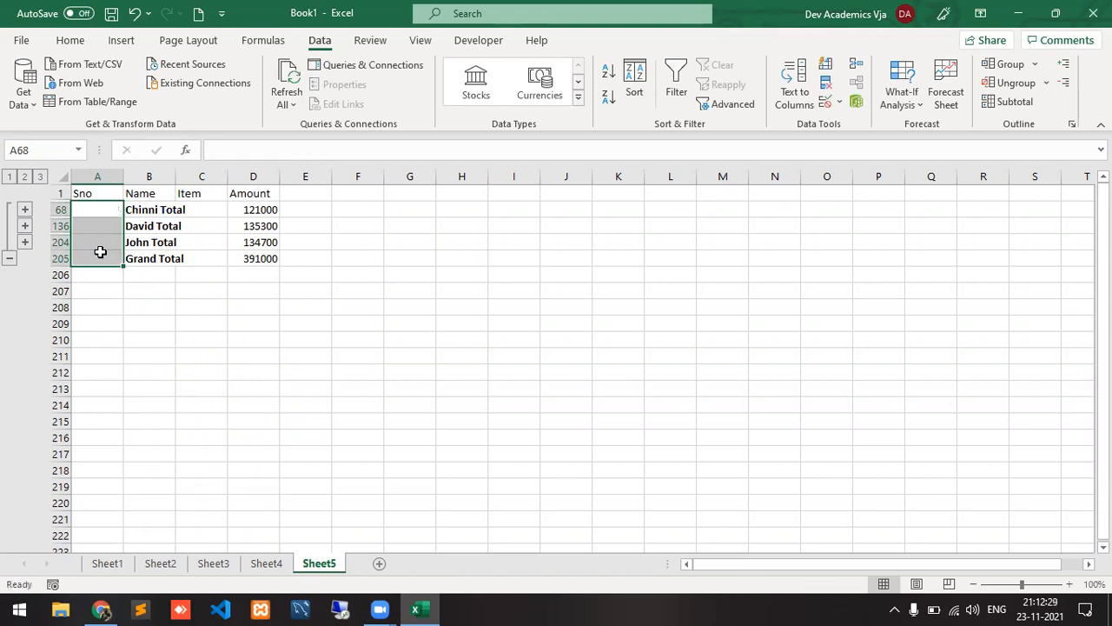
{"action": "key", "text": "Down"}
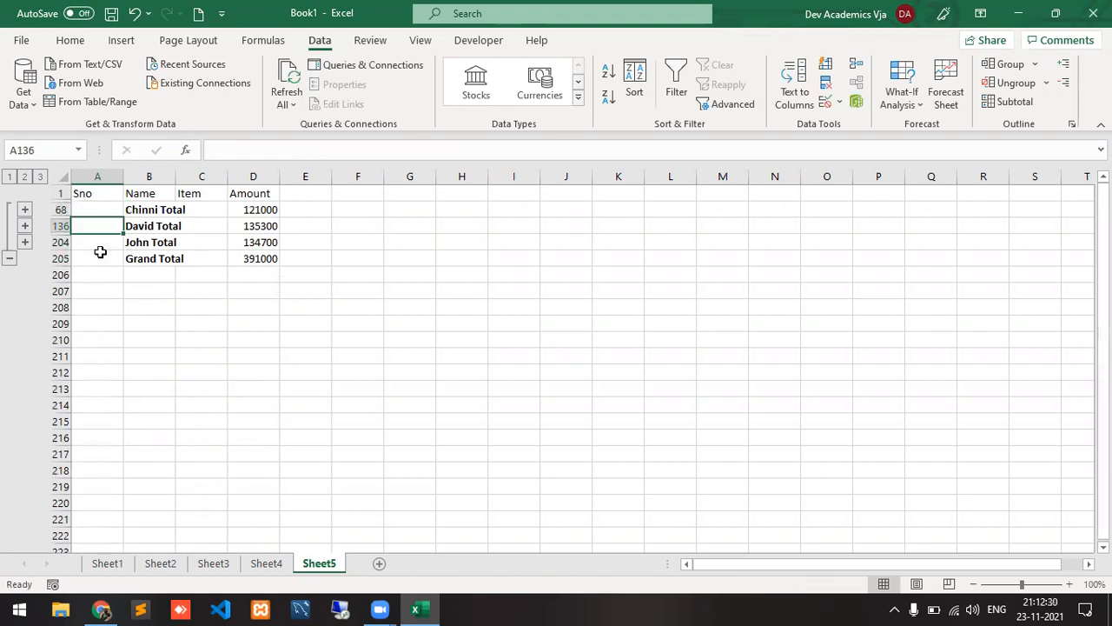
Show all detail rows at level 3 and examine the Sno column across the second and third names' groups.
{"action": "left_click", "coordinate": [39, 177]}
{"action": "left_click", "coordinate": [104, 244]}
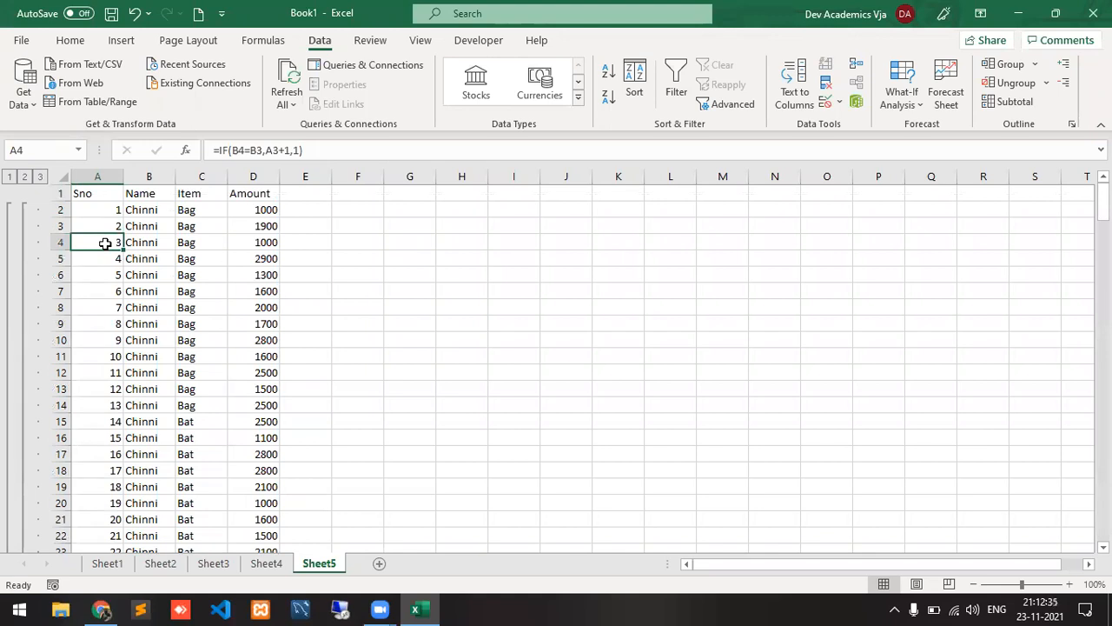
{"action": "key", "text": "ctrl+Down"}
{"action": "key", "text": "Down"}
{"action": "key", "text": "Down"}
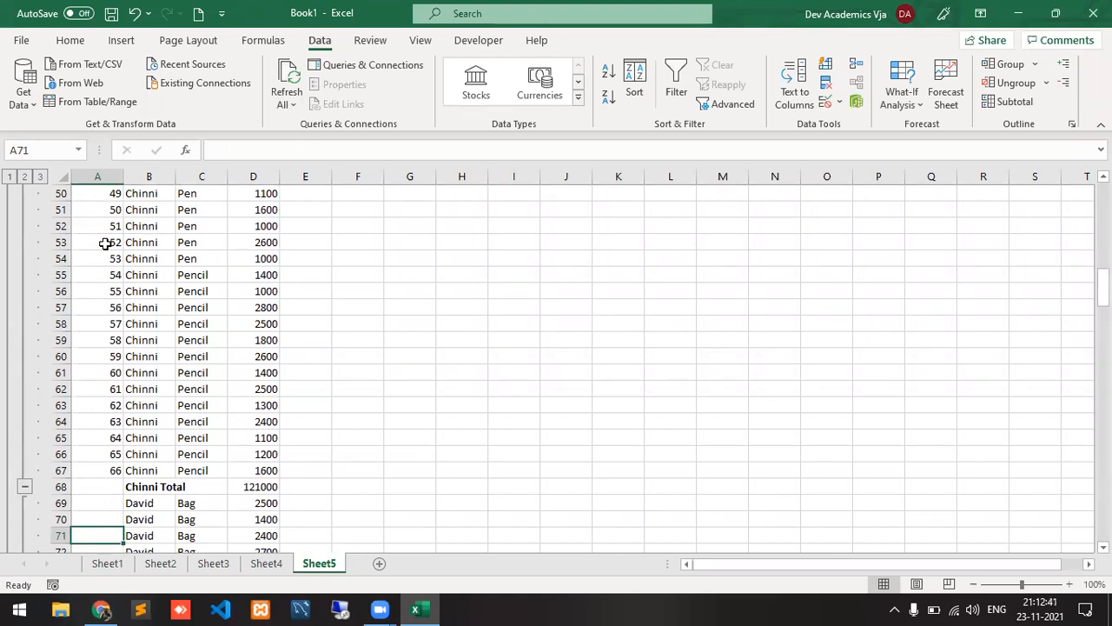
{"action": "key", "text": "Down"}
{"action": "key", "text": "Down"}
{"action": "key", "text": "Down"}
{"action": "key", "text": "Down"}
{"action": "key", "text": "Down"}
{"action": "key", "text": "Down"}
{"action": "key", "text": "Down"}
{"action": "key", "text": "Down"}
{"action": "key", "text": "Down"}
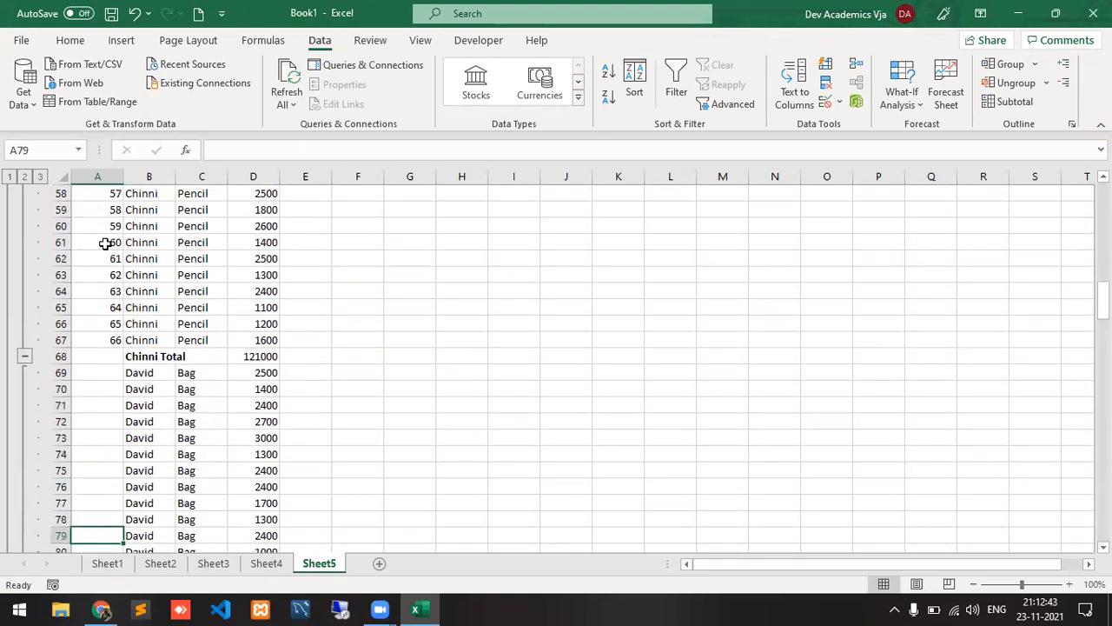
{"action": "key", "text": "Down"}
{"action": "key", "text": "Down"}
{"action": "key", "text": "Down"}
{"action": "key", "text": "Down"}
{"action": "key", "text": "Down"}
{"action": "key", "text": "Down"}
{"action": "key", "text": "Down"}
{"action": "key", "text": "Down"}
{"action": "key", "text": "Down"}
{"action": "key", "text": "Down"}
{"action": "key", "text": "Down"}
{"action": "key", "text": "Down"}
{"action": "key", "text": "Down"}
{"action": "key", "text": "Down"}
{"action": "key", "text": "Down"}
{"action": "key", "text": "Down"}
{"action": "key", "text": "Down"}
{"action": "key", "text": "Down"}
{"action": "key", "text": "Down"}
{"action": "key", "text": "Down"}
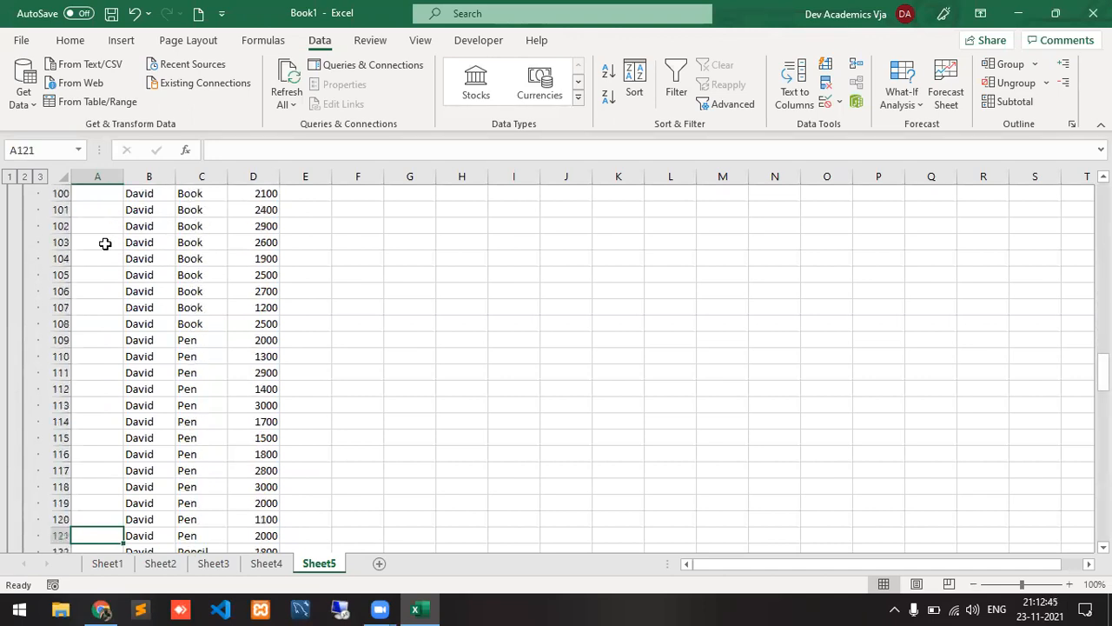
{"action": "key", "text": "Down"}
{"action": "key", "text": "Down"}
{"action": "key", "text": "Down"}
{"action": "key", "text": "Down"}
{"action": "key", "text": "Down"}
{"action": "key", "text": "Down"}
{"action": "key", "text": "Down"}
{"action": "key", "text": "Down"}
{"action": "key", "text": "Down"}
{"action": "key", "text": "Down"}
{"action": "key", "text": "Down"}
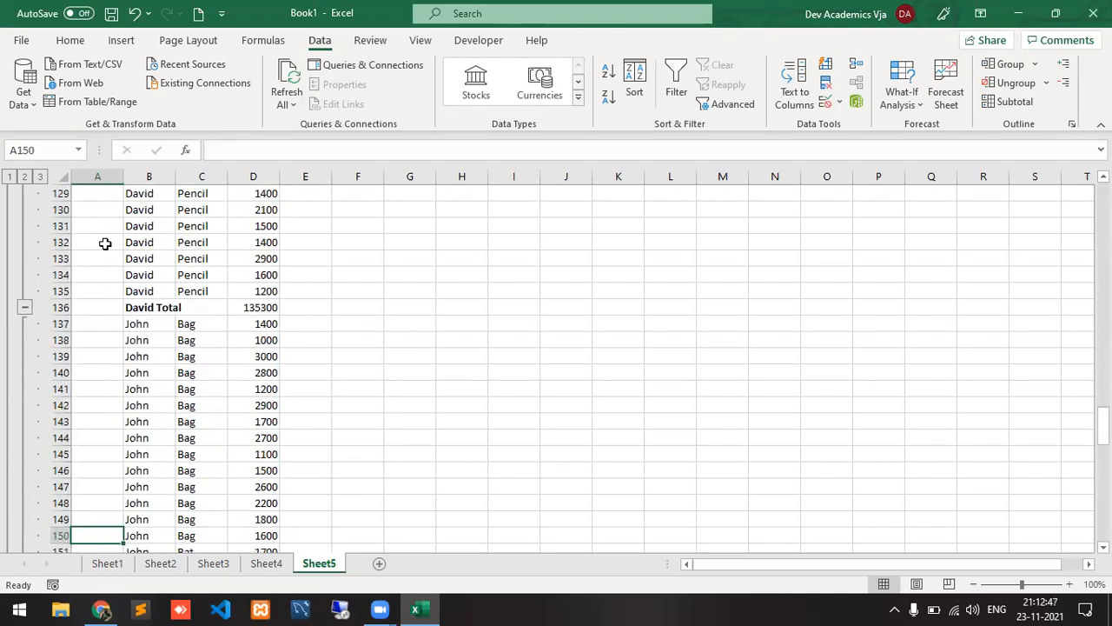
{"action": "key", "text": "ctrl+Up"}
{"action": "key", "text": "ctrl+Up"}
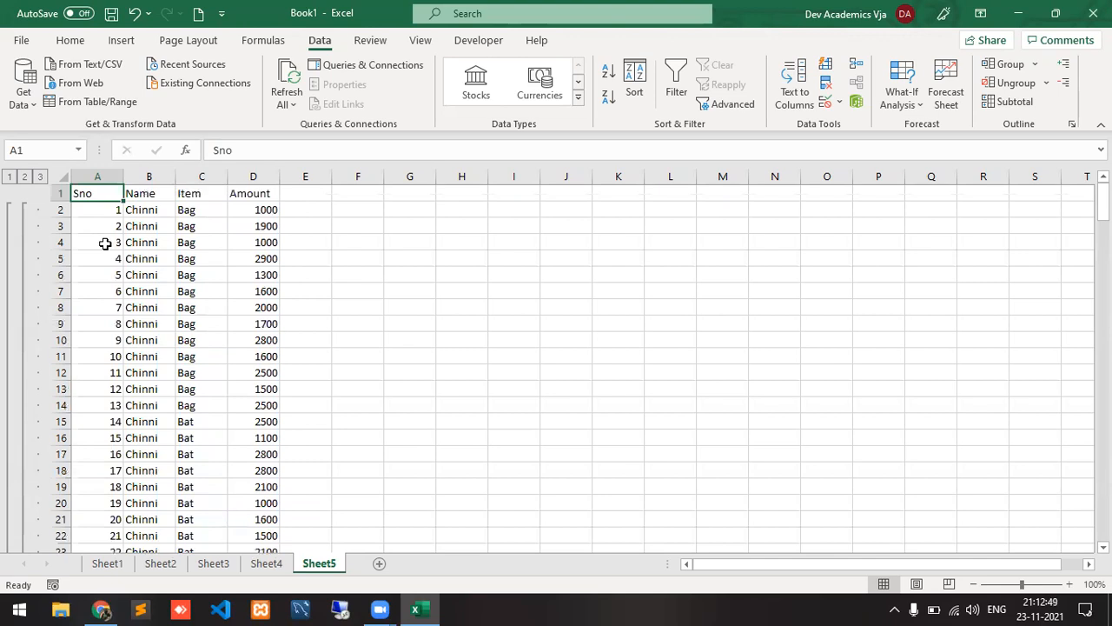
Undo the clearing of the total rows' Sno cells and expand the outline to level 3.
{"action": "key", "text": "ctrl+z"}
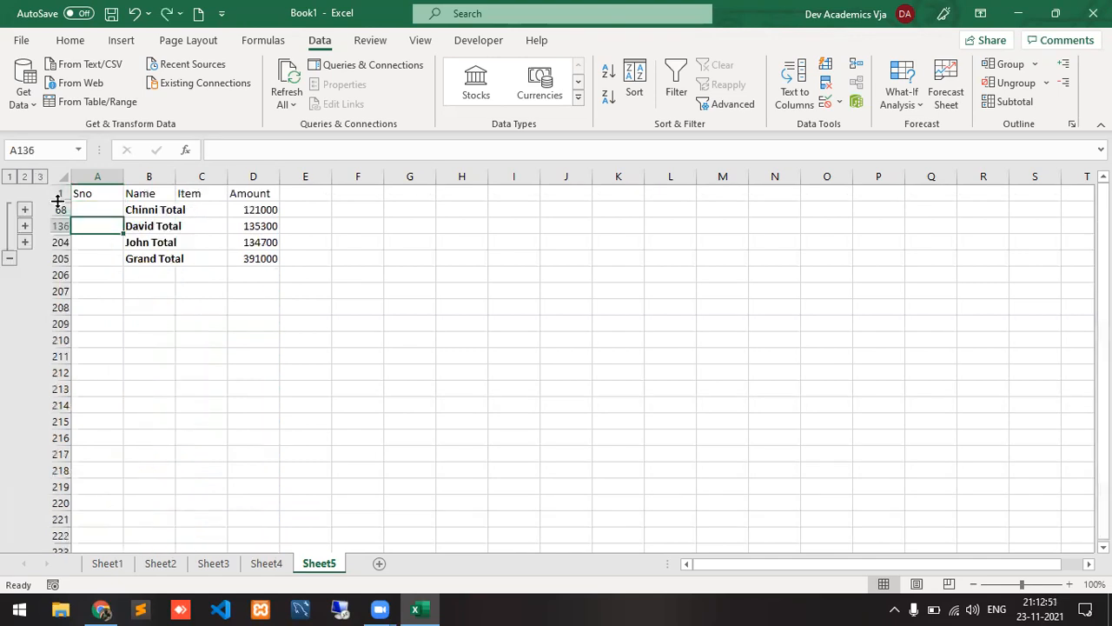
{"action": "key", "text": "ctrl+z"}
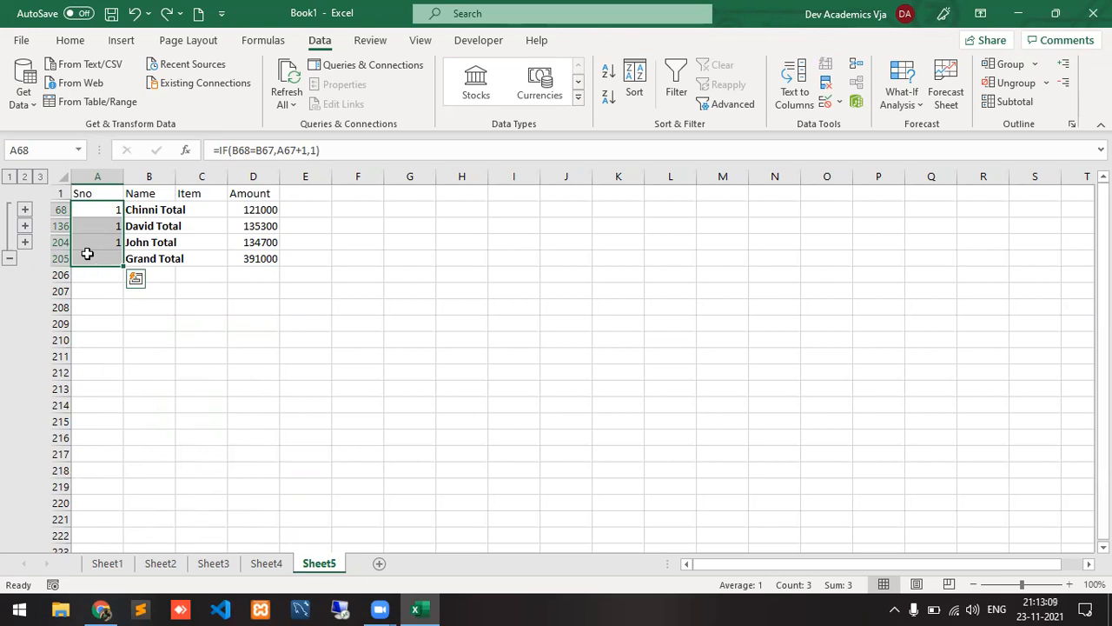
{"action": "left_click", "coordinate": [40, 176]}
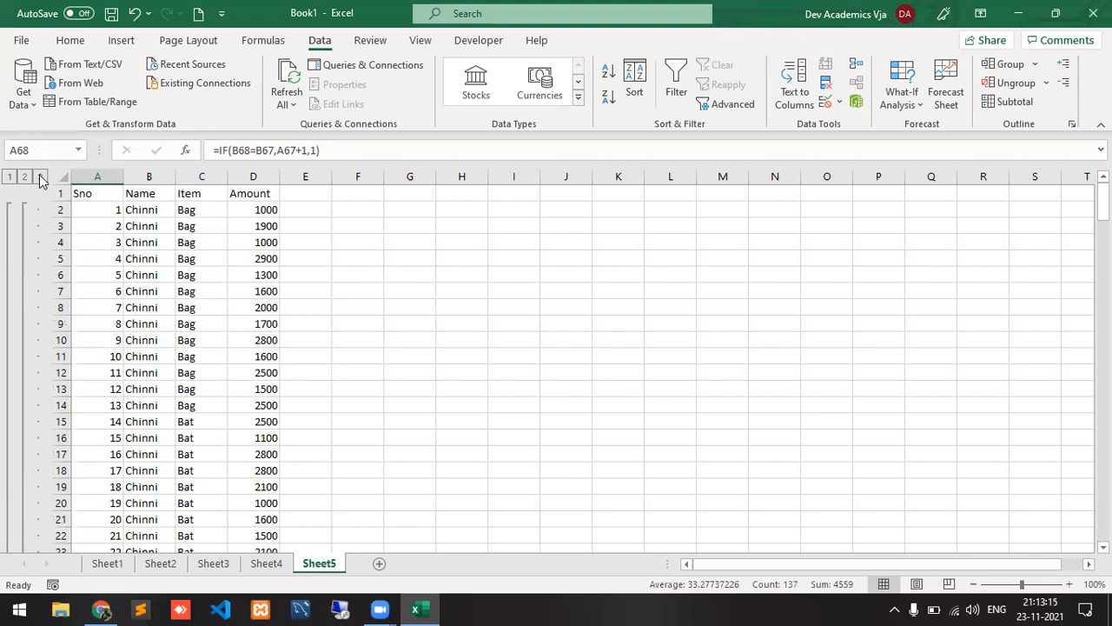
Examine the Sno numbering around the first name's total row and at the end of the table near the Grand Total.
{"action": "key", "text": "Down"}
{"action": "key", "text": "Down"}
{"action": "key", "text": "Down"}
{"action": "key", "text": "Down"}
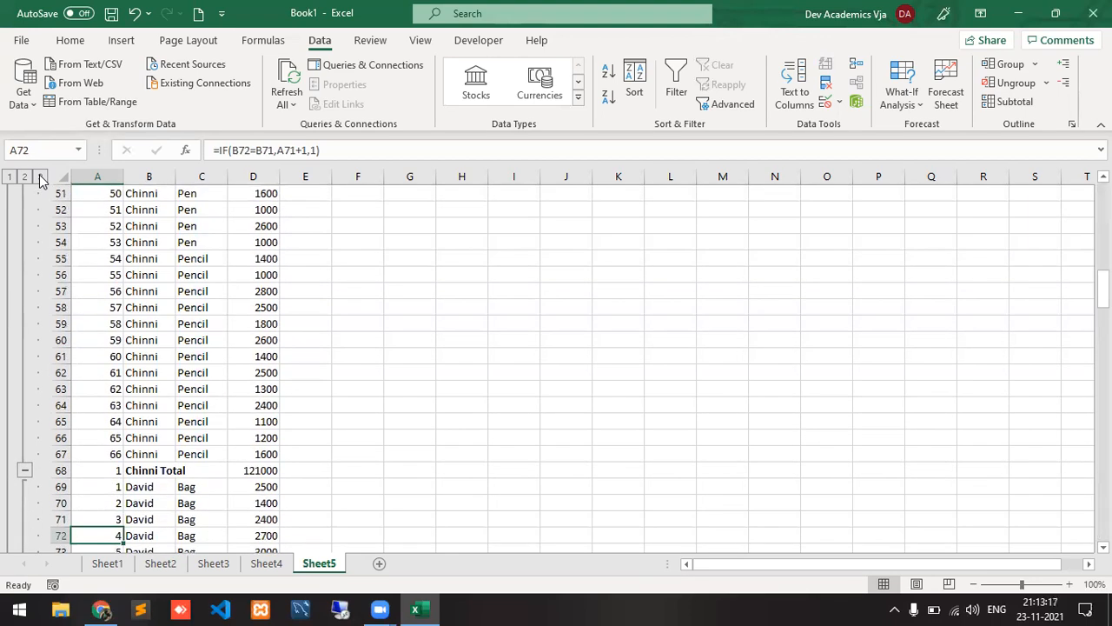
{"action": "key", "text": "ctrl+Down"}
{"action": "key", "text": "Down"}
{"action": "key", "text": "Down"}
{"action": "key", "text": "Down"}
{"action": "key", "text": "Down"}
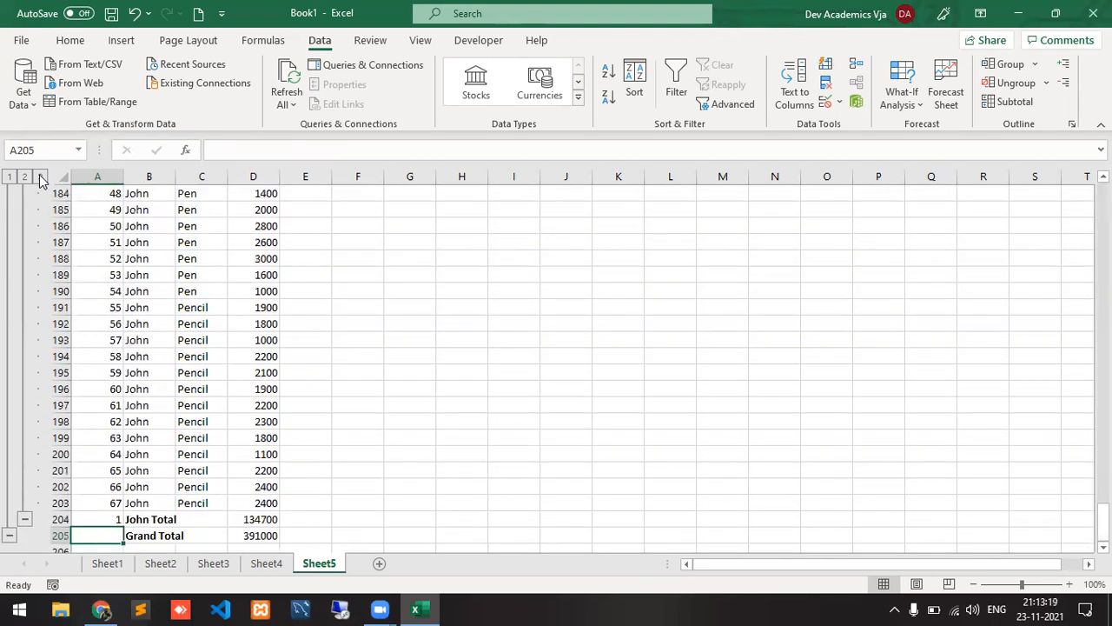
{"action": "key", "text": "Up"}
{"action": "key", "text": "Up"}
{"action": "key", "text": "Up"}
{"action": "key", "text": "Up"}
{"action": "key", "text": "Up"}
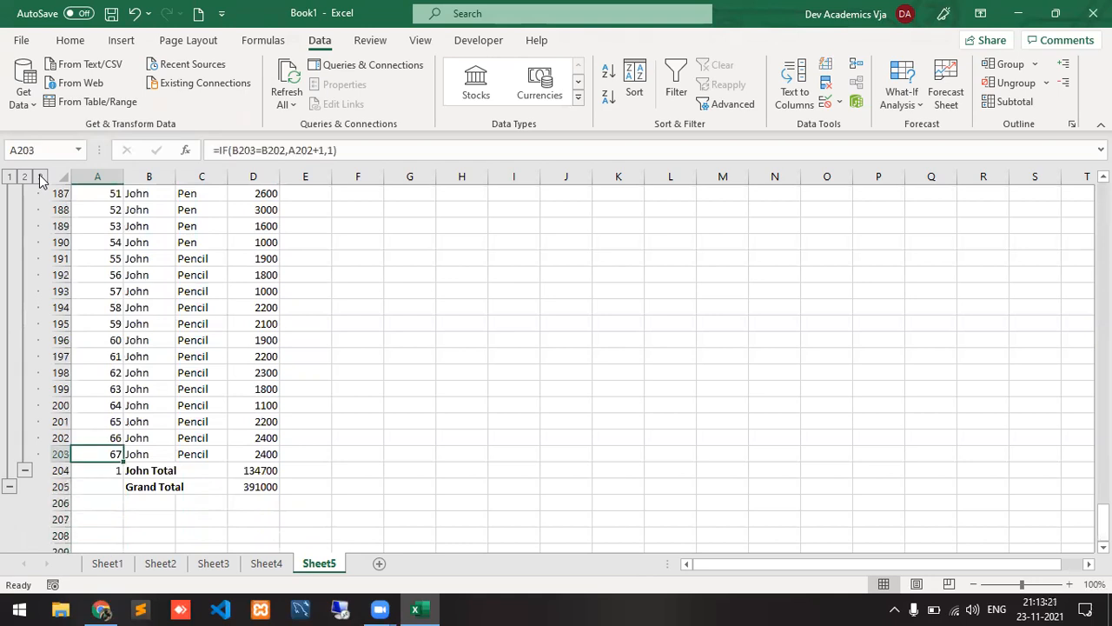
Clear all the IF formulas in the Sno column from A2 down to the last name's total row.
{"action": "key", "text": "ctrl+Home"}
{"action": "key", "text": "Down"}
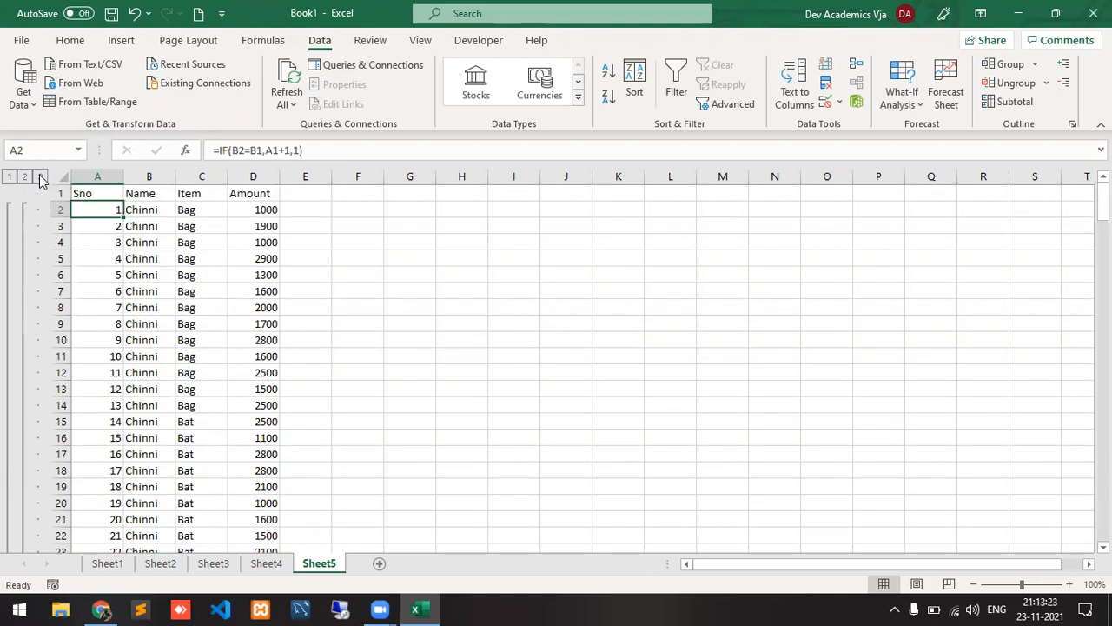
{"action": "key", "text": "ctrl+shift+Down"}
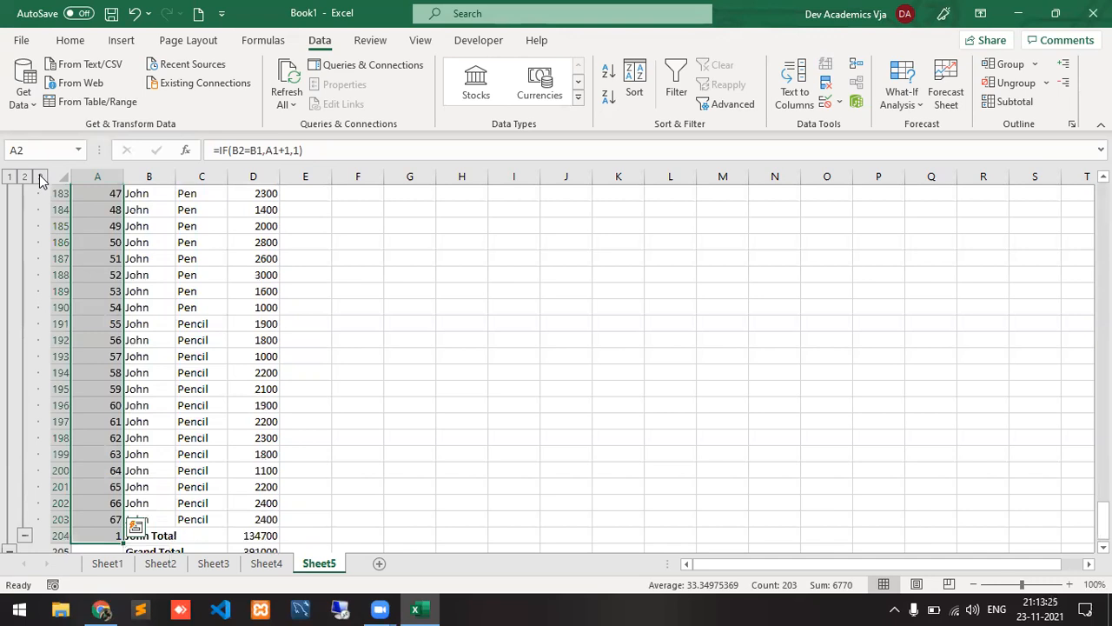
{"action": "key", "text": "Delete"}
{"action": "key", "text": "Right"}
{"action": "key", "text": "Left"}
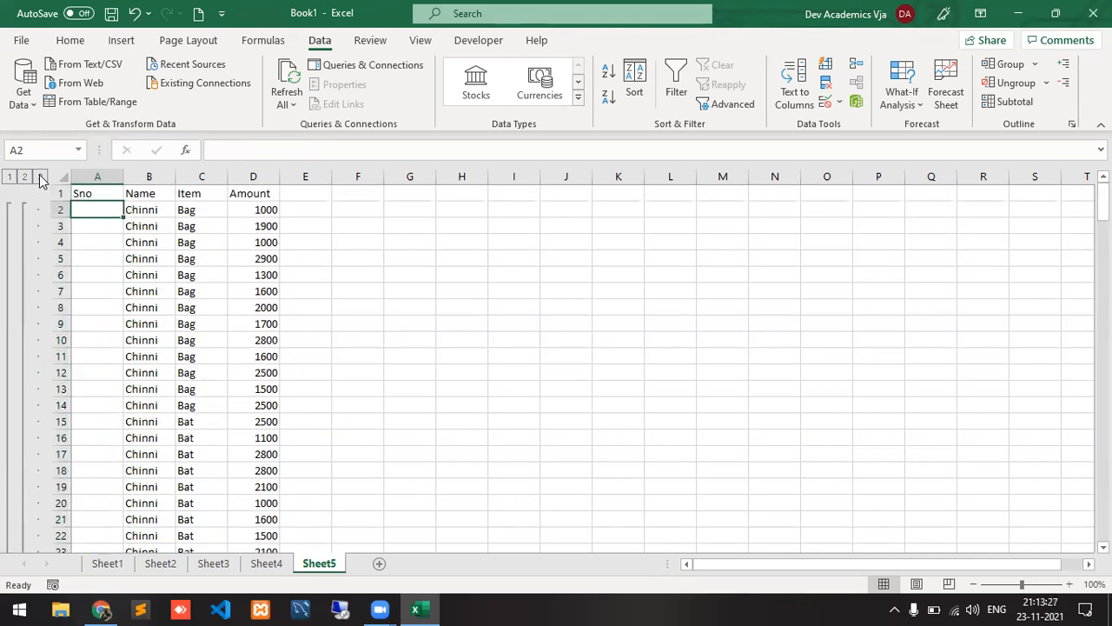
Examine the Item and Sno cells around the first name's total row in row 68.
{"action": "key", "text": "Right"}
{"action": "key", "text": "Right"}
{"action": "key", "text": "ctrl+Down"}
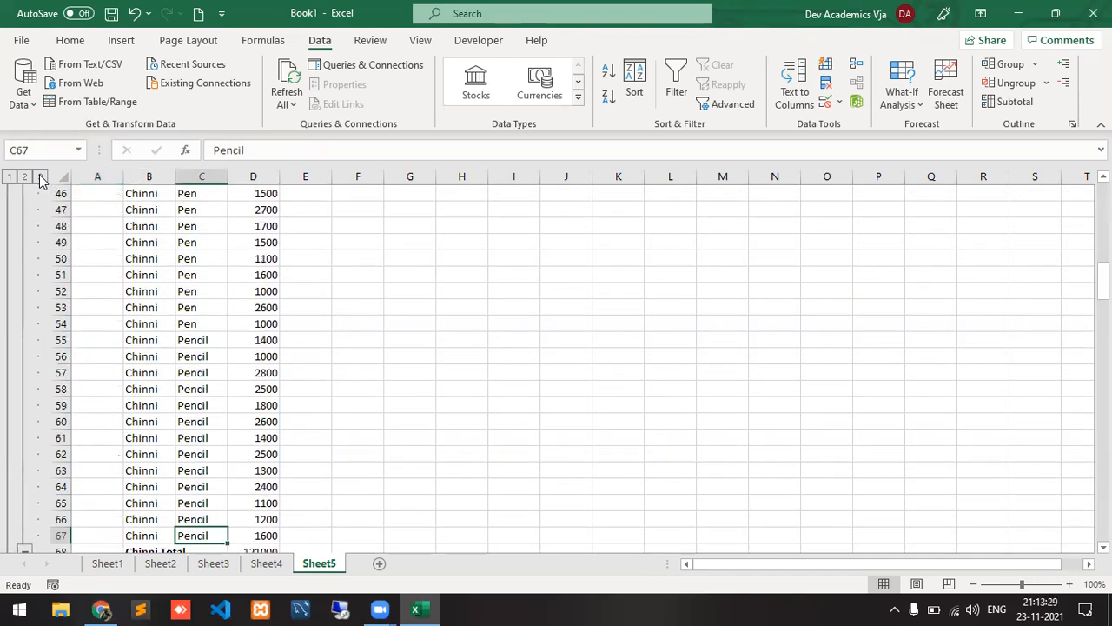
{"action": "key", "text": "Down"}
{"action": "key", "text": "Down"}
{"action": "key", "text": "Down"}
{"action": "key", "text": "Up"}
{"action": "key", "text": "Up"}
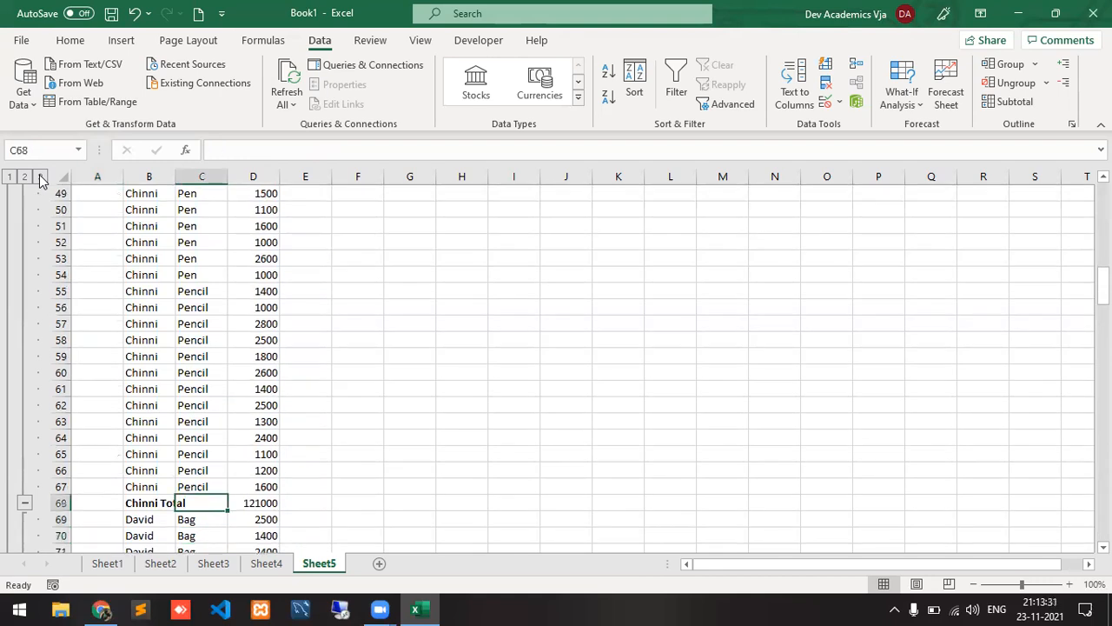
{"action": "key", "text": "Up"}
{"action": "key", "text": "Left"}
{"action": "key", "text": "Left"}
{"action": "key", "text": "Down"}
{"action": "key", "text": "Down"}
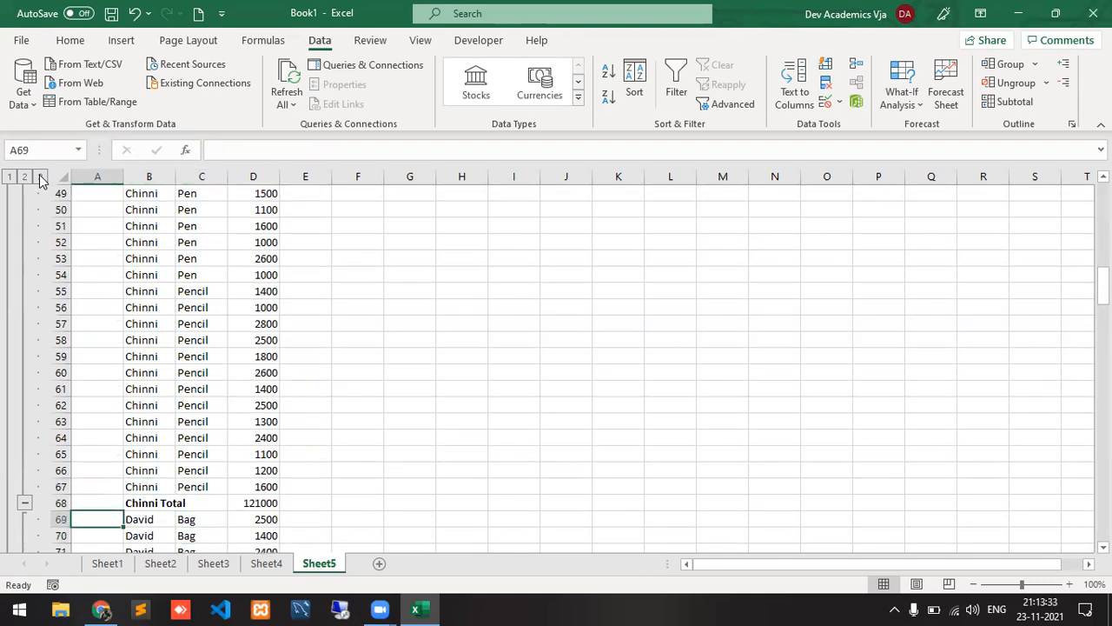
{"action": "key", "text": "Up"}
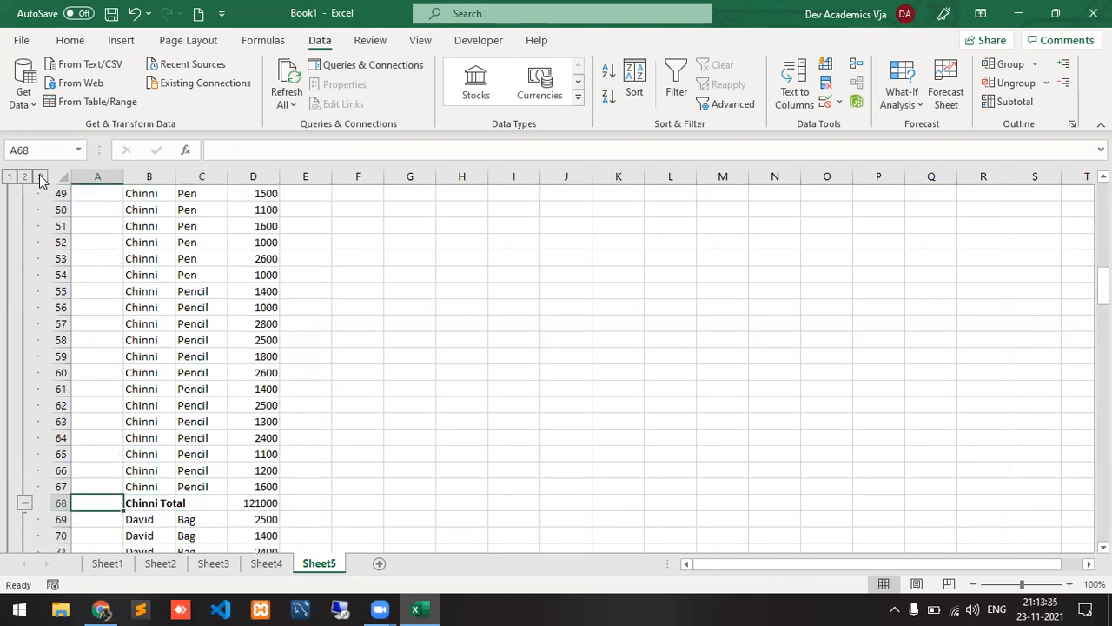
{"action": "key", "text": "Right"}
{"action": "key", "text": "Right"}
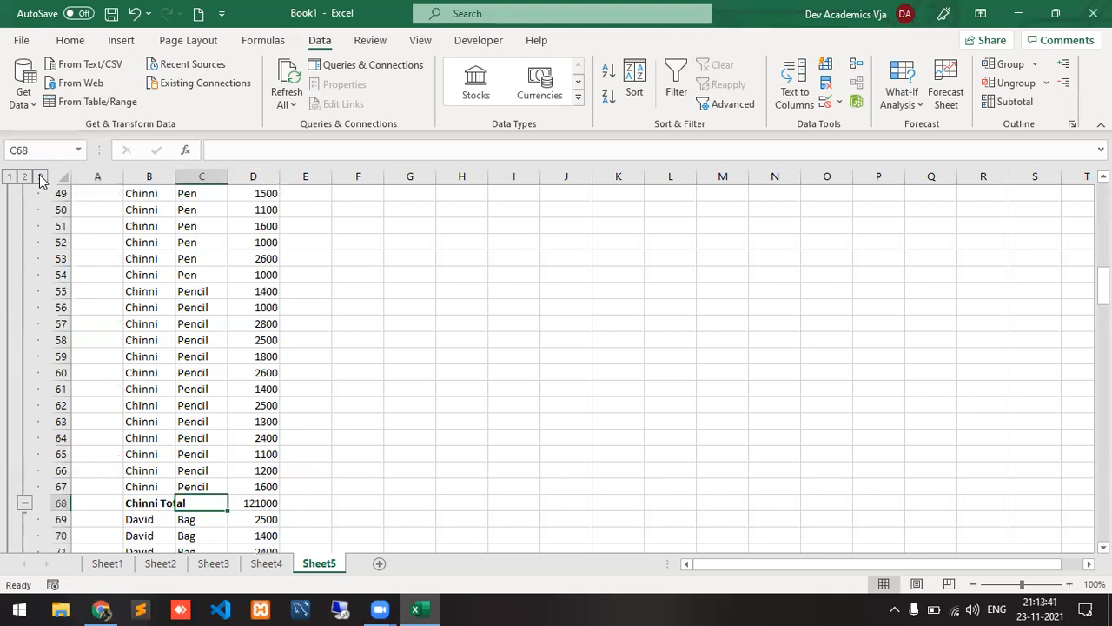
Enter =COUNTA(C2:C2) in A2 to count the first Item entry as its serial number.
{"action": "key", "text": "Left"}
{"action": "key", "text": "ctrl+Up"}
{"action": "key", "text": "Left"}
{"action": "key", "text": "Down"}
{"action": "type", "text": "="}
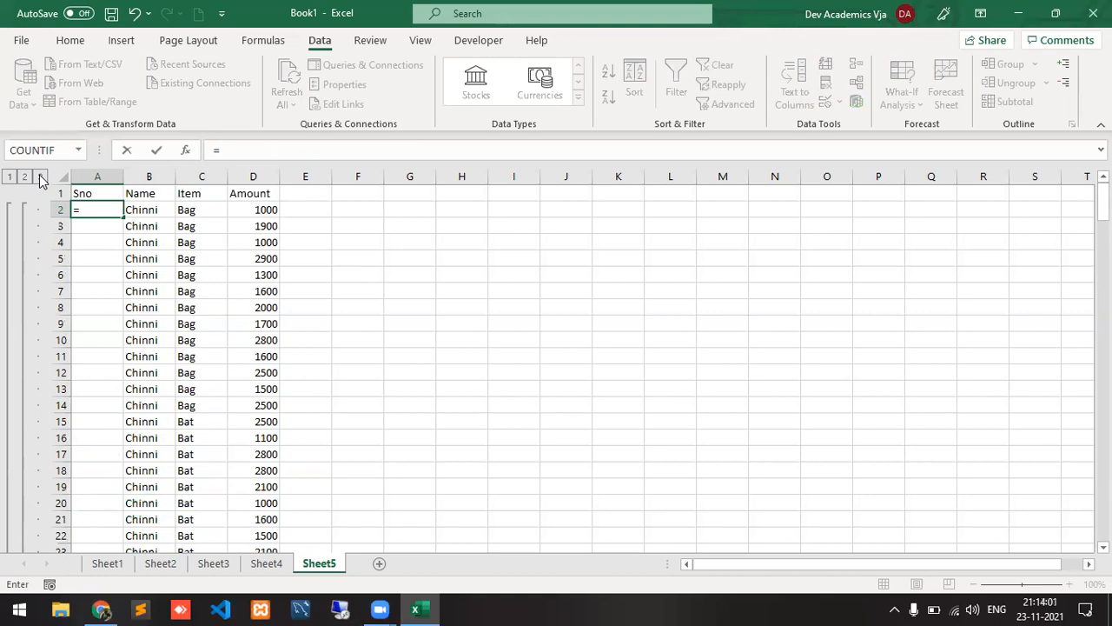
{"action": "type", "text": "counta"}
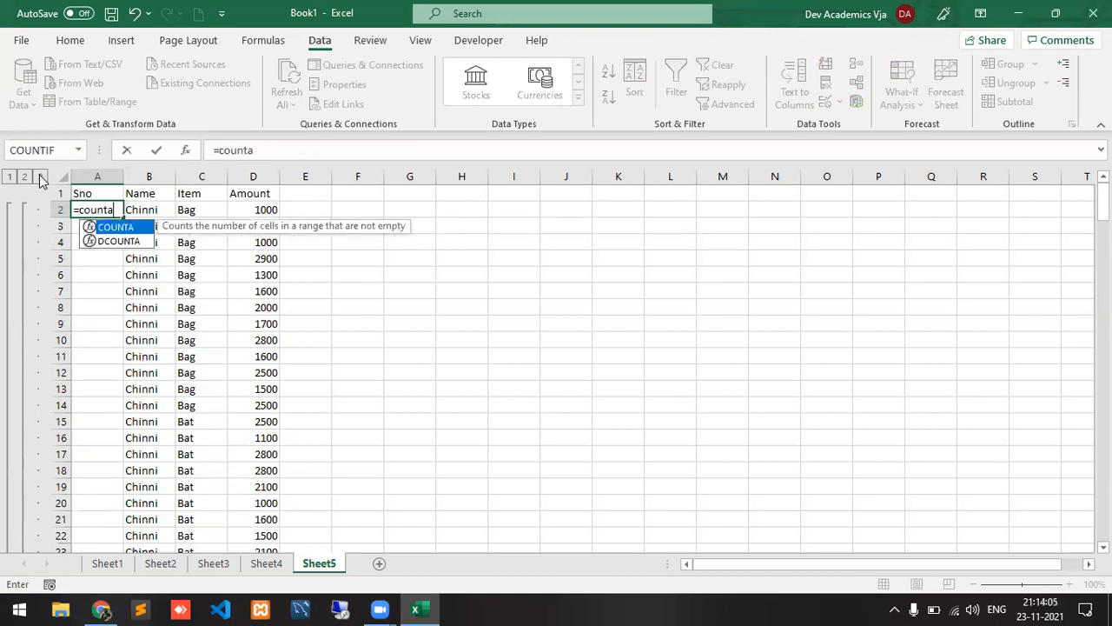
{"action": "type", "text": "("}
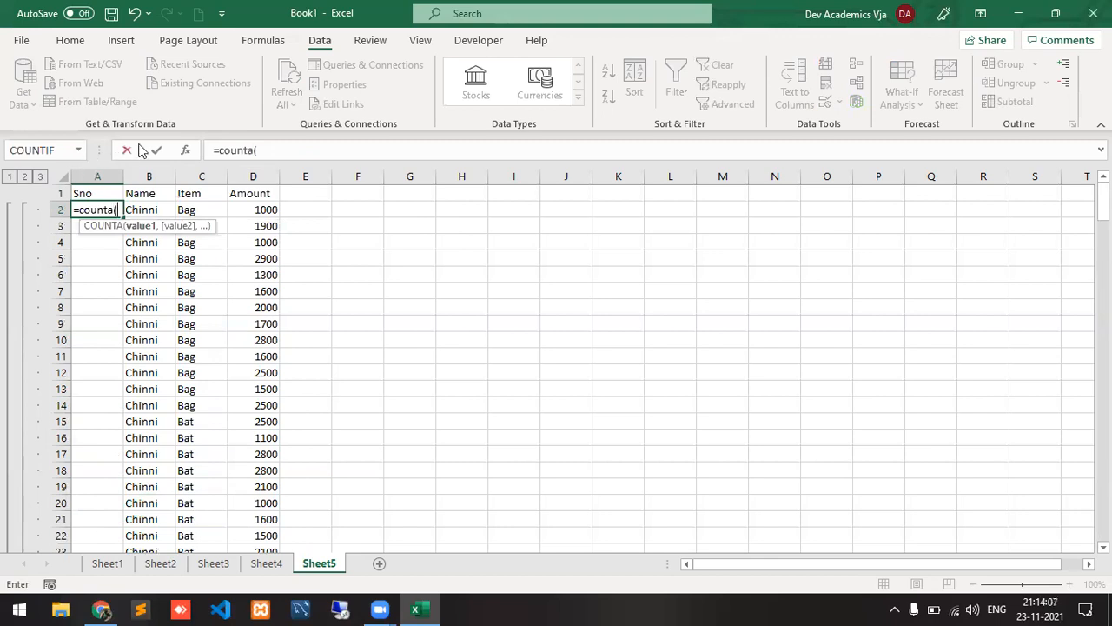
{"action": "left_click", "coordinate": [186, 210]}
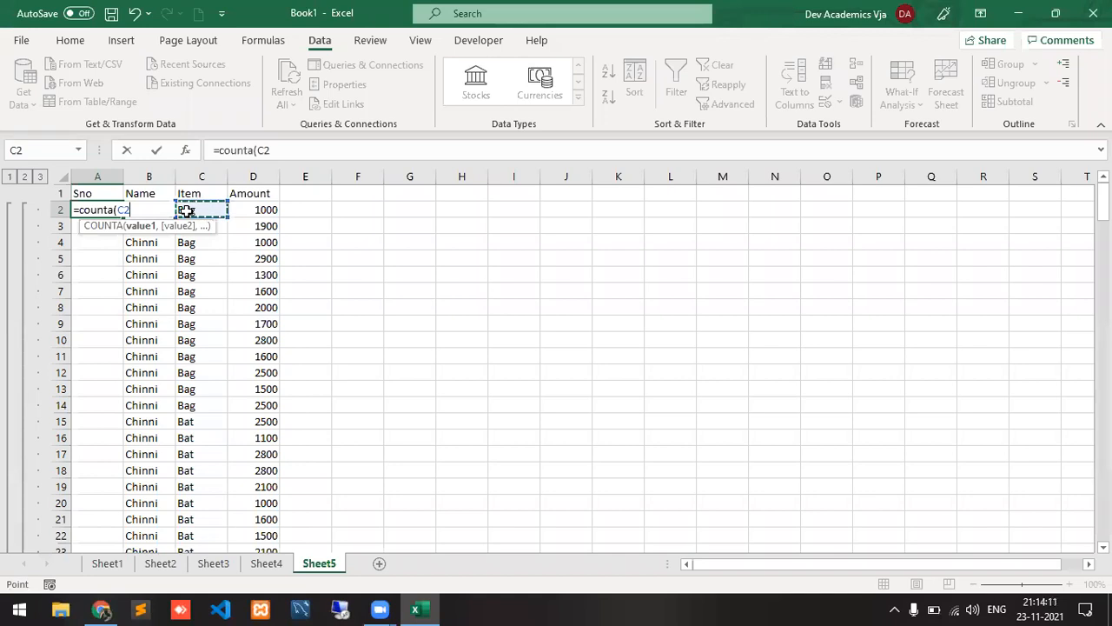
{"action": "key", "text": "F8"}
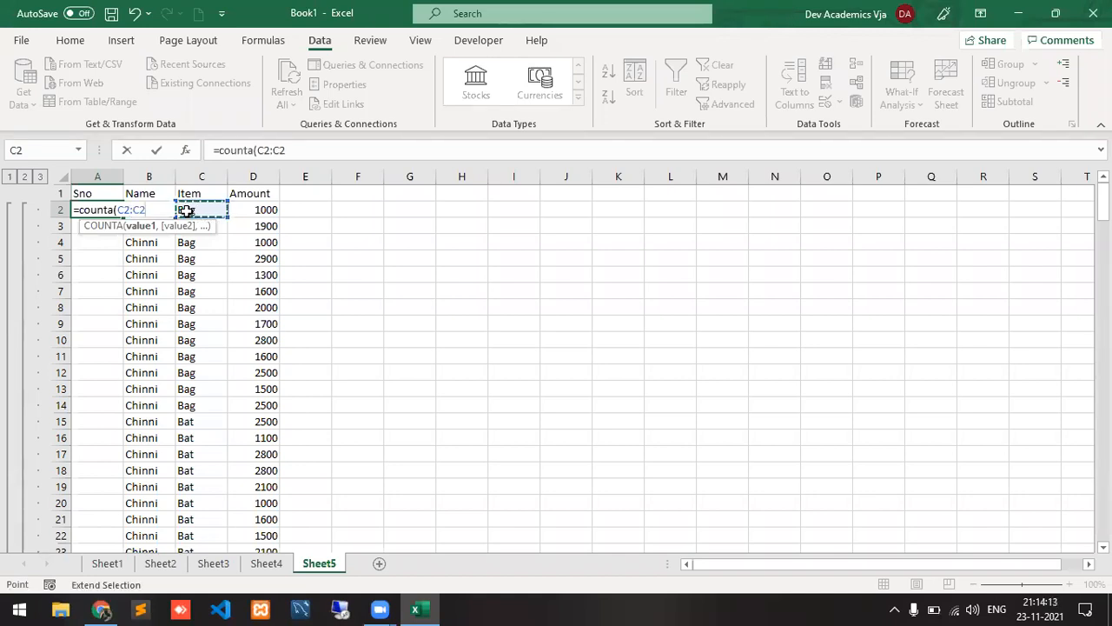
{"action": "type", "text": ")"}
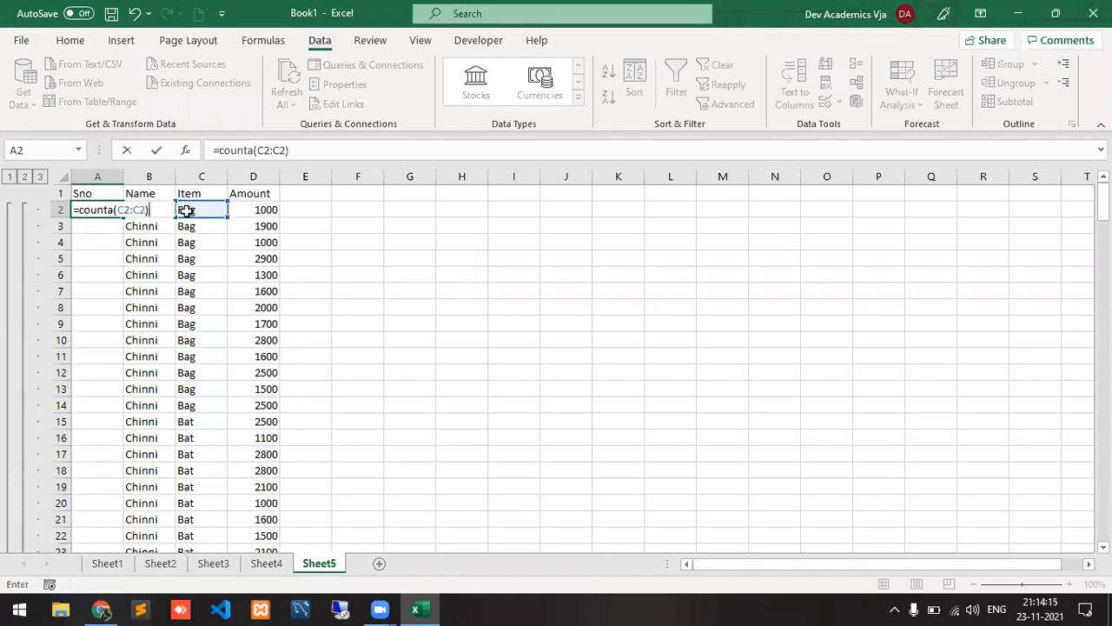
{"action": "key", "text": "ctrl+Return"}
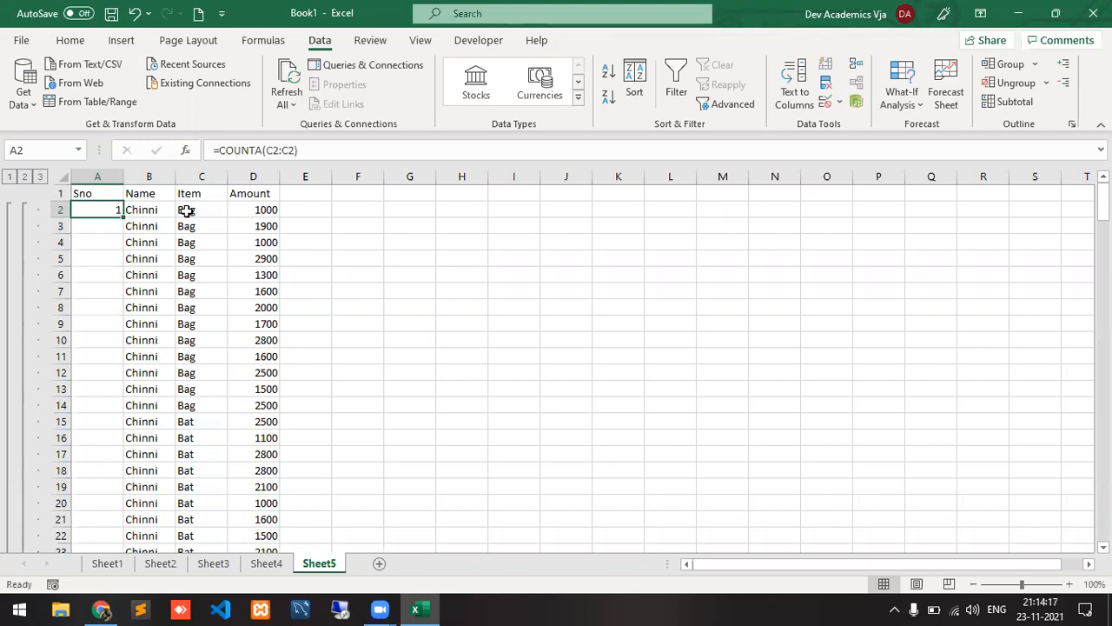
Change the A2 formula to =COUNTA($C$2:C2) and fill it down the Sno column.
{"action": "left_click", "coordinate": [273, 149]}
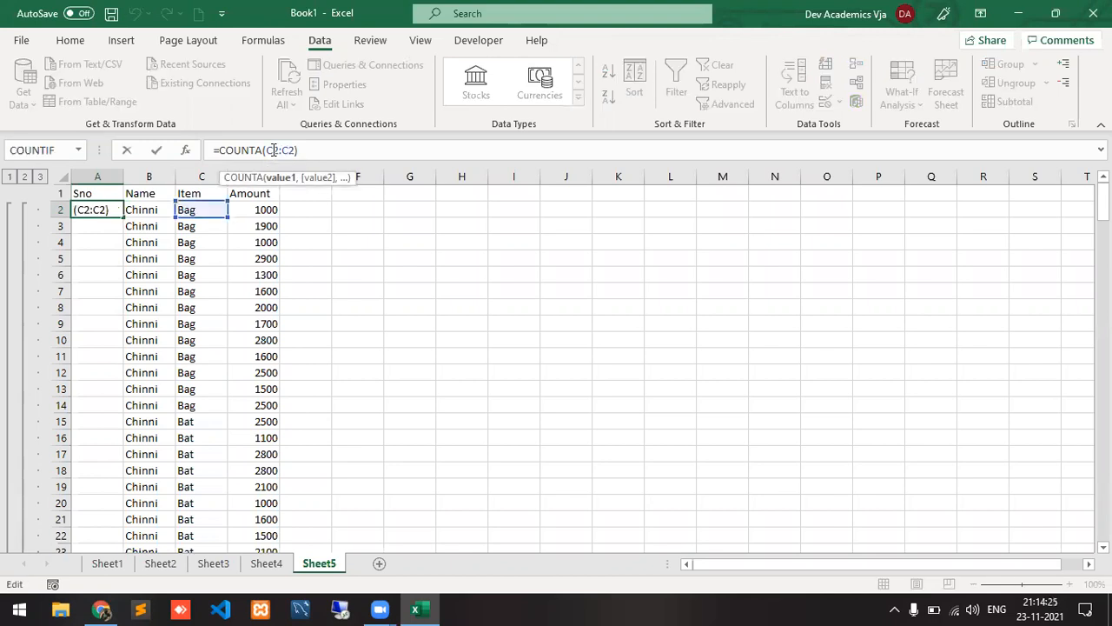
{"action": "type", "text": "$"}
{"action": "key", "text": "Right"}
{"action": "type", "text": "$"}
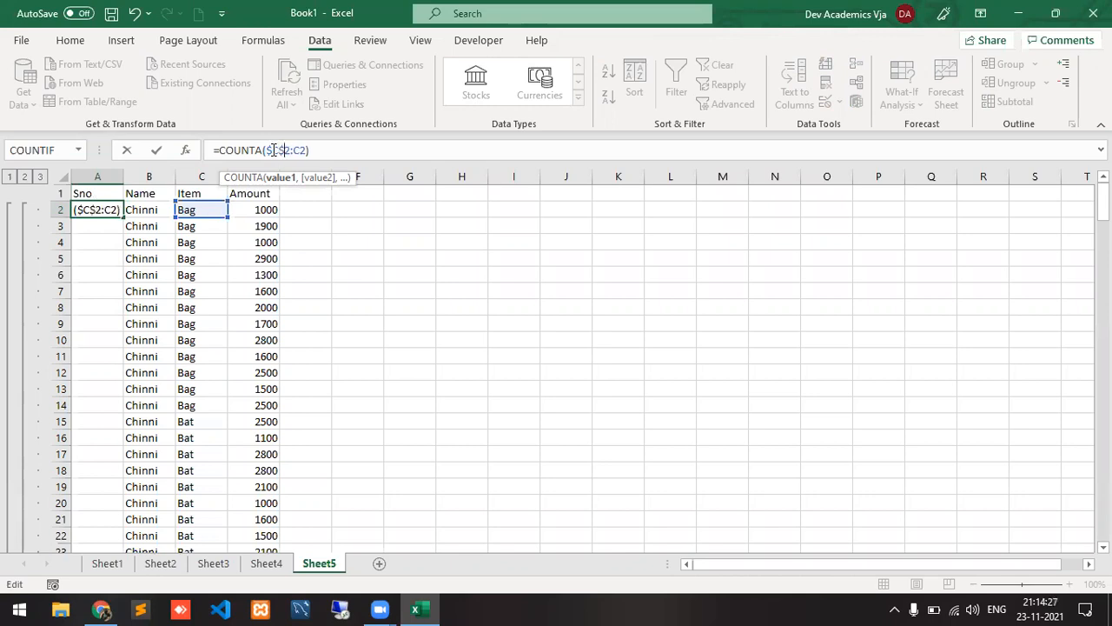
{"action": "key", "text": "Return"}
{"action": "key", "text": "Up"}
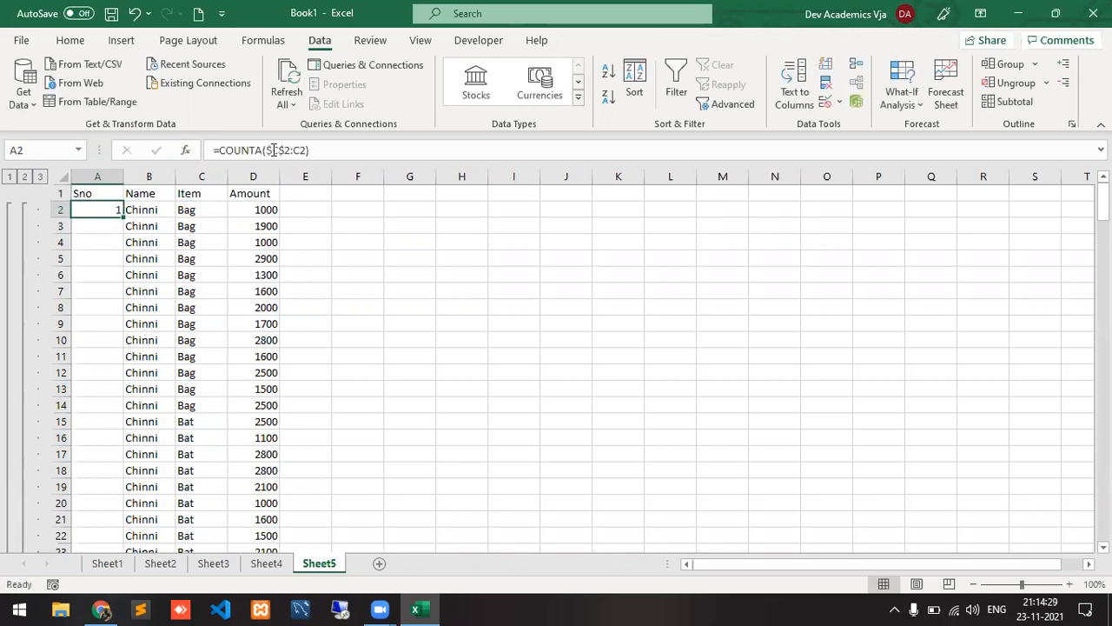
{"action": "double_click", "coordinate": [123, 217]}
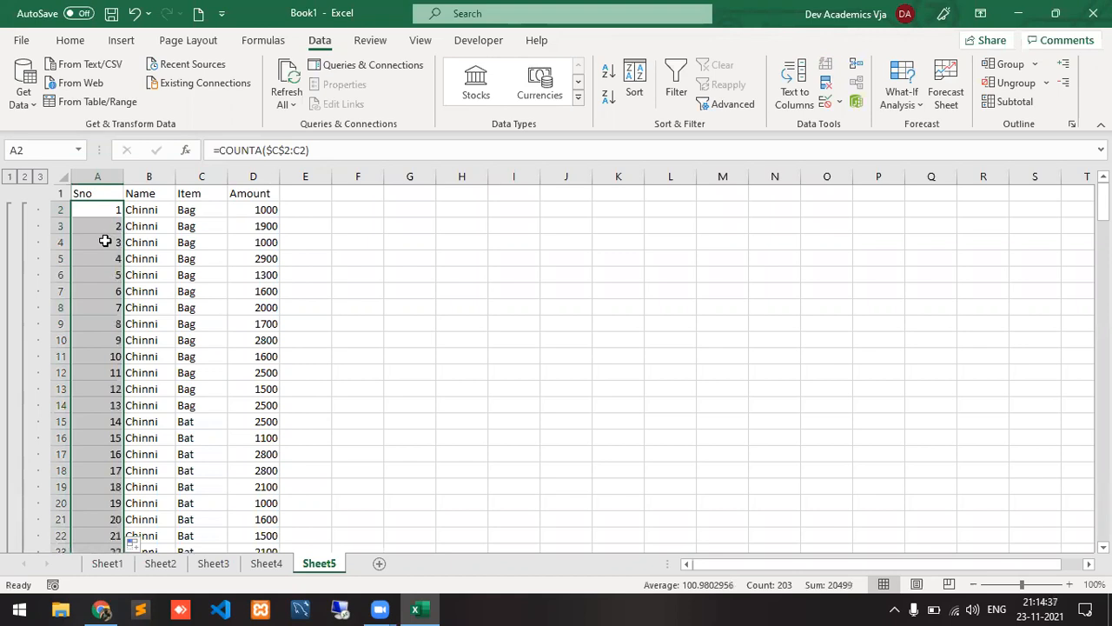
Examine the Sno numbering from row 4 down to the first name's total row in row 68.
{"action": "left_click", "coordinate": [104, 241]}
{"action": "key", "text": "Down"}
{"action": "key", "text": "Down"}
{"action": "key", "text": "Down"}
{"action": "key", "text": "Down"}
{"action": "key", "text": "Down"}
{"action": "key", "text": "Down"}
{"action": "key", "text": "Down"}
{"action": "key", "text": "Down"}
{"action": "key", "text": "Down"}
{"action": "key", "text": "Down"}
{"action": "key", "text": "Down"}
{"action": "key", "text": "Down"}
{"action": "key", "text": "Down"}
{"action": "key", "text": "Down"}
{"action": "key", "text": "Down"}
{"action": "key", "text": "Down"}
{"action": "key", "text": "Down"}
{"action": "key", "text": "Down"}
{"action": "key", "text": "Down"}
{"action": "key", "text": "Down"}
{"action": "key", "text": "Down"}
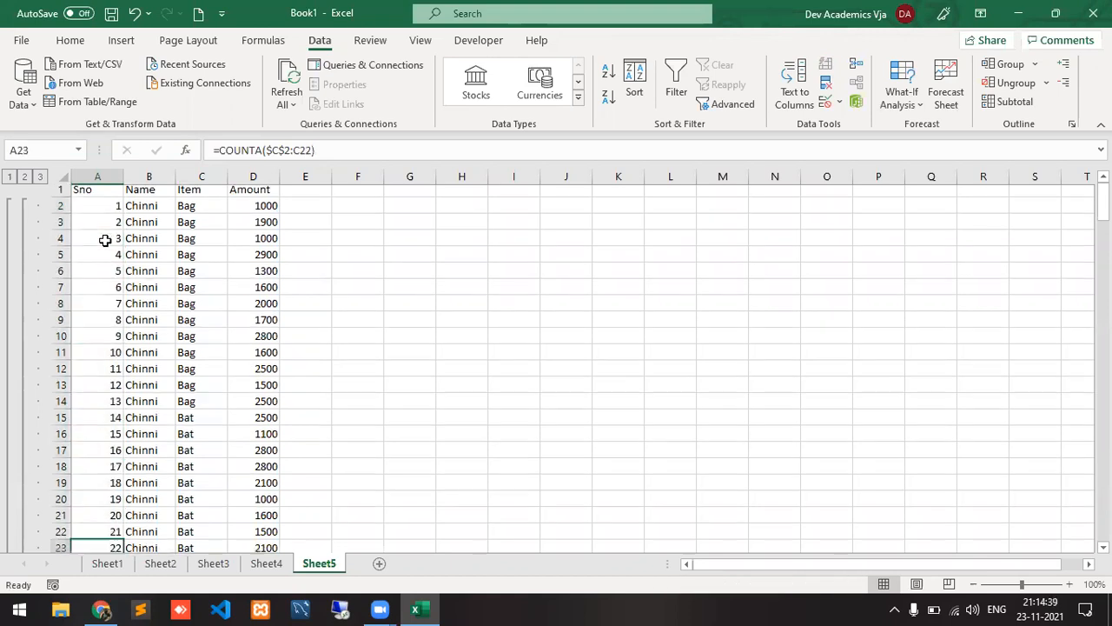
{"action": "key", "text": "Down"}
{"action": "key", "text": "Down"}
{"action": "key", "text": "Down"}
{"action": "key", "text": "Down"}
{"action": "key", "text": "Down"}
{"action": "key", "text": "Down"}
{"action": "key", "text": "Down"}
{"action": "key", "text": "Down"}
{"action": "key", "text": "Down"}
{"action": "key", "text": "Down"}
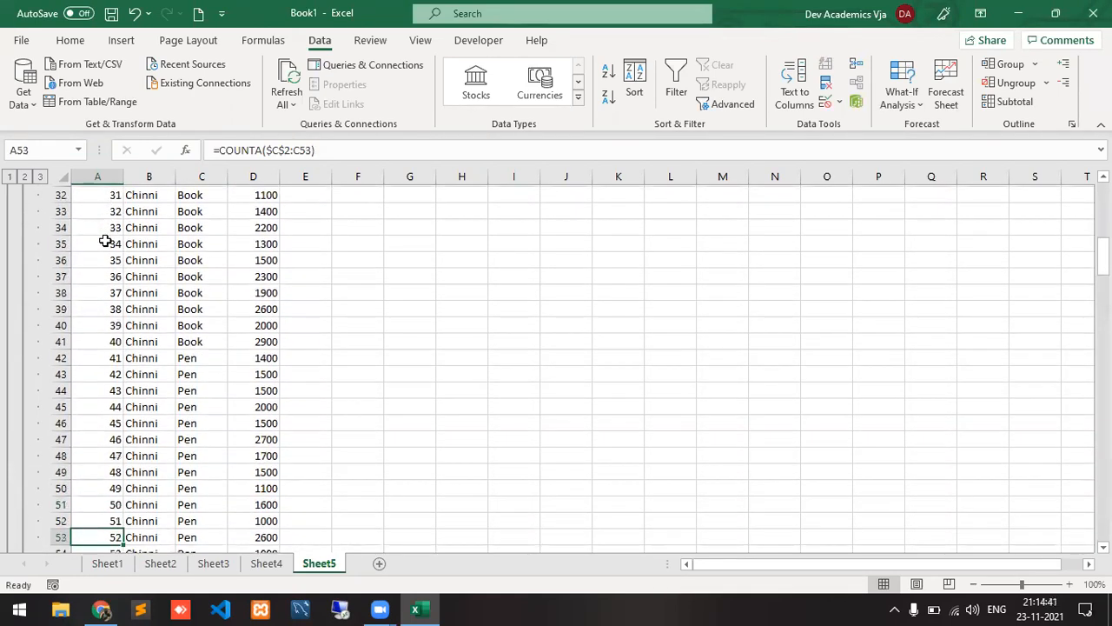
{"action": "key", "text": "Down"}
{"action": "key", "text": "Down"}
{"action": "key", "text": "Down"}
{"action": "key", "text": "Down"}
{"action": "key", "text": "Down"}
{"action": "key", "text": "Down"}
{"action": "key", "text": "Down"}
{"action": "key", "text": "Down"}
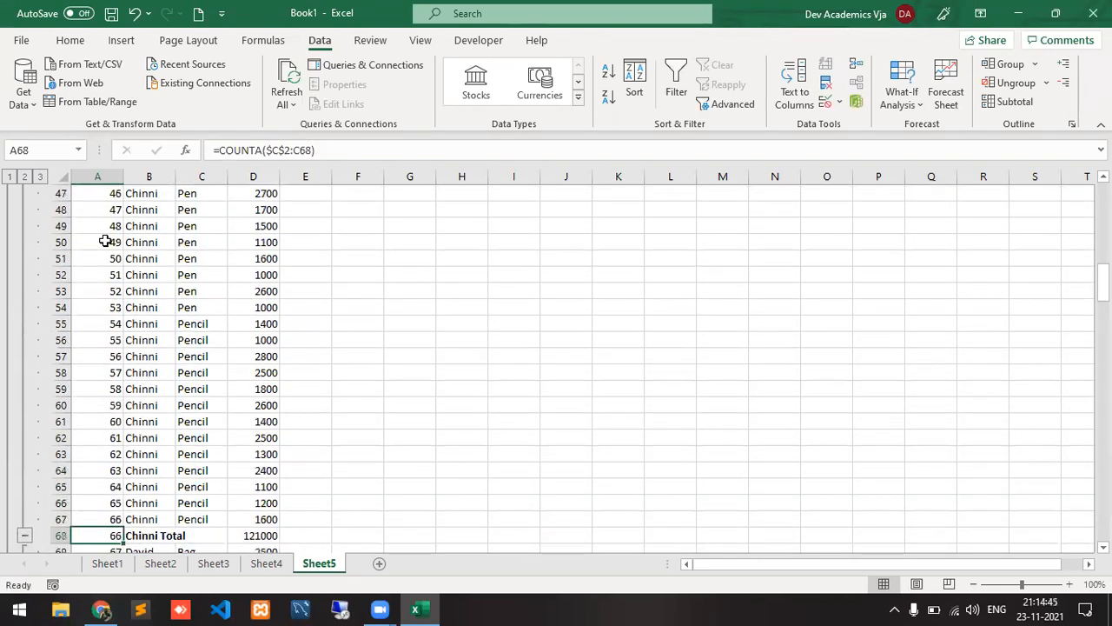
Compare the COUNTA formulas and serial numbers just above and below the first name's total row, in rows 67 to 70.
{"action": "key", "text": "Down"}
{"action": "key", "text": "Up"}
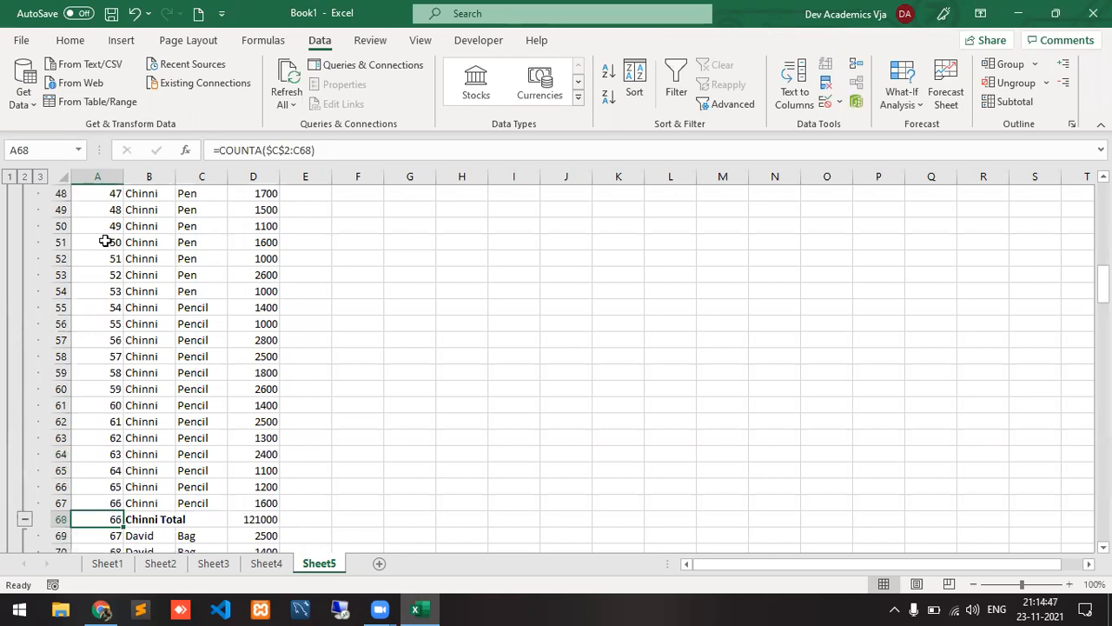
{"action": "key", "text": "Up"}
{"action": "key", "text": "Down"}
{"action": "key", "text": "Down"}
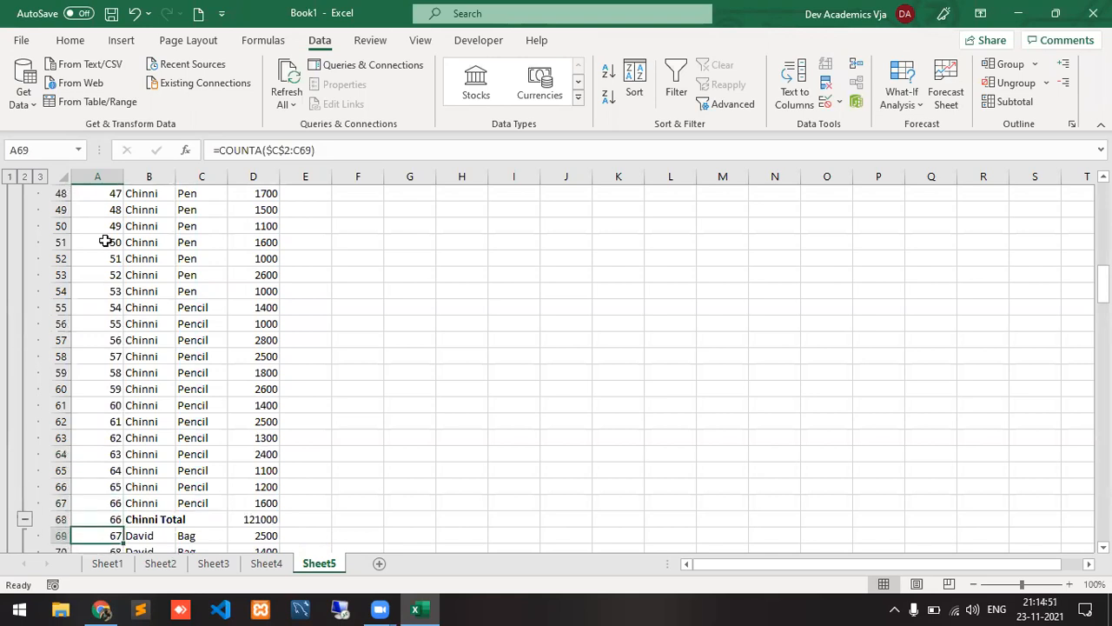
{"action": "key", "text": "Up"}
{"action": "key", "text": "Up"}
{"action": "key", "text": "Down"}
{"action": "key", "text": "Down"}
{"action": "key", "text": "Down"}
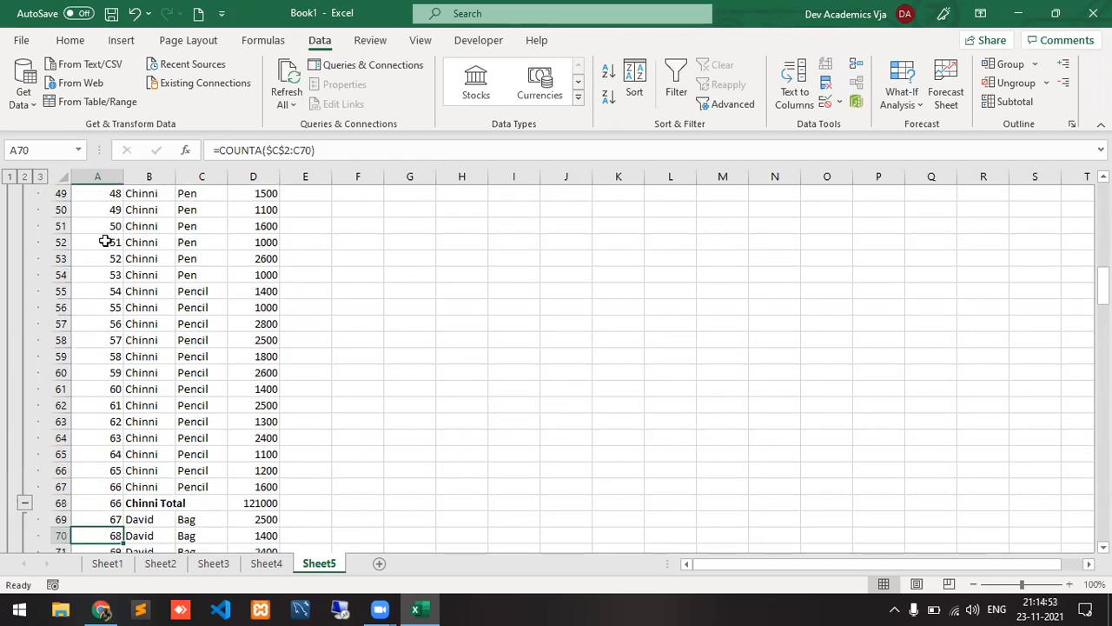
{"action": "key", "text": "Up"}
{"action": "key", "text": "Up"}
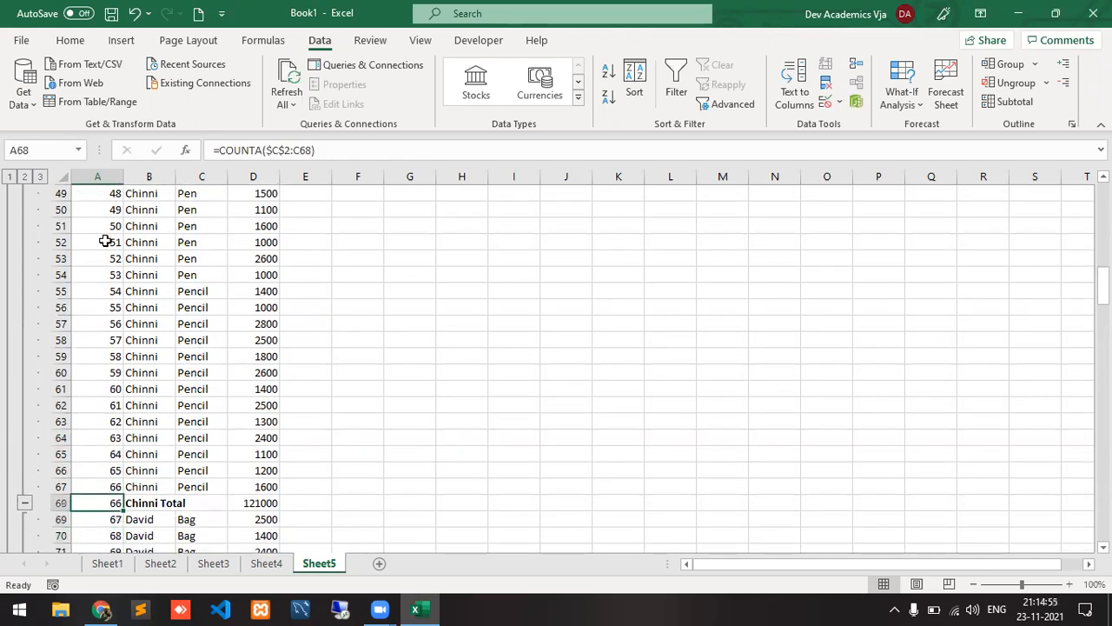
Wrap the A2 formula as =IF(C2="","",COUNTA($C$2:C2)) and fill it down the Sno column.
{"action": "key", "text": "Page_Up"}
{"action": "key", "text": "Page_Up"}
{"action": "key", "text": "Page_Up"}
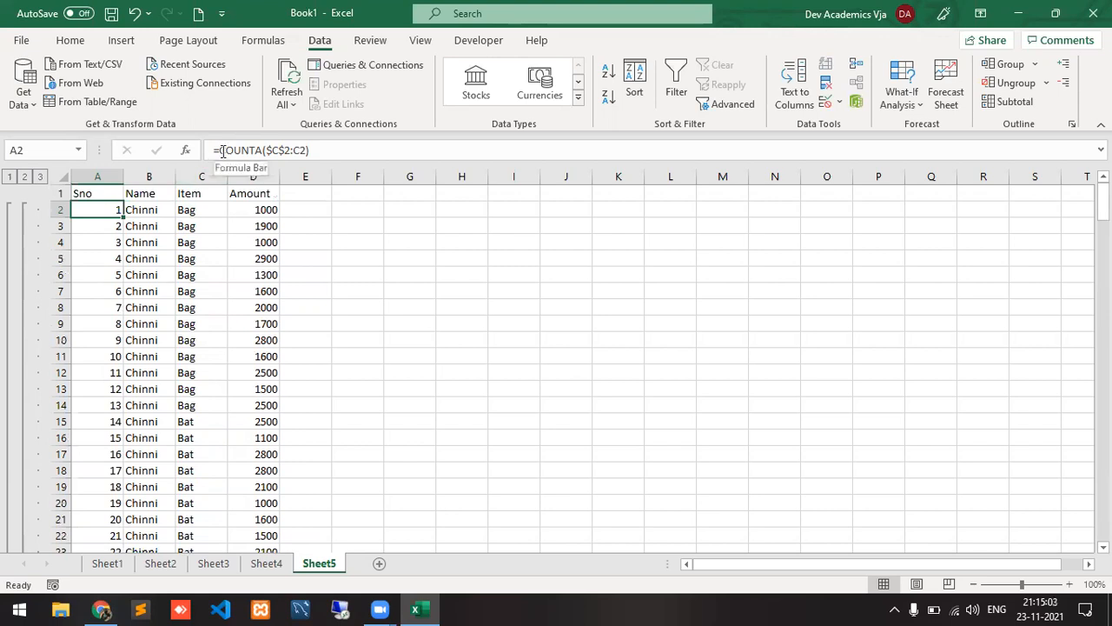
{"action": "left_click_drag", "start_coordinate": [219, 151], "coordinate": [375, 154]}
{"action": "key", "text": "ctrl+c"}
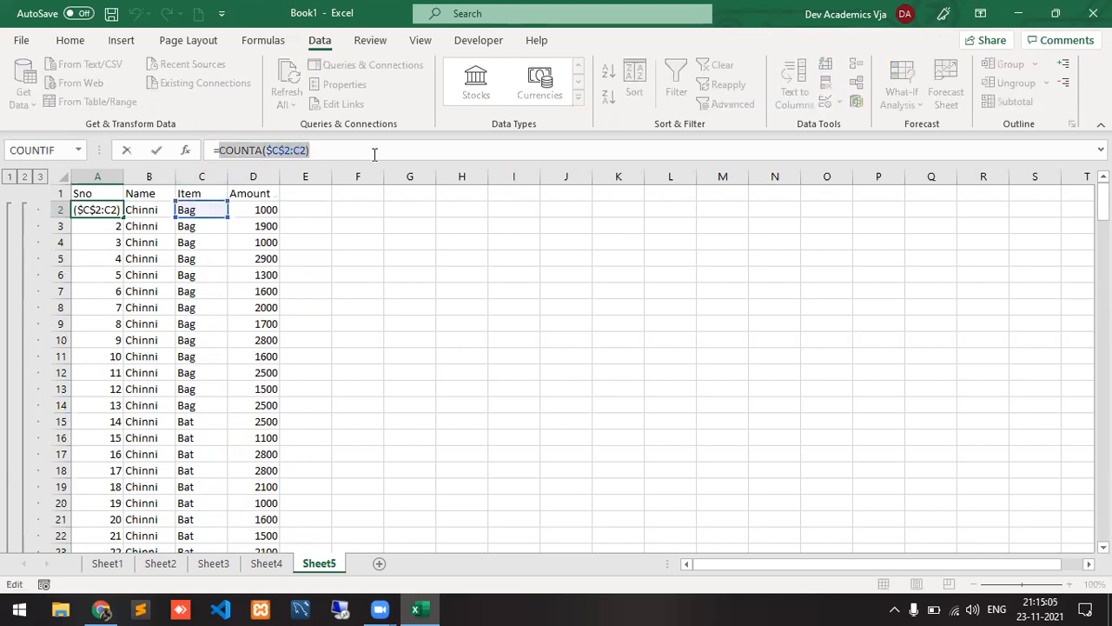
{"action": "key", "text": "BackSpace"}
{"action": "type", "text": "if"}
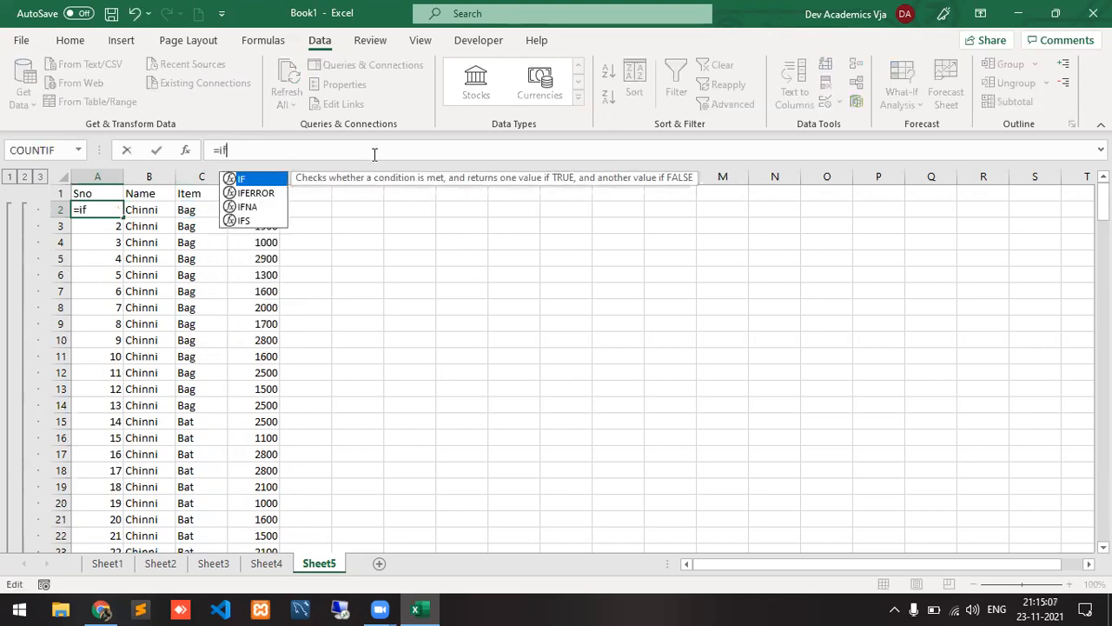
{"action": "type", "text": "("}
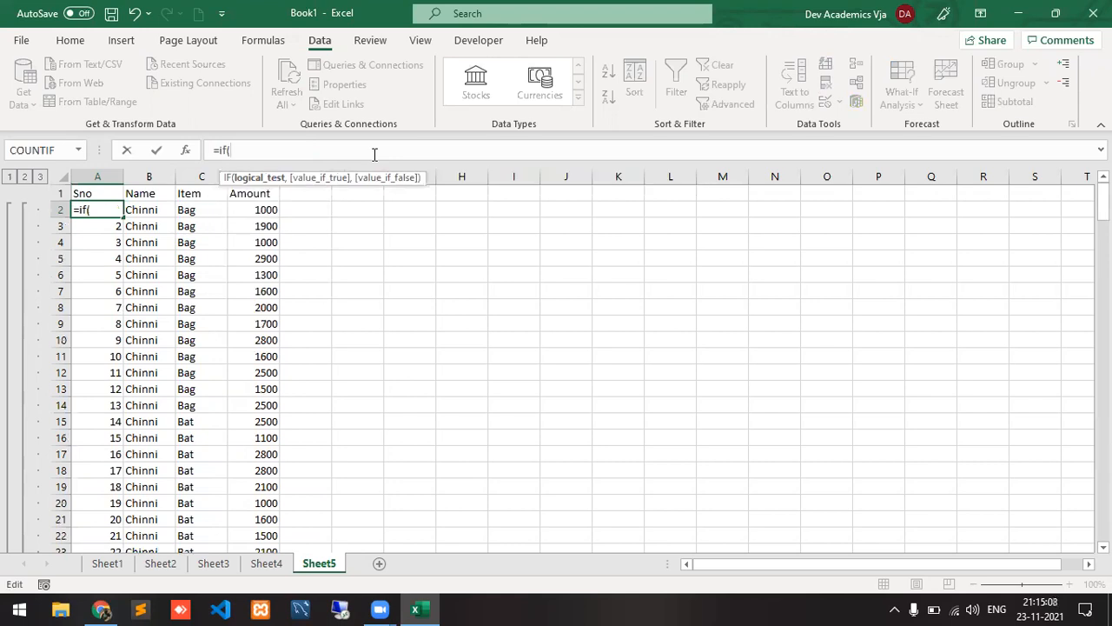
{"action": "left_click", "coordinate": [210, 212]}
{"action": "type", "text": "=\"\","}
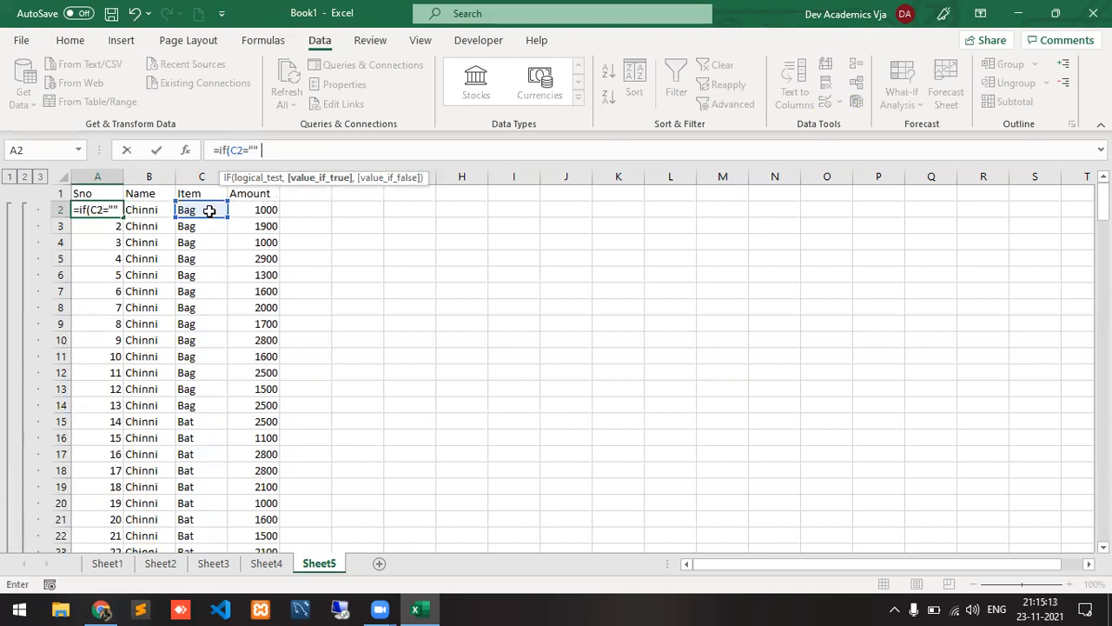
{"action": "type", "text": "\"\","}
{"action": "key", "text": "ctrl+v"}
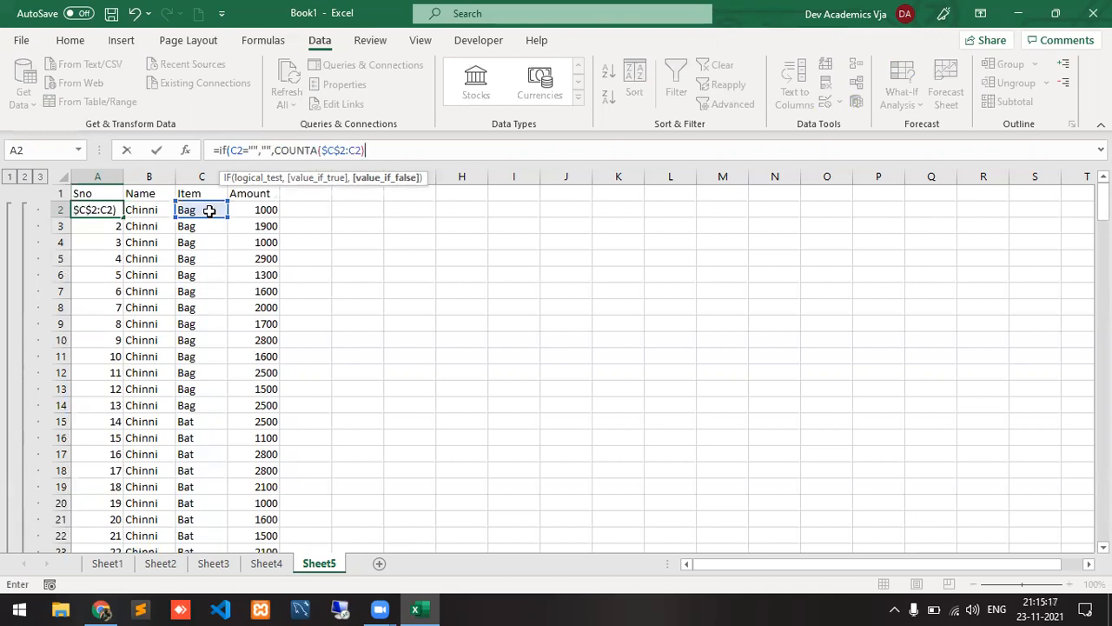
{"action": "type", "text": ")"}
{"action": "key", "text": "Return"}
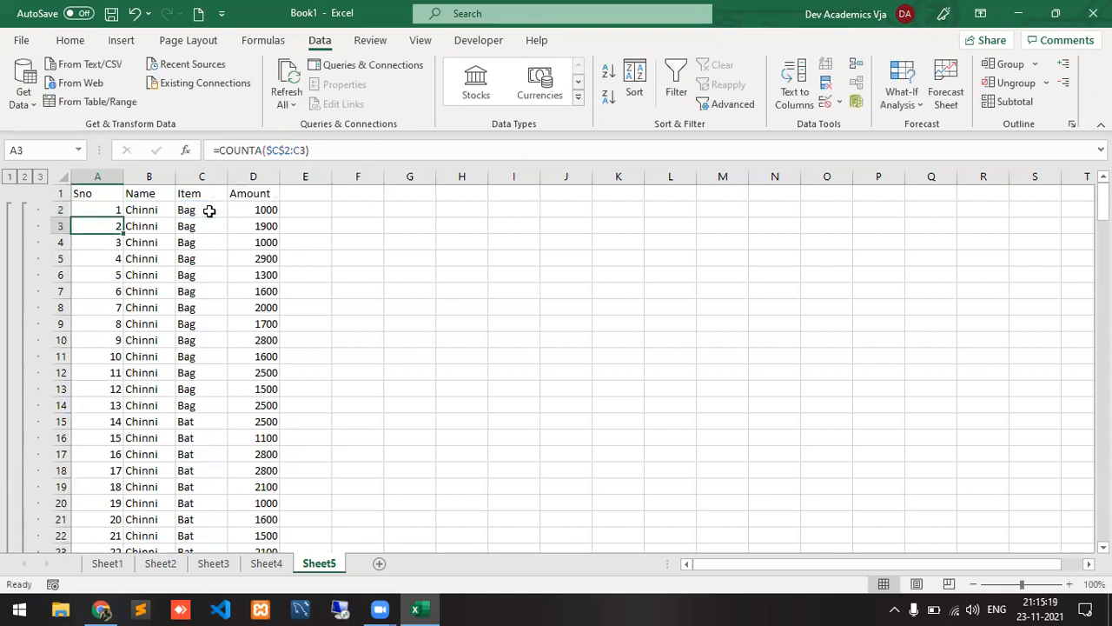
{"action": "key", "text": "Up"}
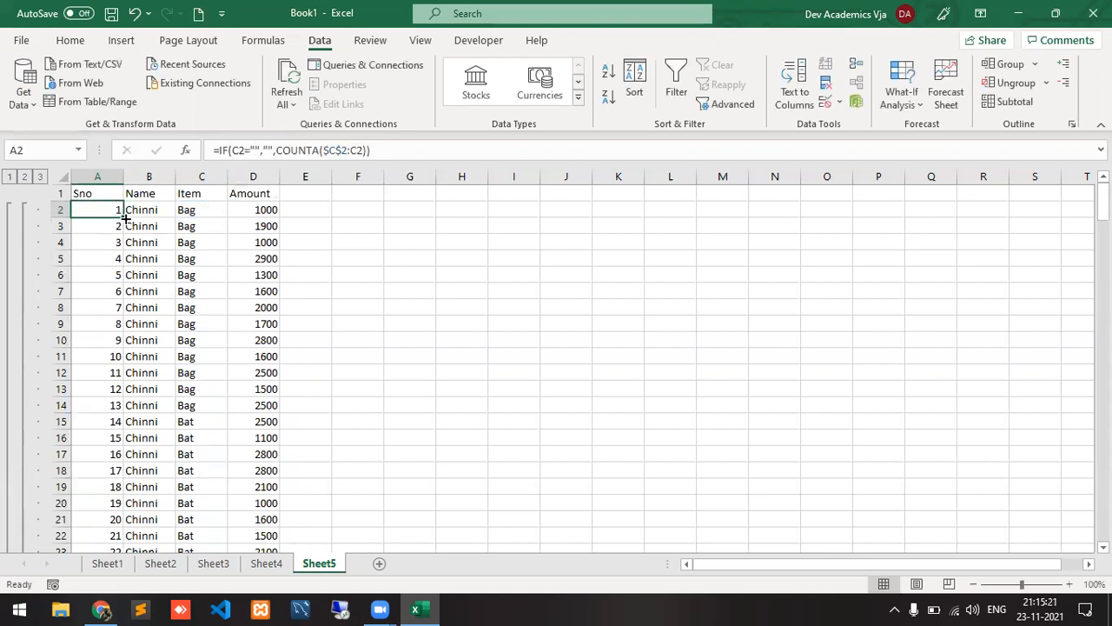
{"action": "double_click", "coordinate": [124, 218]}
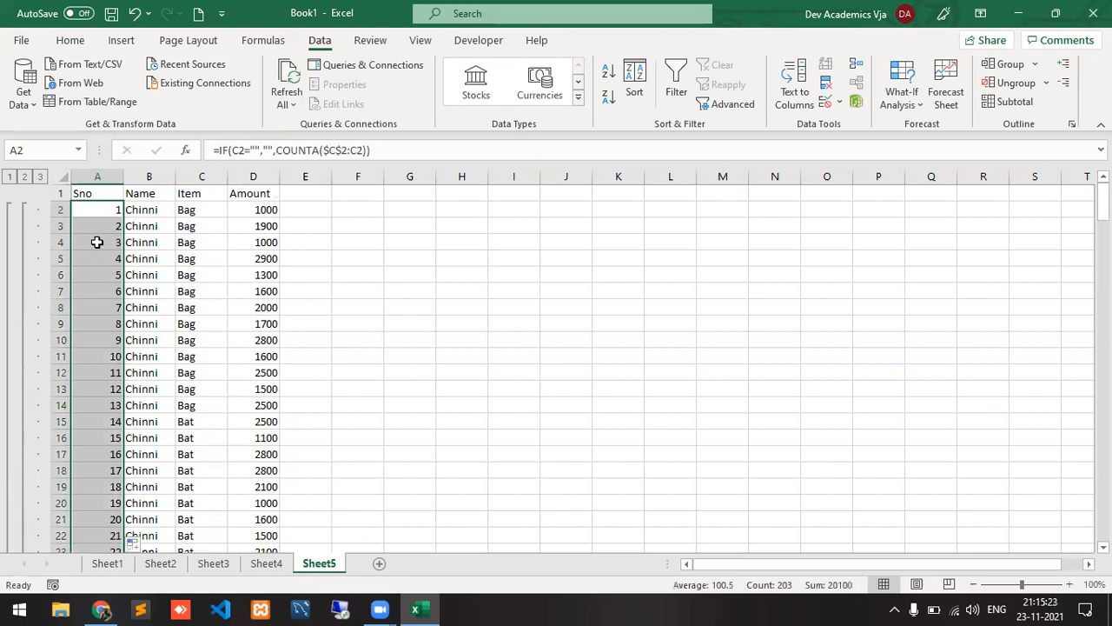
Examine the Sno numbering from the Grand Total row up to the second name's total row.
{"action": "key", "text": "Down"}
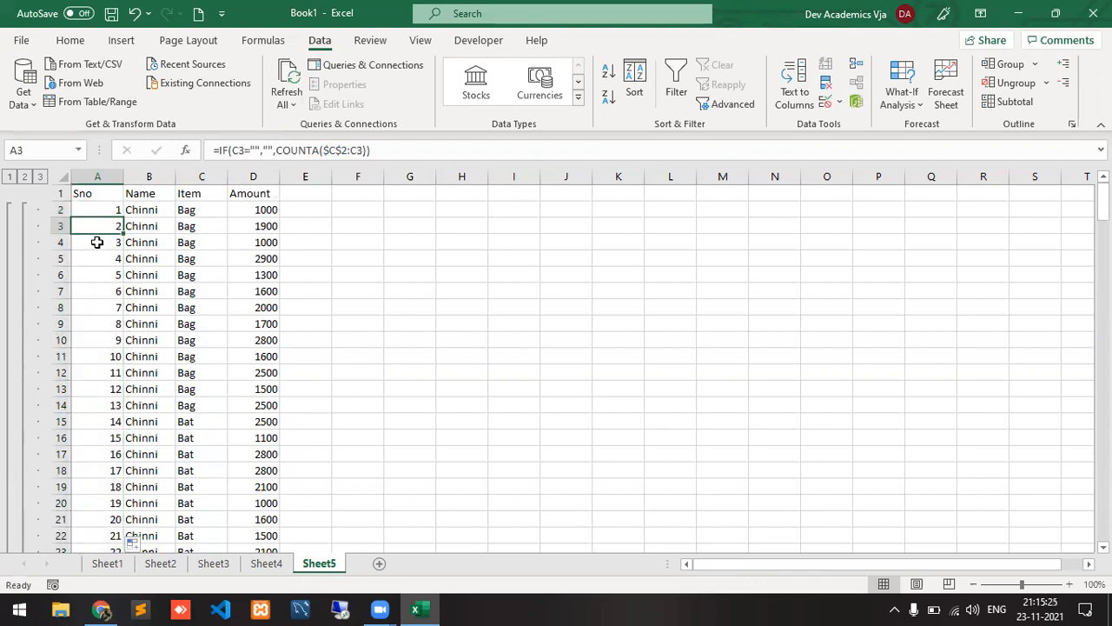
{"action": "key", "text": "ctrl+Down"}
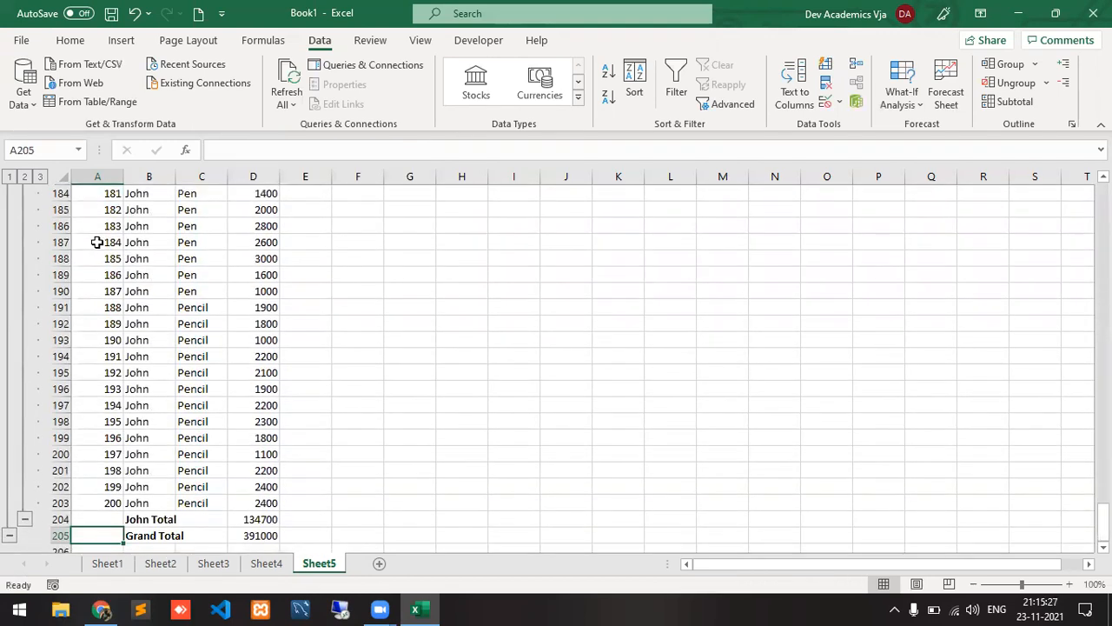
{"action": "key", "text": "Up"}
{"action": "key", "text": "Up"}
{"action": "key", "text": "Up"}
{"action": "key", "text": "Up"}
{"action": "key", "text": "Up"}
{"action": "key", "text": "Up"}
{"action": "key", "text": "Up"}
{"action": "key", "text": "Up"}
{"action": "key", "text": "Up"}
{"action": "key", "text": "Up"}
{"action": "key", "text": "Up"}
{"action": "key", "text": "Up"}
{"action": "key", "text": "Up"}
{"action": "key", "text": "Up"}
{"action": "key", "text": "Up"}
{"action": "key", "text": "Up"}
{"action": "key", "text": "Up"}
{"action": "key", "text": "Up"}
{"action": "key", "text": "Up"}
{"action": "key", "text": "Up"}
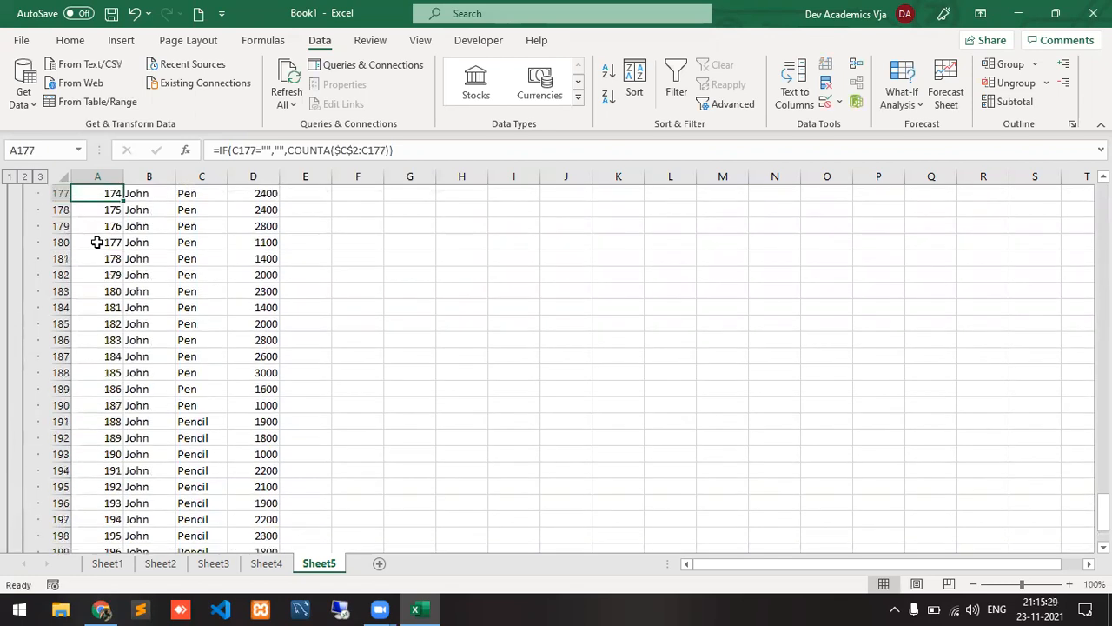
{"action": "key", "text": "Up"}
{"action": "key", "text": "Up"}
{"action": "key", "text": "Up"}
{"action": "key", "text": "Up"}
{"action": "key", "text": "Up"}
{"action": "key", "text": "Up"}
{"action": "key", "text": "Up"}
{"action": "key", "text": "Up"}
{"action": "key", "text": "Up"}
{"action": "key", "text": "Up"}
{"action": "key", "text": "Up"}
{"action": "key", "text": "Up"}
{"action": "key", "text": "Up"}
{"action": "key", "text": "Up"}
{"action": "key", "text": "Up"}
{"action": "key", "text": "Up"}
{"action": "key", "text": "Up"}
{"action": "key", "text": "Up"}
{"action": "key", "text": "Up"}
{"action": "key", "text": "Up"}
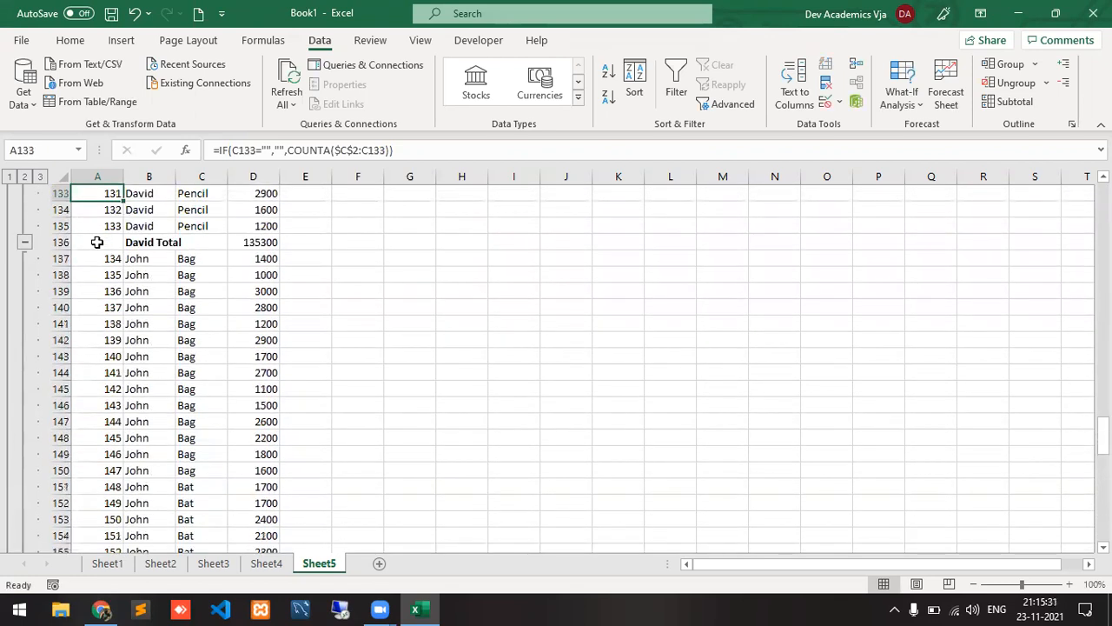
Inspect the Sno cells and their formulas around the second name's total row in row 136.
{"action": "key", "text": "Down"}
{"action": "key", "text": "Down"}
{"action": "key", "text": "Down"}
{"action": "key", "text": "Down"}
{"action": "key", "text": "Down"}
{"action": "key", "text": "Down"}
{"action": "key", "text": "Down"}
{"action": "key", "text": "Down"}
{"action": "key", "text": "Down"}
{"action": "key", "text": "Down"}
{"action": "key", "text": "Down"}
{"action": "key", "text": "Down"}
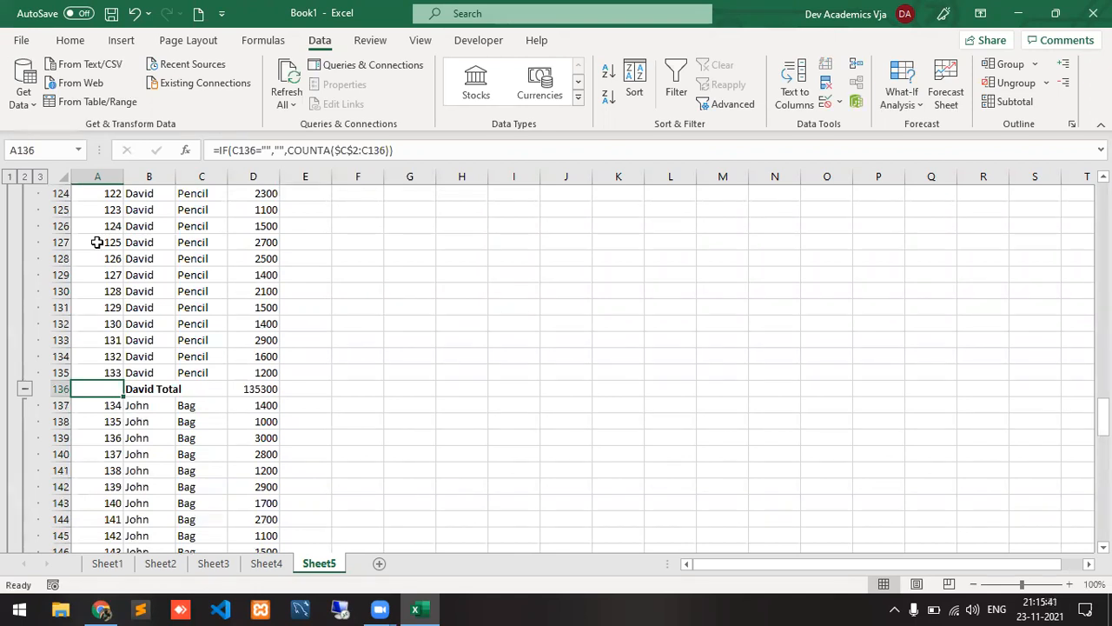
{"action": "key", "text": "Up"}
{"action": "key", "text": "Up"}
{"action": "key", "text": "Up"}
{"action": "key", "text": "Up"}
{"action": "key", "text": "Up"}
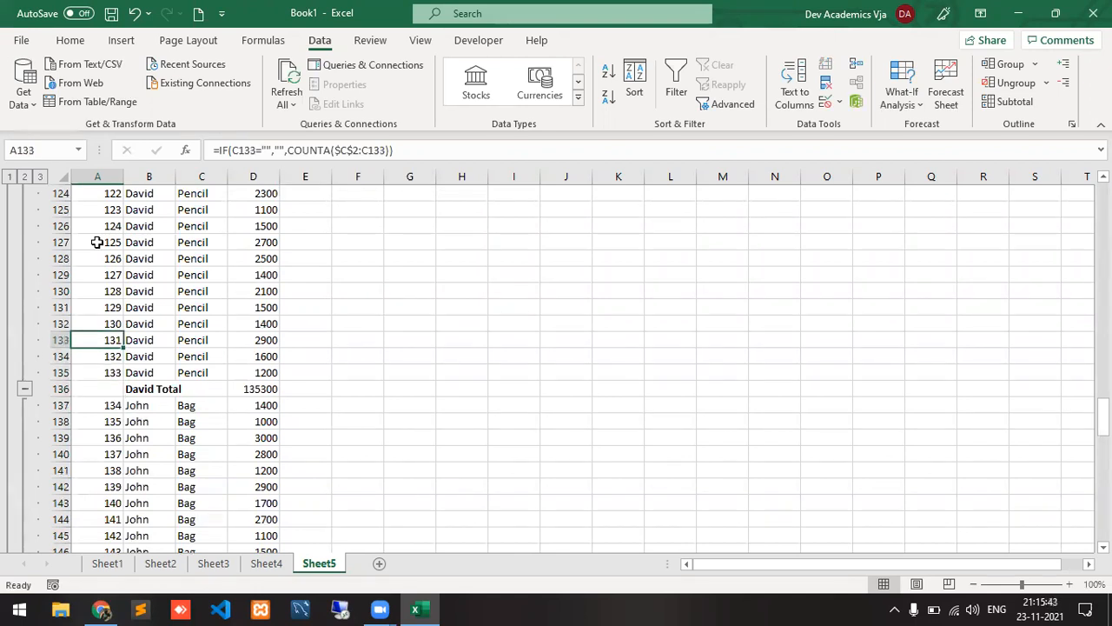
{"action": "key", "text": "Up"}
{"action": "key", "text": "Up"}
{"action": "key", "text": "Up"}
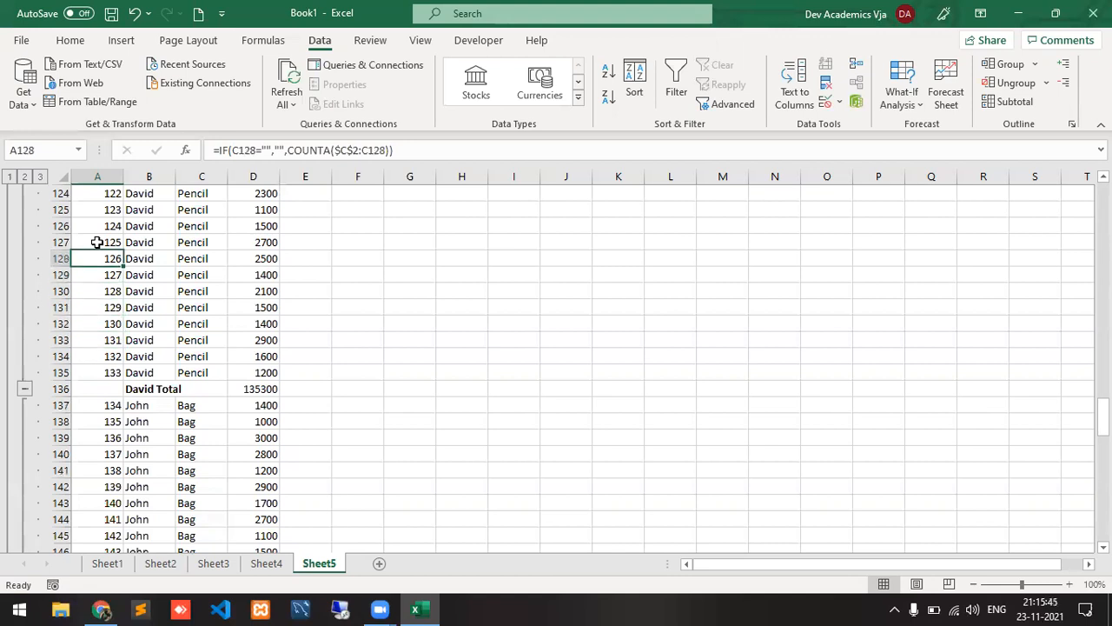
Check the Sno formulas in the table's first rows and around the last name's total and Grand Total rows.
{"action": "key", "text": "ctrl+Home"}
{"action": "key", "text": "Down"}
{"action": "key", "text": "Down"}
{"action": "key", "text": "Down"}
{"action": "key", "text": "Down"}
{"action": "key", "text": "Down"}
{"action": "key", "text": "Down"}
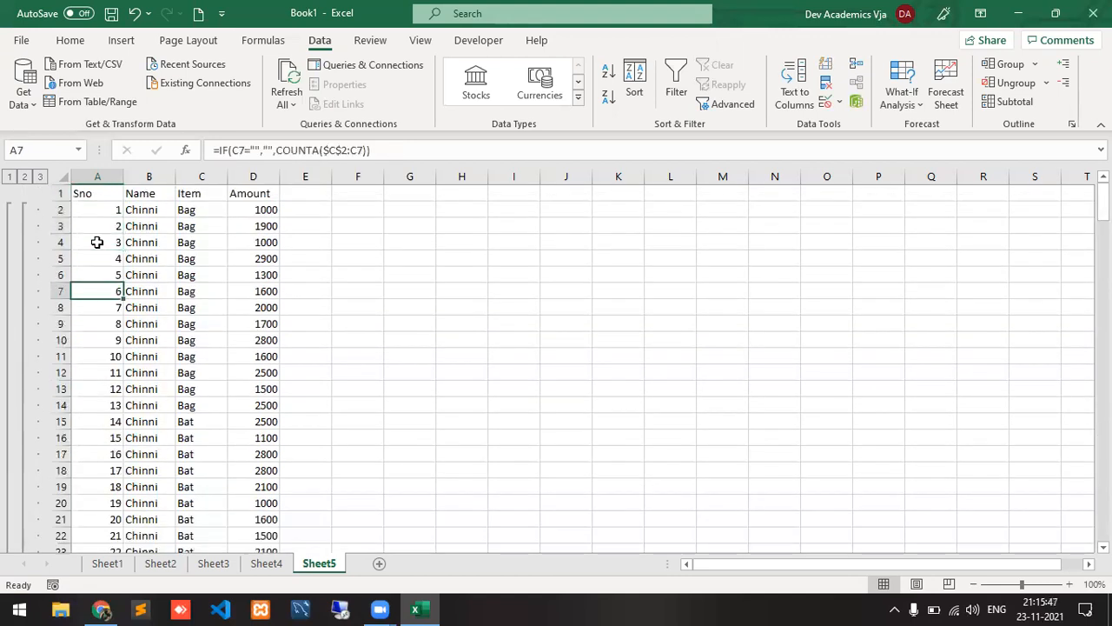
{"action": "key", "text": "ctrl+Down"}
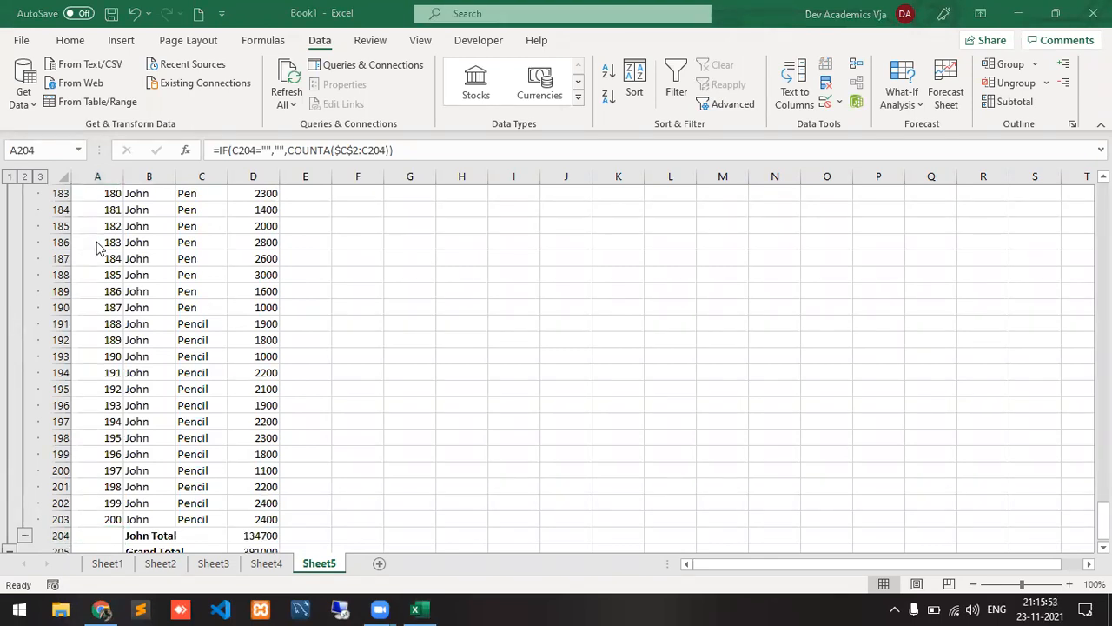
{"action": "left_click", "coordinate": [320, 403]}
{"action": "key", "text": "Down"}
{"action": "key", "text": "Down"}
{"action": "key", "text": "Down"}
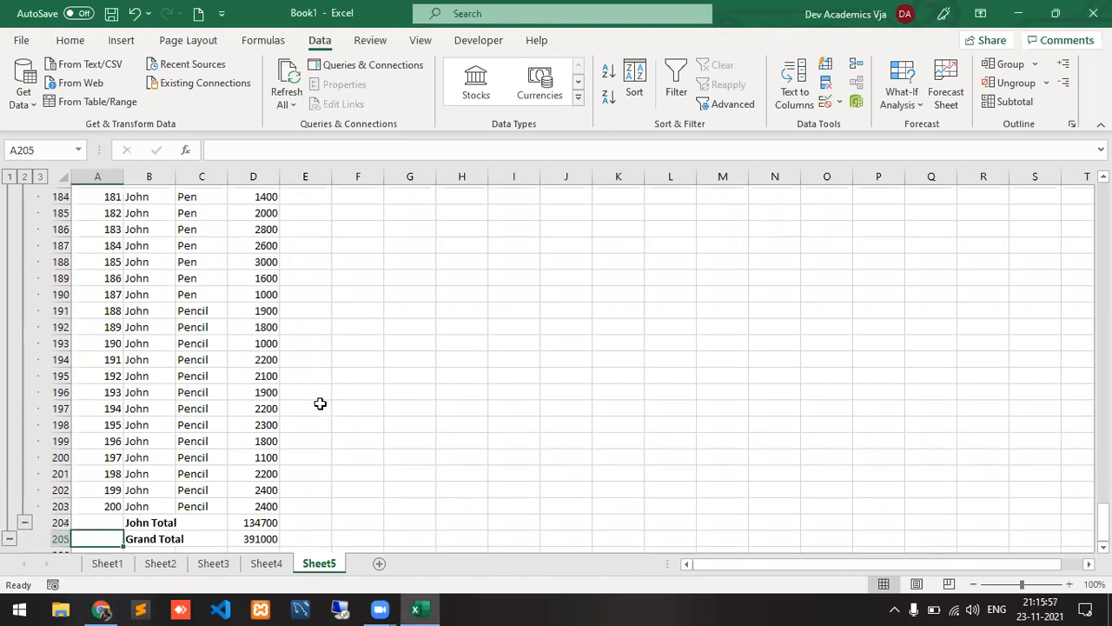
{"action": "key", "text": "Up"}
{"action": "key", "text": "Up"}
{"action": "key", "text": "Up"}
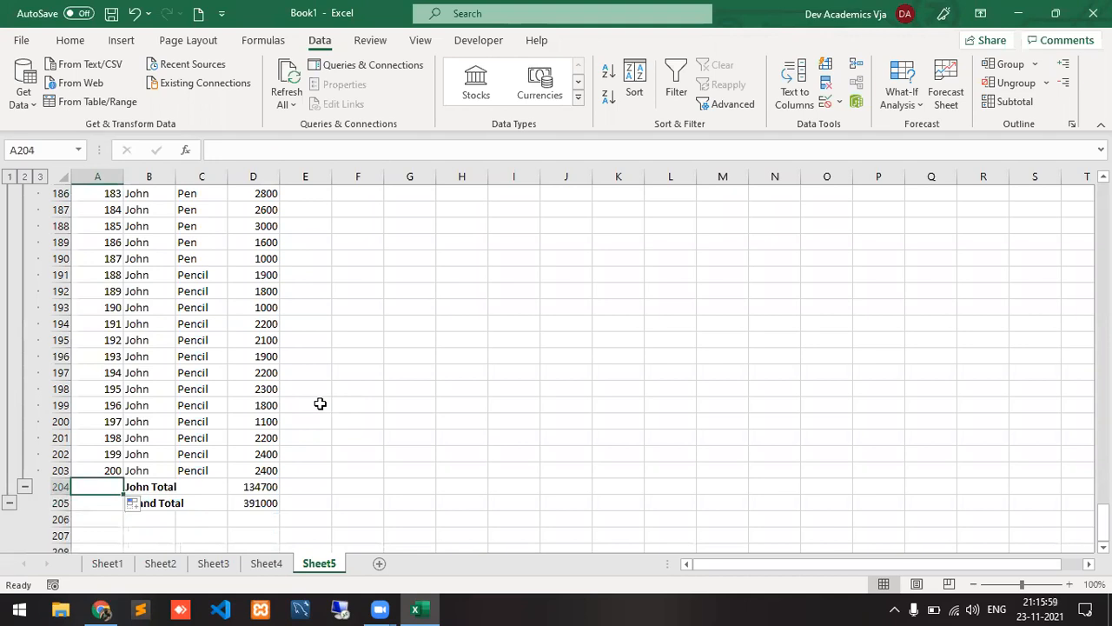
{"action": "key", "text": "Down"}
{"action": "key", "text": "Up"}
{"action": "key", "text": "Down"}
{"action": "key", "text": "Down"}
{"action": "key", "text": "Up"}
{"action": "key", "text": "Up"}
{"action": "key", "text": "Up"}
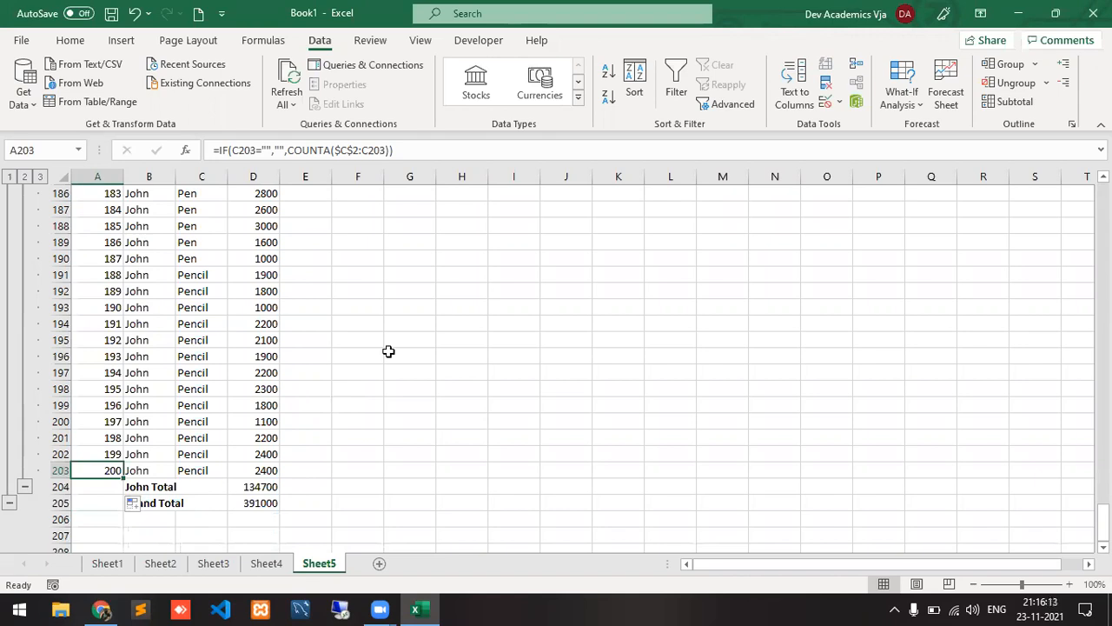
Start a list of the functions used beside the table by entering ROW in cell H2.
{"action": "left_click", "coordinate": [449, 265]}
{"action": "key", "text": "ctrl+Up"}
{"action": "key", "text": "Down"}
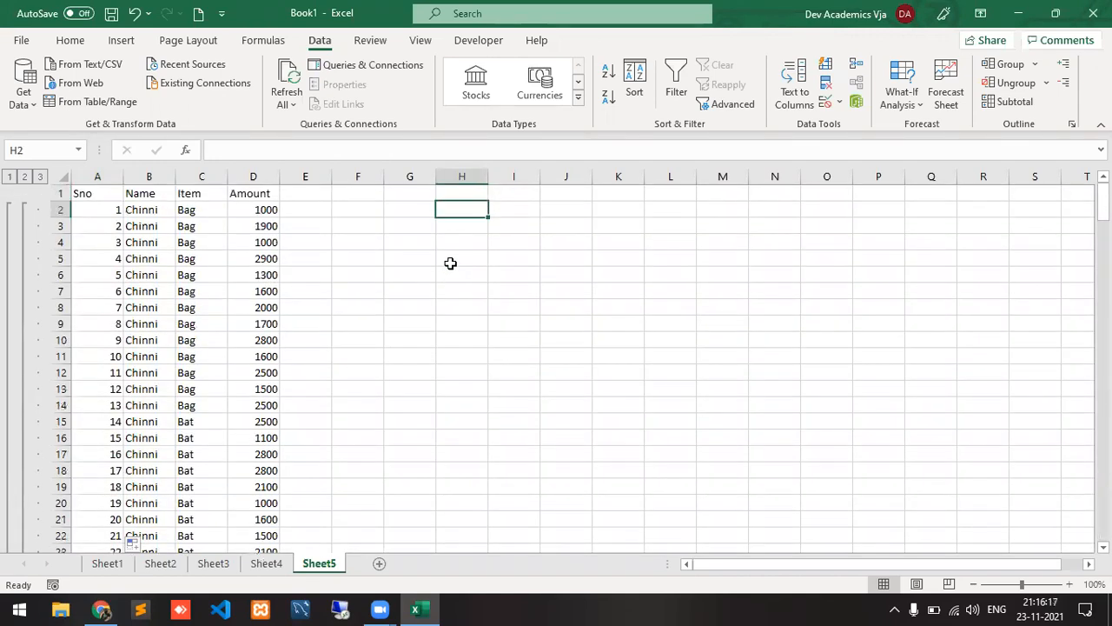
{"action": "type", "text": "row"}
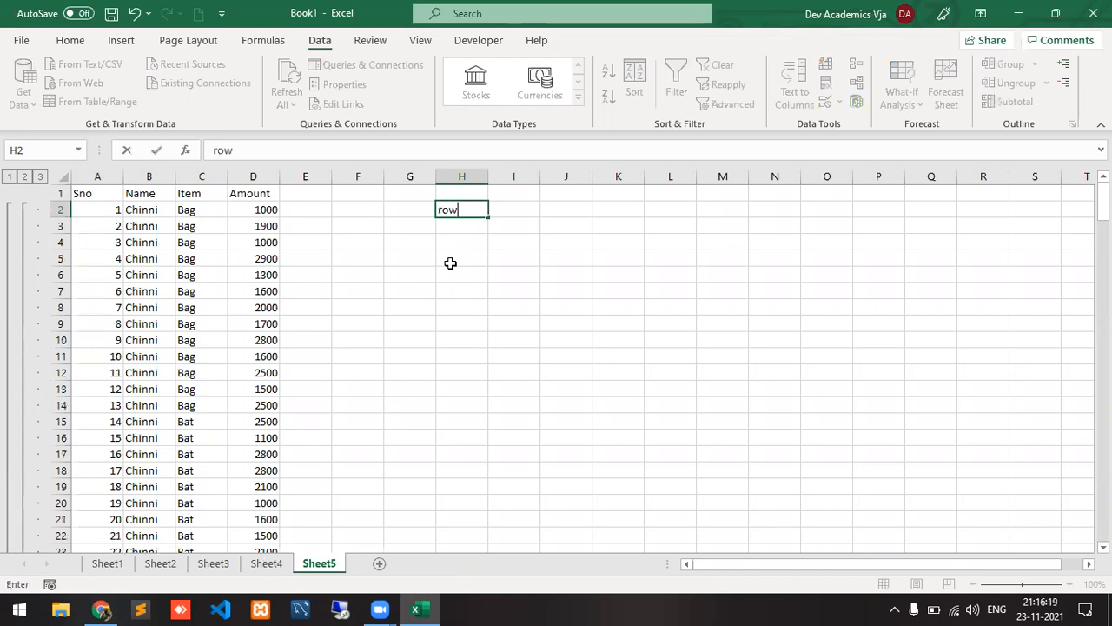
{"action": "key", "text": "Return"}
{"action": "key", "text": "Up"}
{"action": "type", "text": "ROW"}
{"action": "key", "text": "Return"}
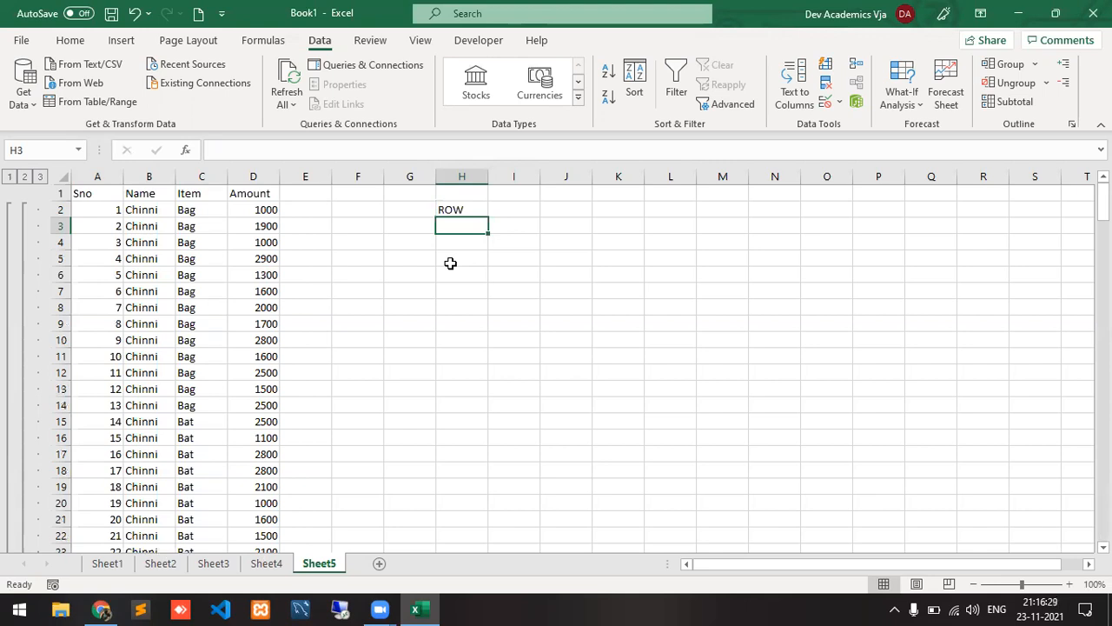
Continue the function list below ROW with COLUMN in H3, IF in H4 and COUNTA in H5.
{"action": "type", "text": "COLUMN"}
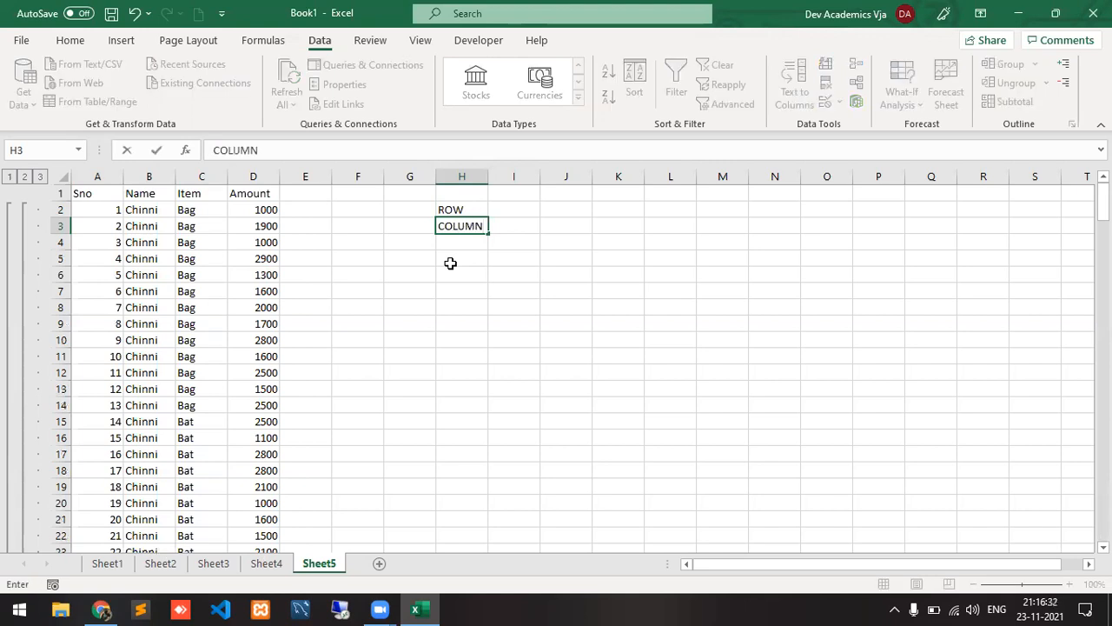
{"action": "key", "text": "Return"}
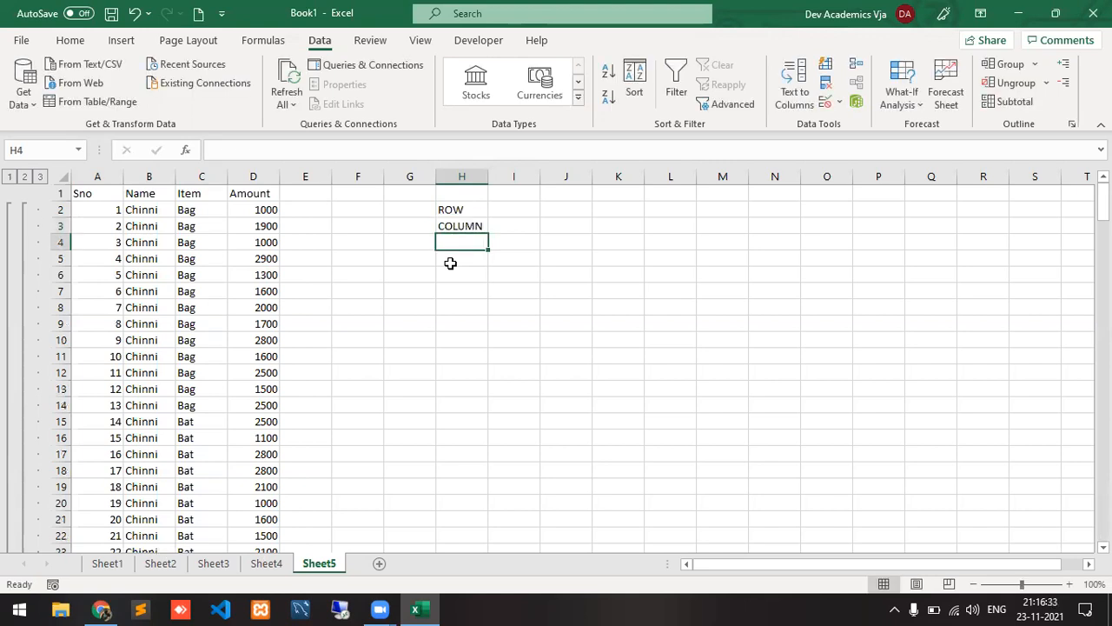
{"action": "type", "text": "IF"}
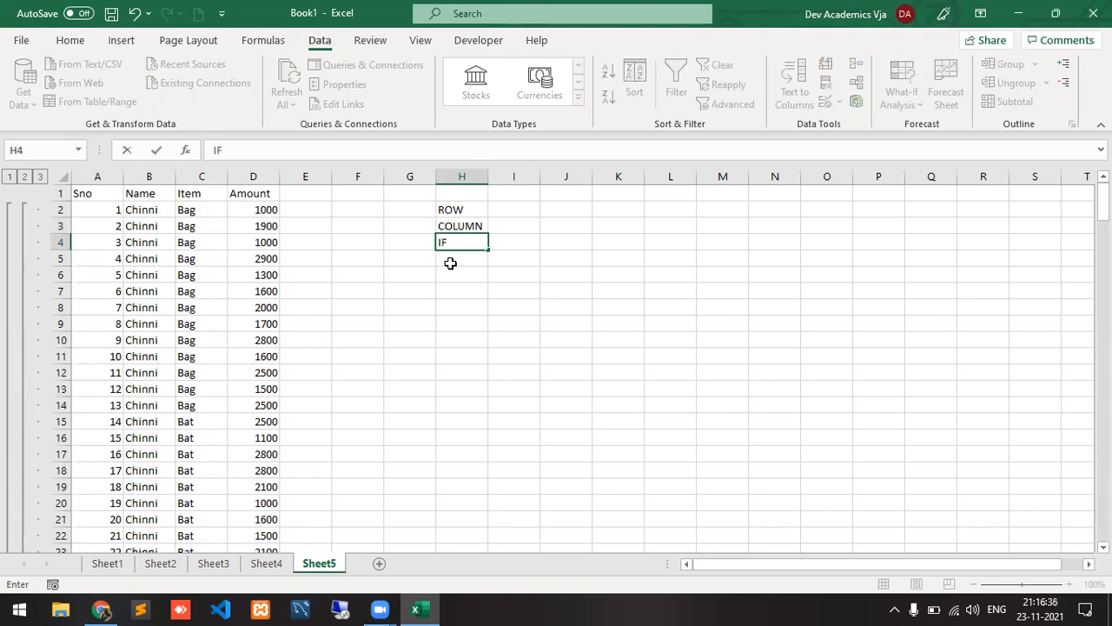
{"action": "key", "text": "Return"}
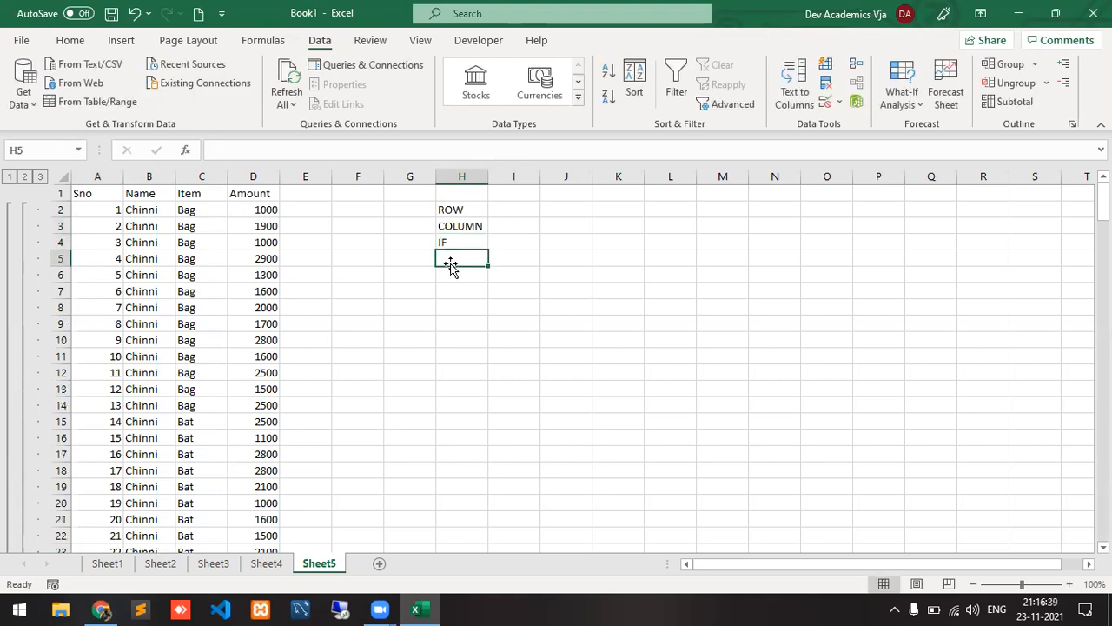
{"action": "type", "text": "COUN"}
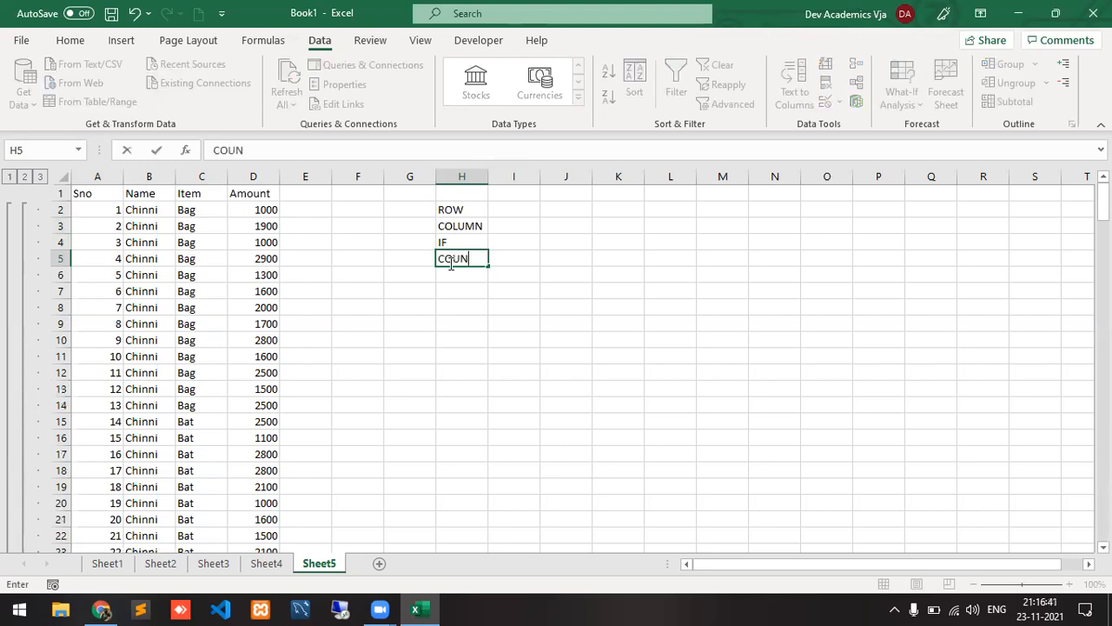
{"action": "type", "text": "TA"}
{"action": "key", "text": "Return"}
Select the whole function list in cells H2:H5, from ROW through COUNTA.
{"action": "key", "text": "Up"}
{"action": "key", "text": "Up"}
{"action": "key", "text": "Up"}
{"action": "key", "text": "Up"}
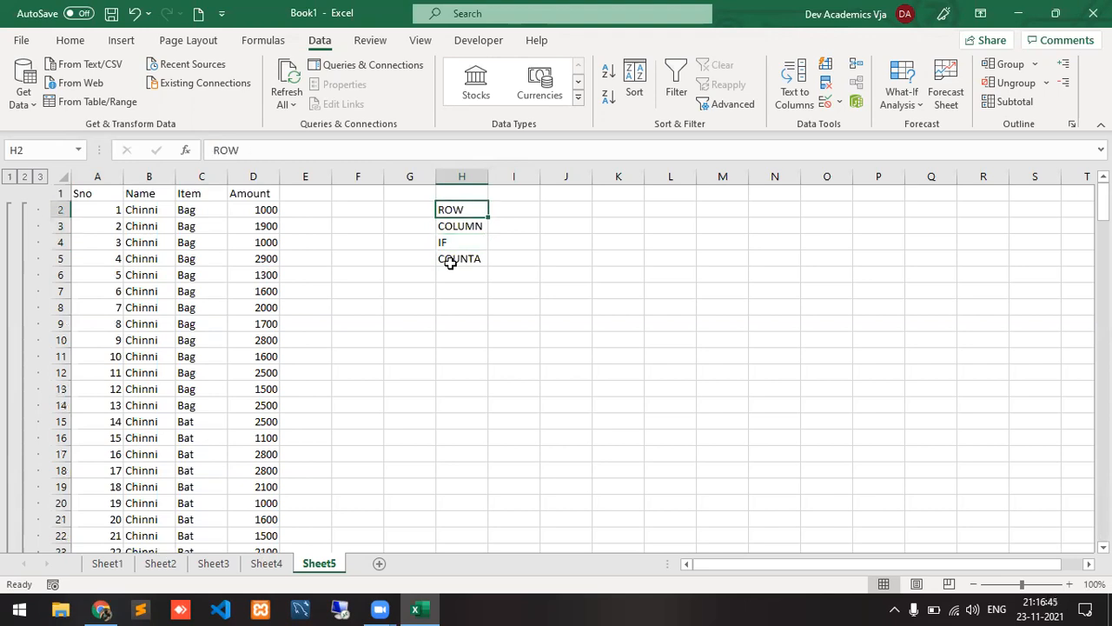
{"action": "key", "text": "shift+Down"}
{"action": "key", "text": "shift+Down"}
{"action": "key", "text": "shift+Down"}
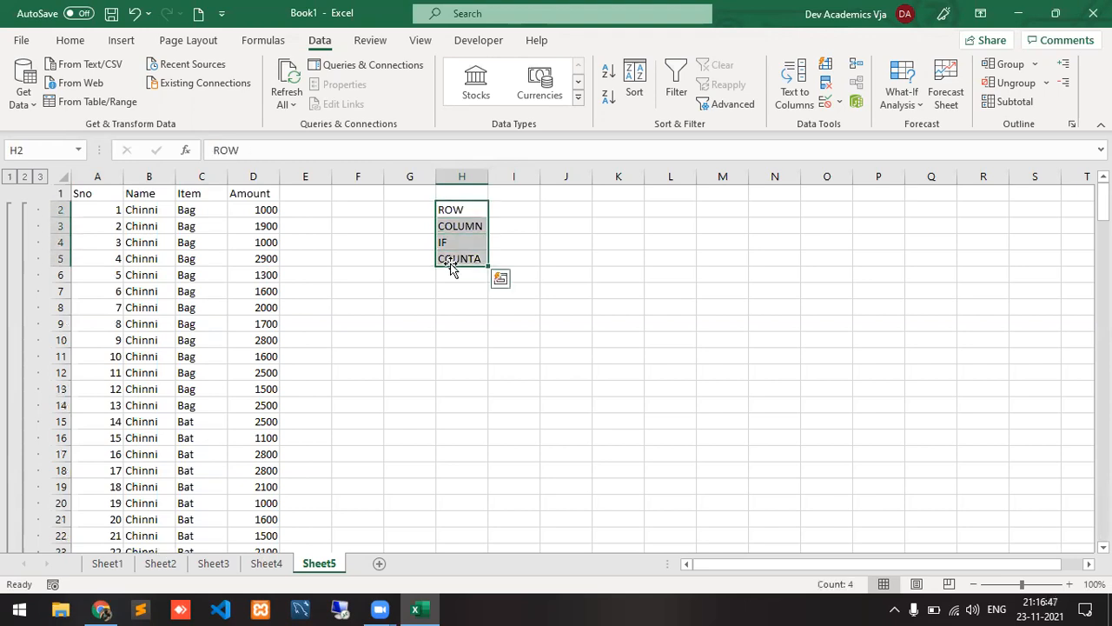